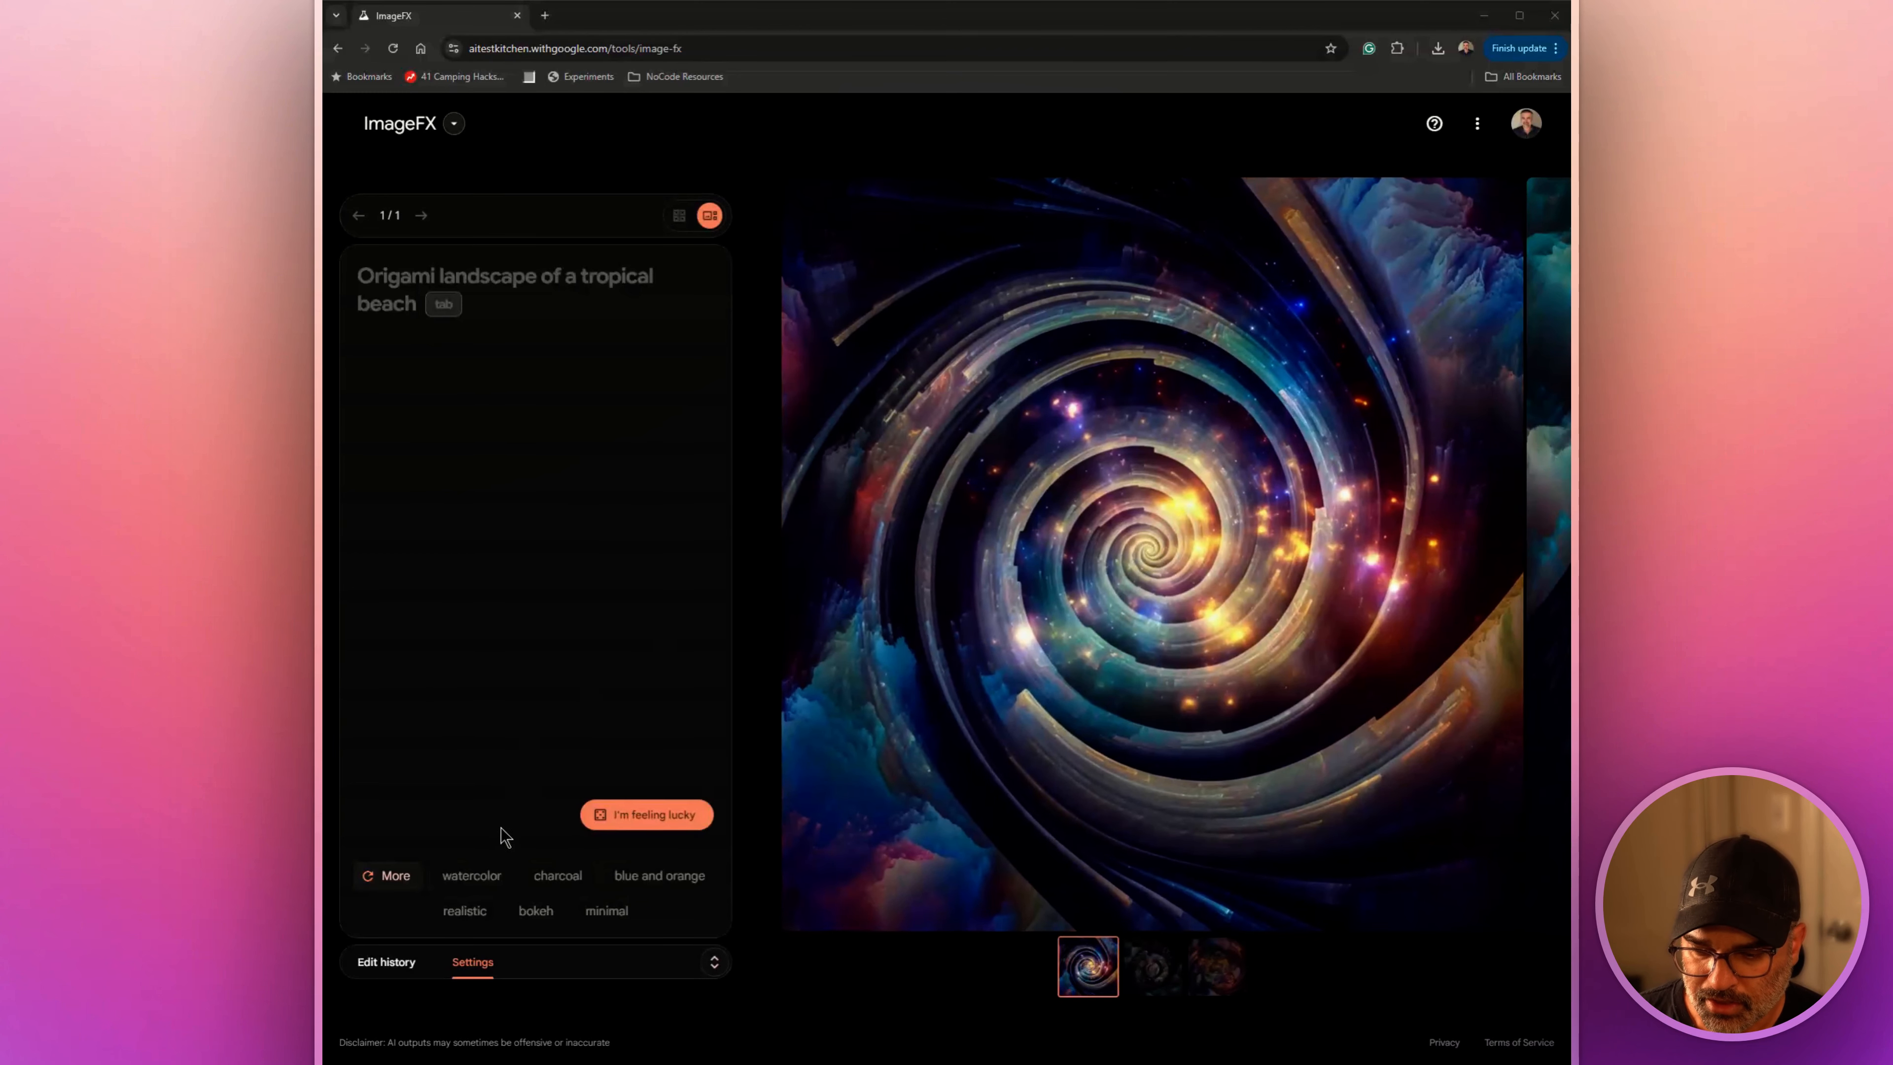
Start from a random prompt, change its keywords to Mesmerizing, Reality-bending and Sensory trickery, and generate new images
{"action": "left_click", "coordinate": [618, 817]}
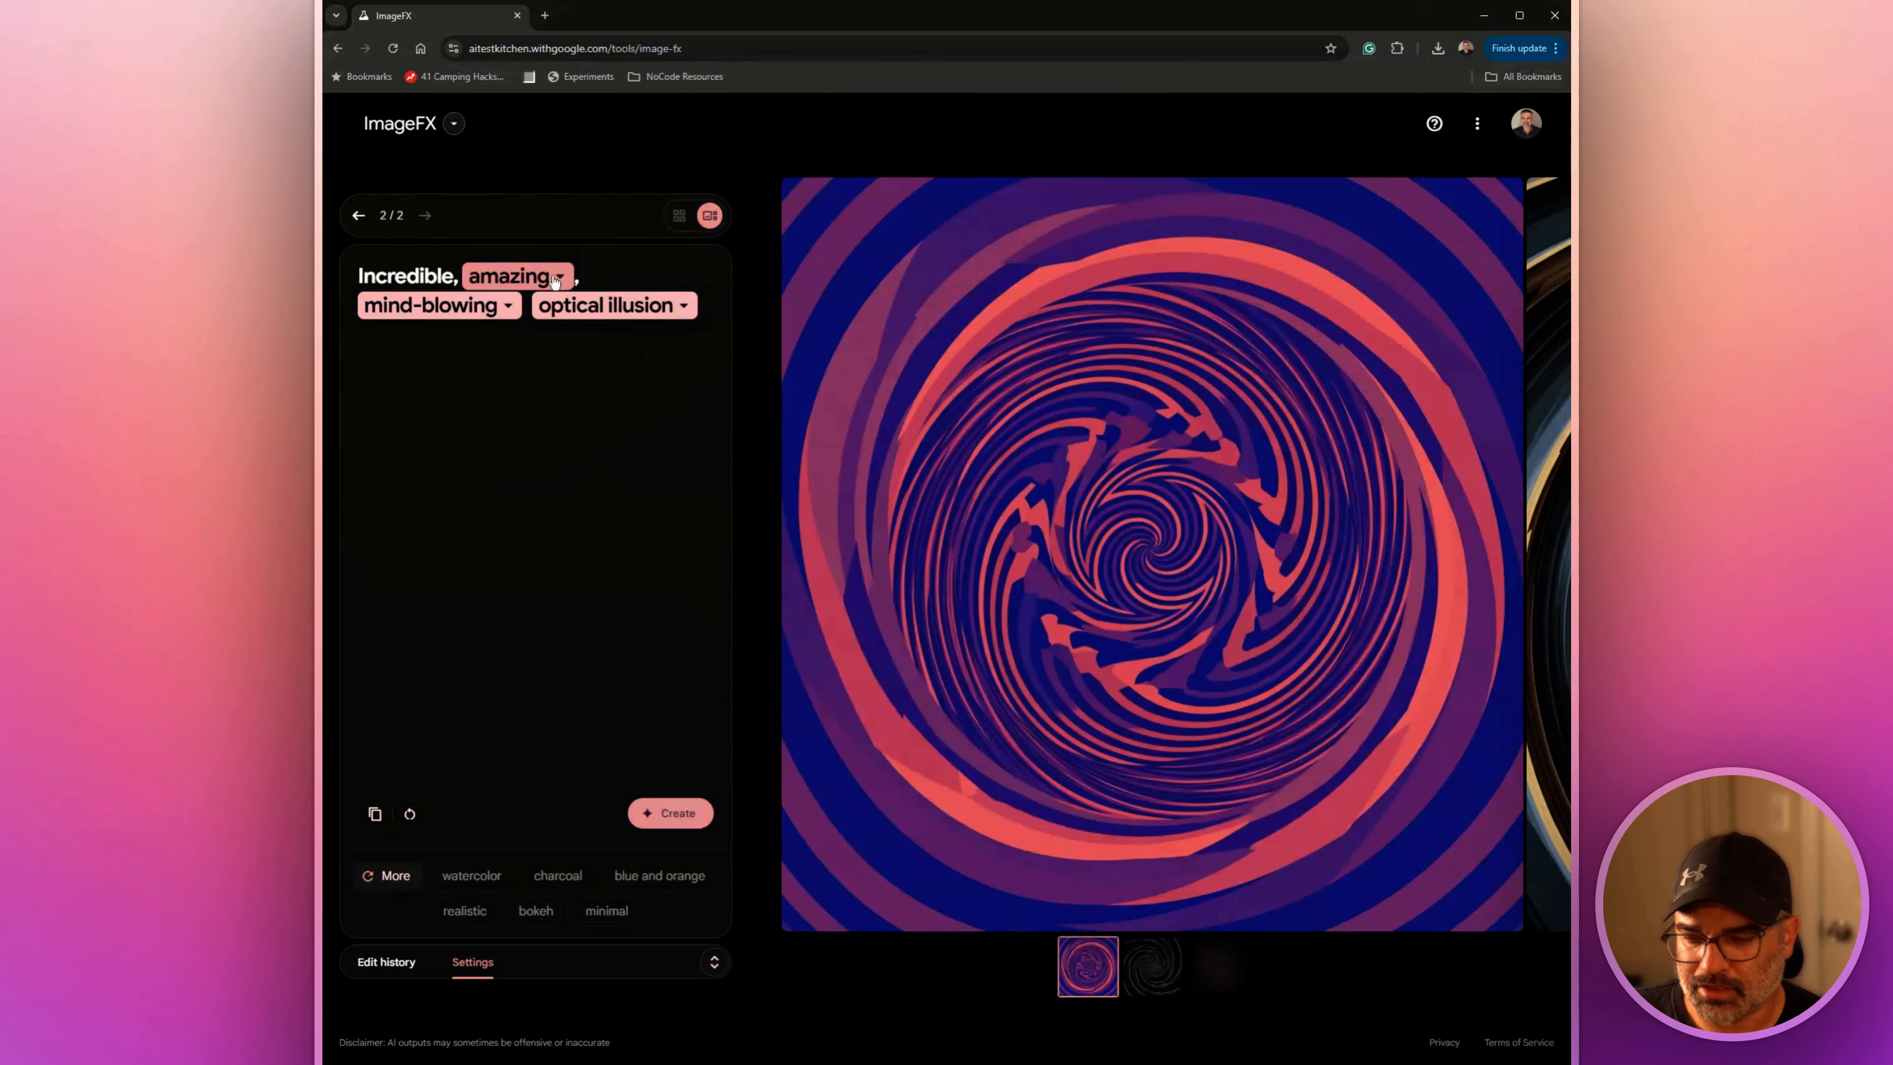
{"action": "left_click", "coordinate": [559, 282]}
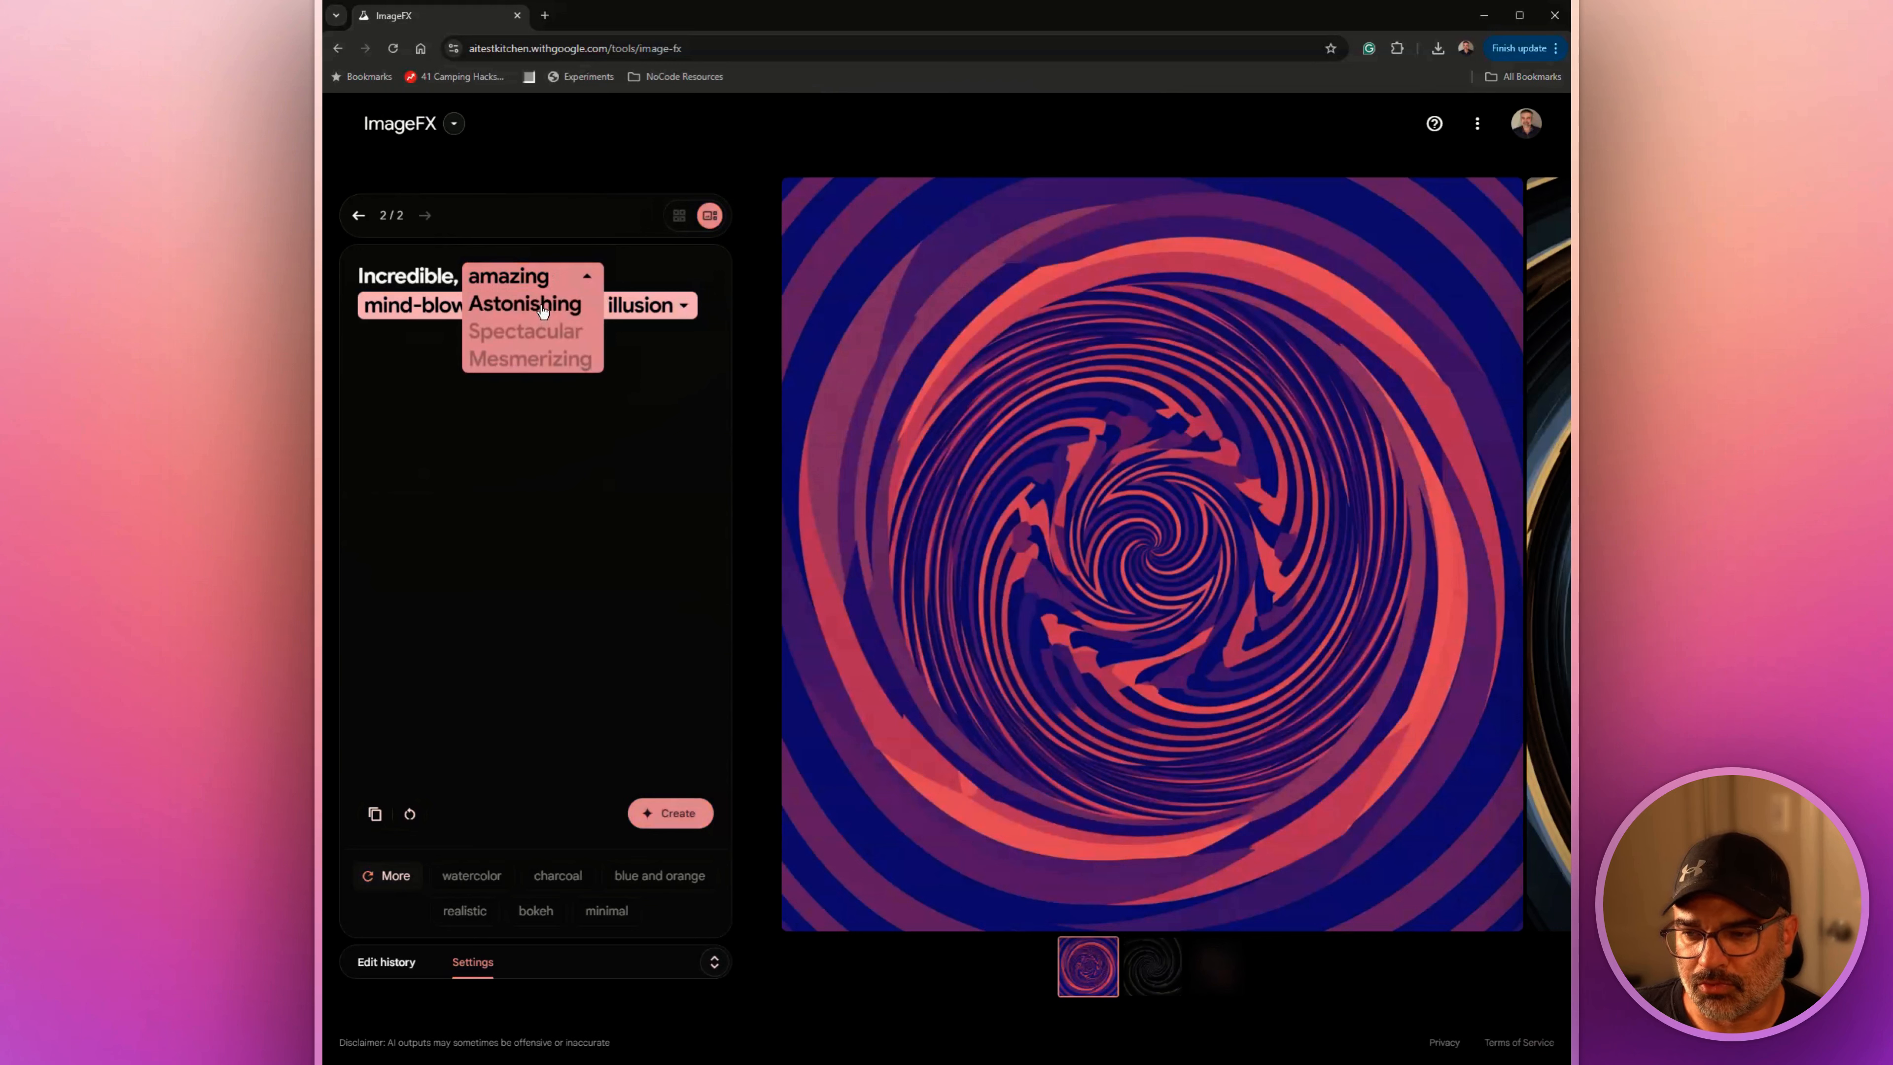
{"action": "left_click", "coordinate": [530, 358]}
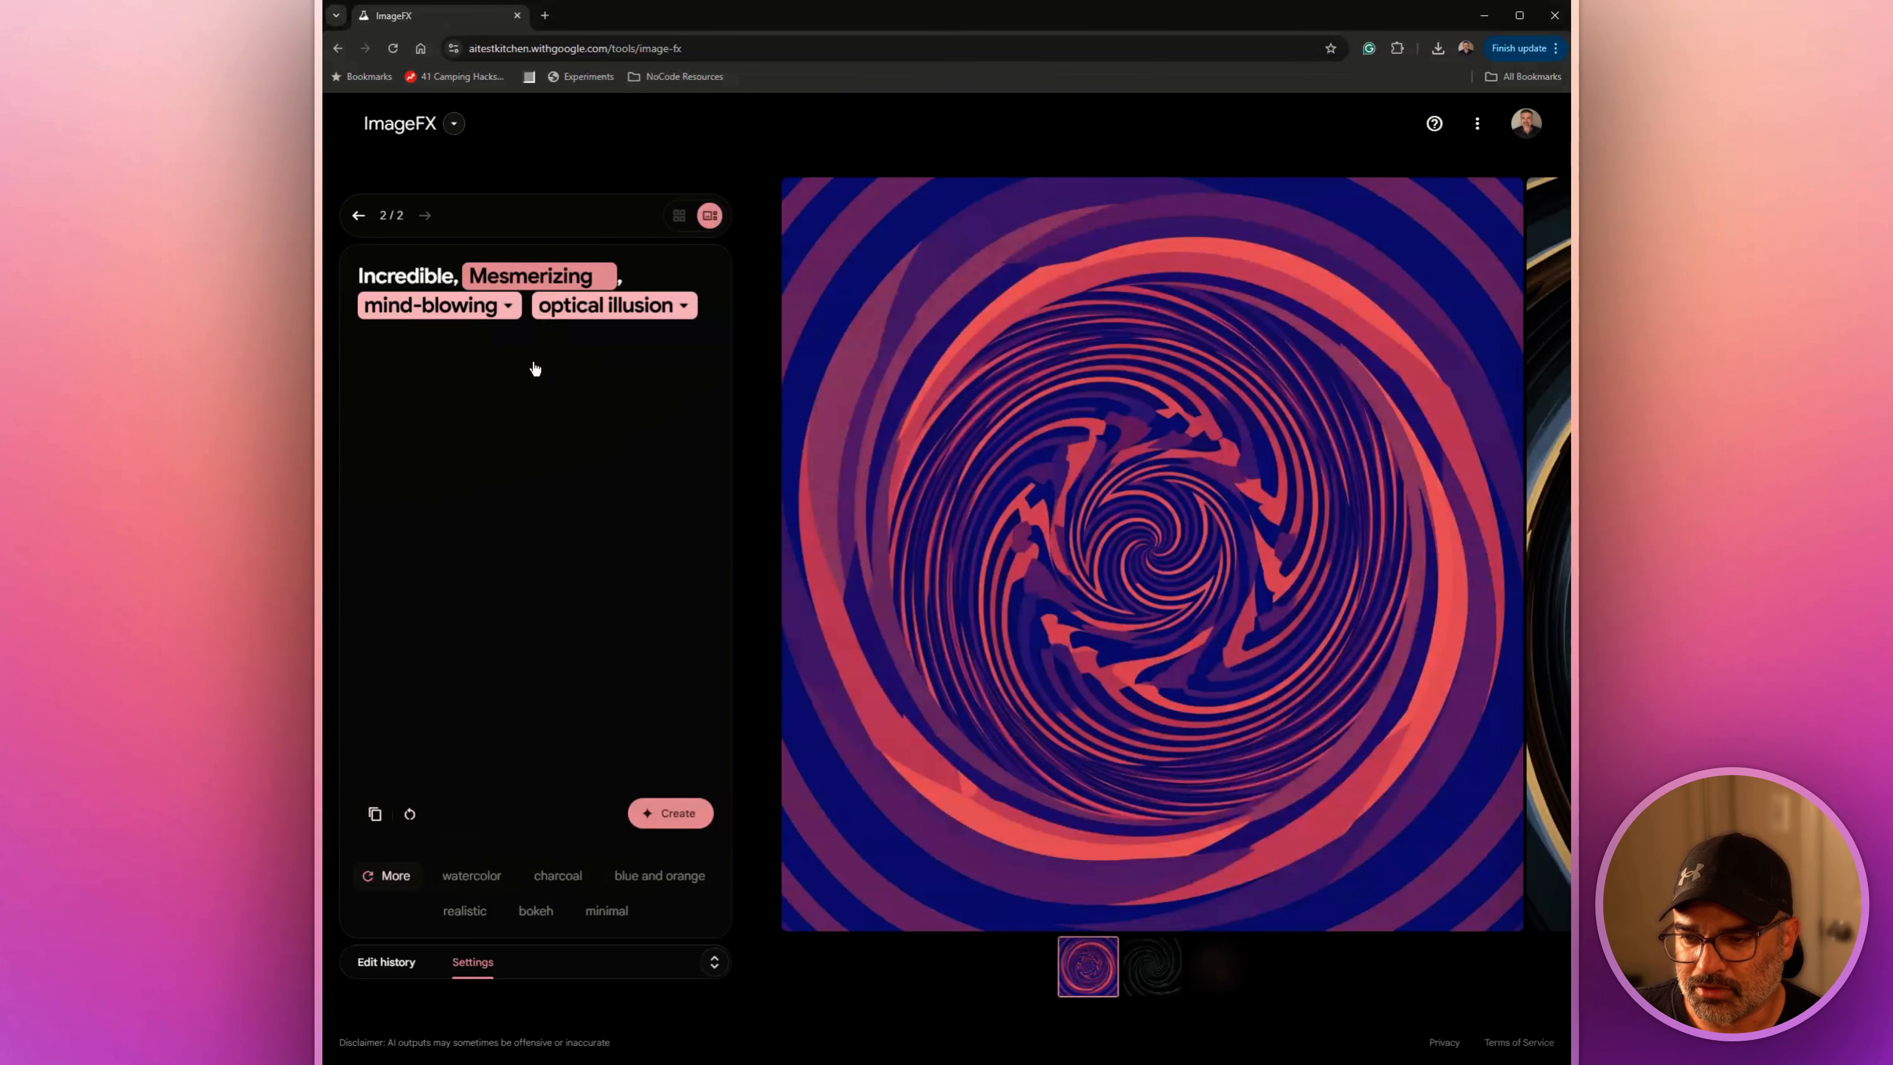
{"action": "left_click", "coordinate": [500, 310]}
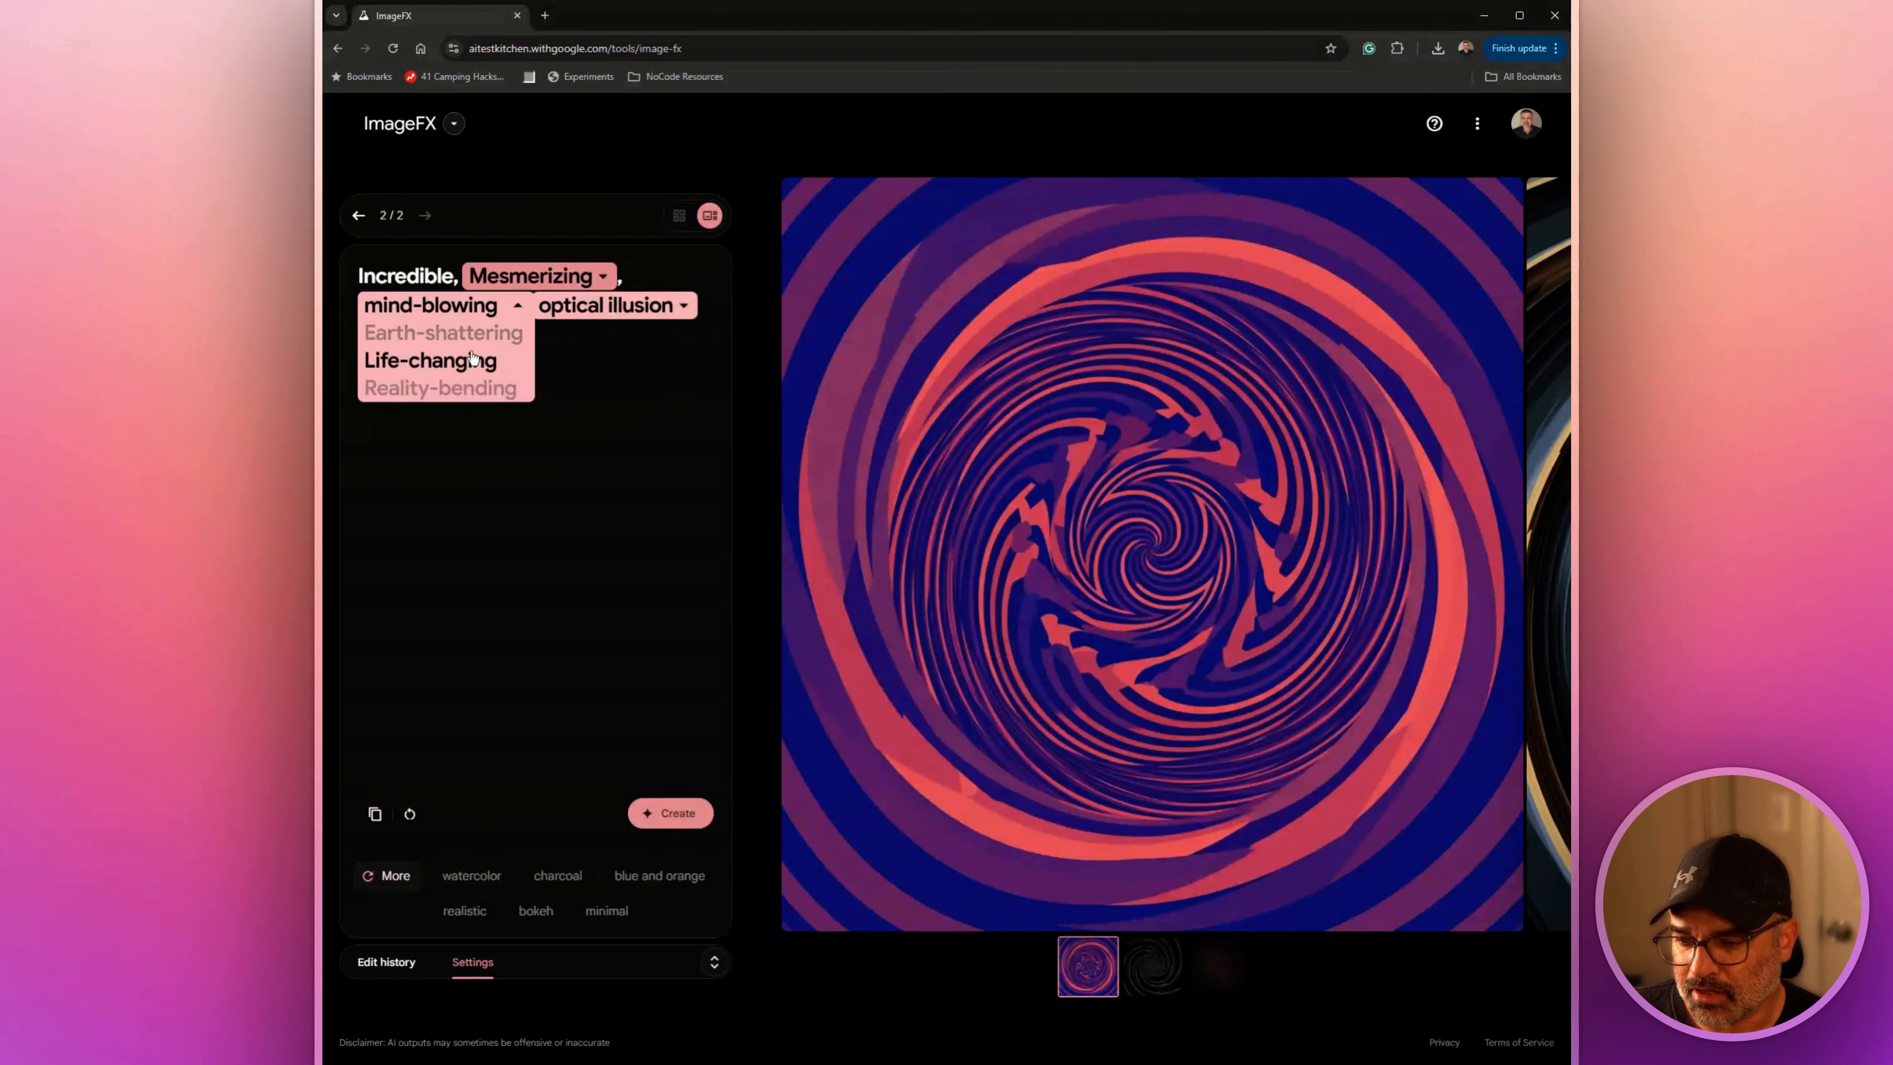
{"action": "left_click", "coordinate": [477, 388]}
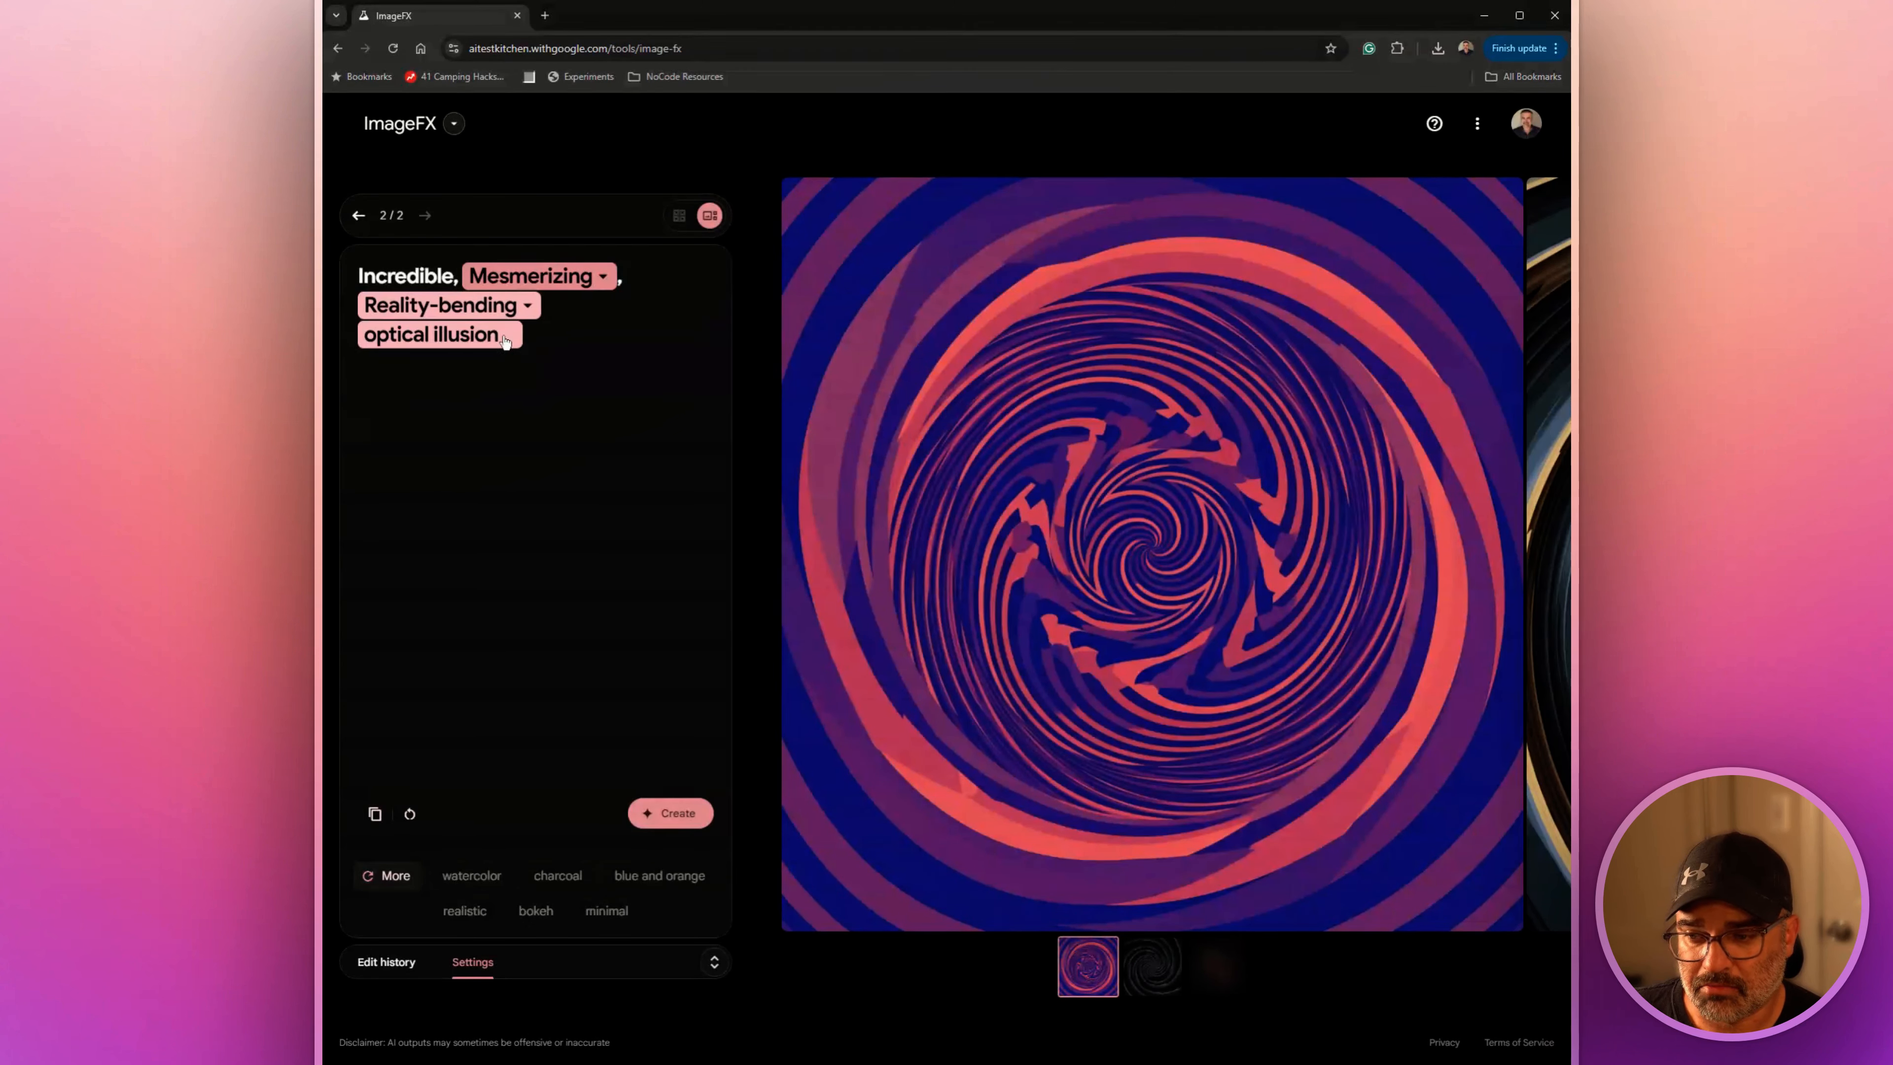
{"action": "left_click", "coordinate": [507, 339]}
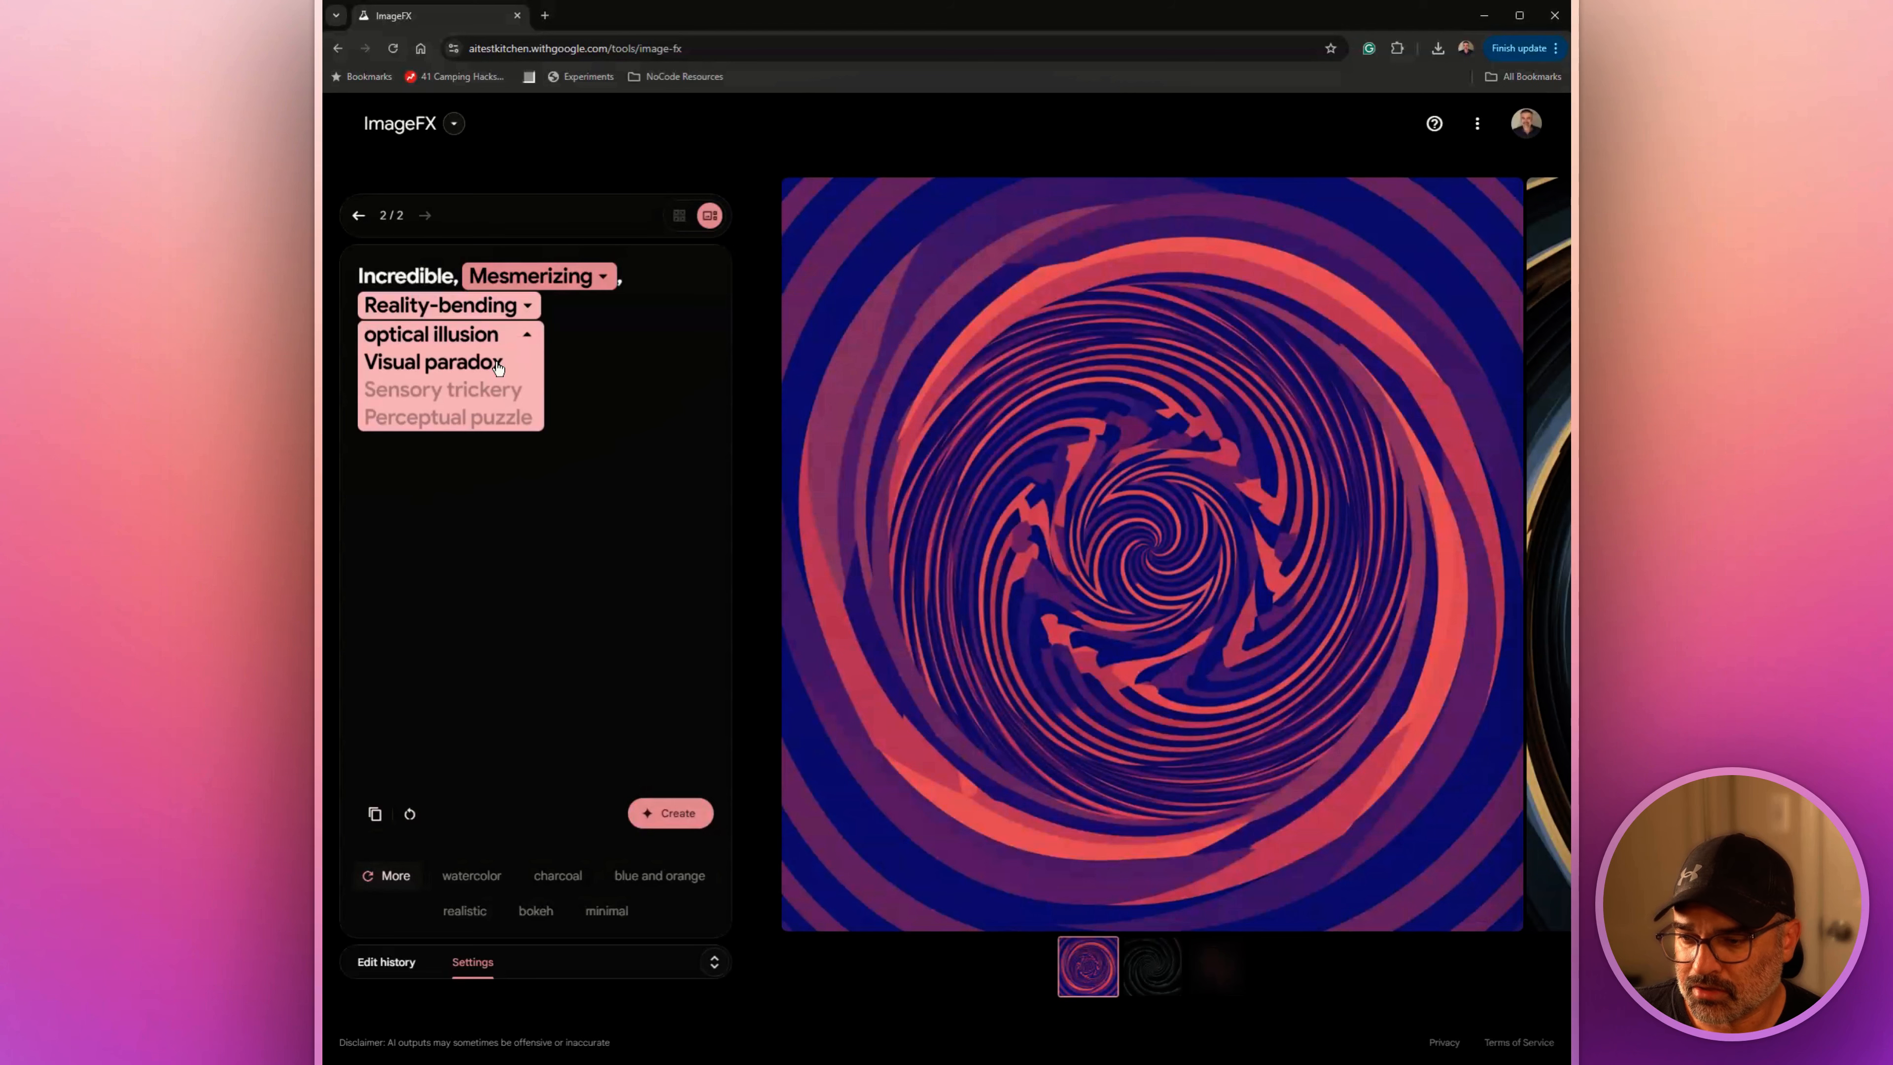
{"action": "left_click", "coordinate": [484, 393]}
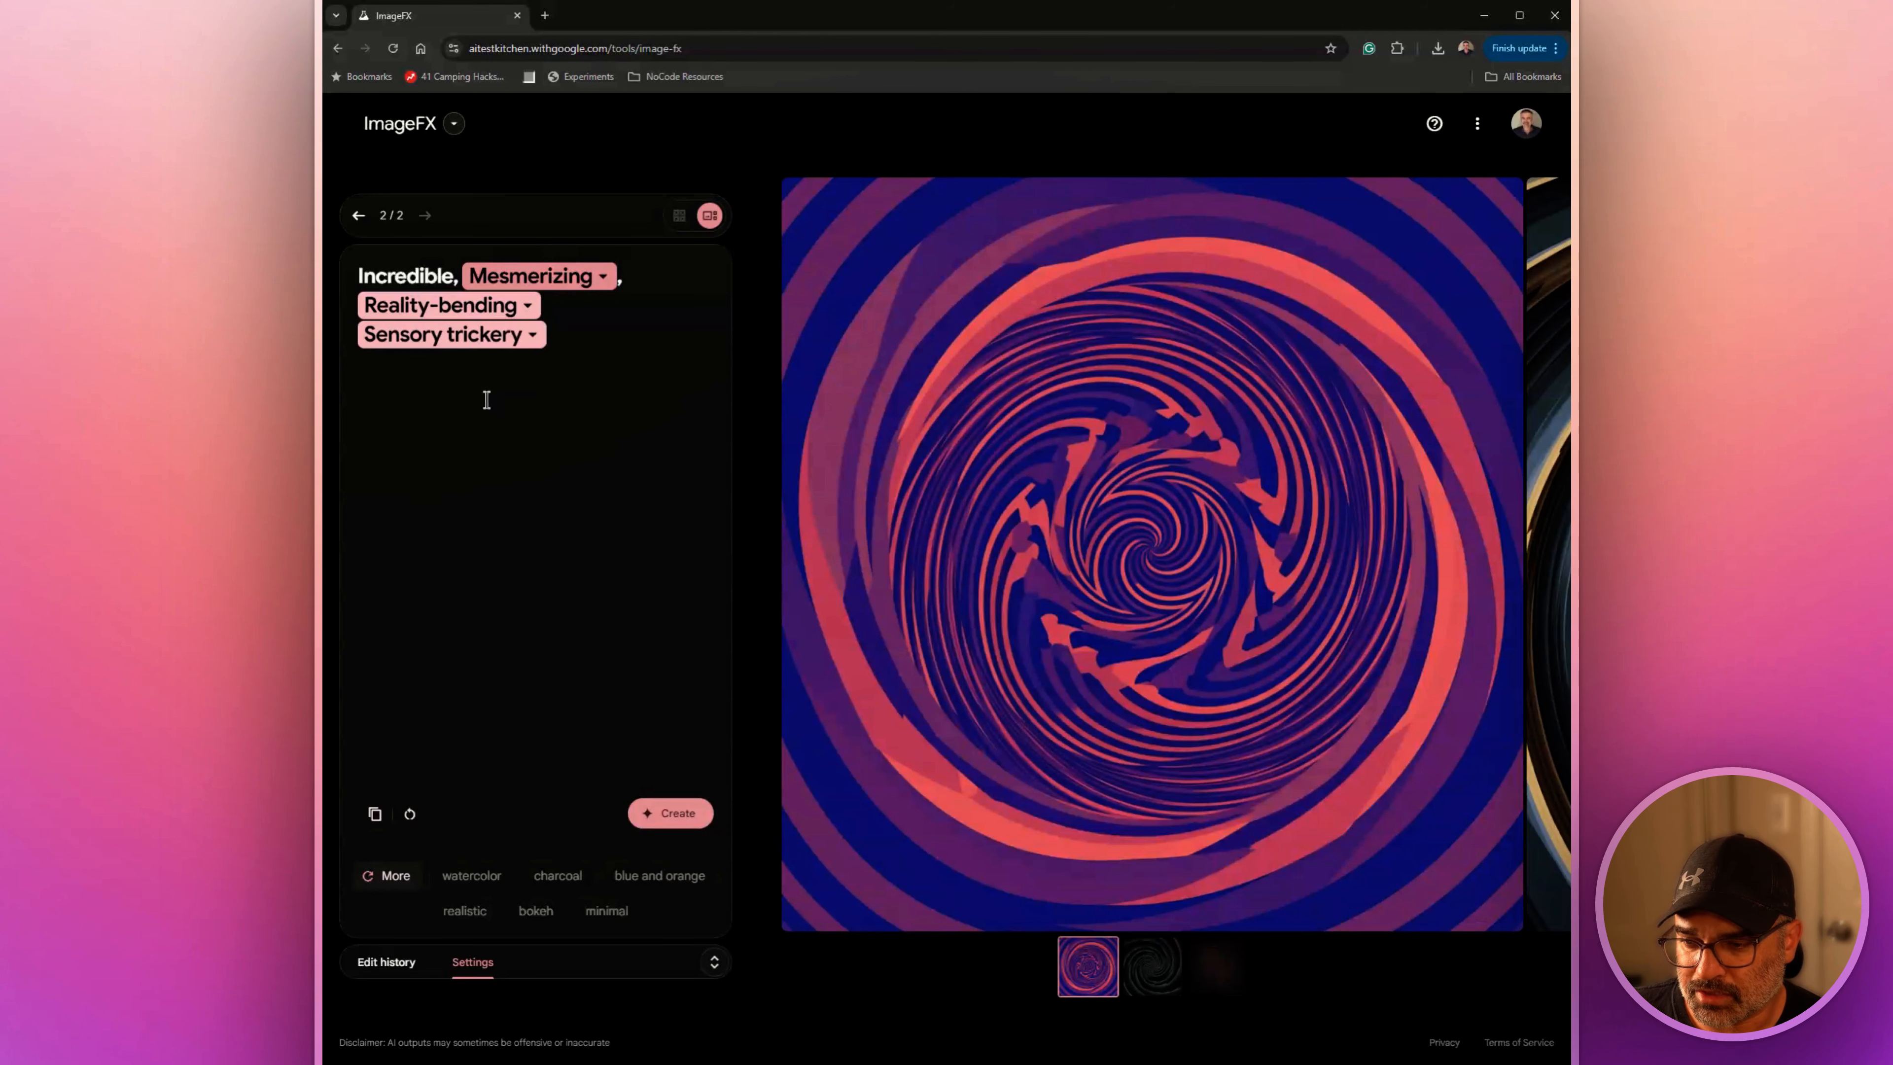
{"action": "left_click", "coordinate": [678, 812]}
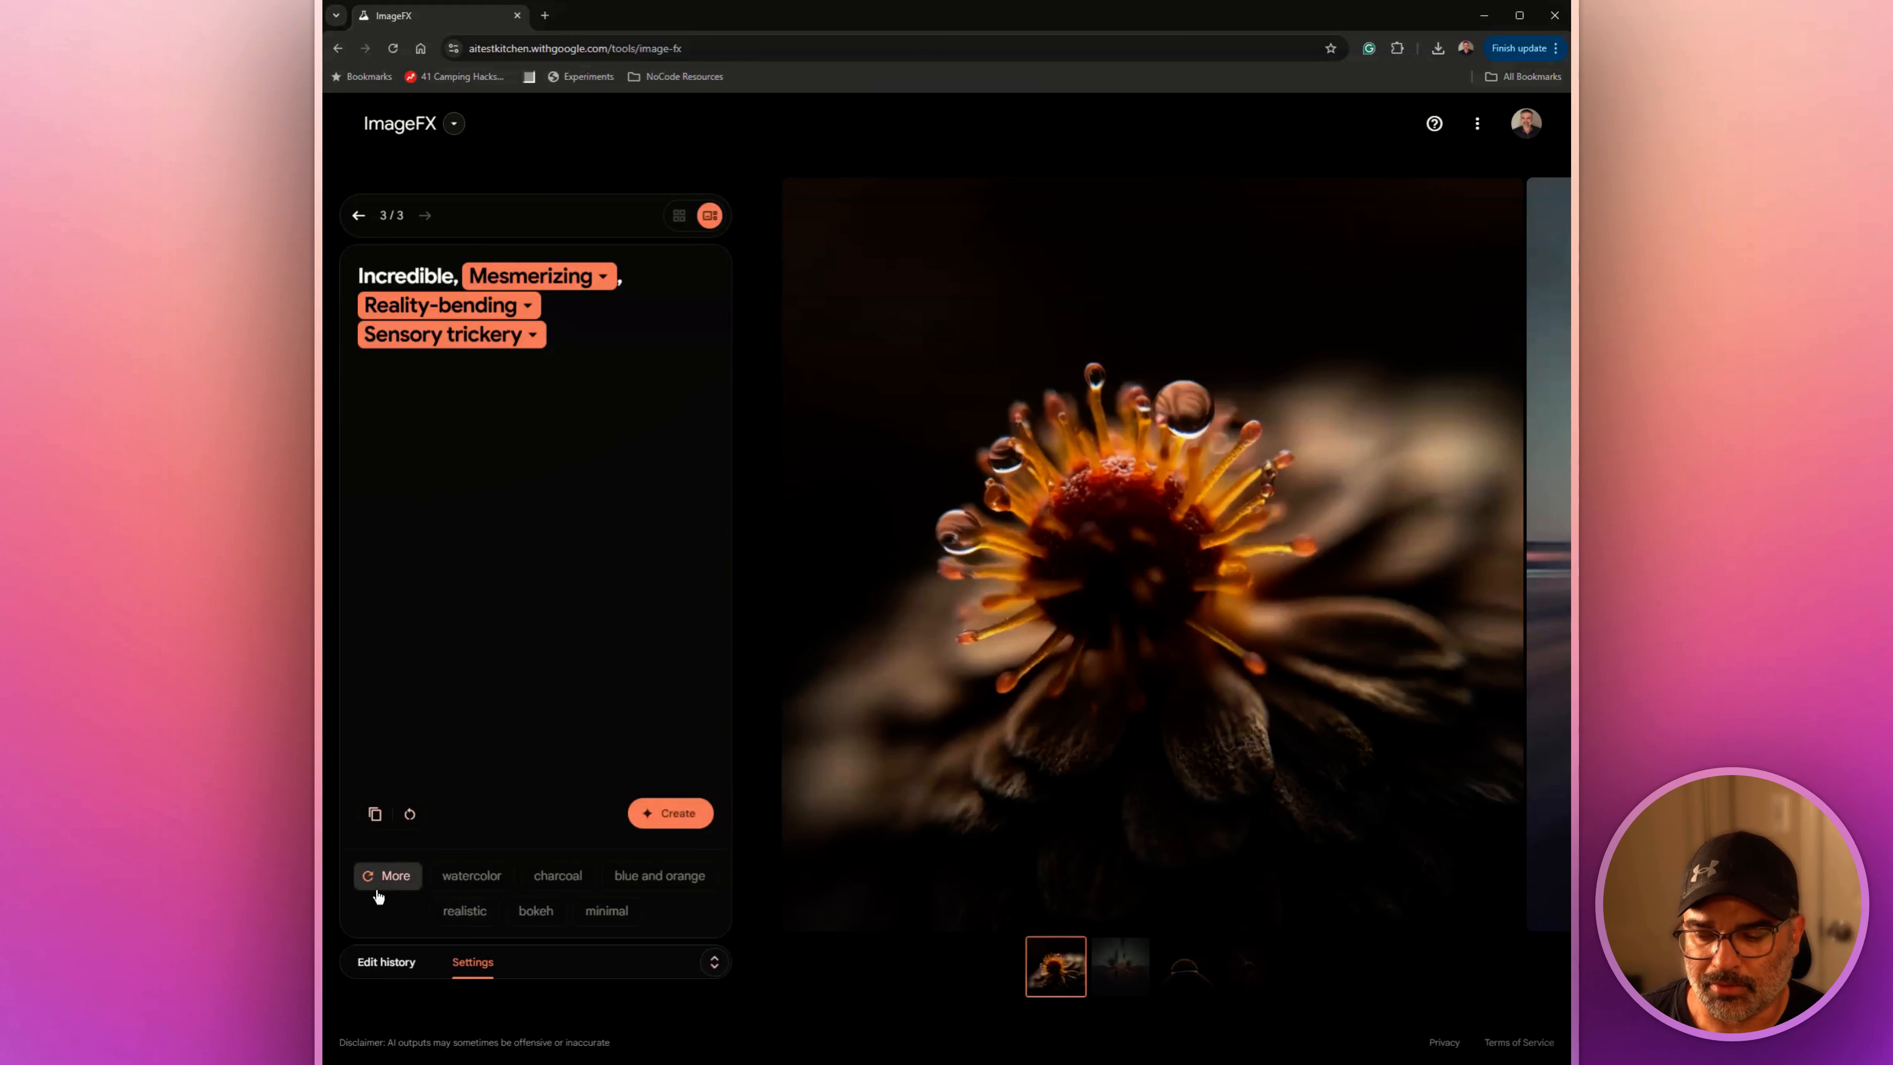
Load other style suggestions and examine the edit history and the model options in the generation settings
{"action": "left_click", "coordinate": [392, 877]}
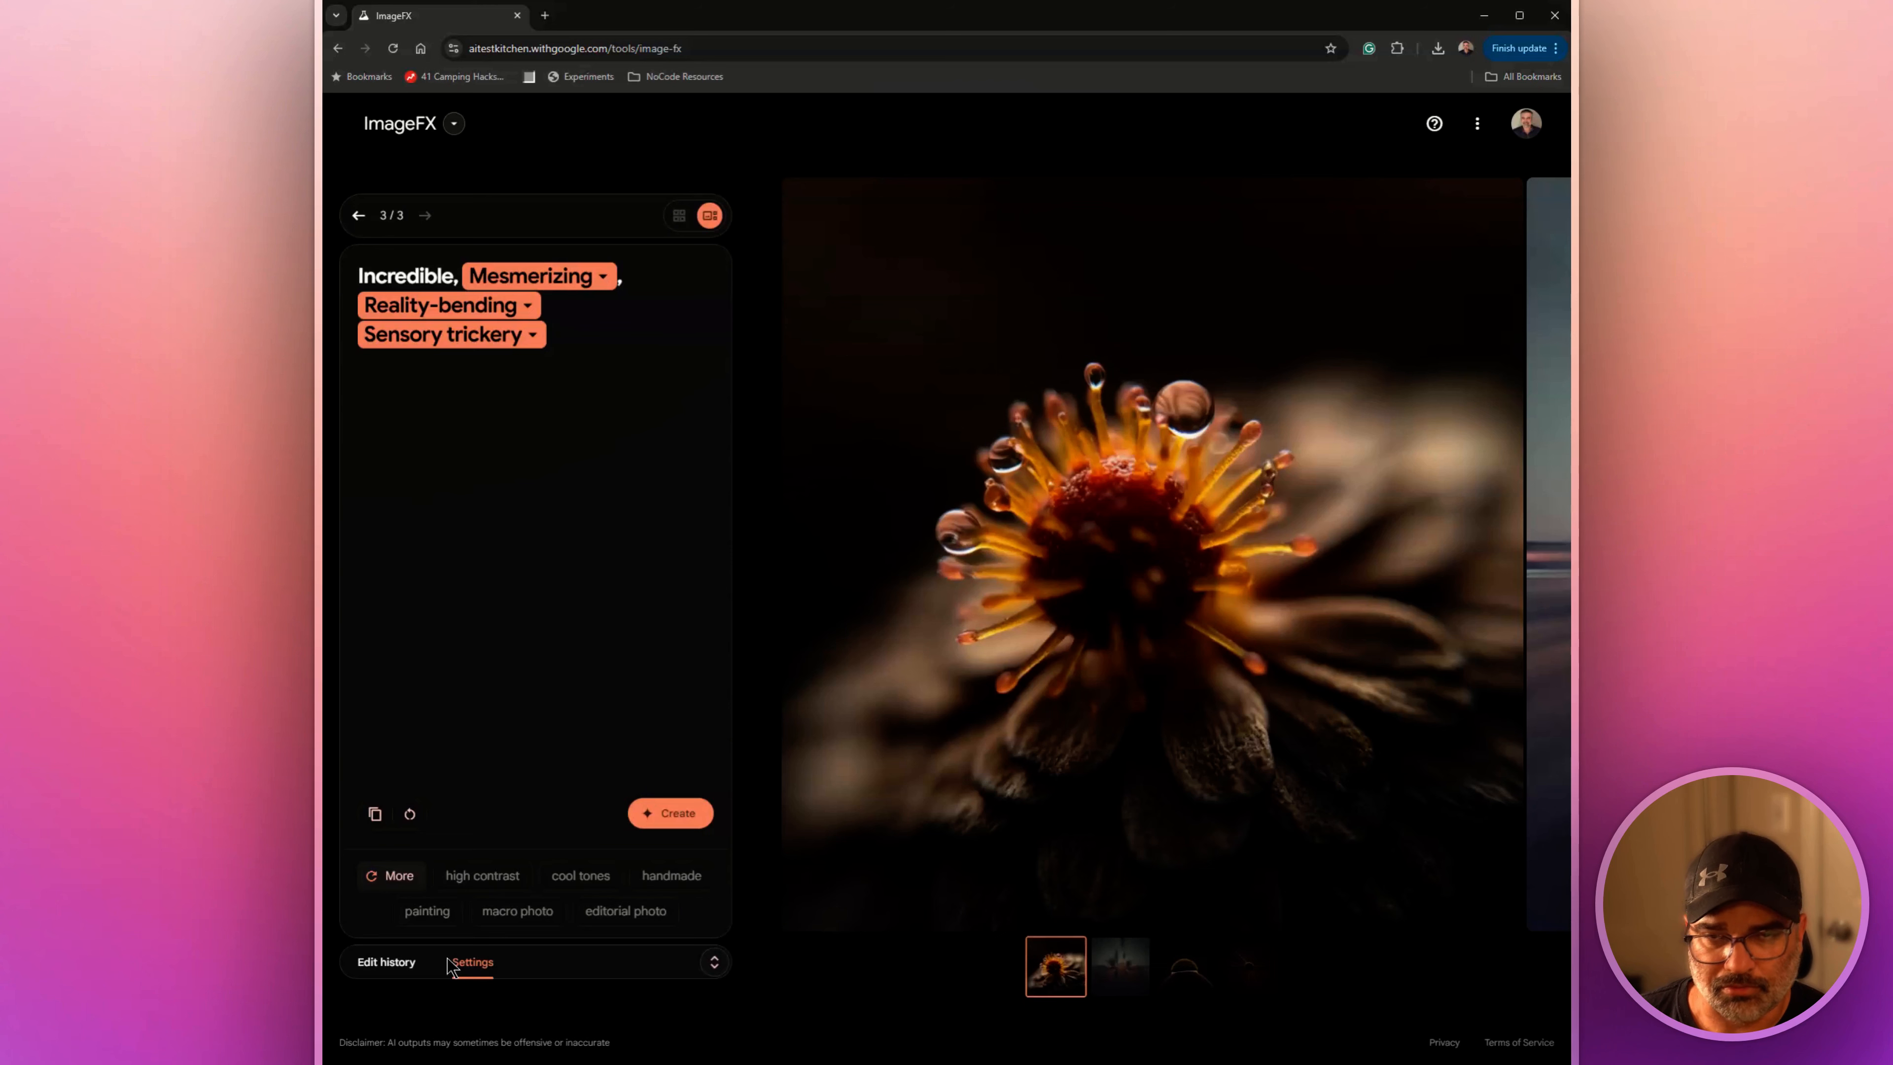
{"action": "left_click", "coordinate": [402, 963]}
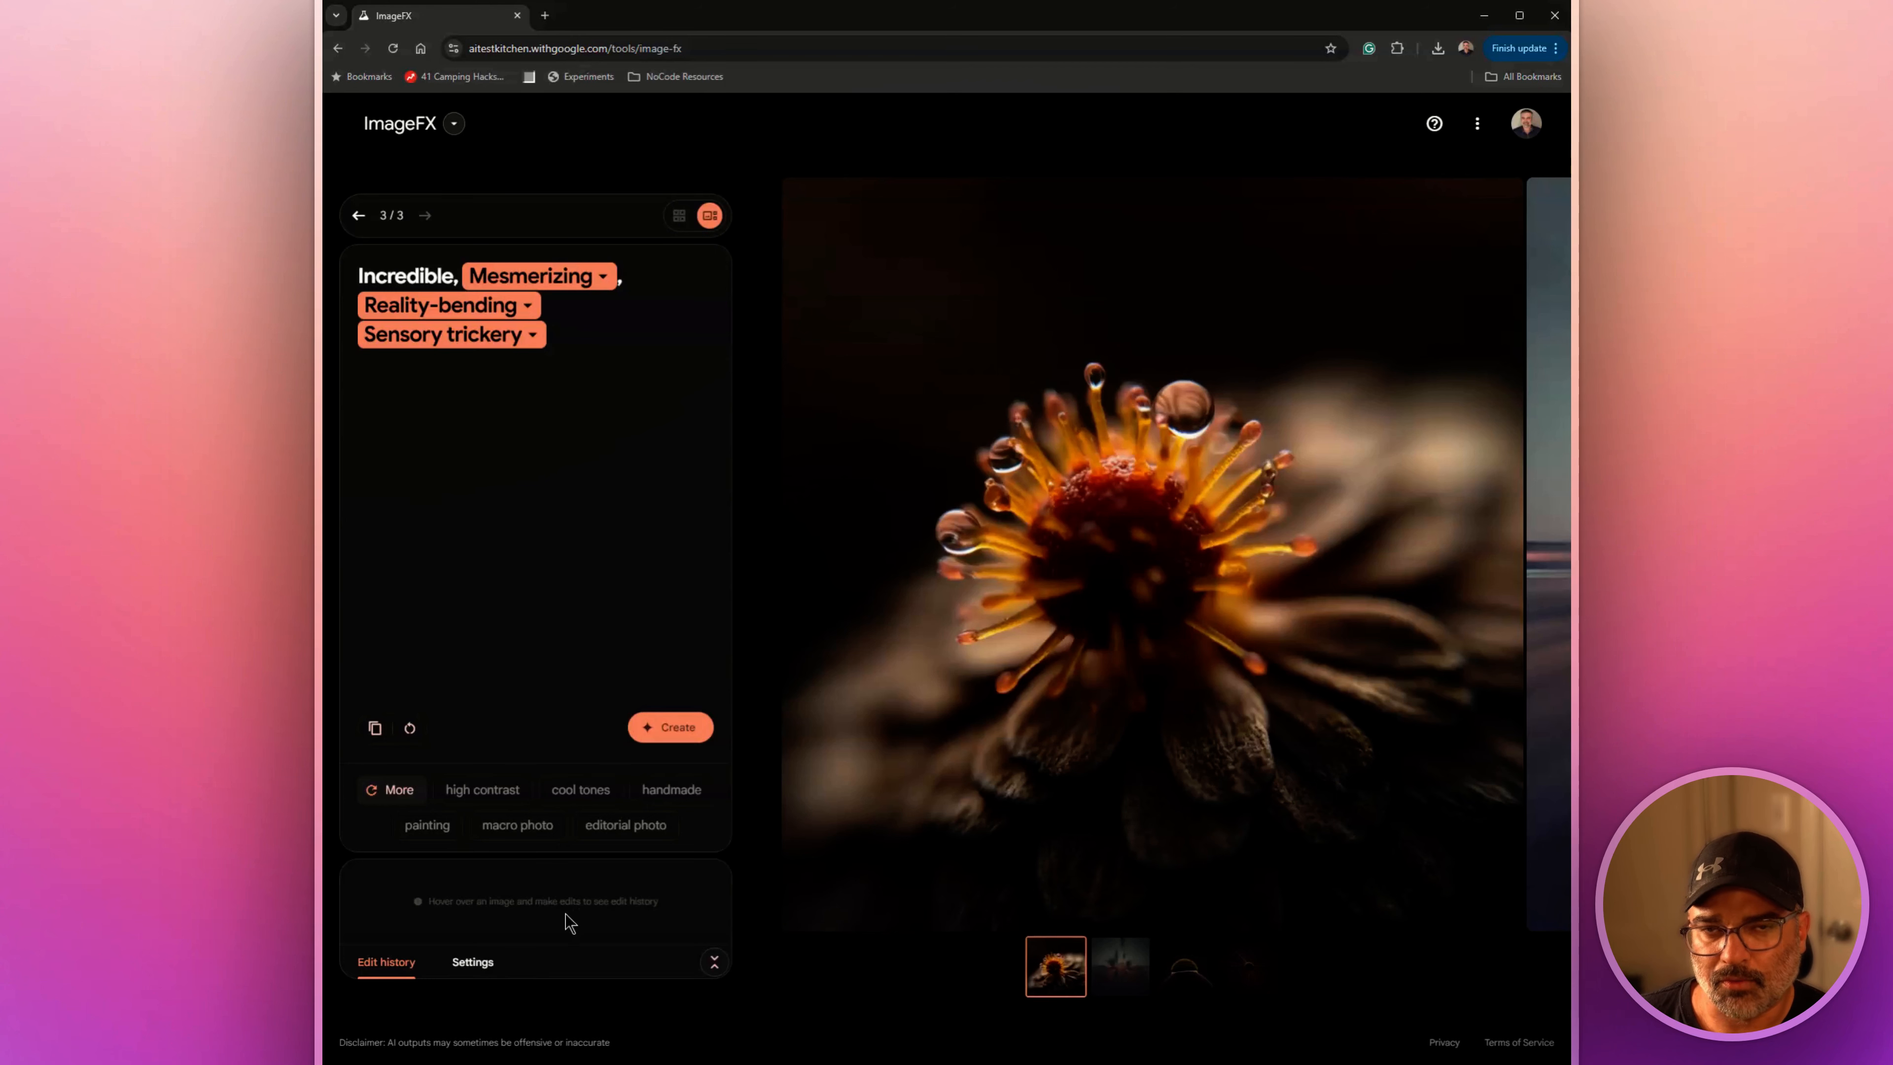
{"action": "left_click", "coordinate": [474, 963]}
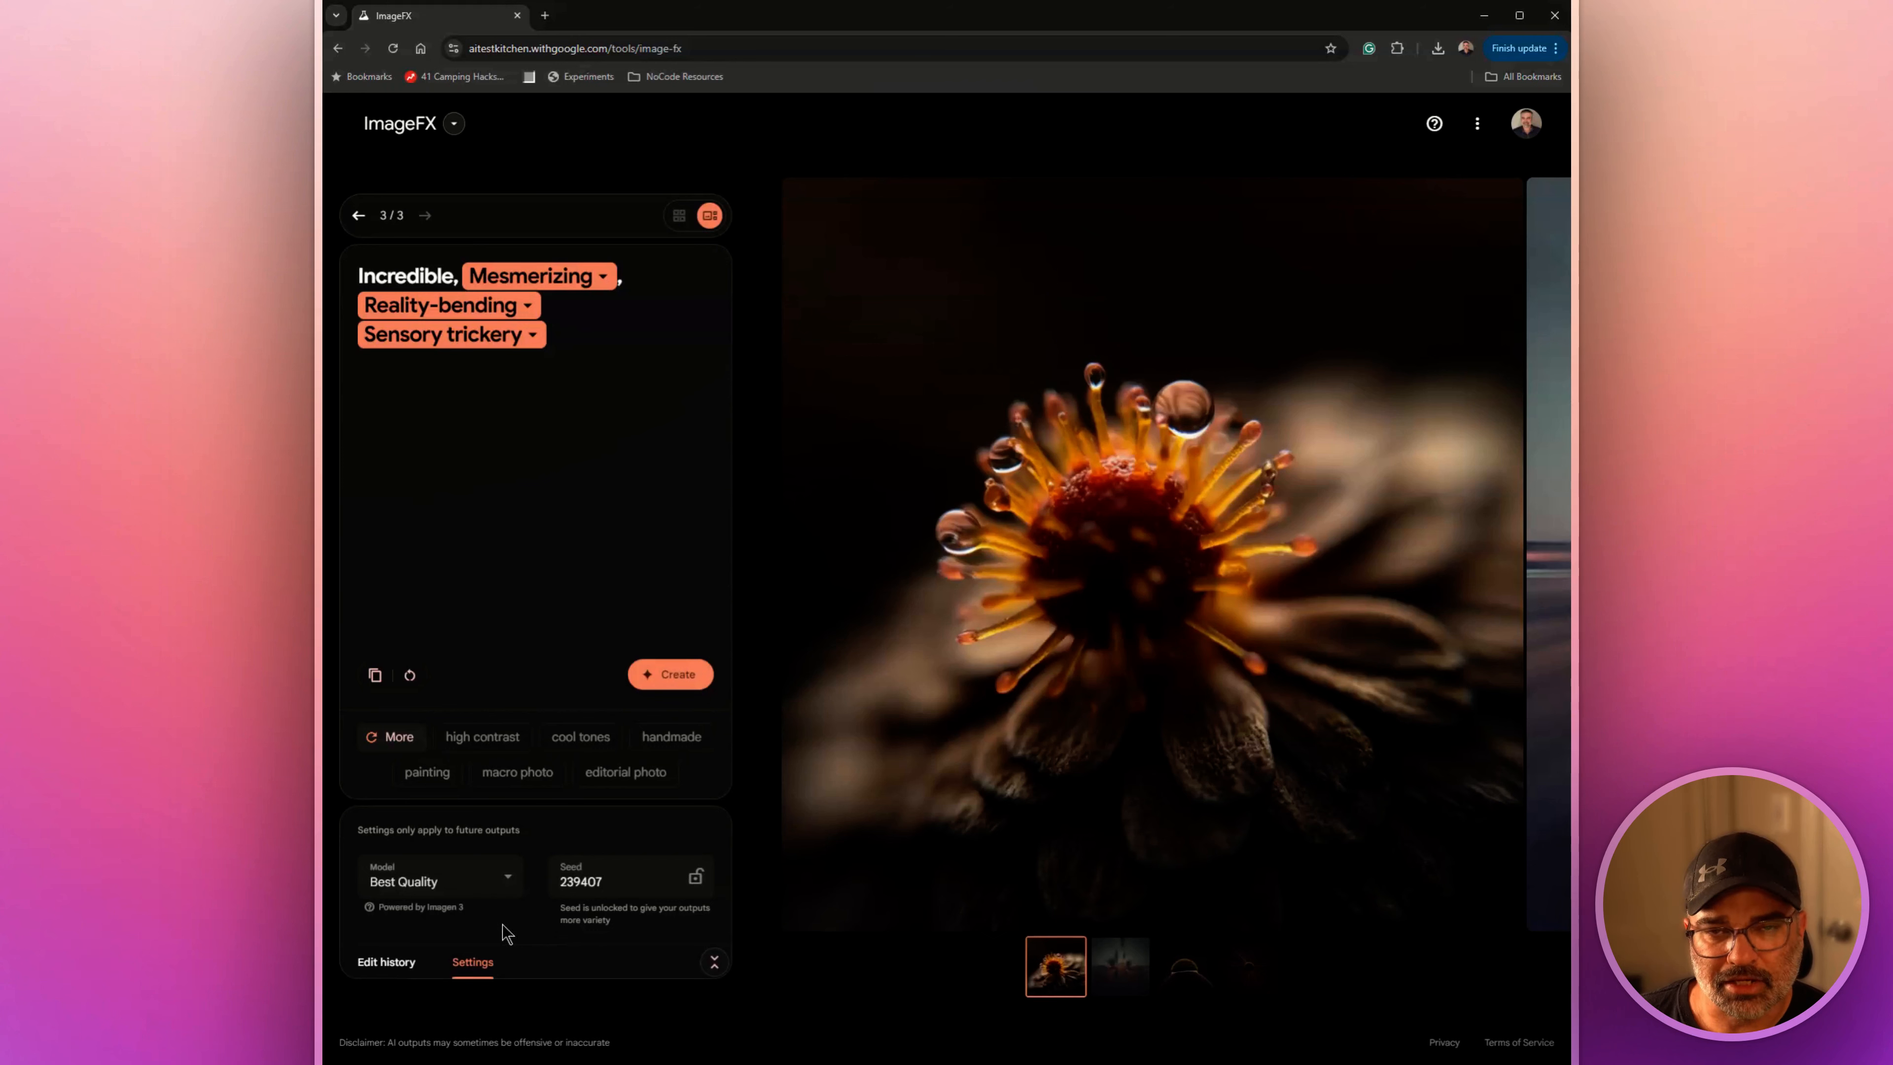
{"action": "left_click", "coordinate": [487, 882]}
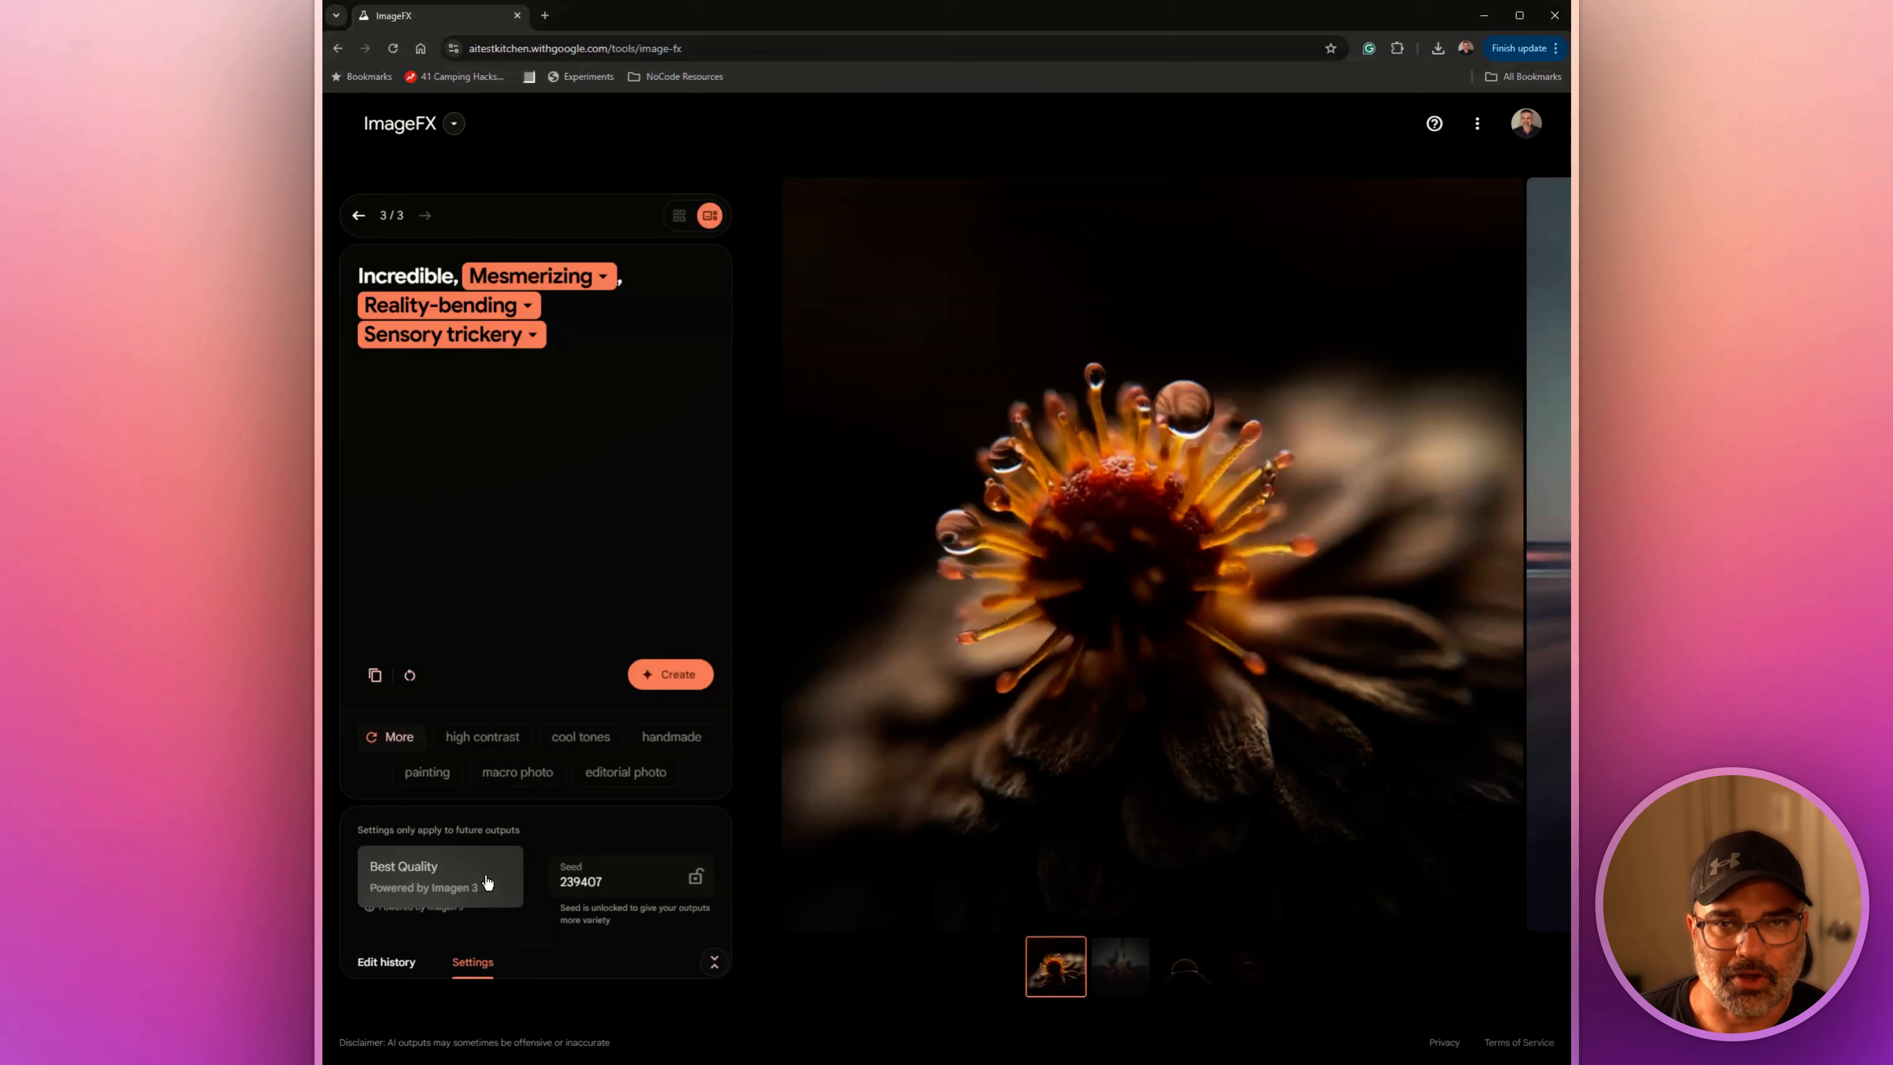
{"action": "left_click", "coordinate": [488, 883]}
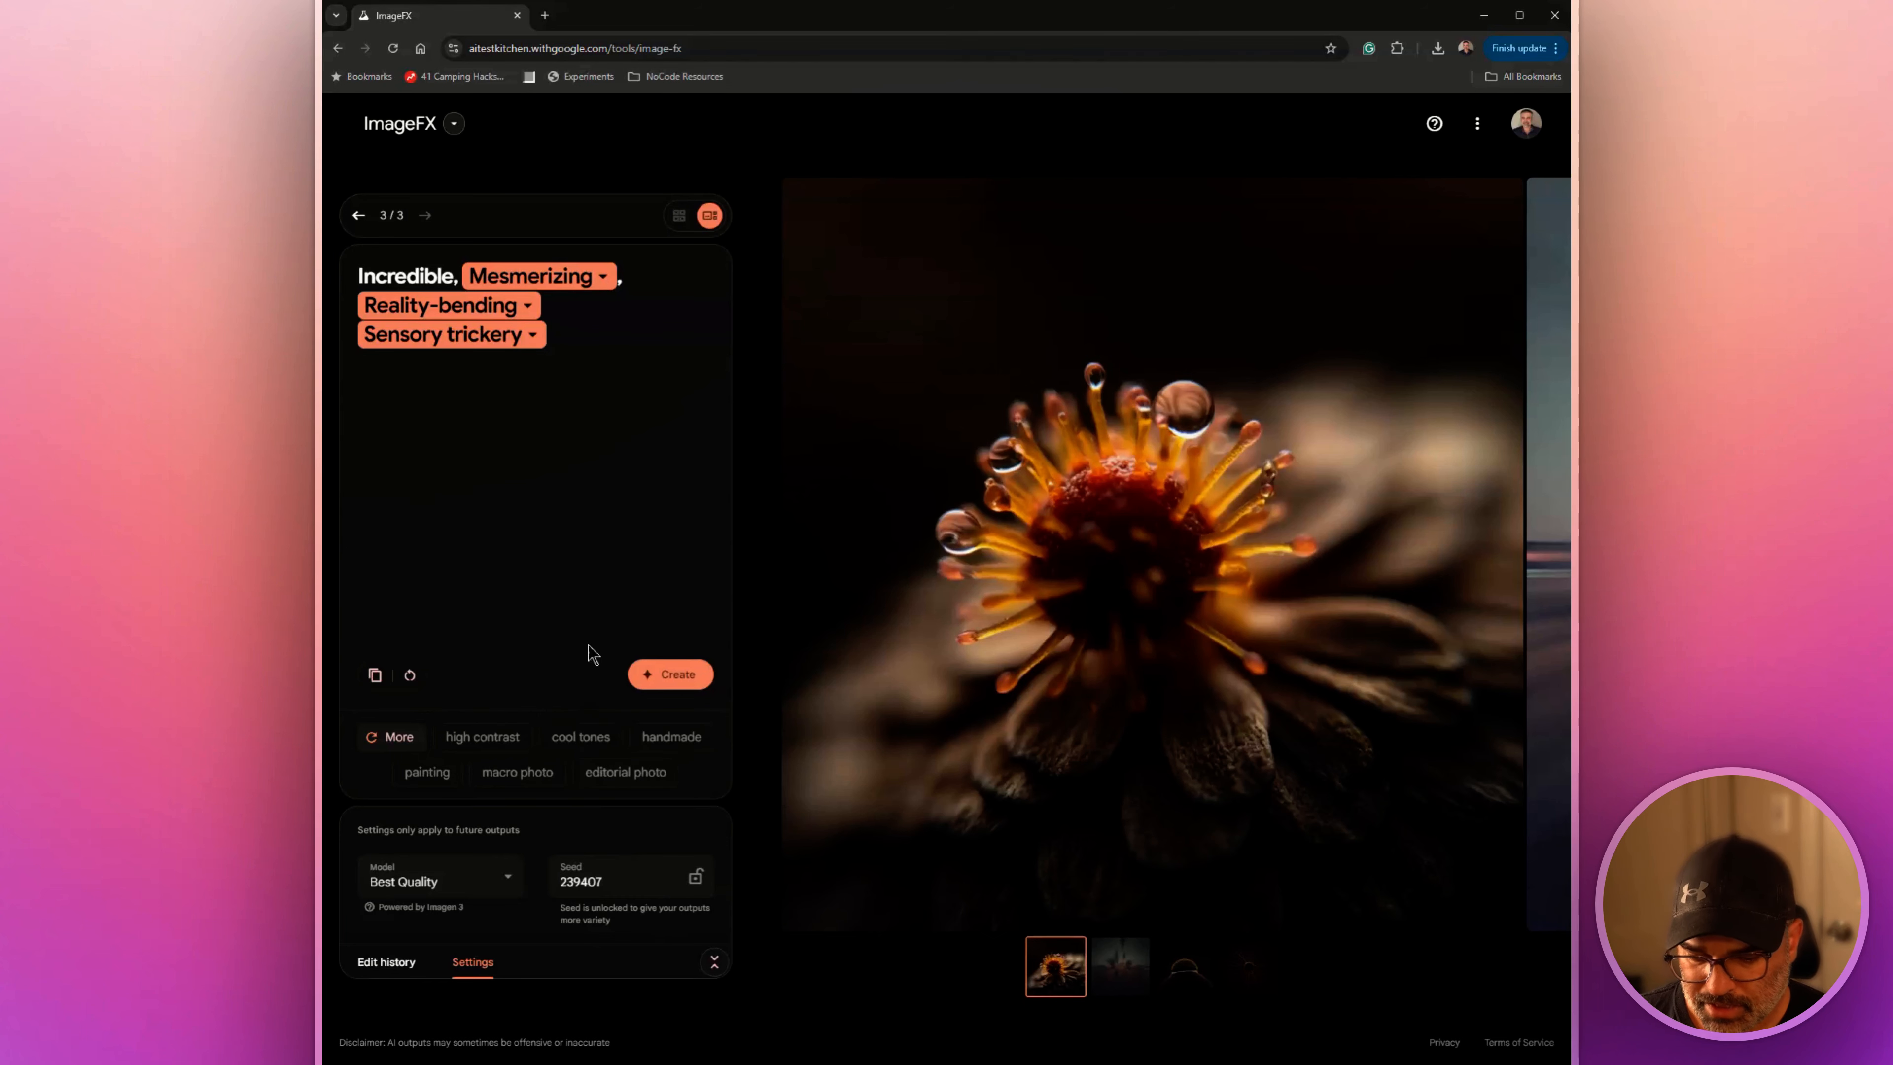
View the generated images one by one at full size and return to the first one
{"action": "left_click", "coordinate": [1133, 974]}
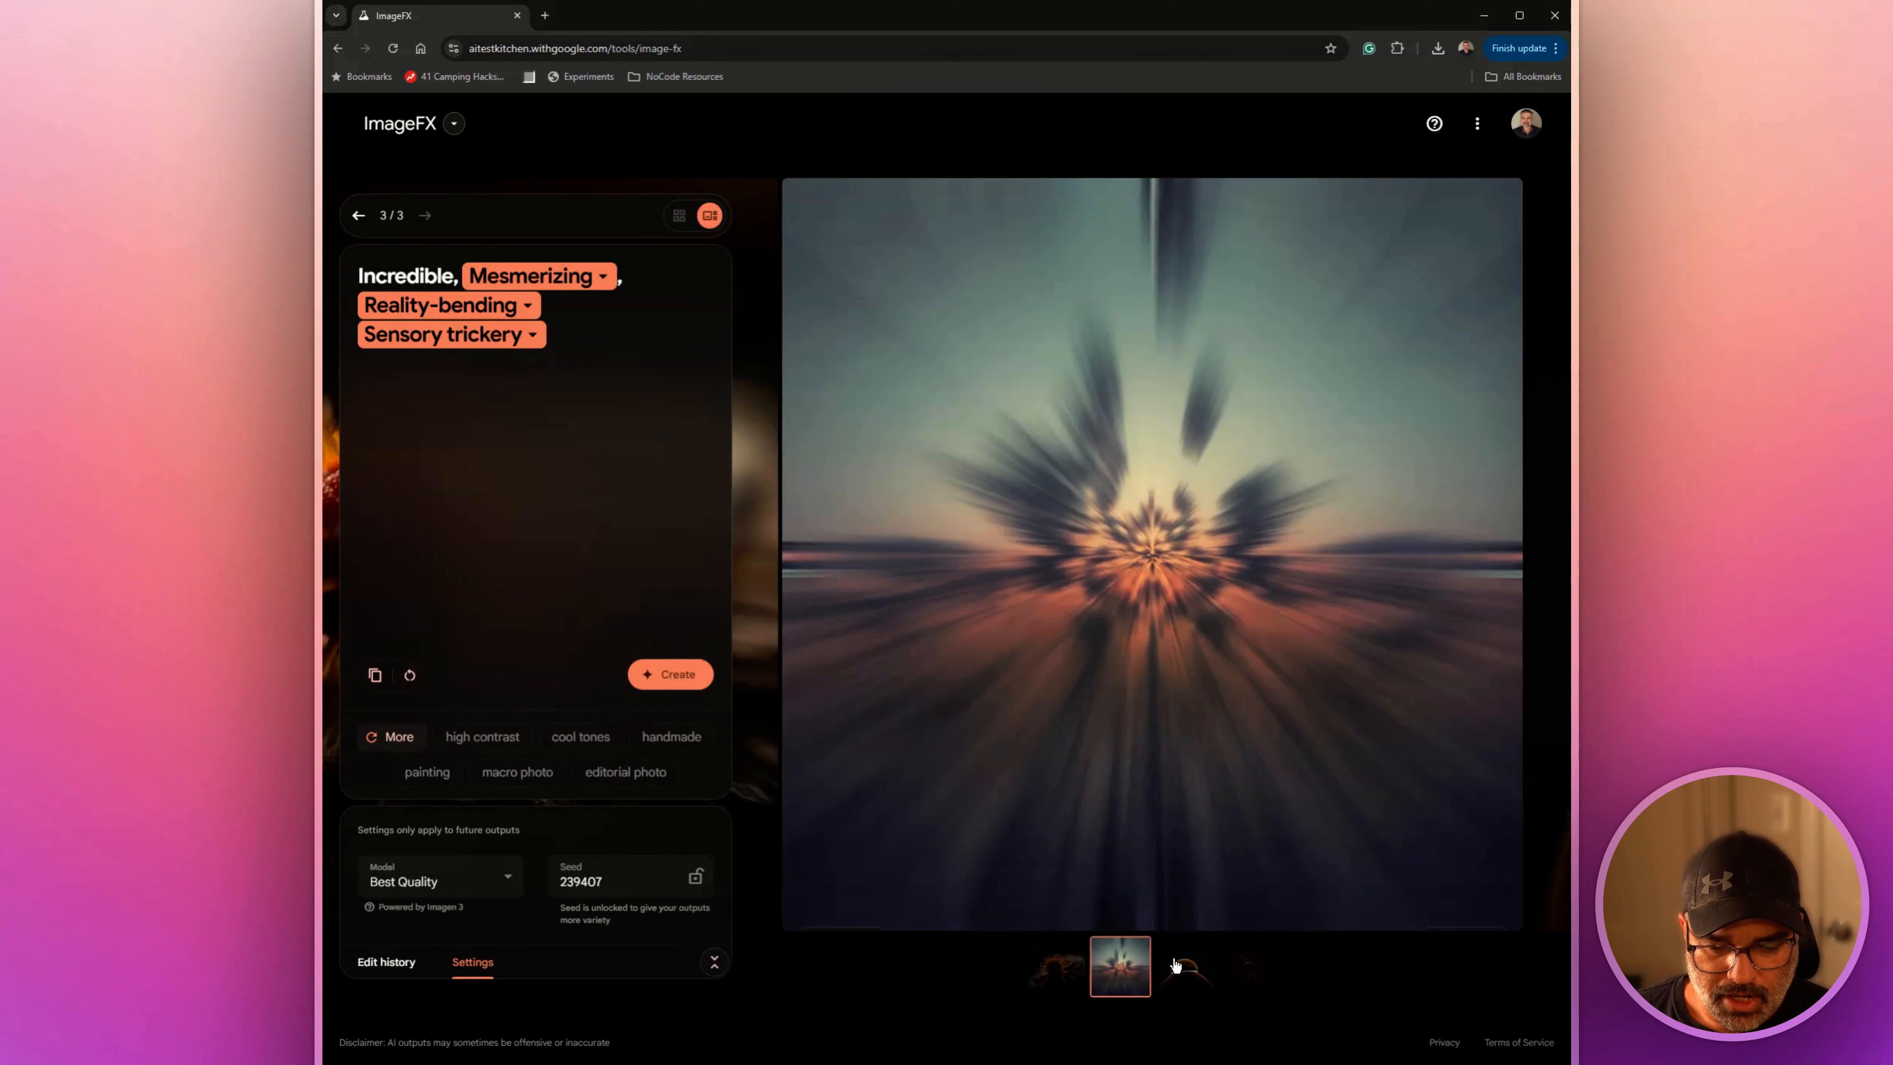
{"action": "left_click", "coordinate": [1184, 968]}
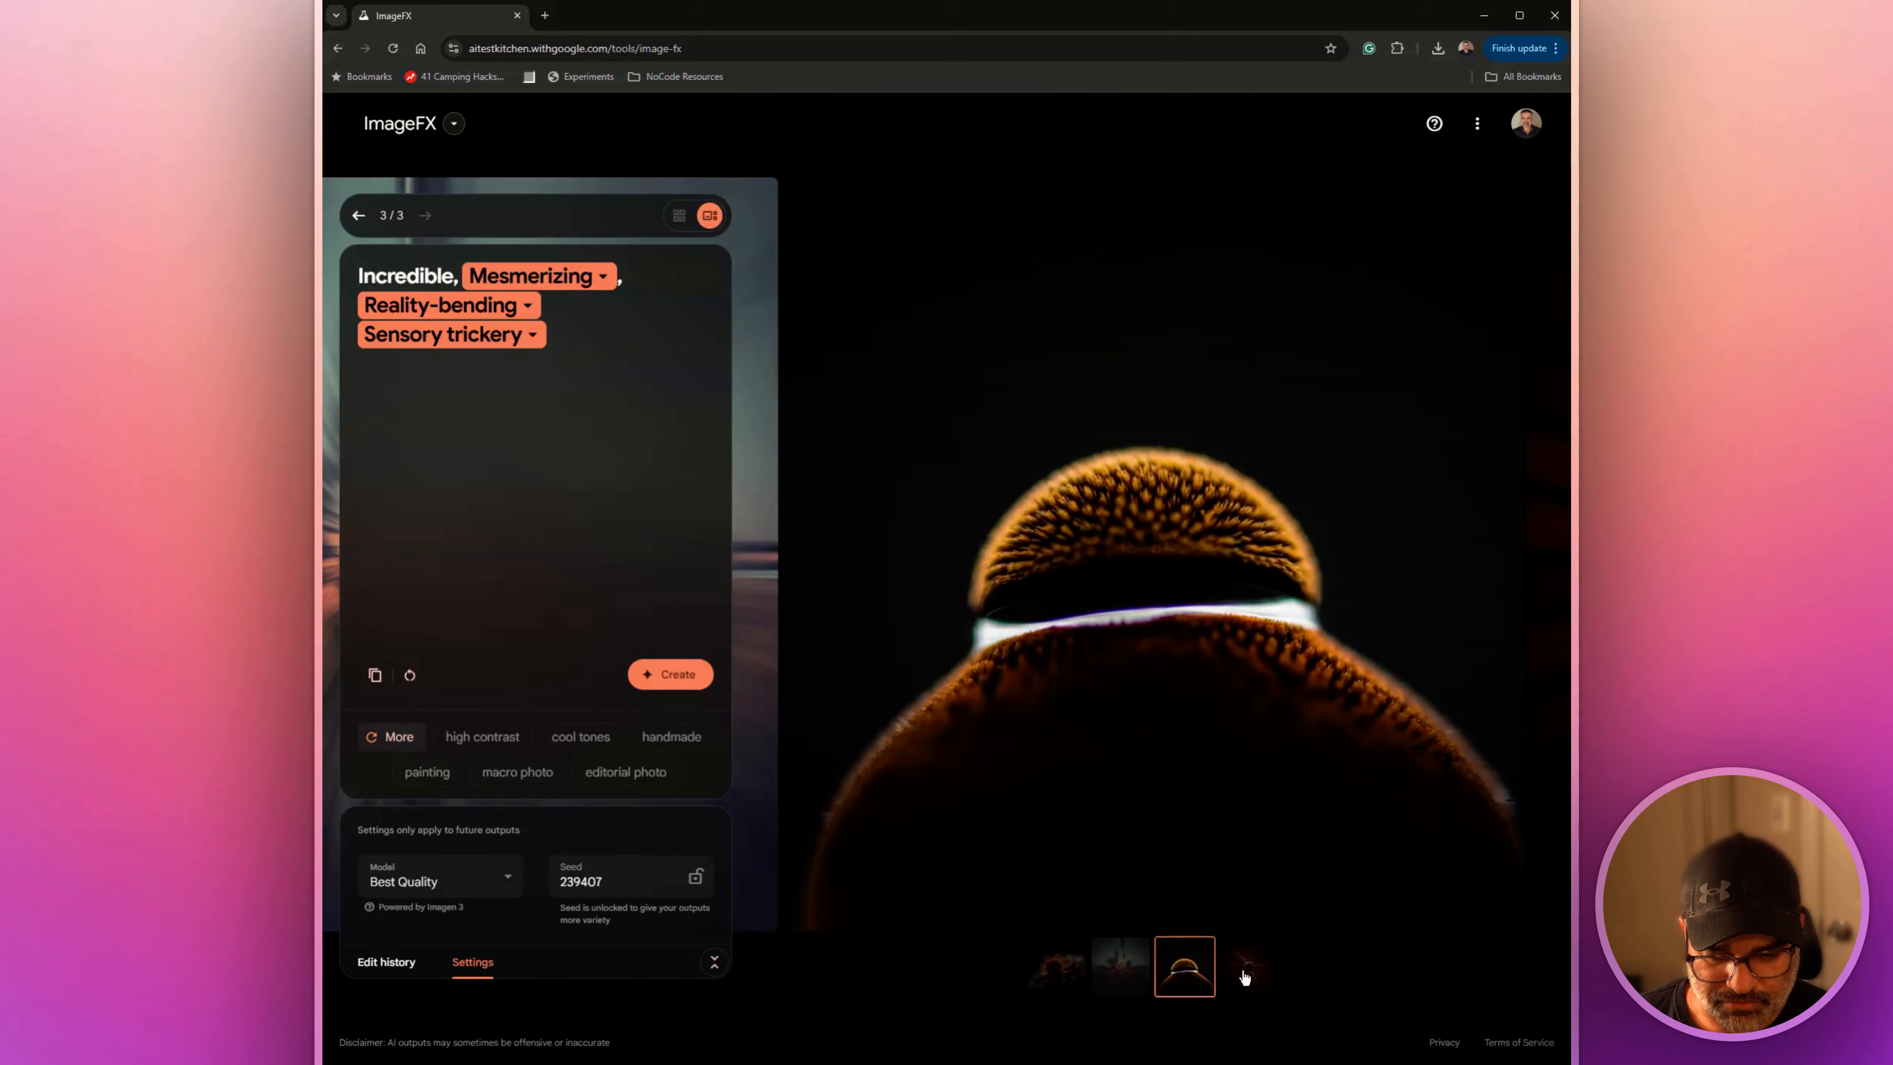
{"action": "left_click", "coordinate": [1246, 974]}
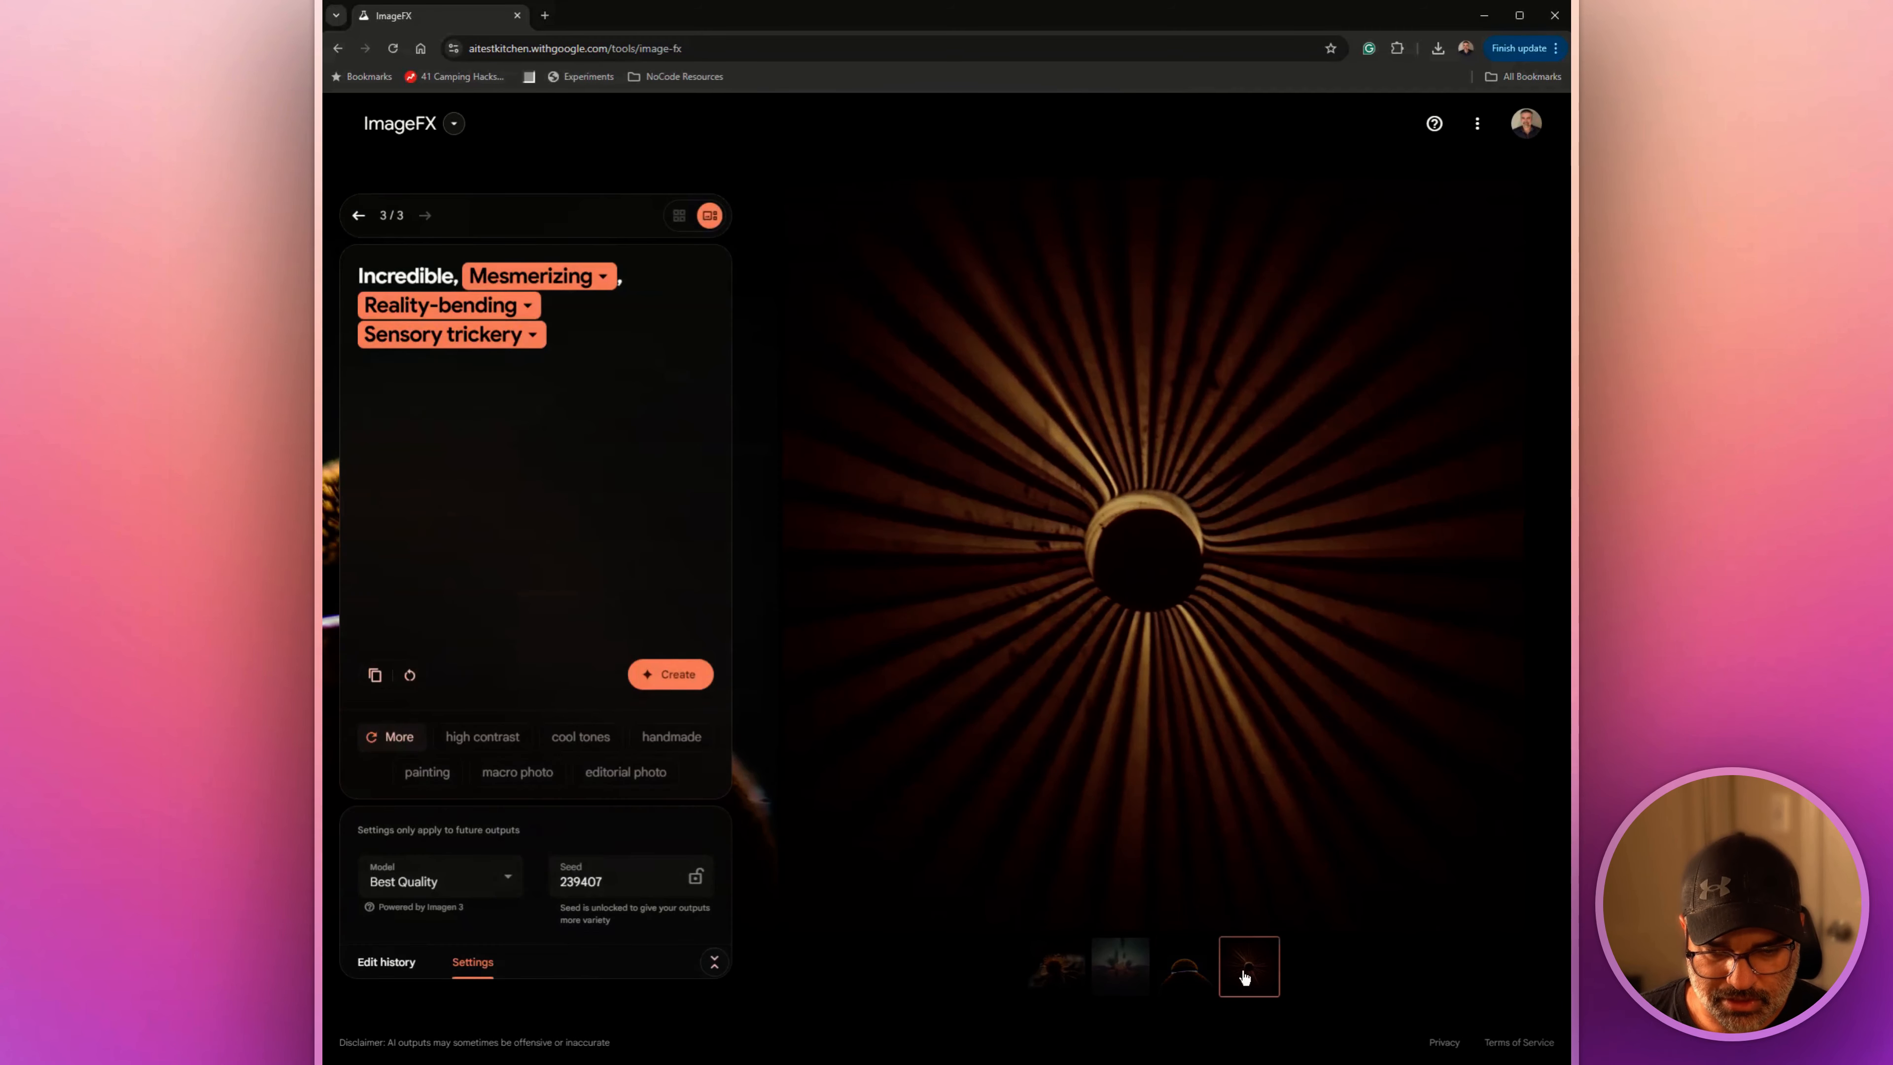
{"action": "left_click", "coordinate": [1187, 974]}
{"action": "left_click", "coordinate": [1120, 966]}
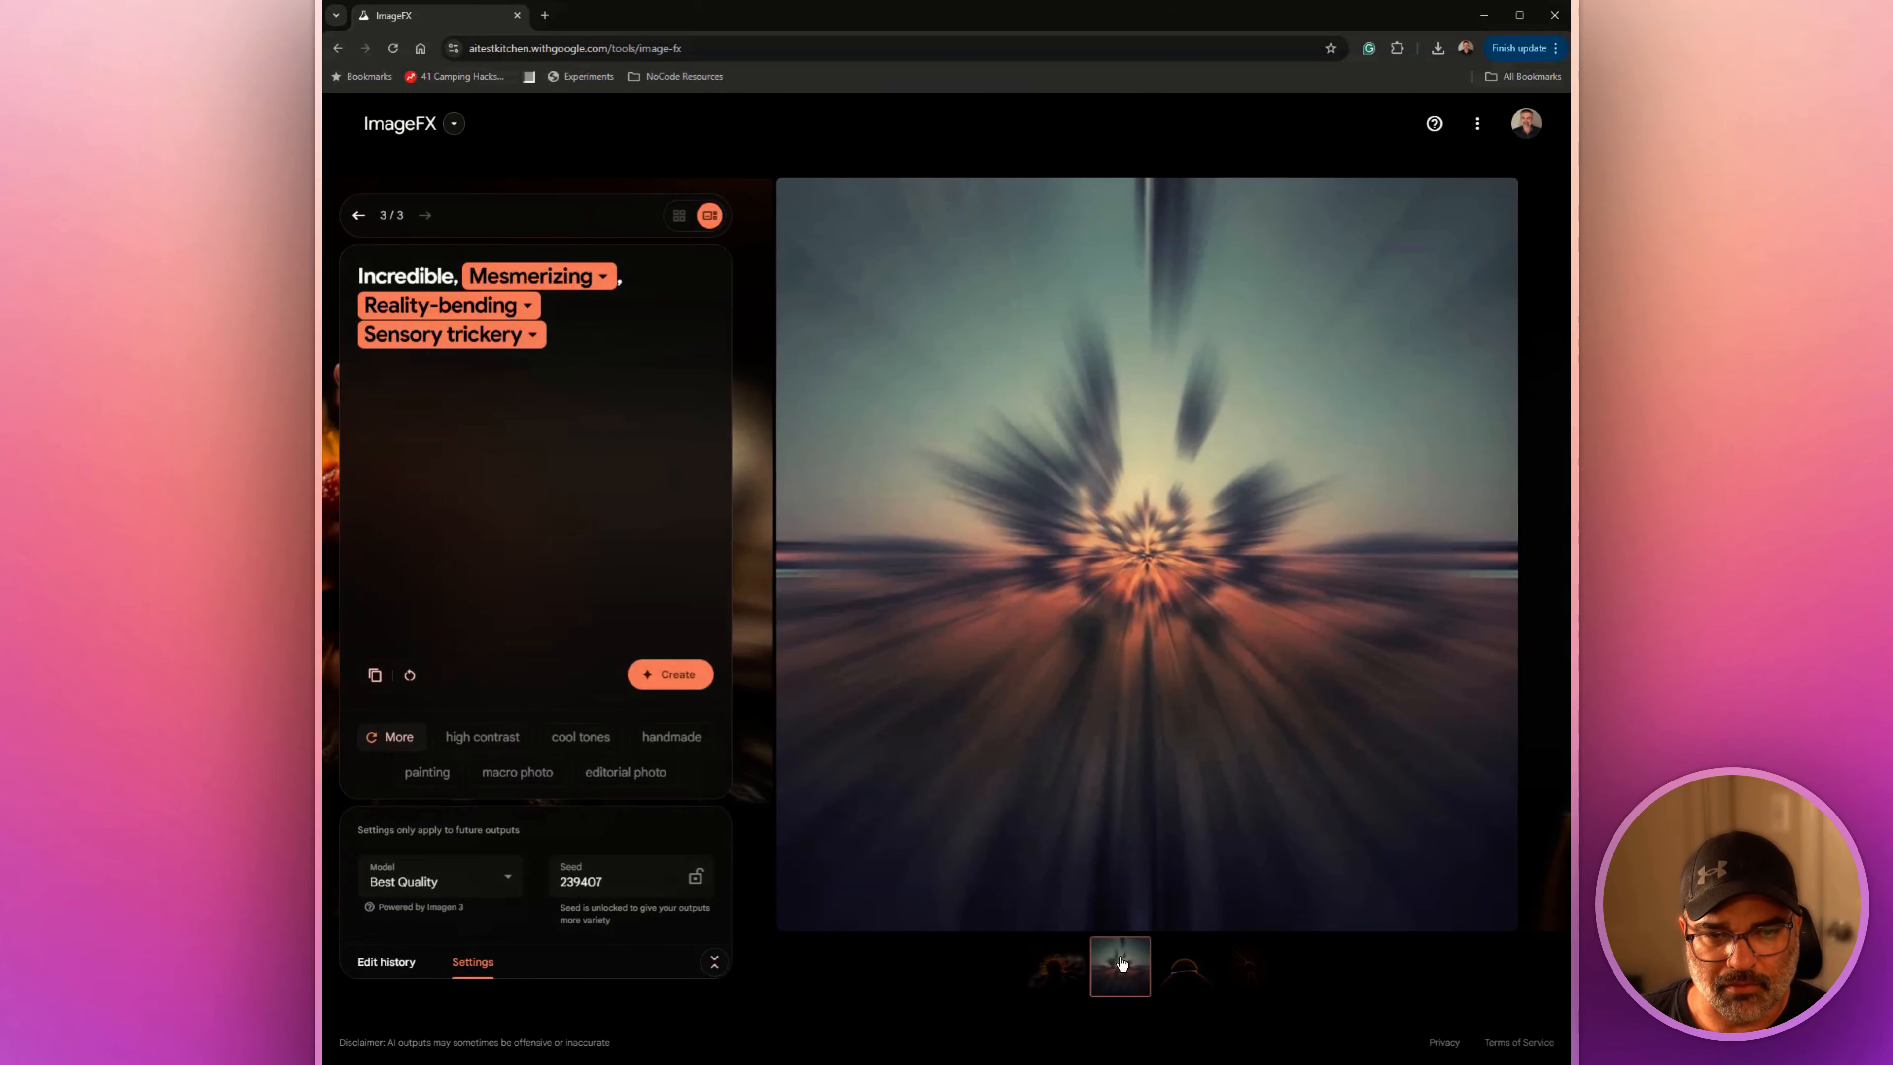
{"action": "left_click", "coordinate": [1074, 968]}
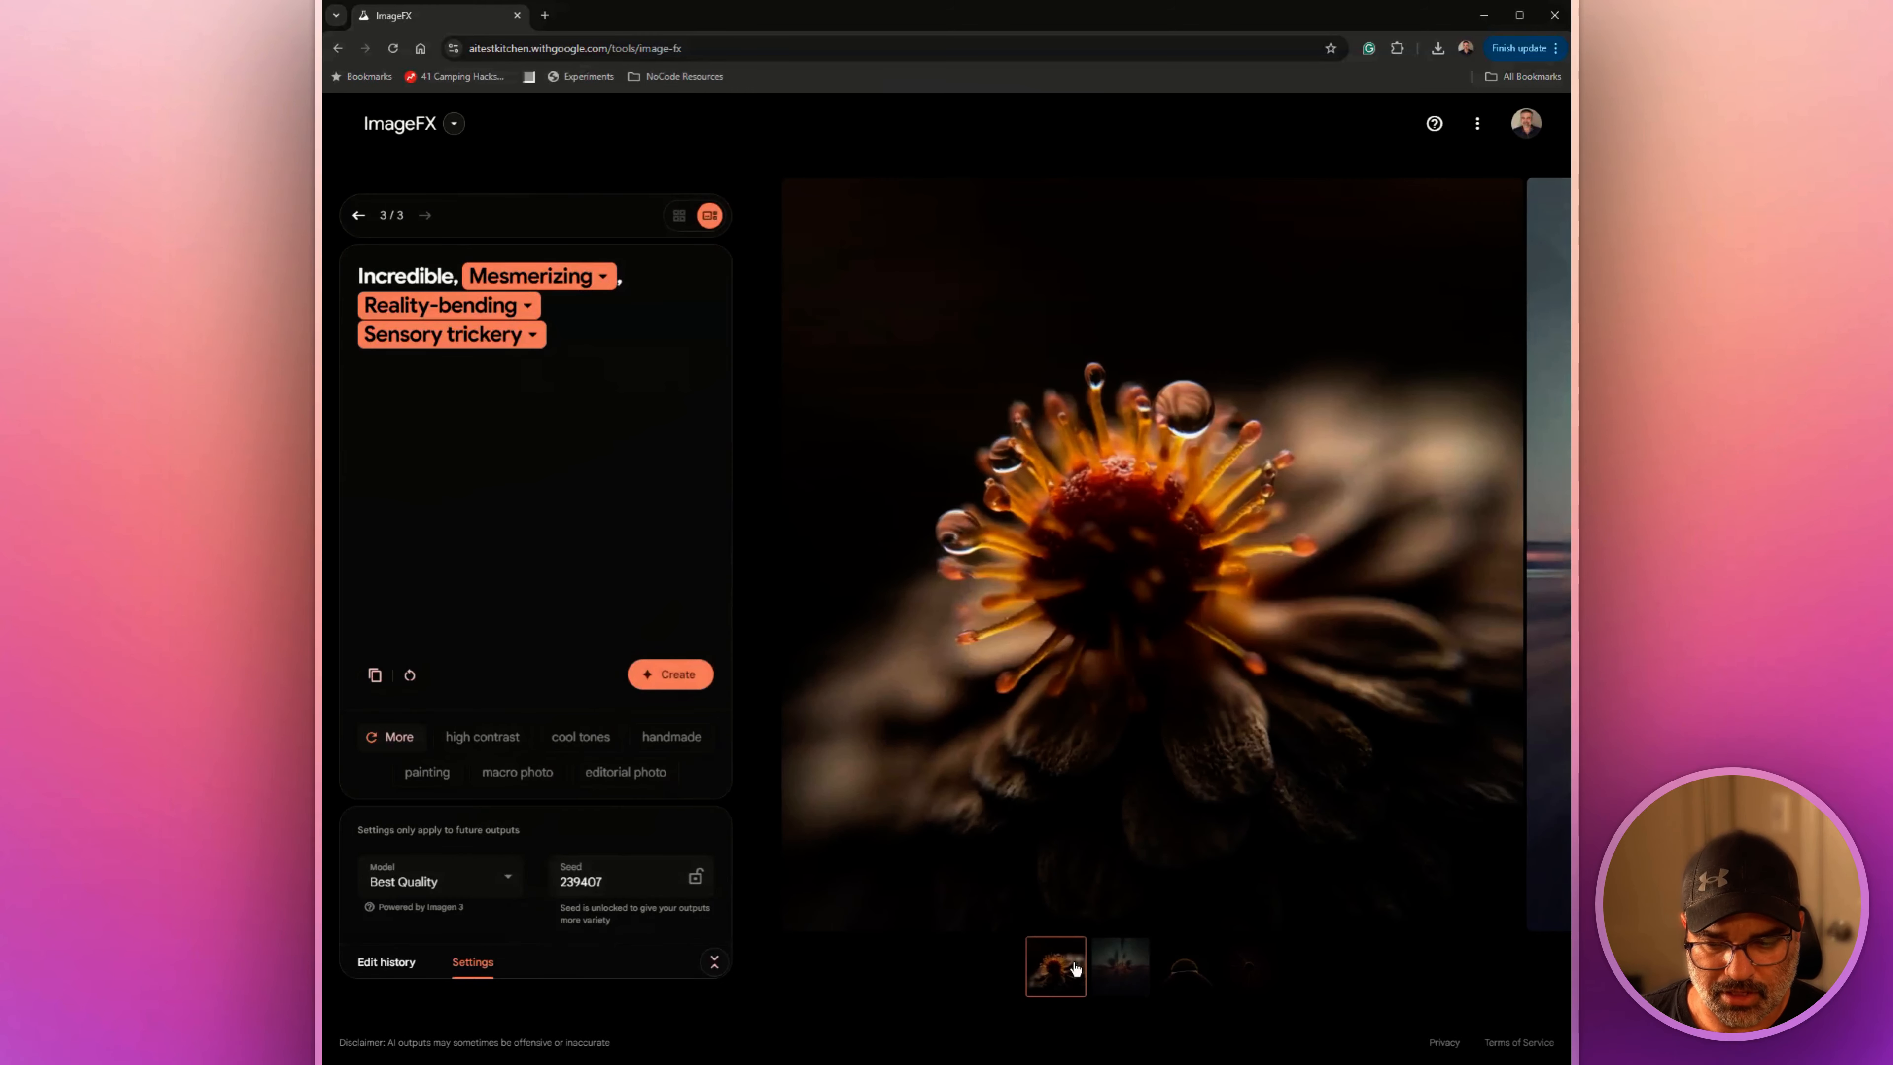
Show the generated images as a grid and clear the current prompt
{"action": "left_click", "coordinate": [688, 216]}
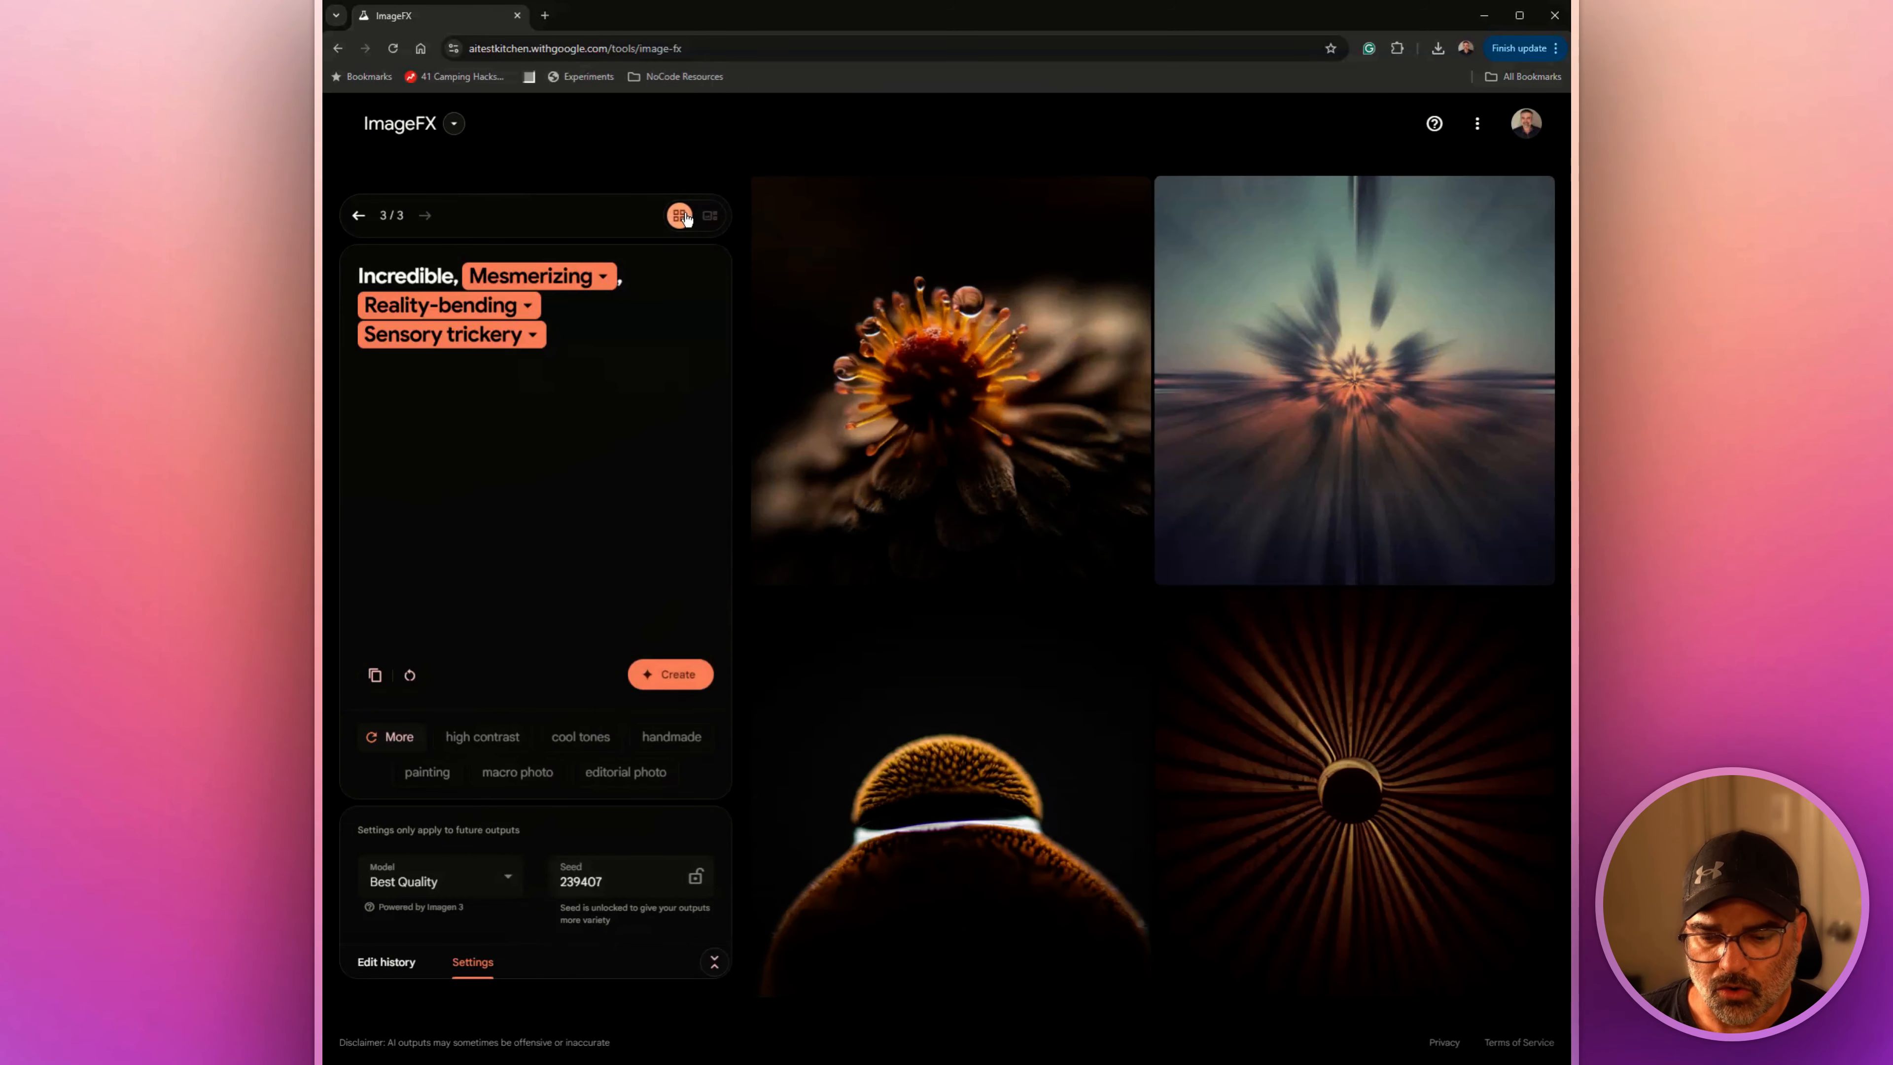
{"action": "mouse_move", "coordinate": [949, 286]}
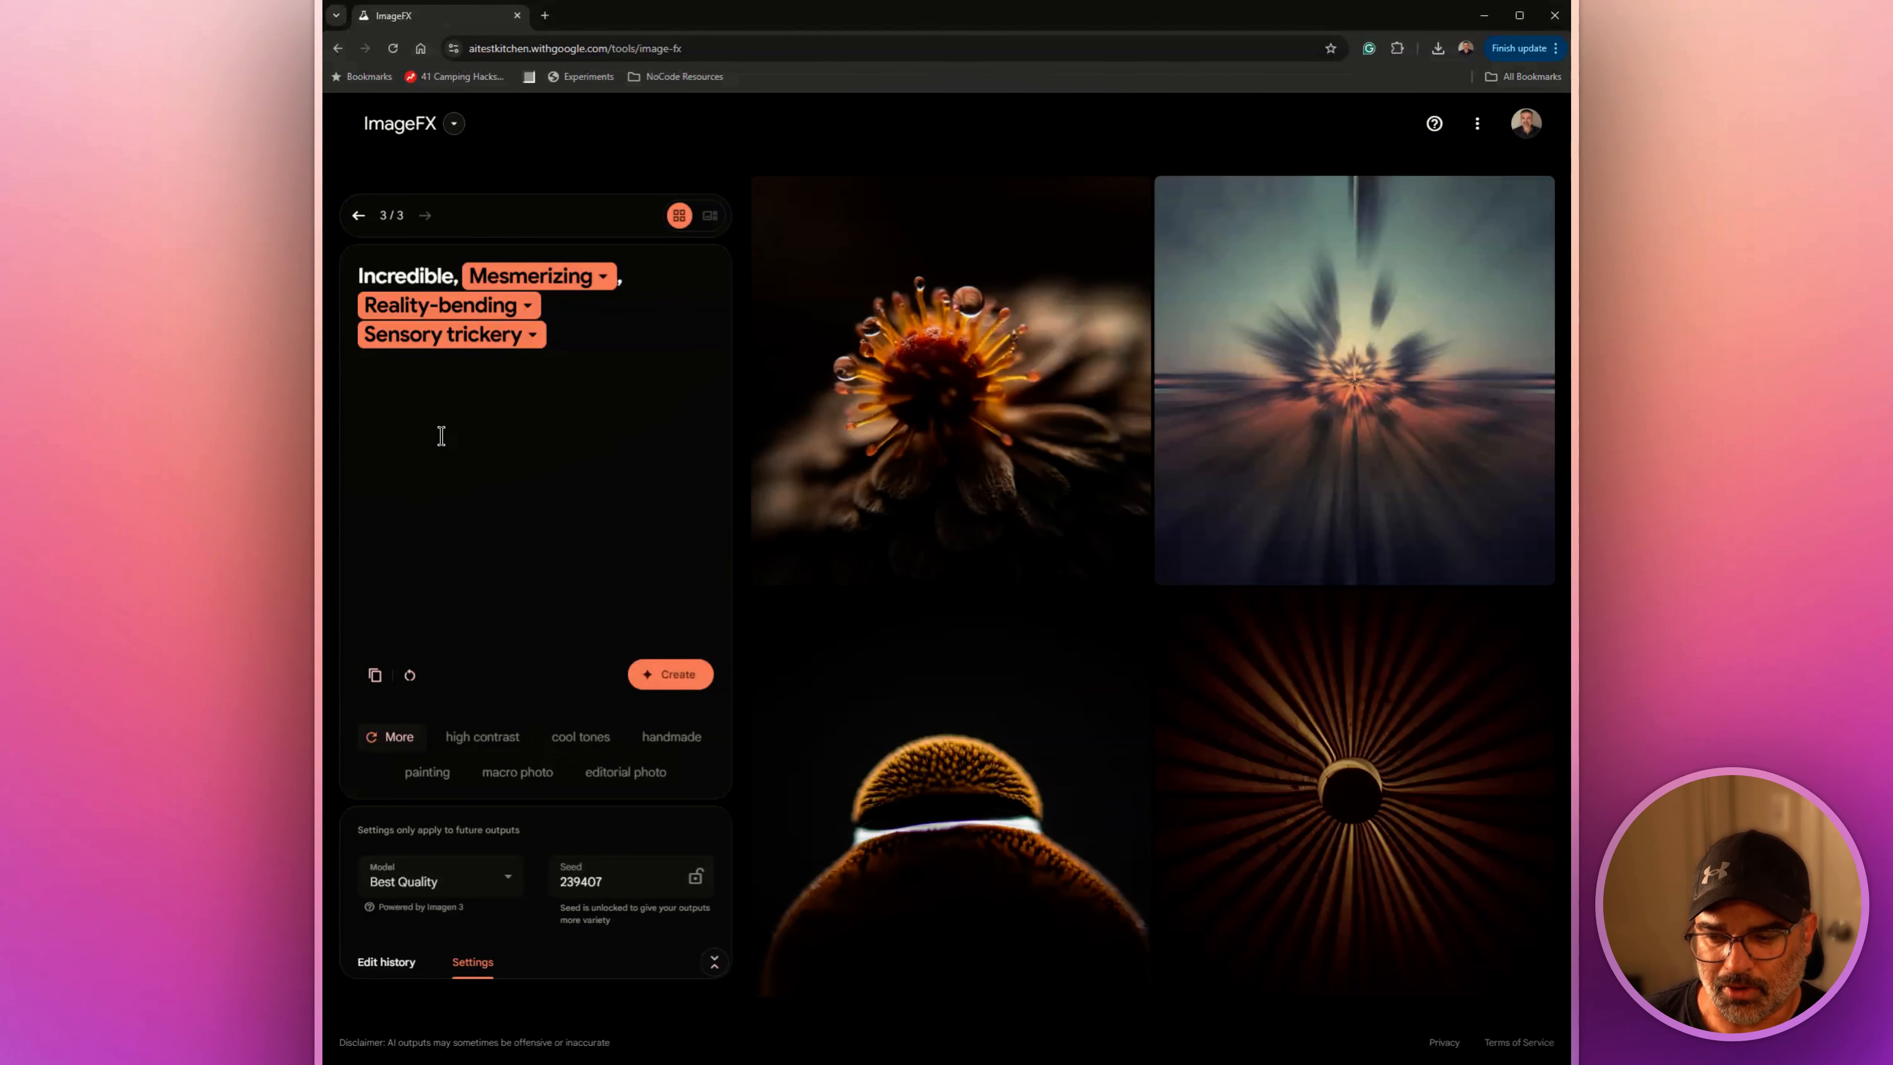
{"action": "left_click", "coordinate": [409, 674]}
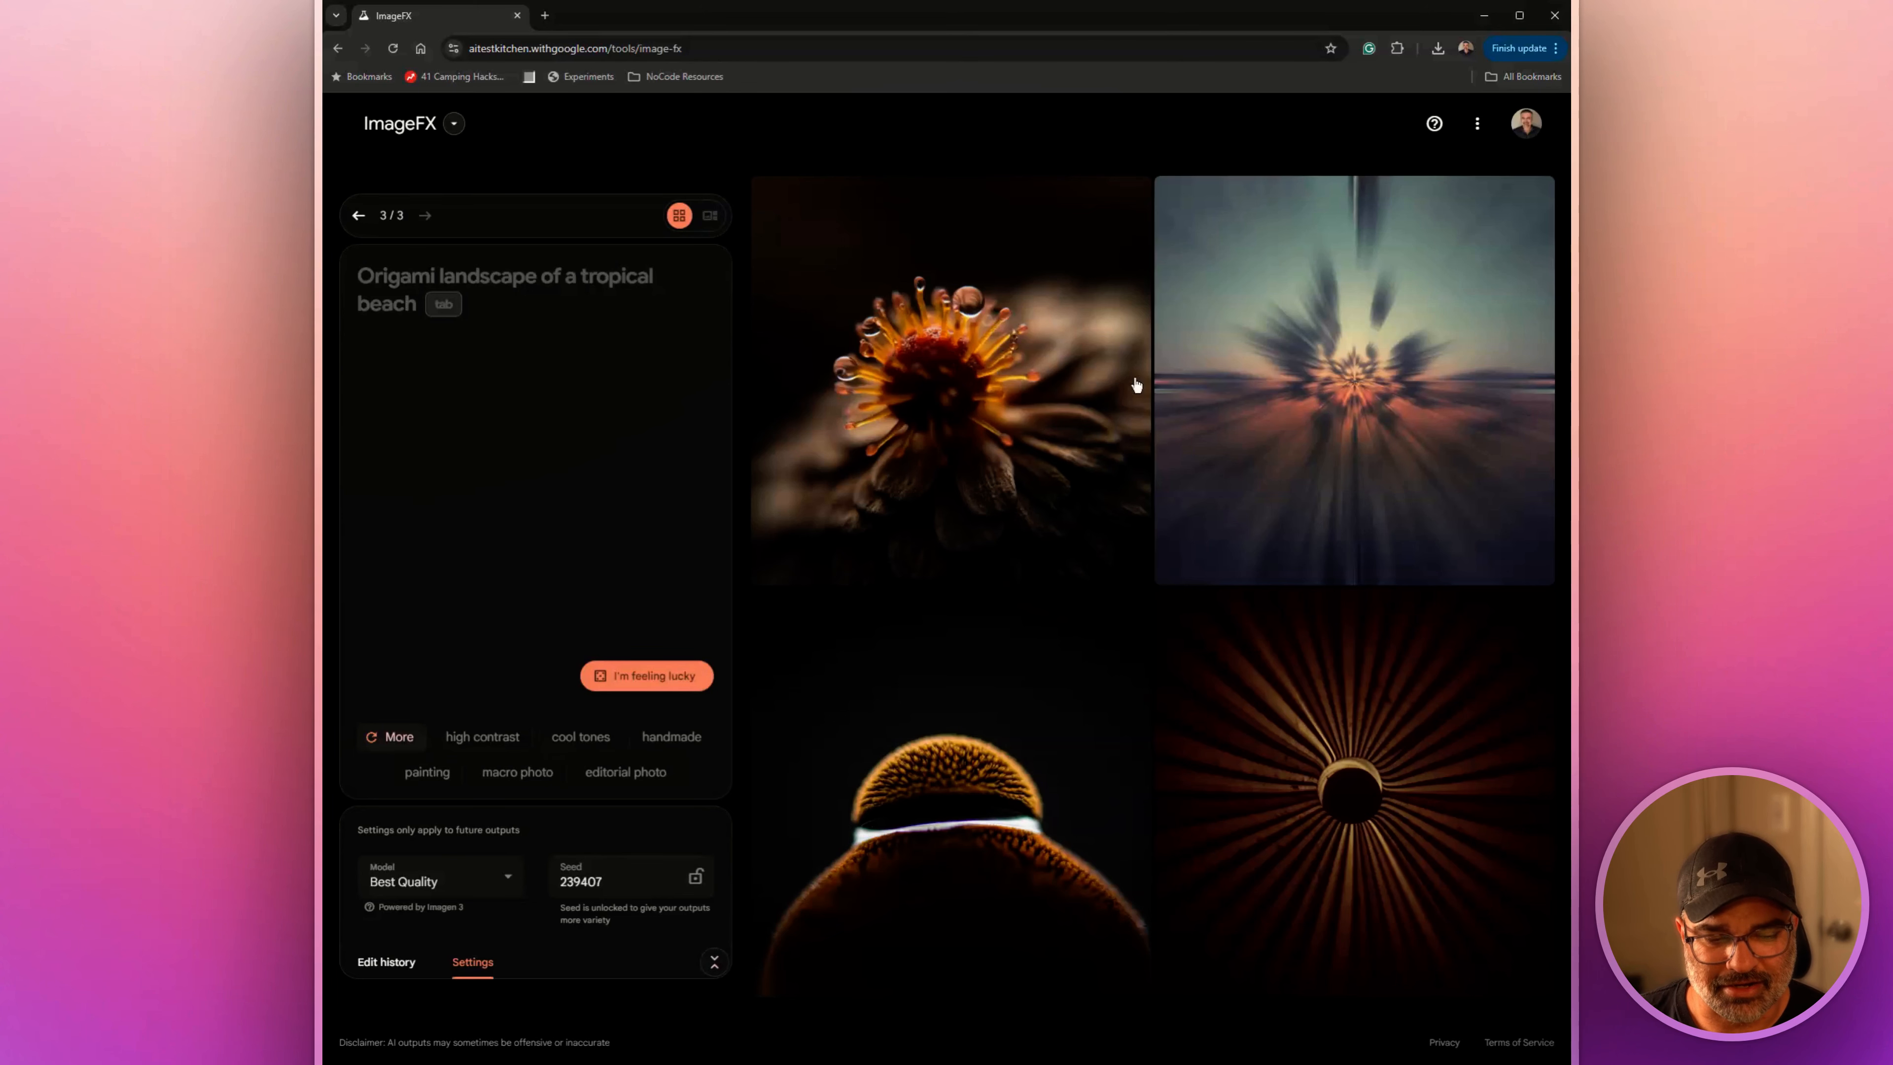
Visit the TextFX tool and switch from there to VideoFX
{"action": "left_click", "coordinate": [452, 124]}
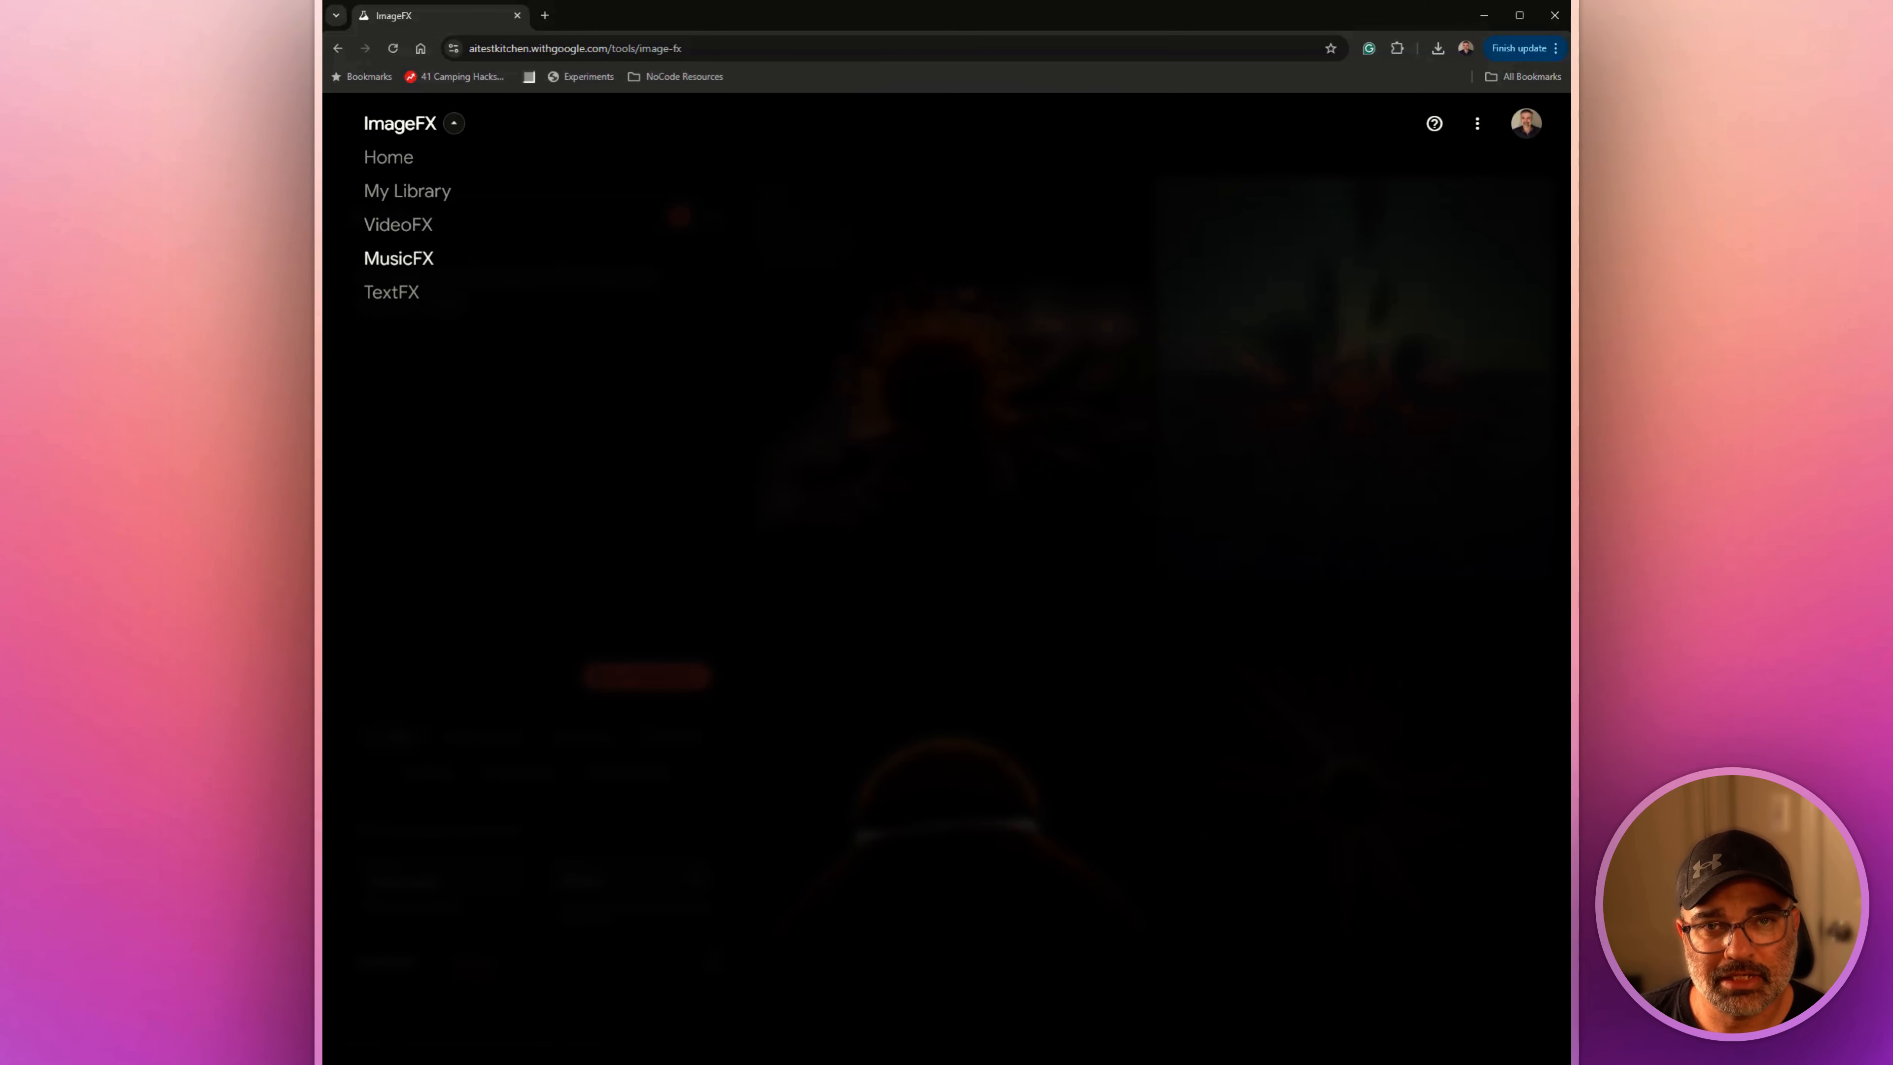
{"action": "left_click", "coordinate": [393, 293]}
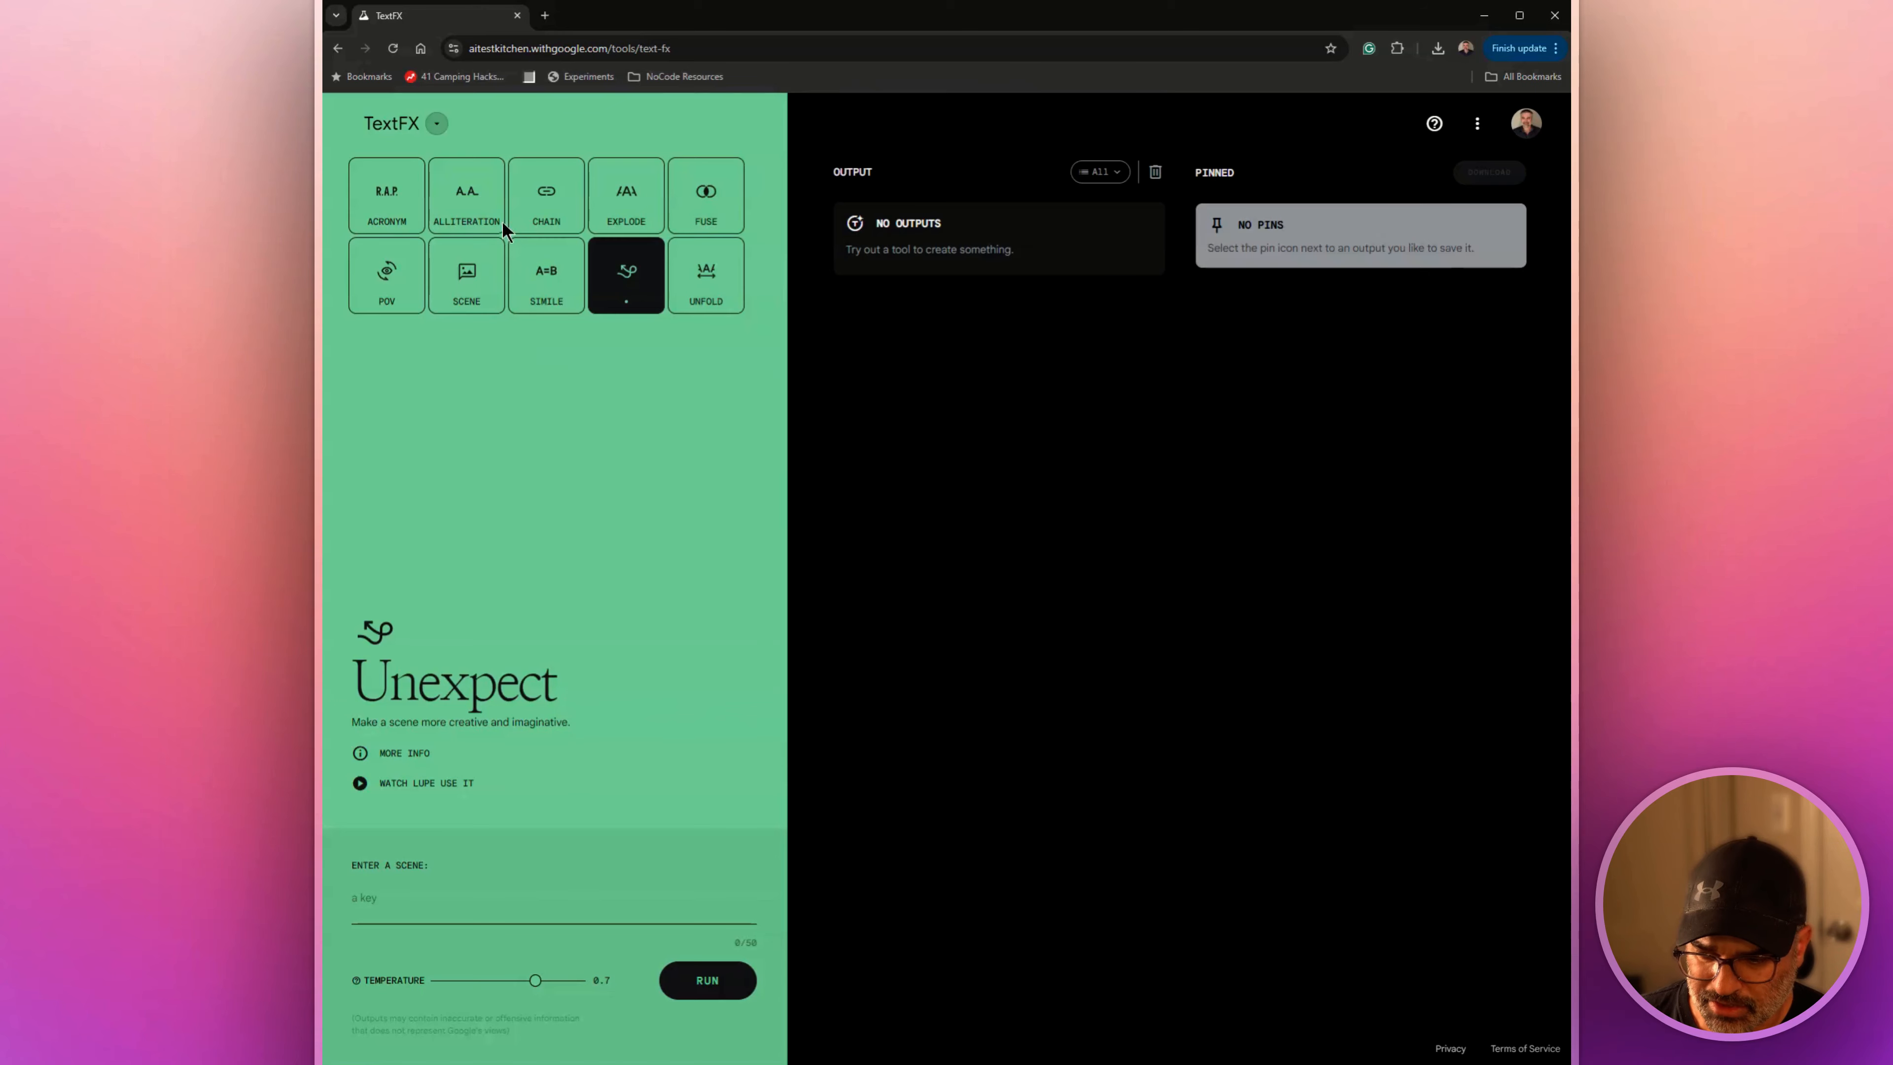
{"action": "left_click", "coordinate": [406, 125]}
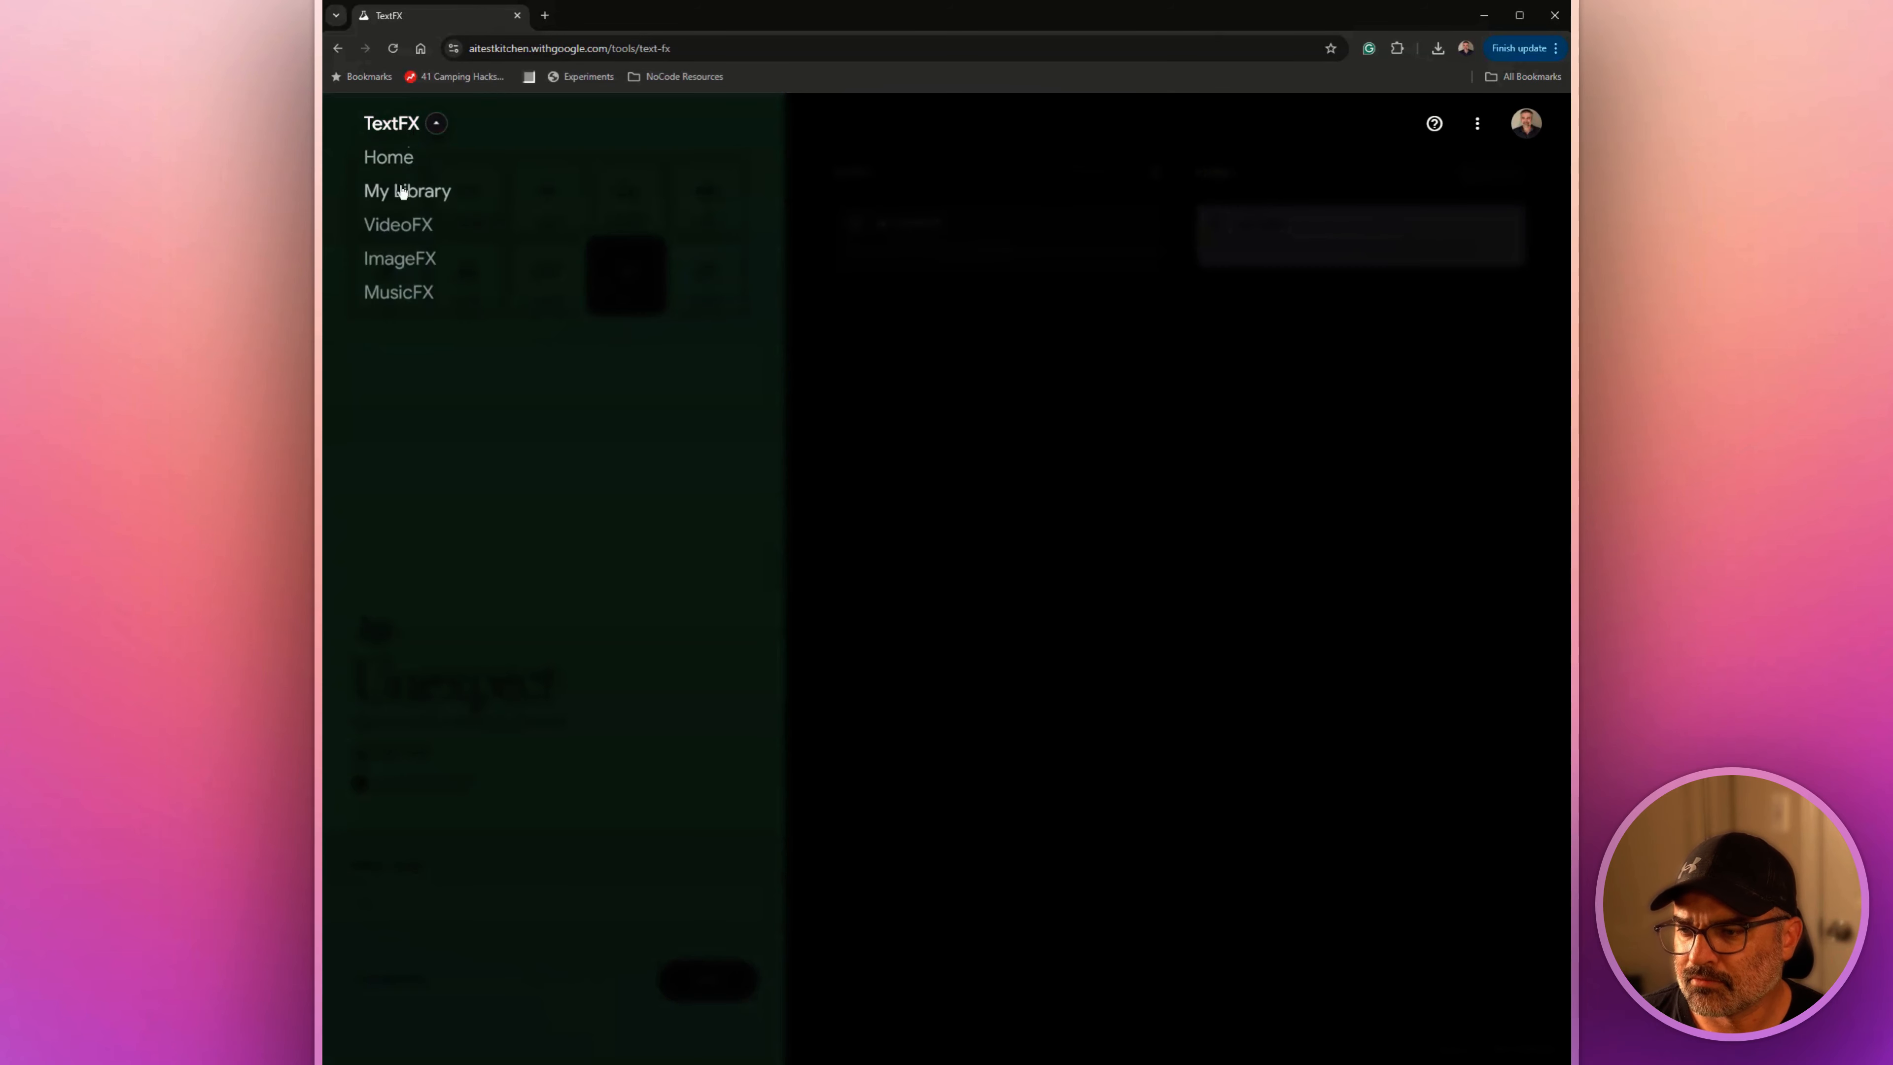
{"action": "left_click", "coordinate": [405, 225]}
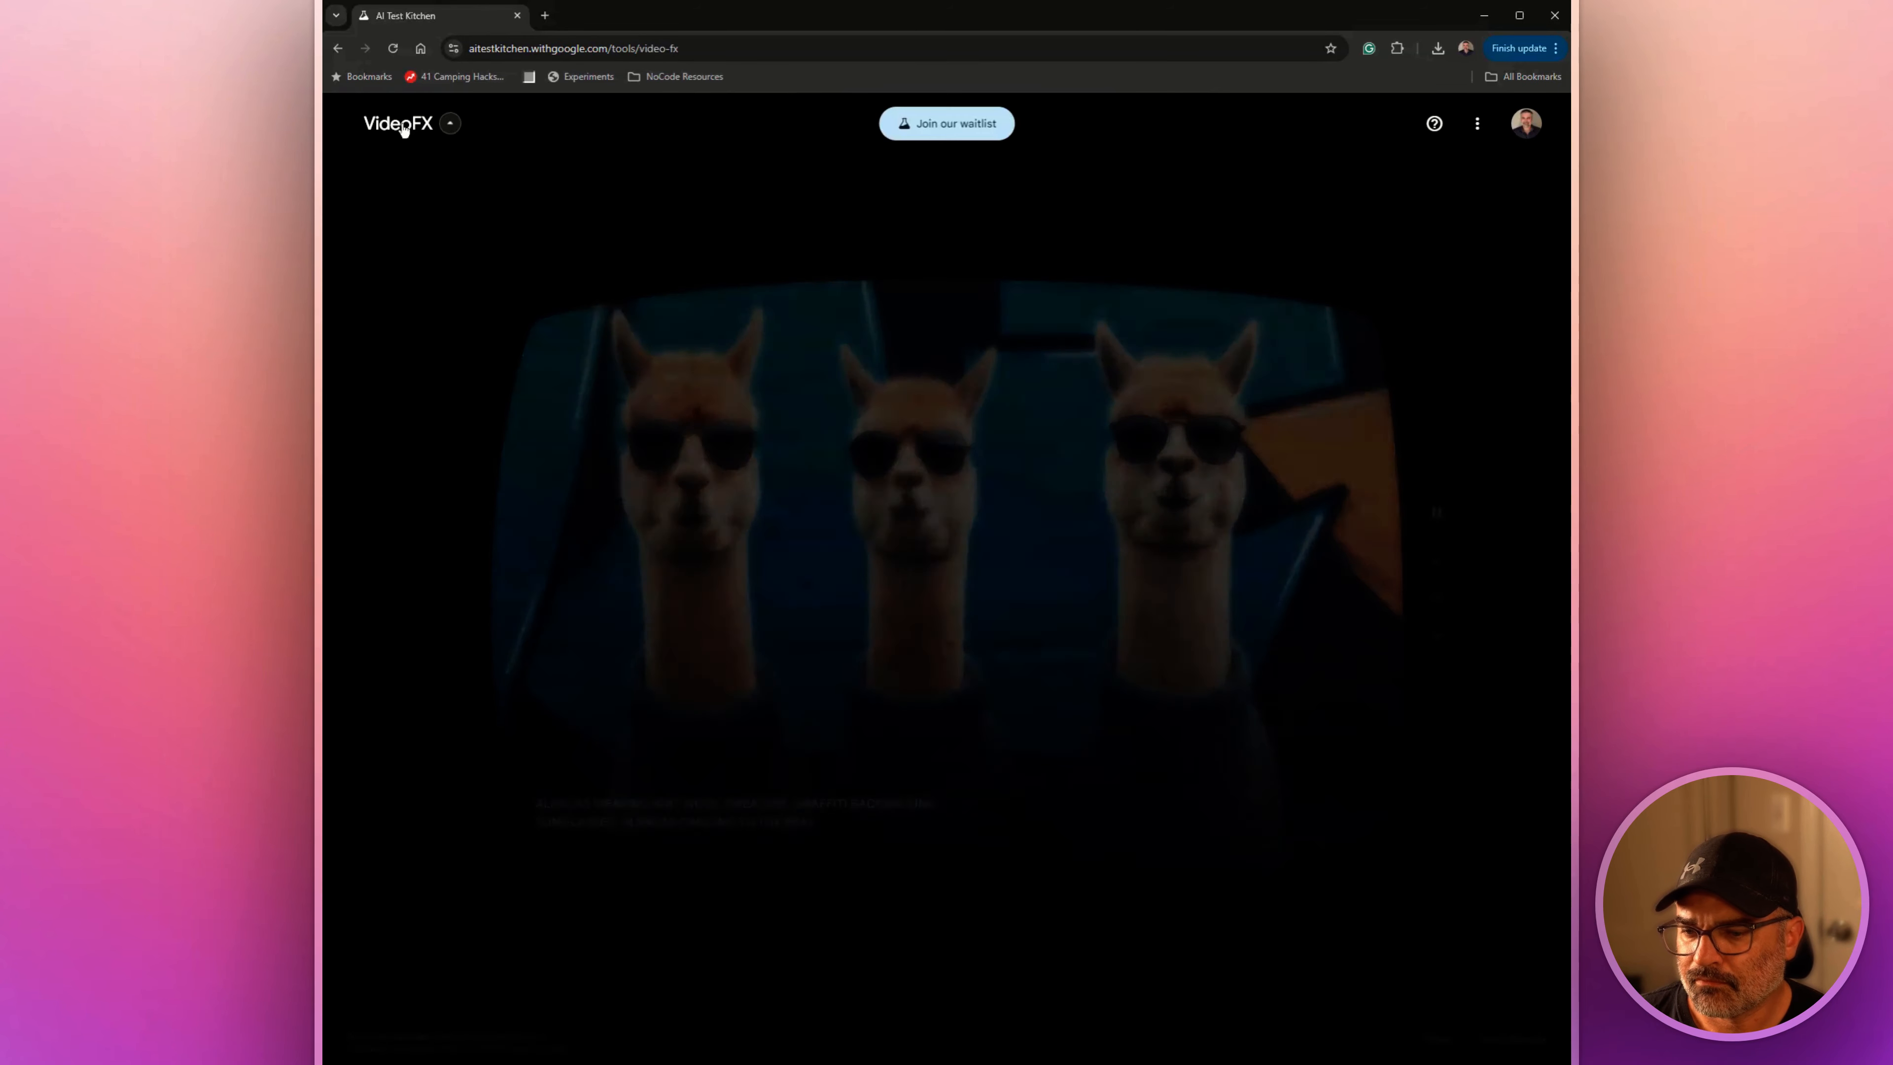
{"action": "left_click", "coordinate": [405, 134]}
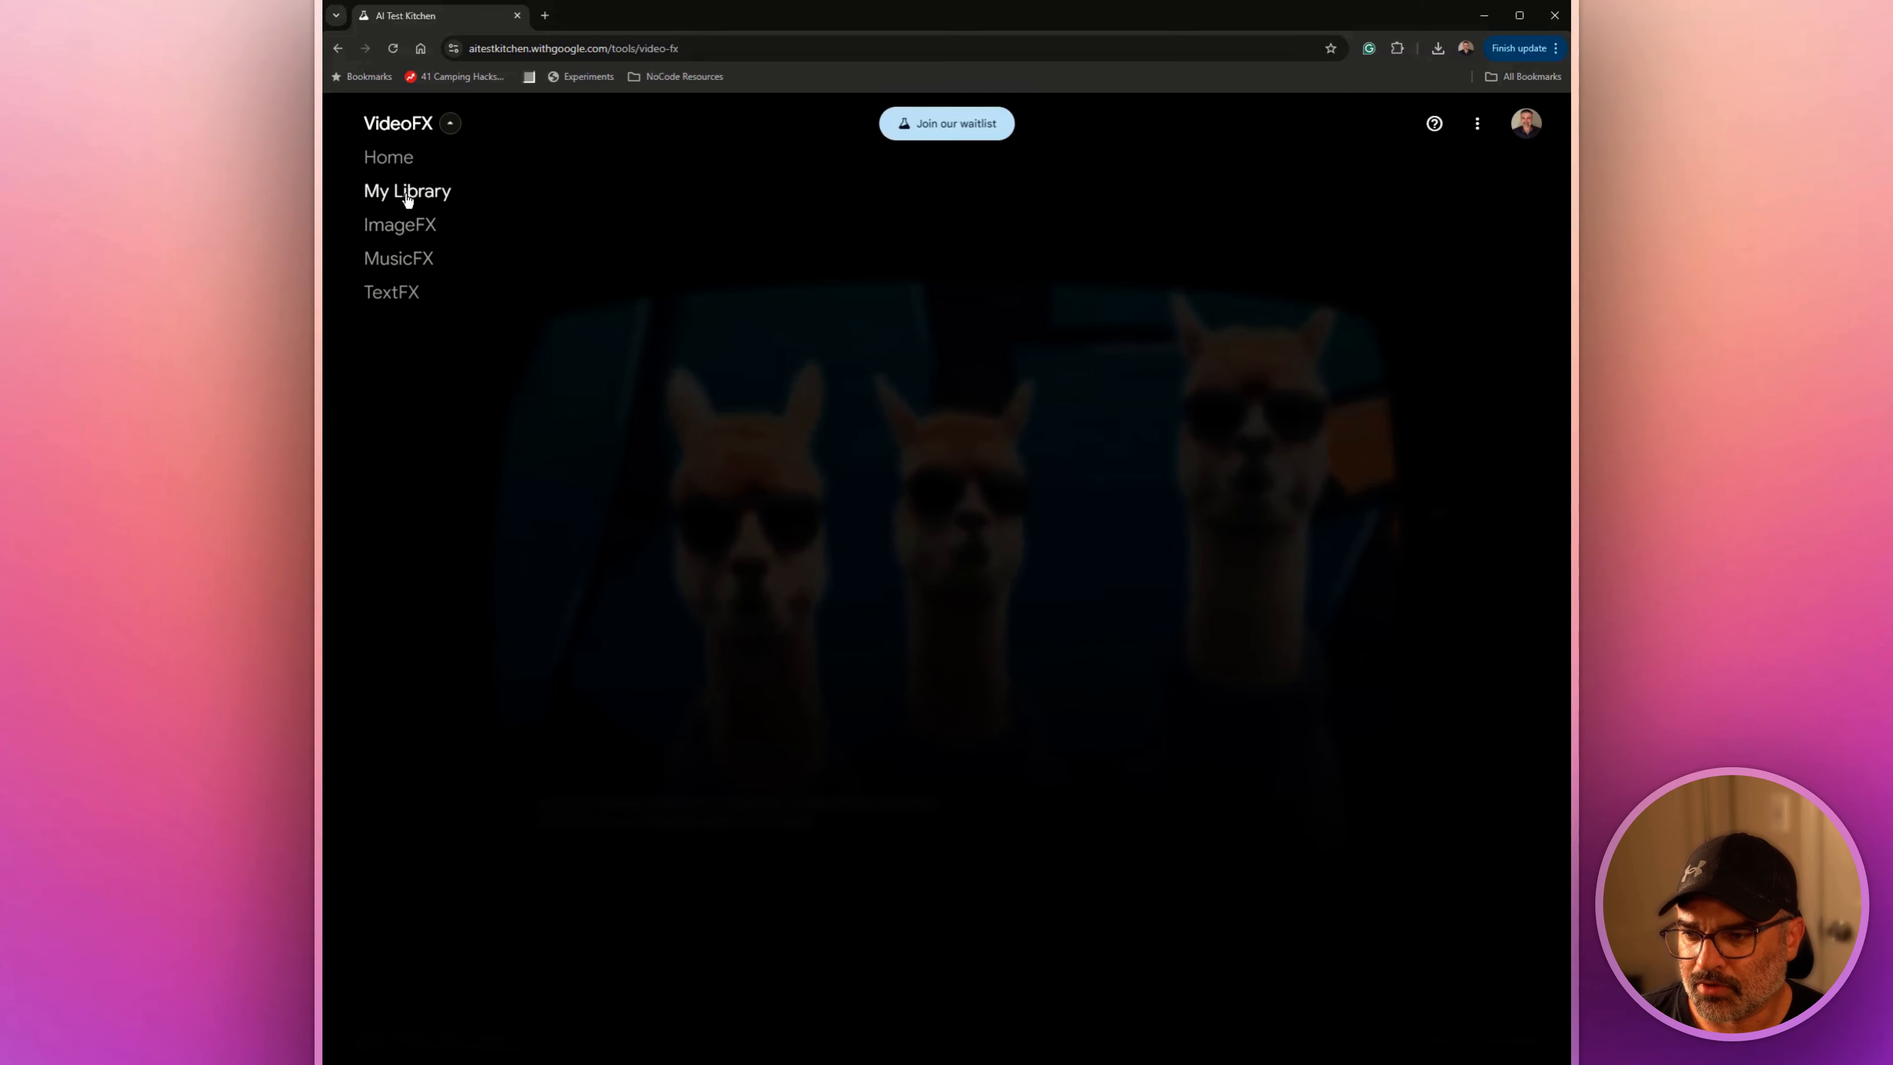
{"action": "left_click", "coordinate": [402, 133]}
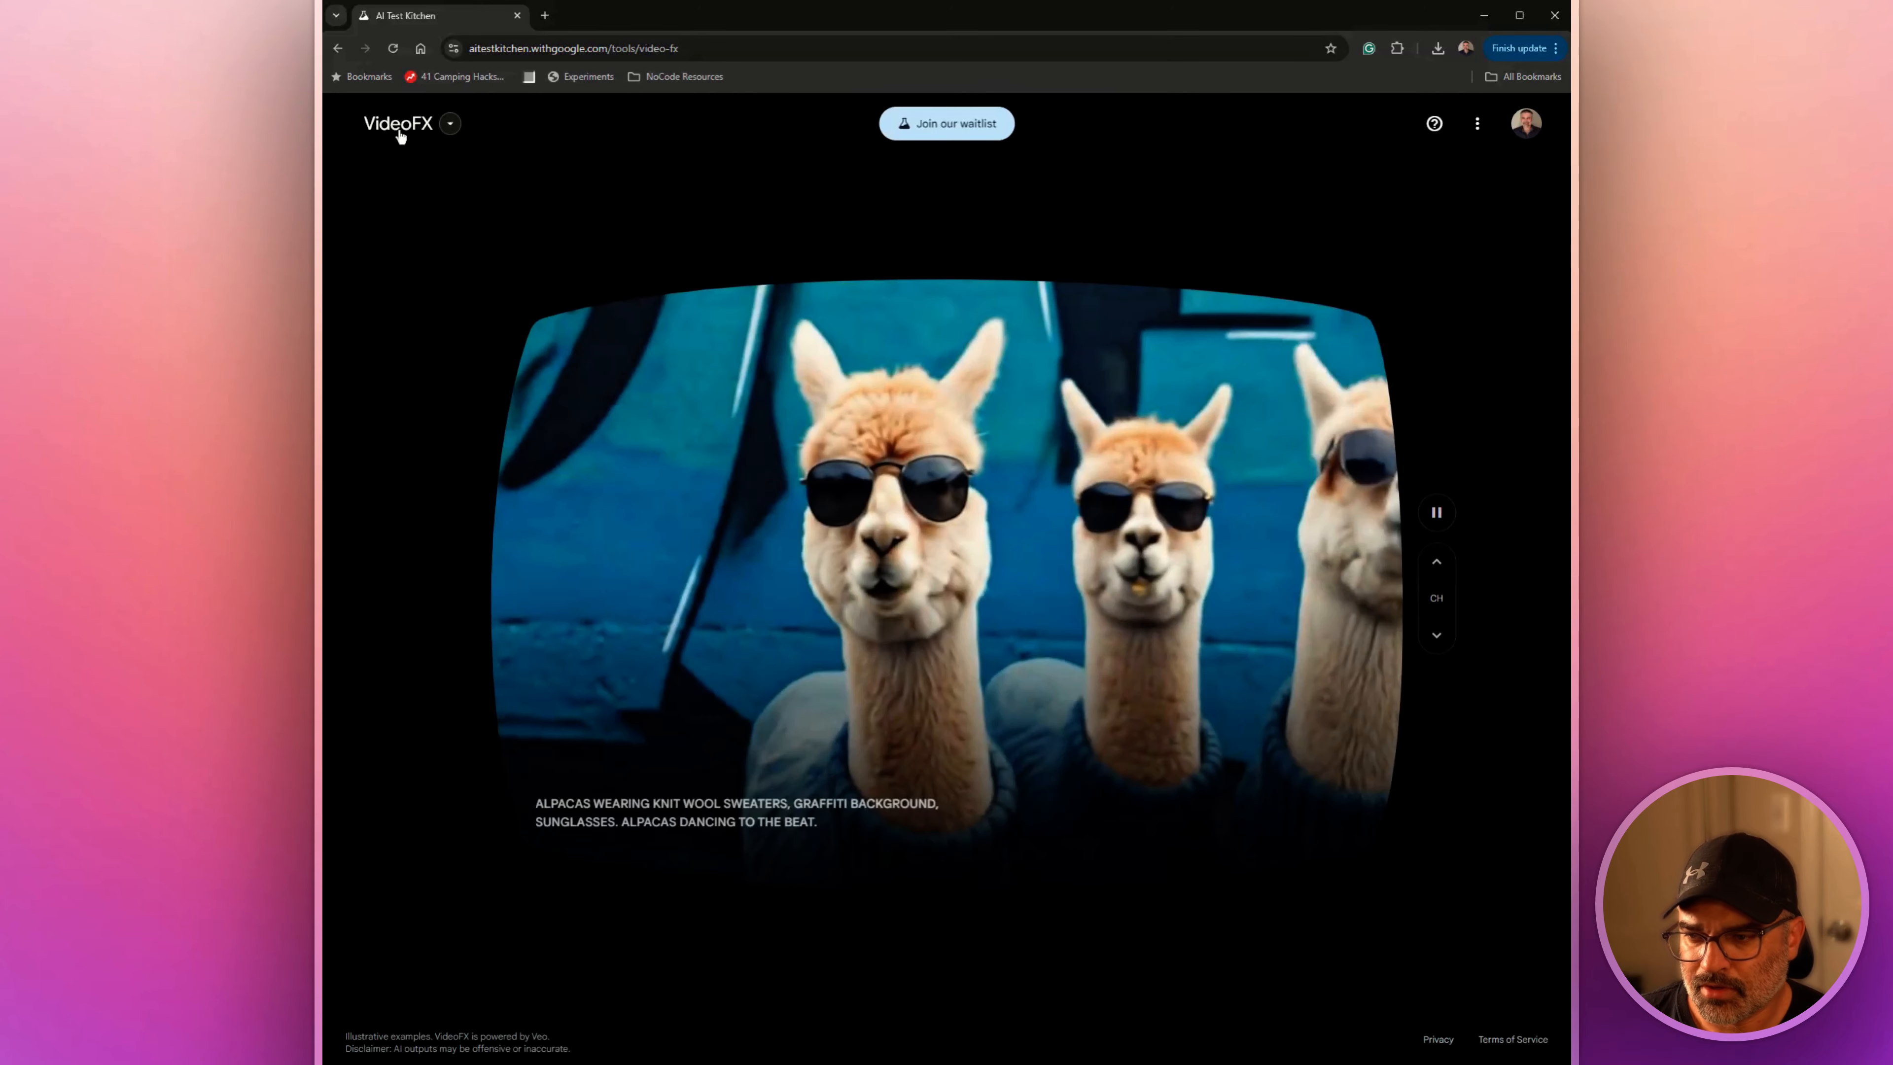
Browse through the VideoFX sample videos one after another
{"action": "left_click", "coordinate": [1441, 562]}
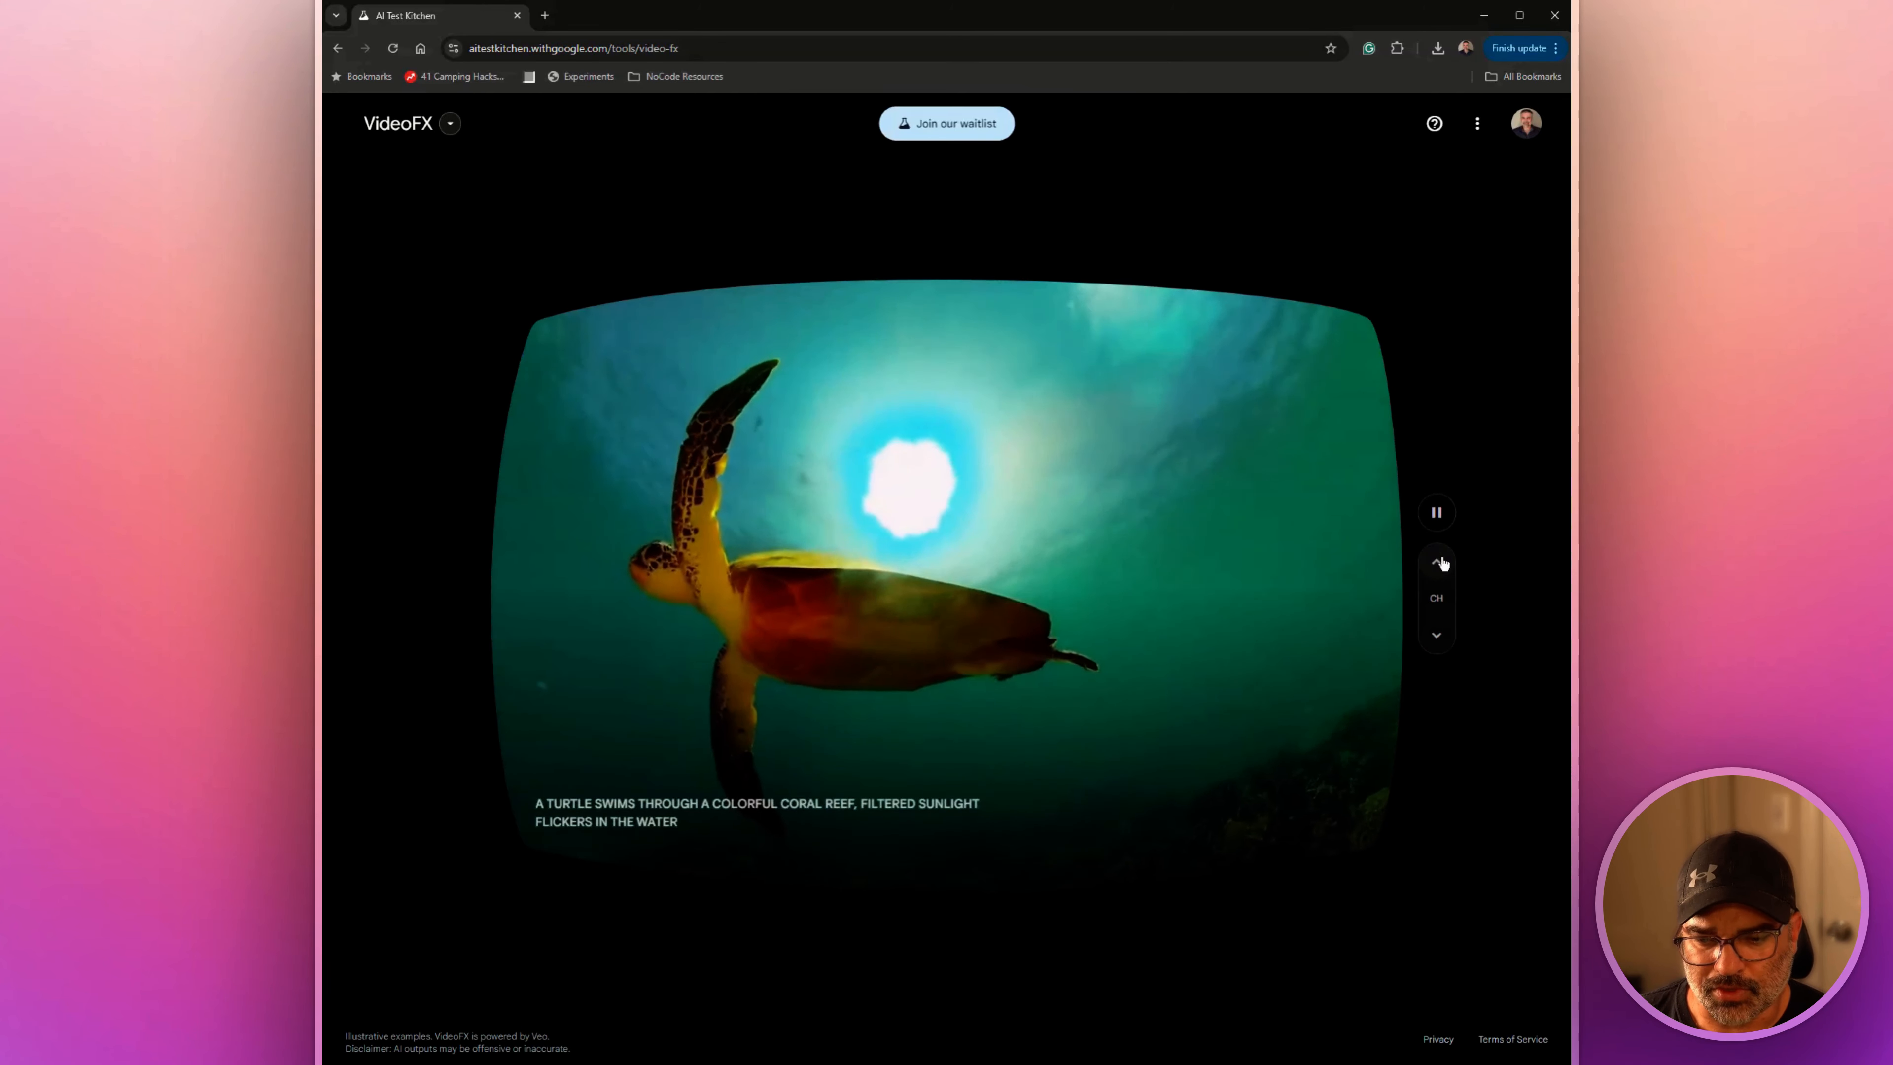
{"action": "left_click", "coordinate": [1441, 563]}
{"action": "left_click", "coordinate": [1441, 563]}
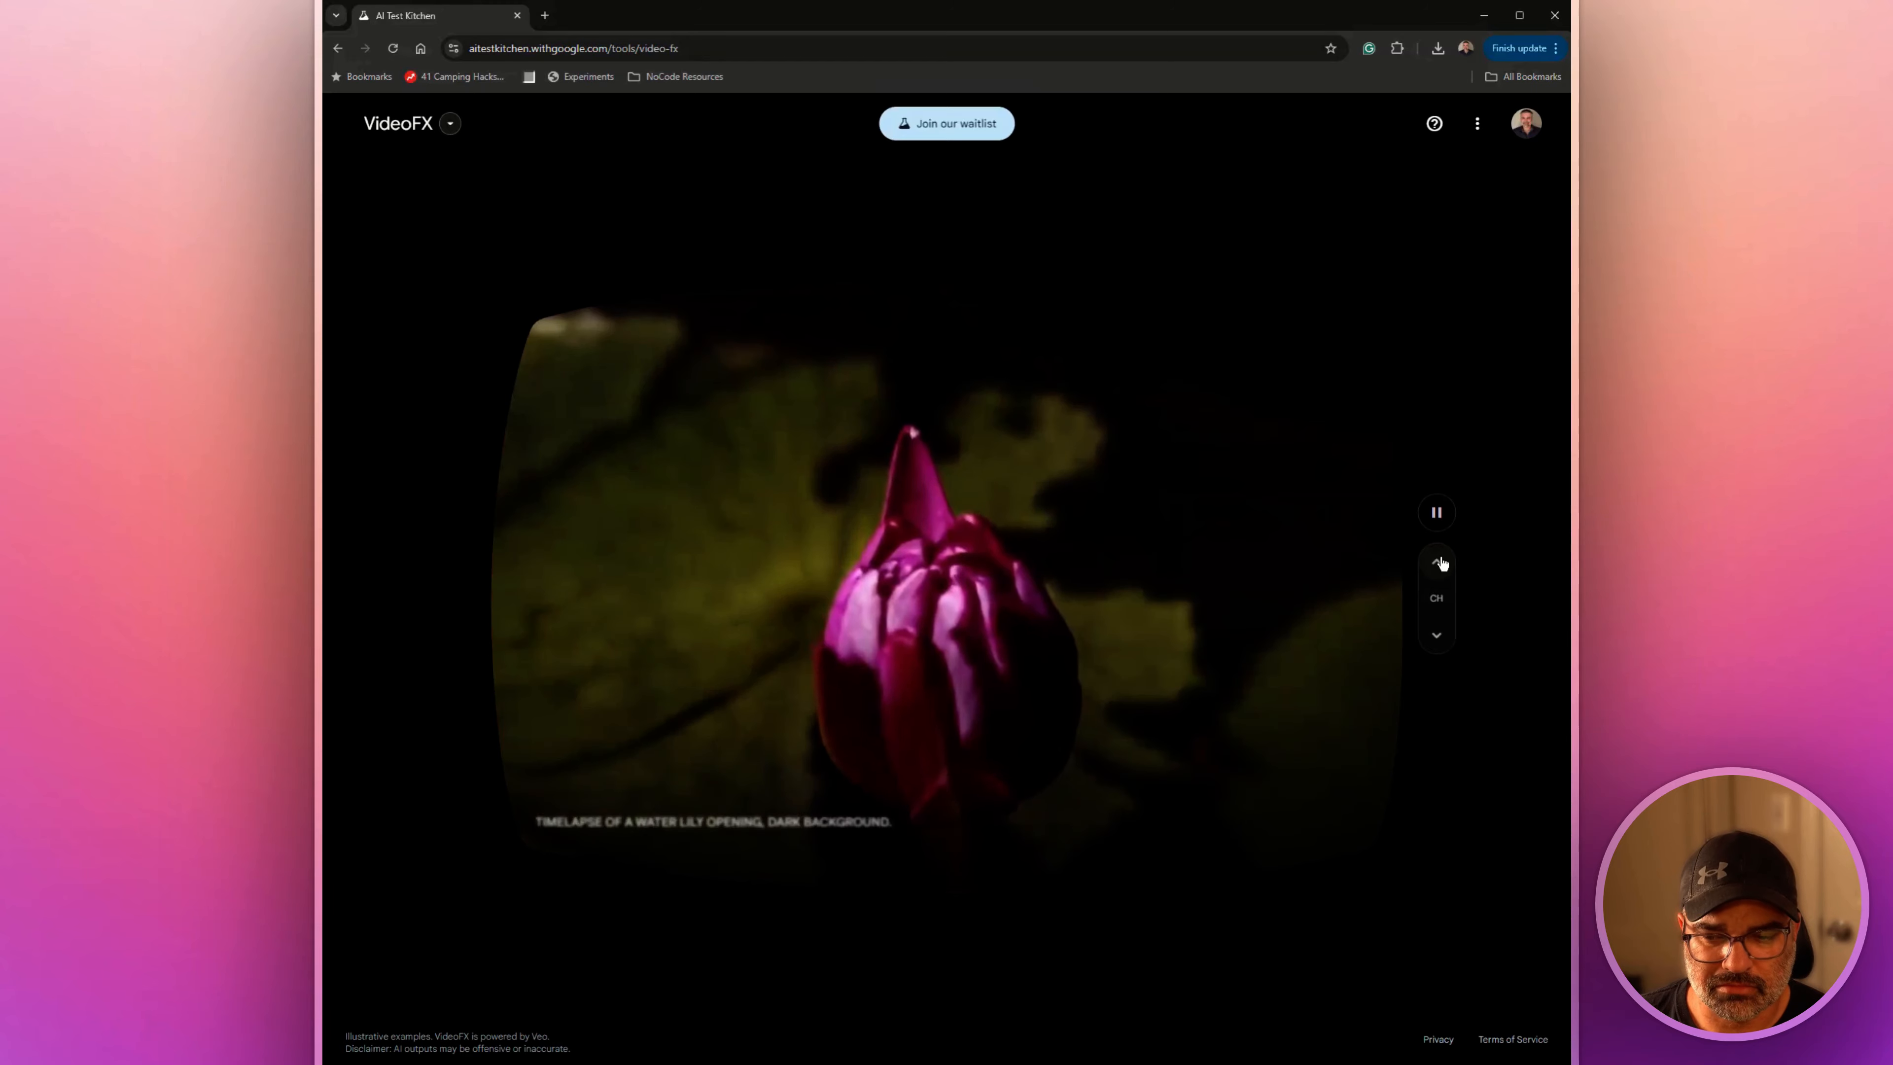
{"action": "left_click", "coordinate": [1441, 562]}
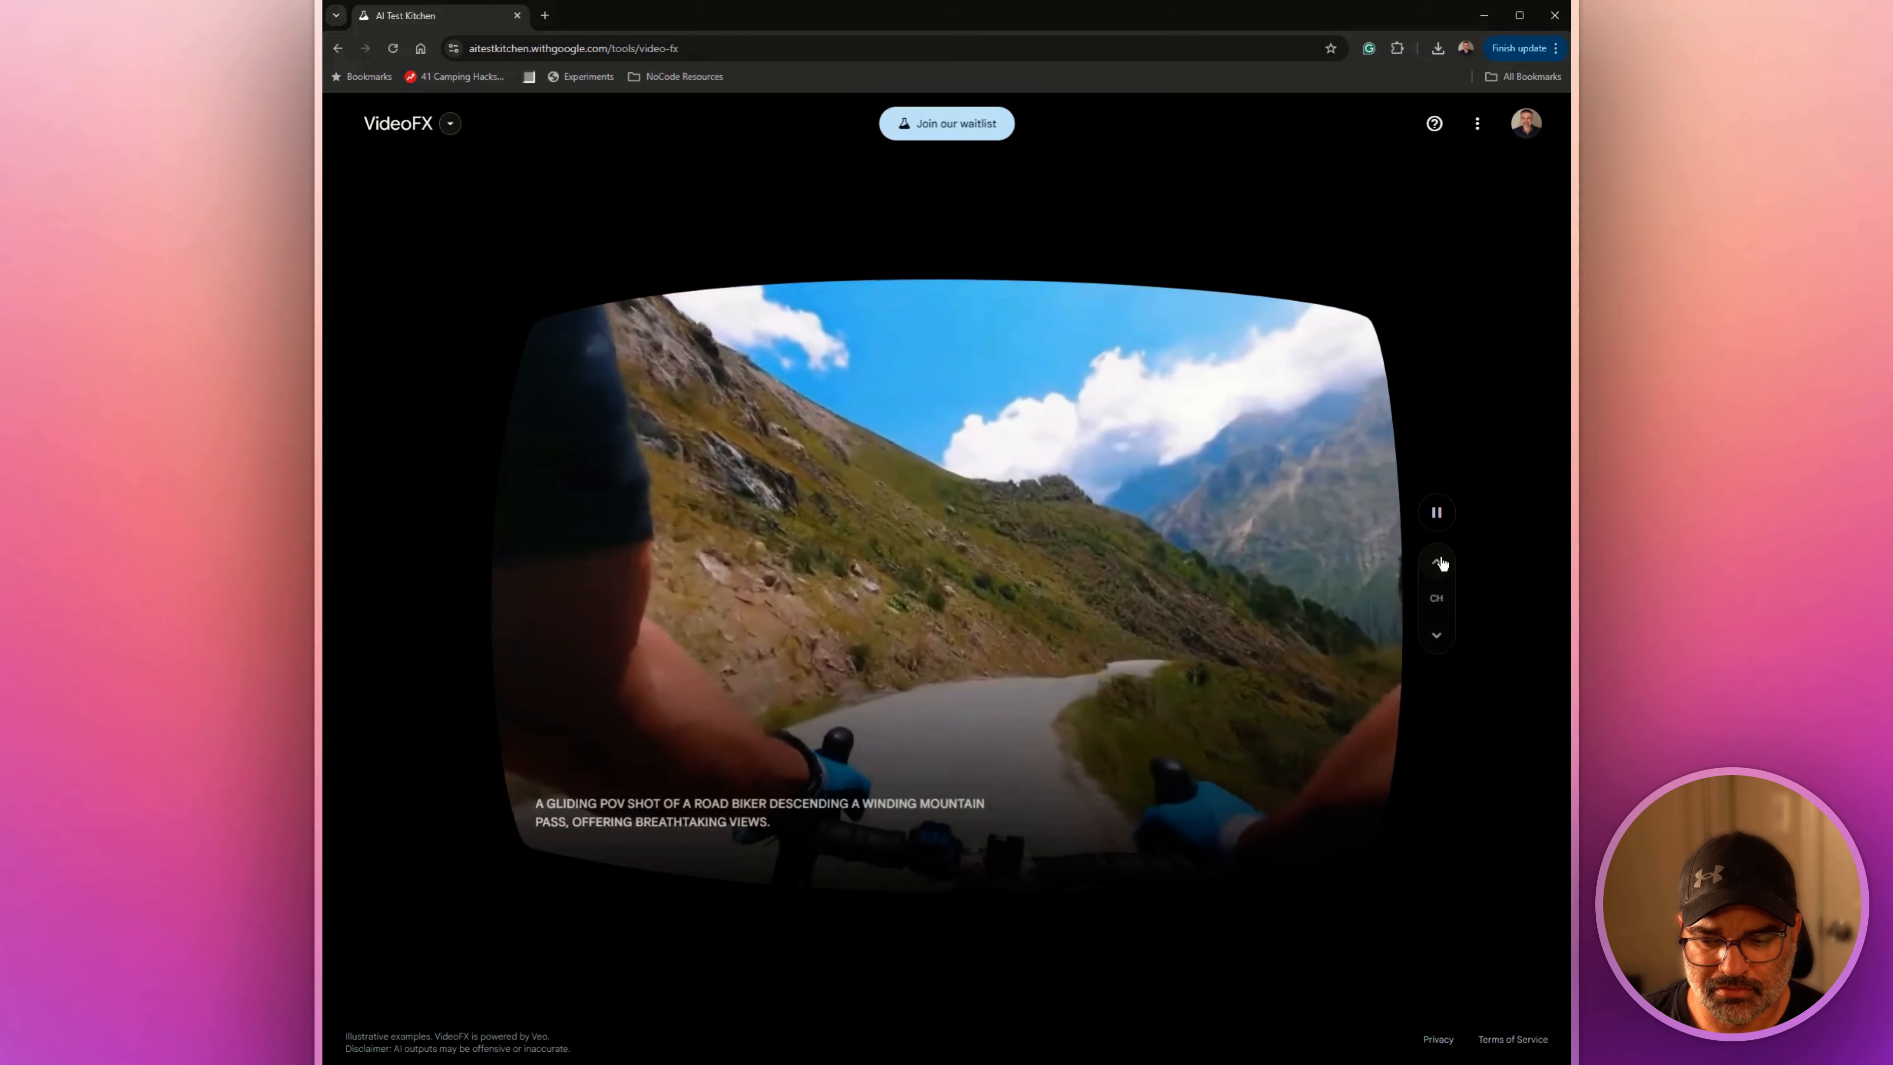
{"action": "left_click", "coordinate": [1441, 563]}
{"action": "left_click", "coordinate": [1441, 563]}
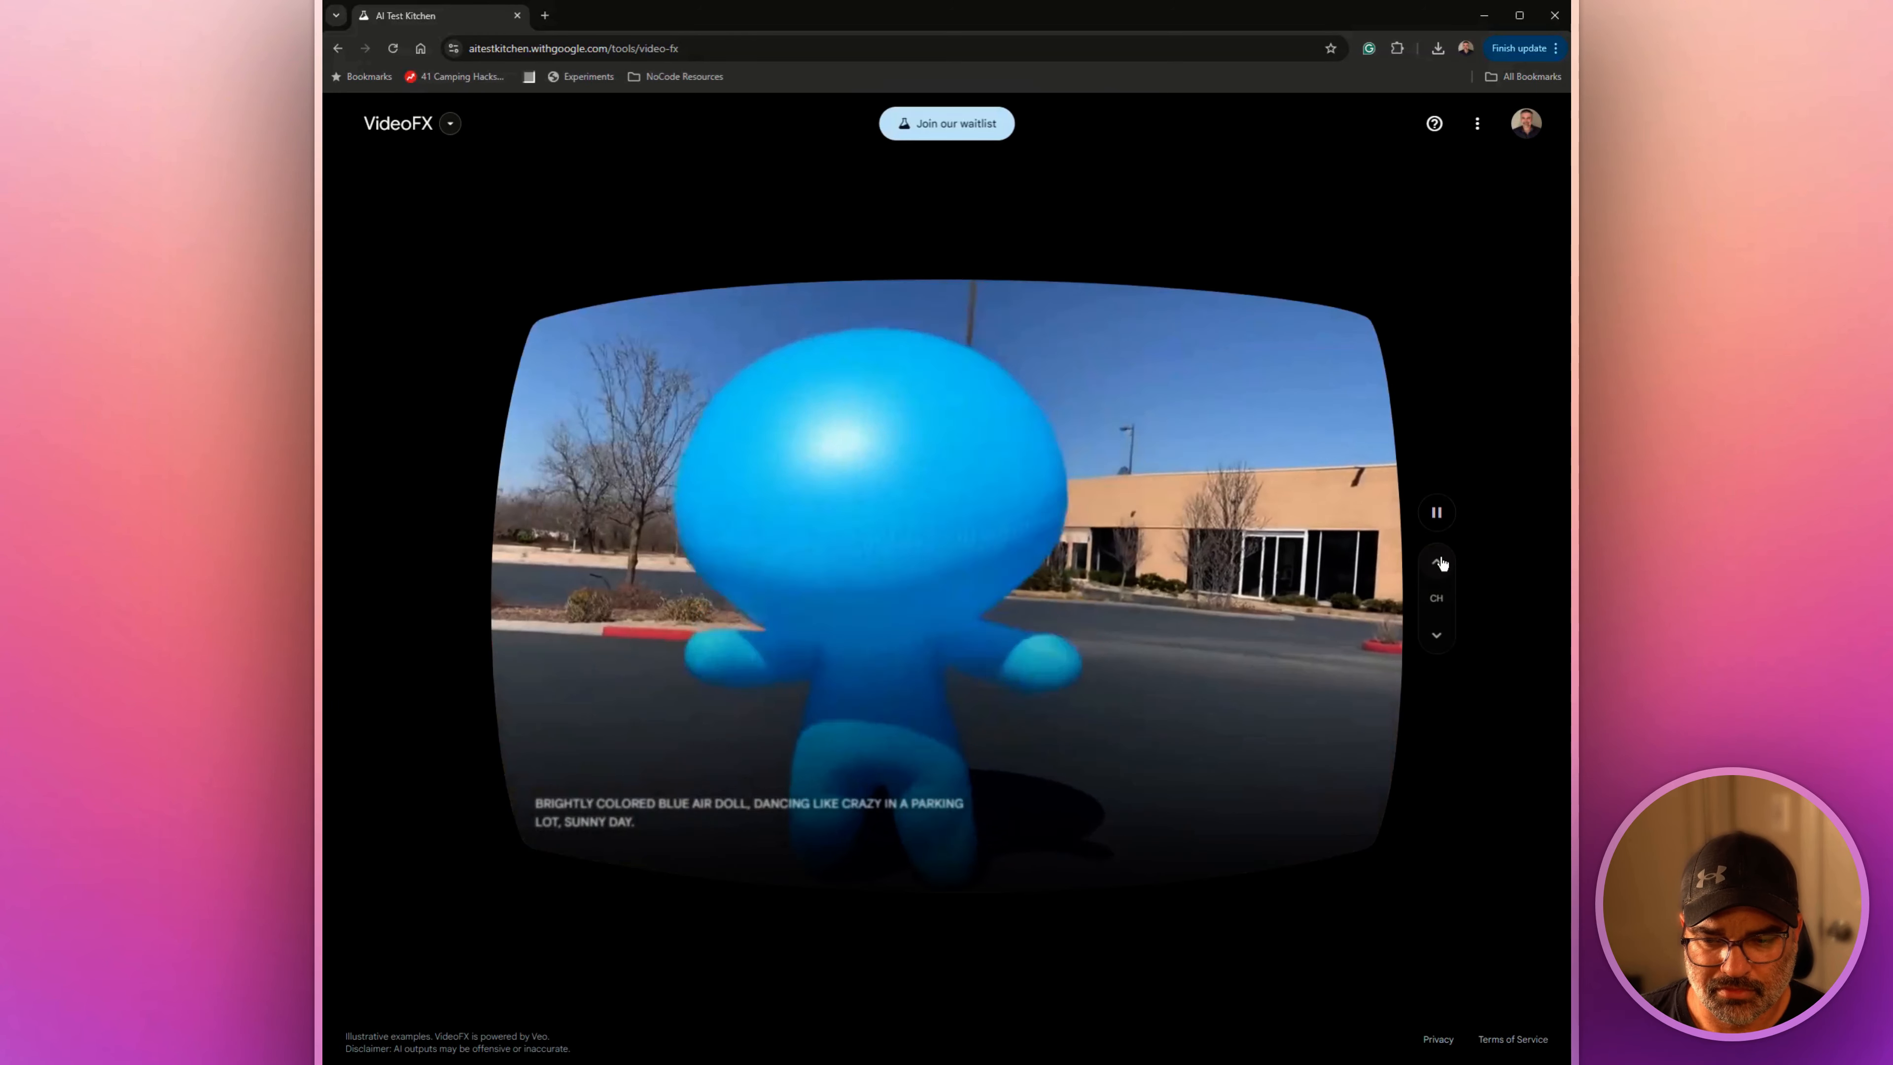
{"action": "left_click", "coordinate": [1441, 562]}
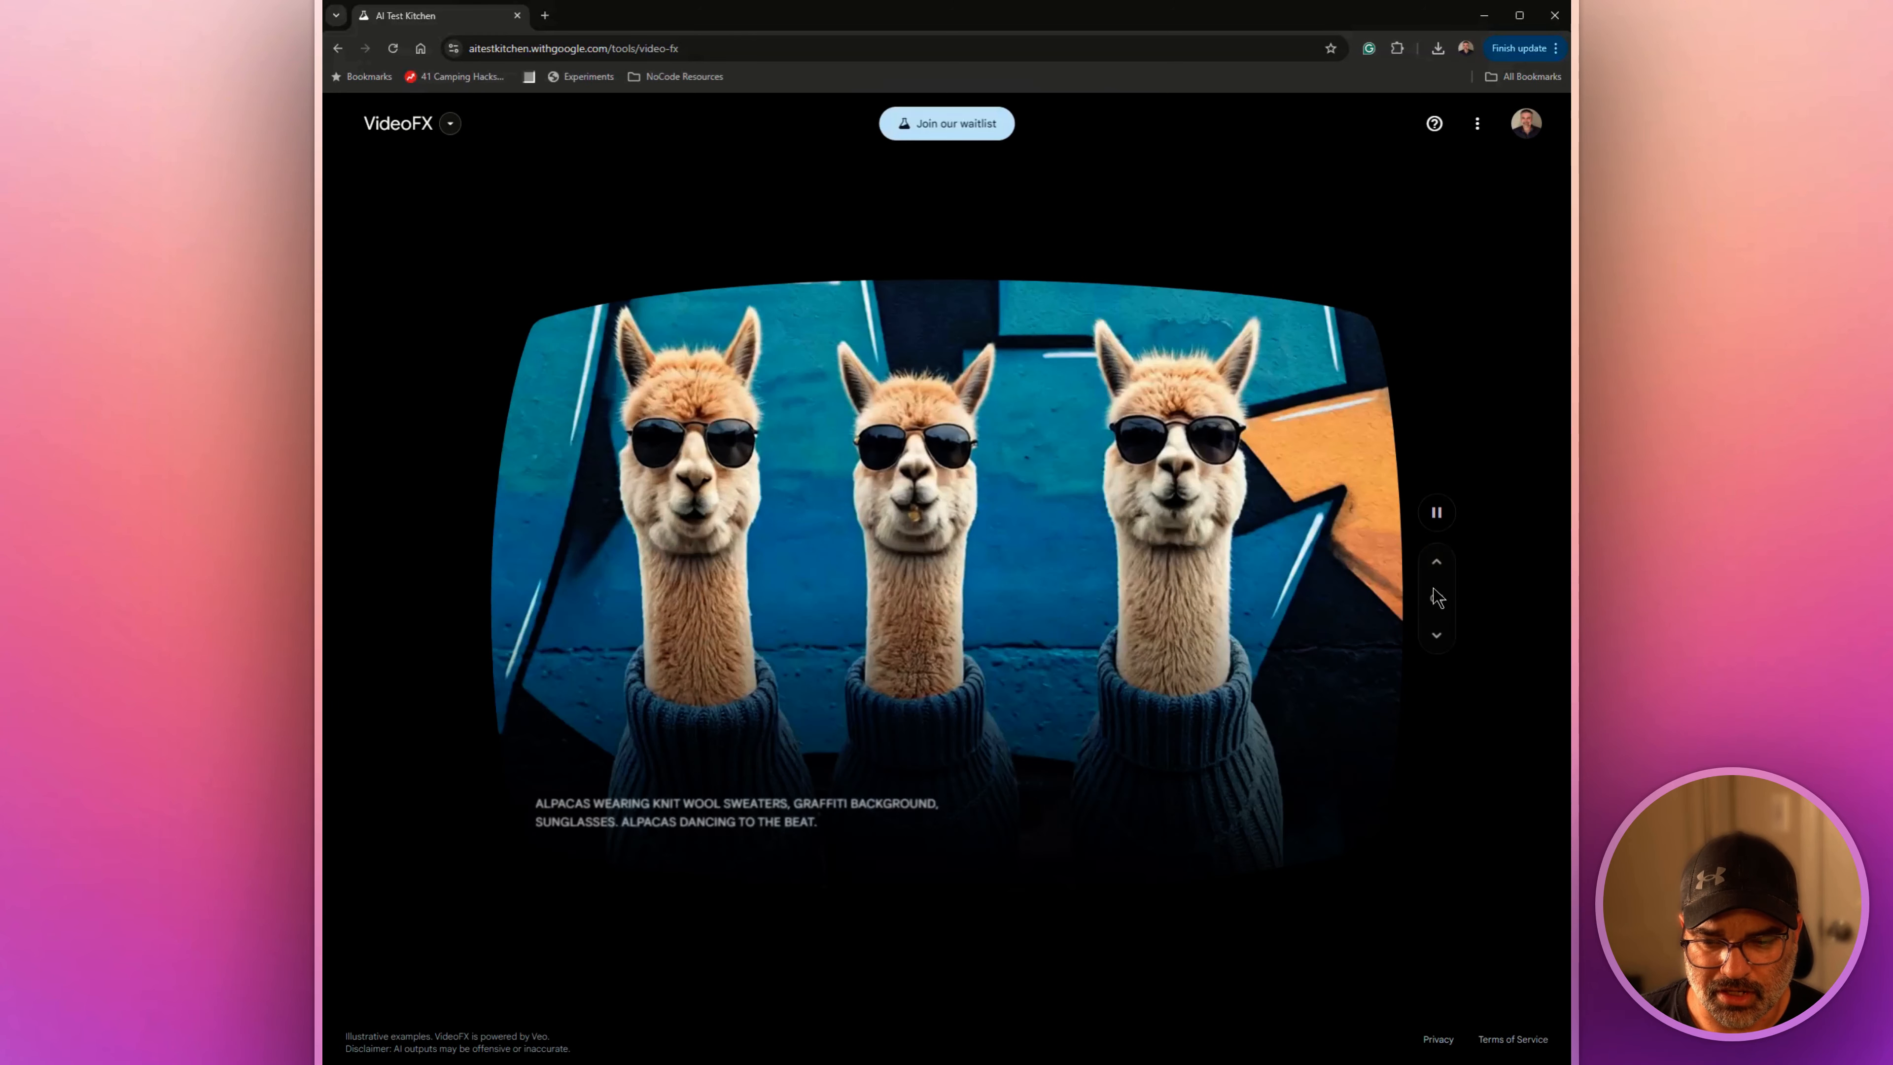
Return to ImageFX and generate images from the pasted prompt for a highly detailed watercolor painting of a majestic lion
{"action": "left_click", "coordinate": [394, 121]}
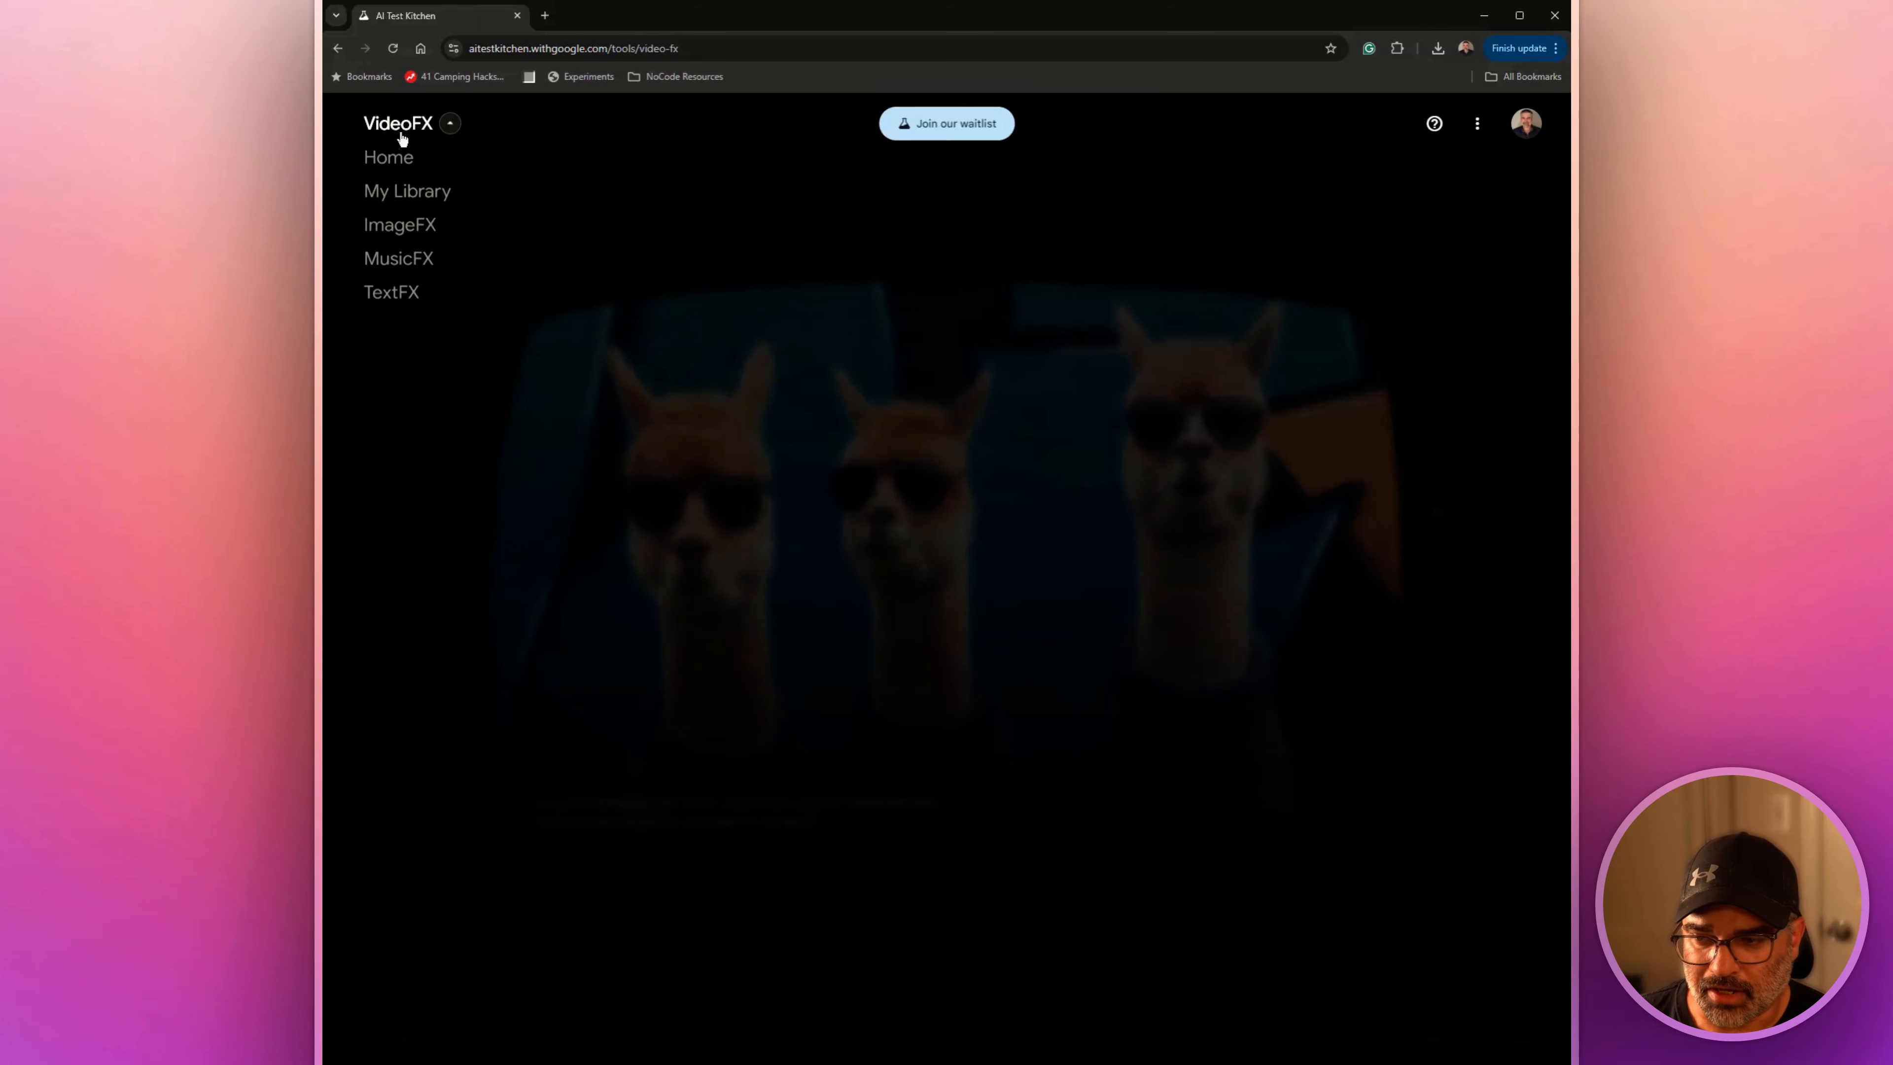
{"action": "left_click", "coordinate": [409, 222]}
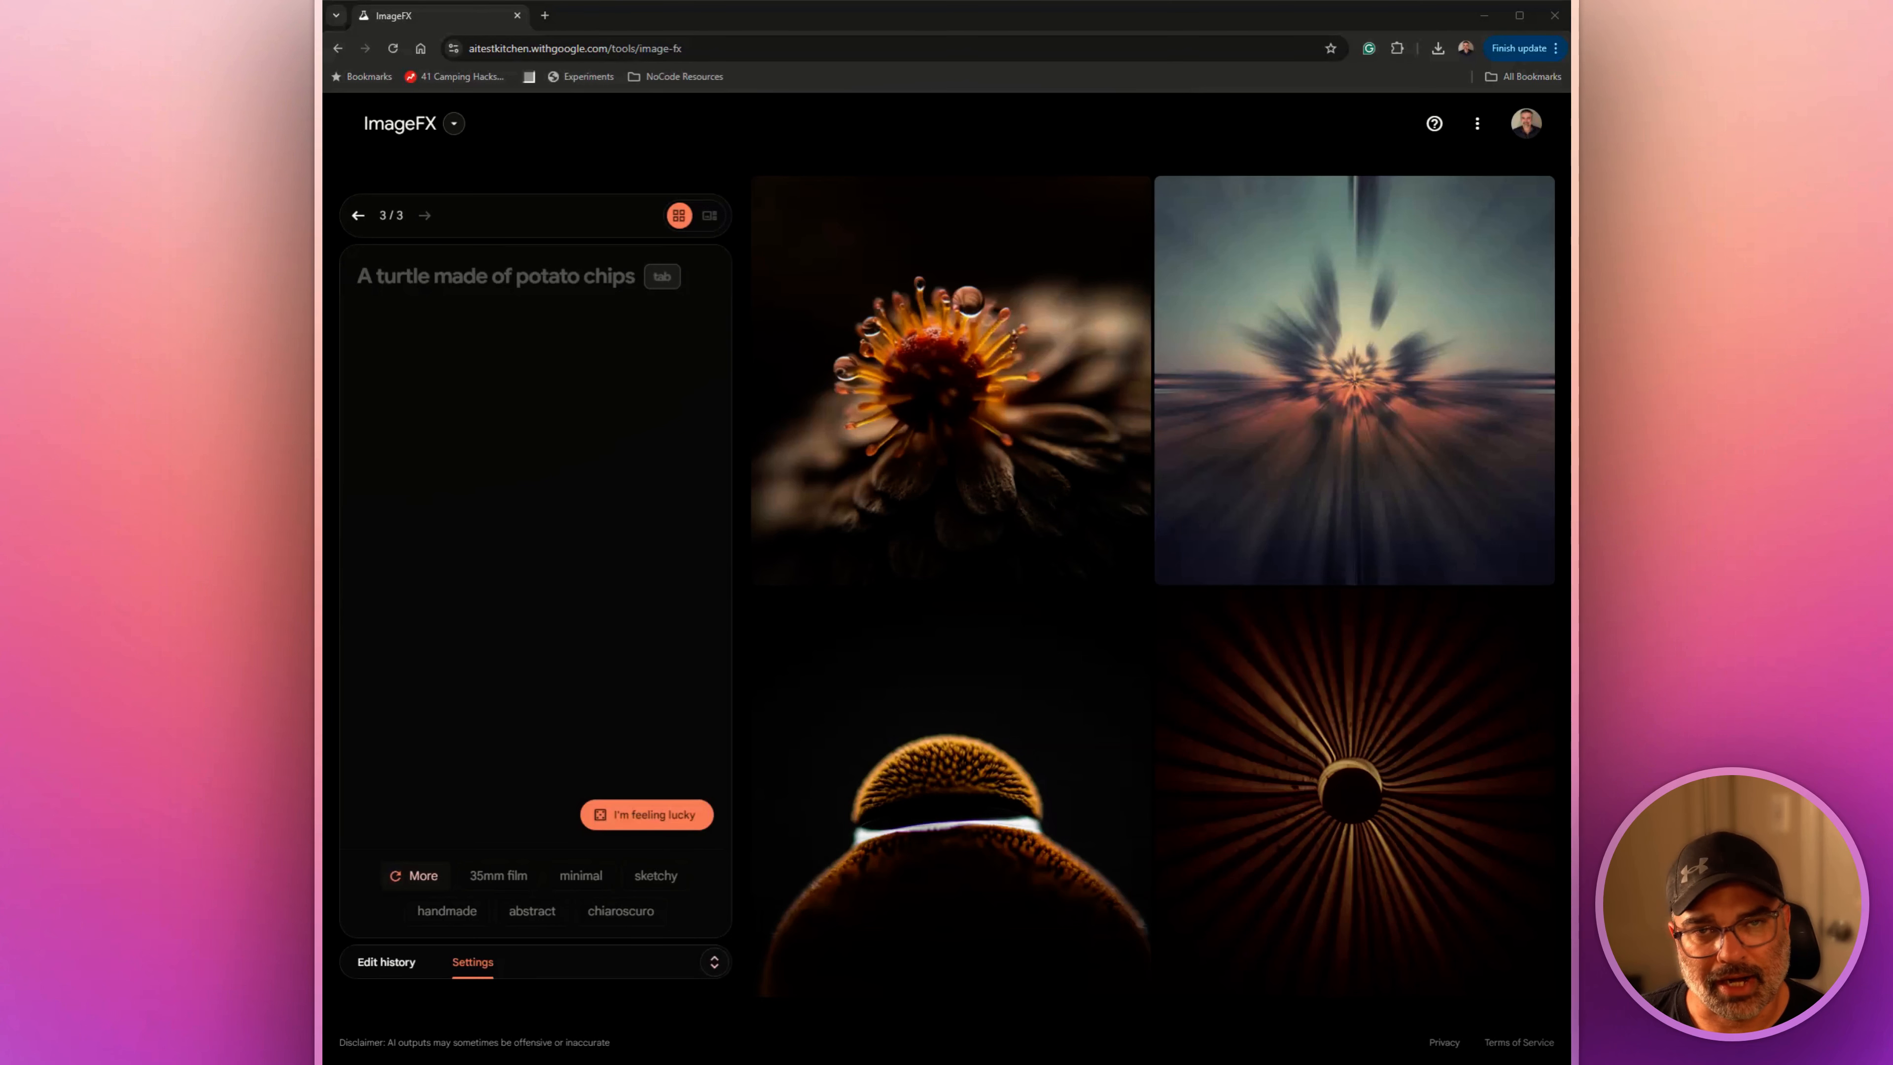
{"action": "left_click", "coordinate": [381, 311]}
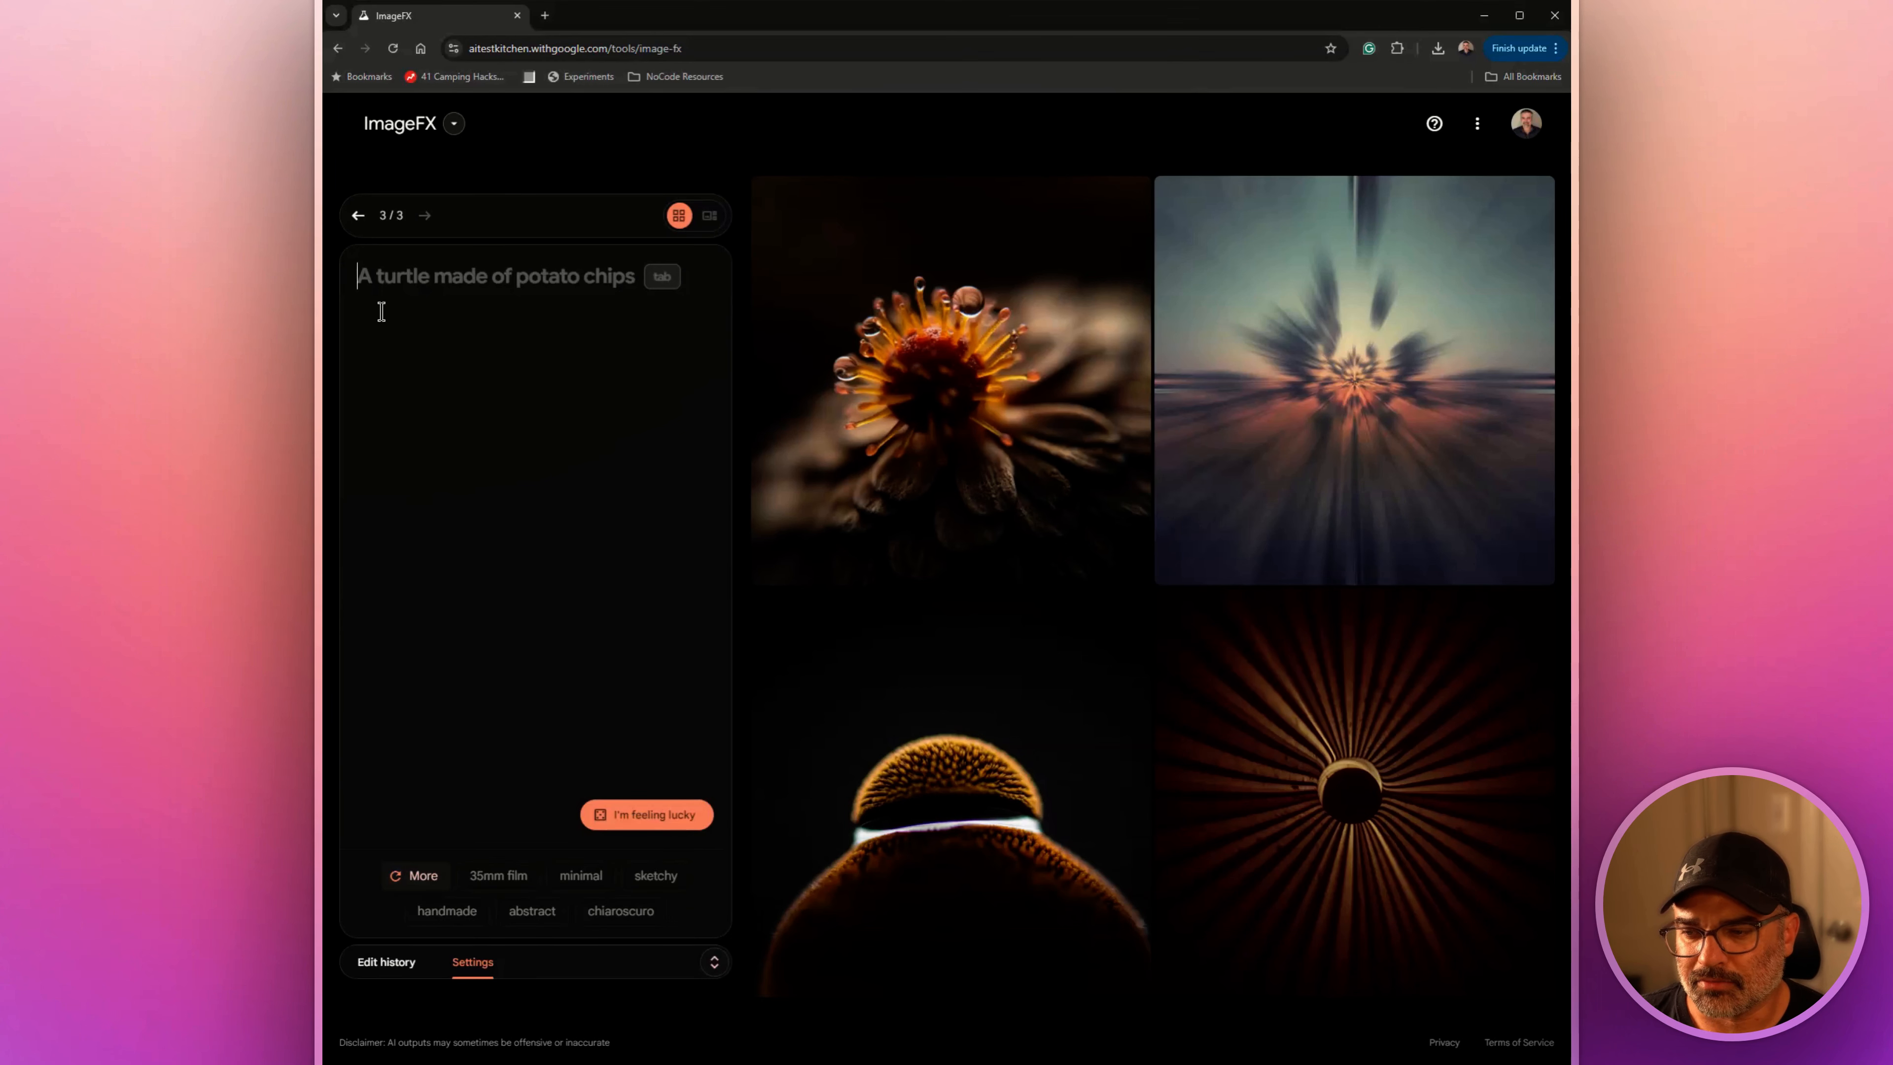
{"action": "type", "text": "Highly detailed watercolor painting, majestic lion, intricate fur detail, photography,  natural lighting, brush strokes, watercolor splatter --ar 3:2 --v 5.2"}
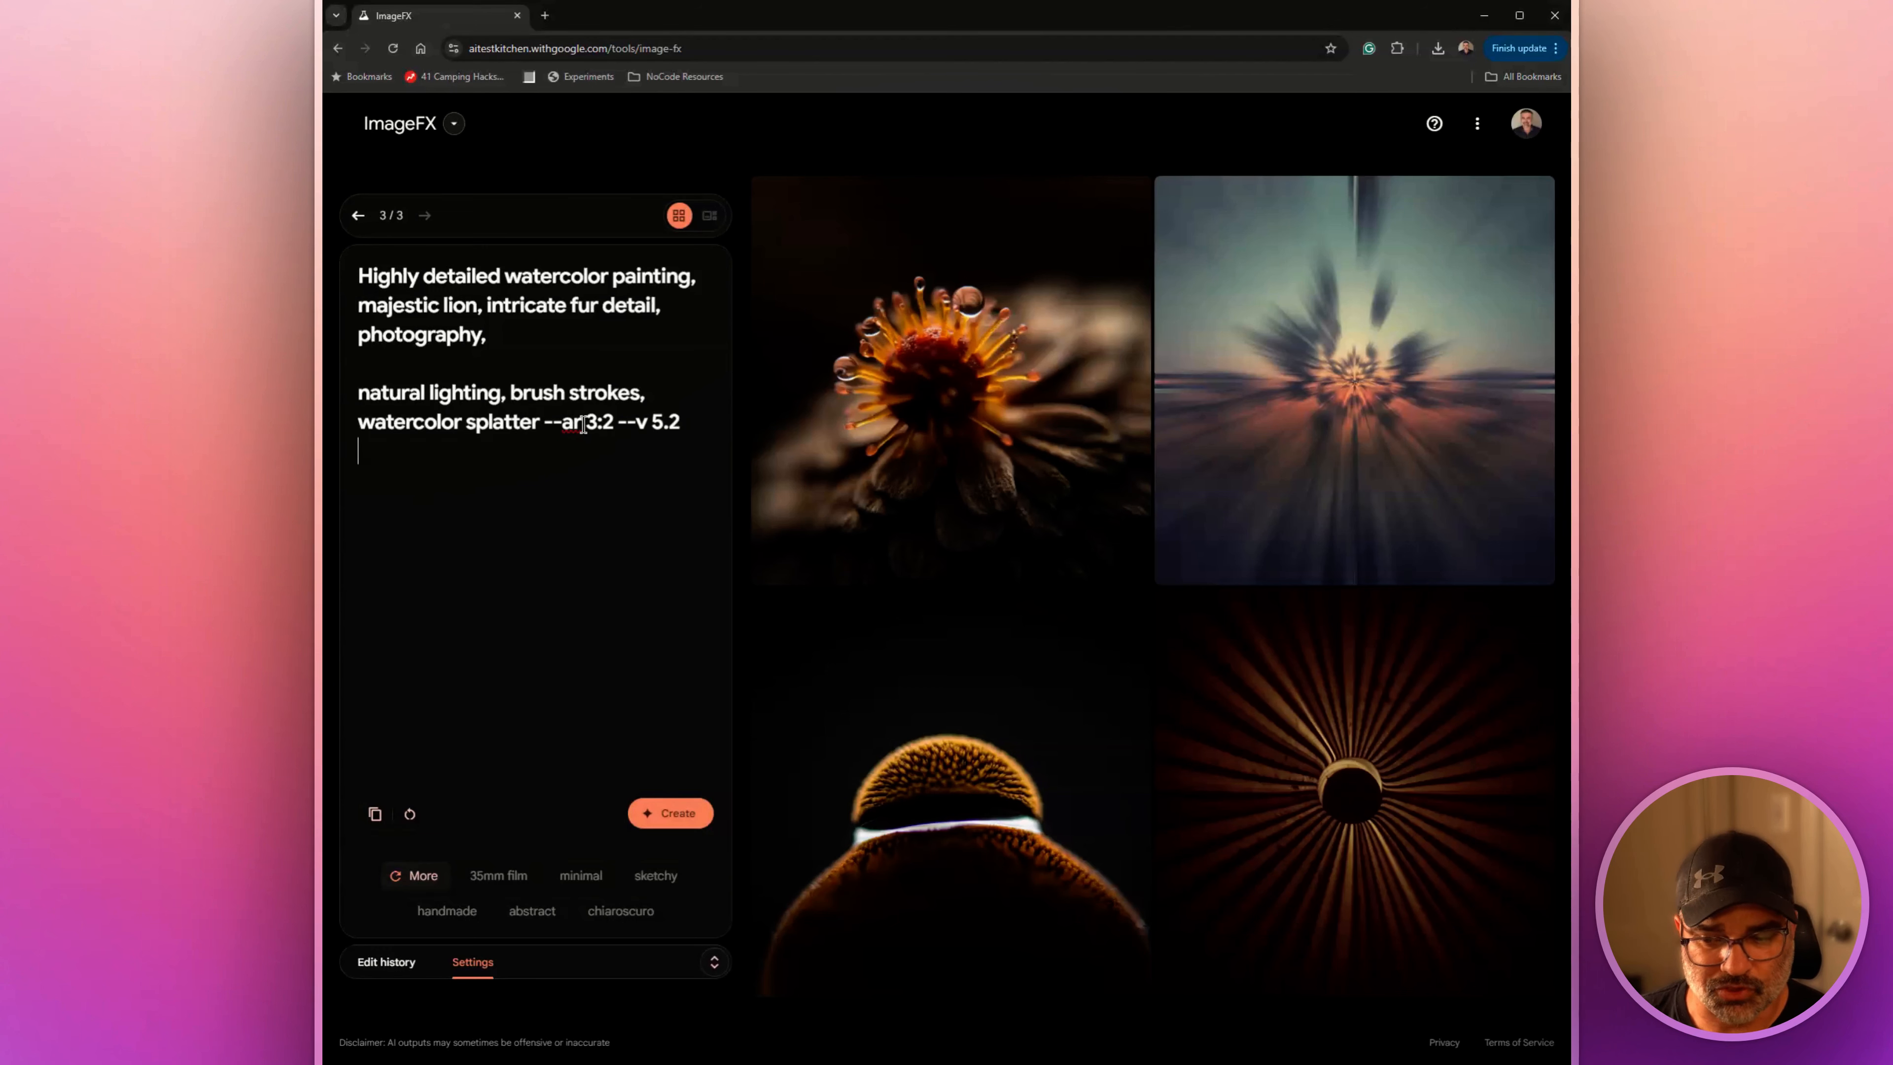
{"action": "left_click", "coordinate": [669, 813]}
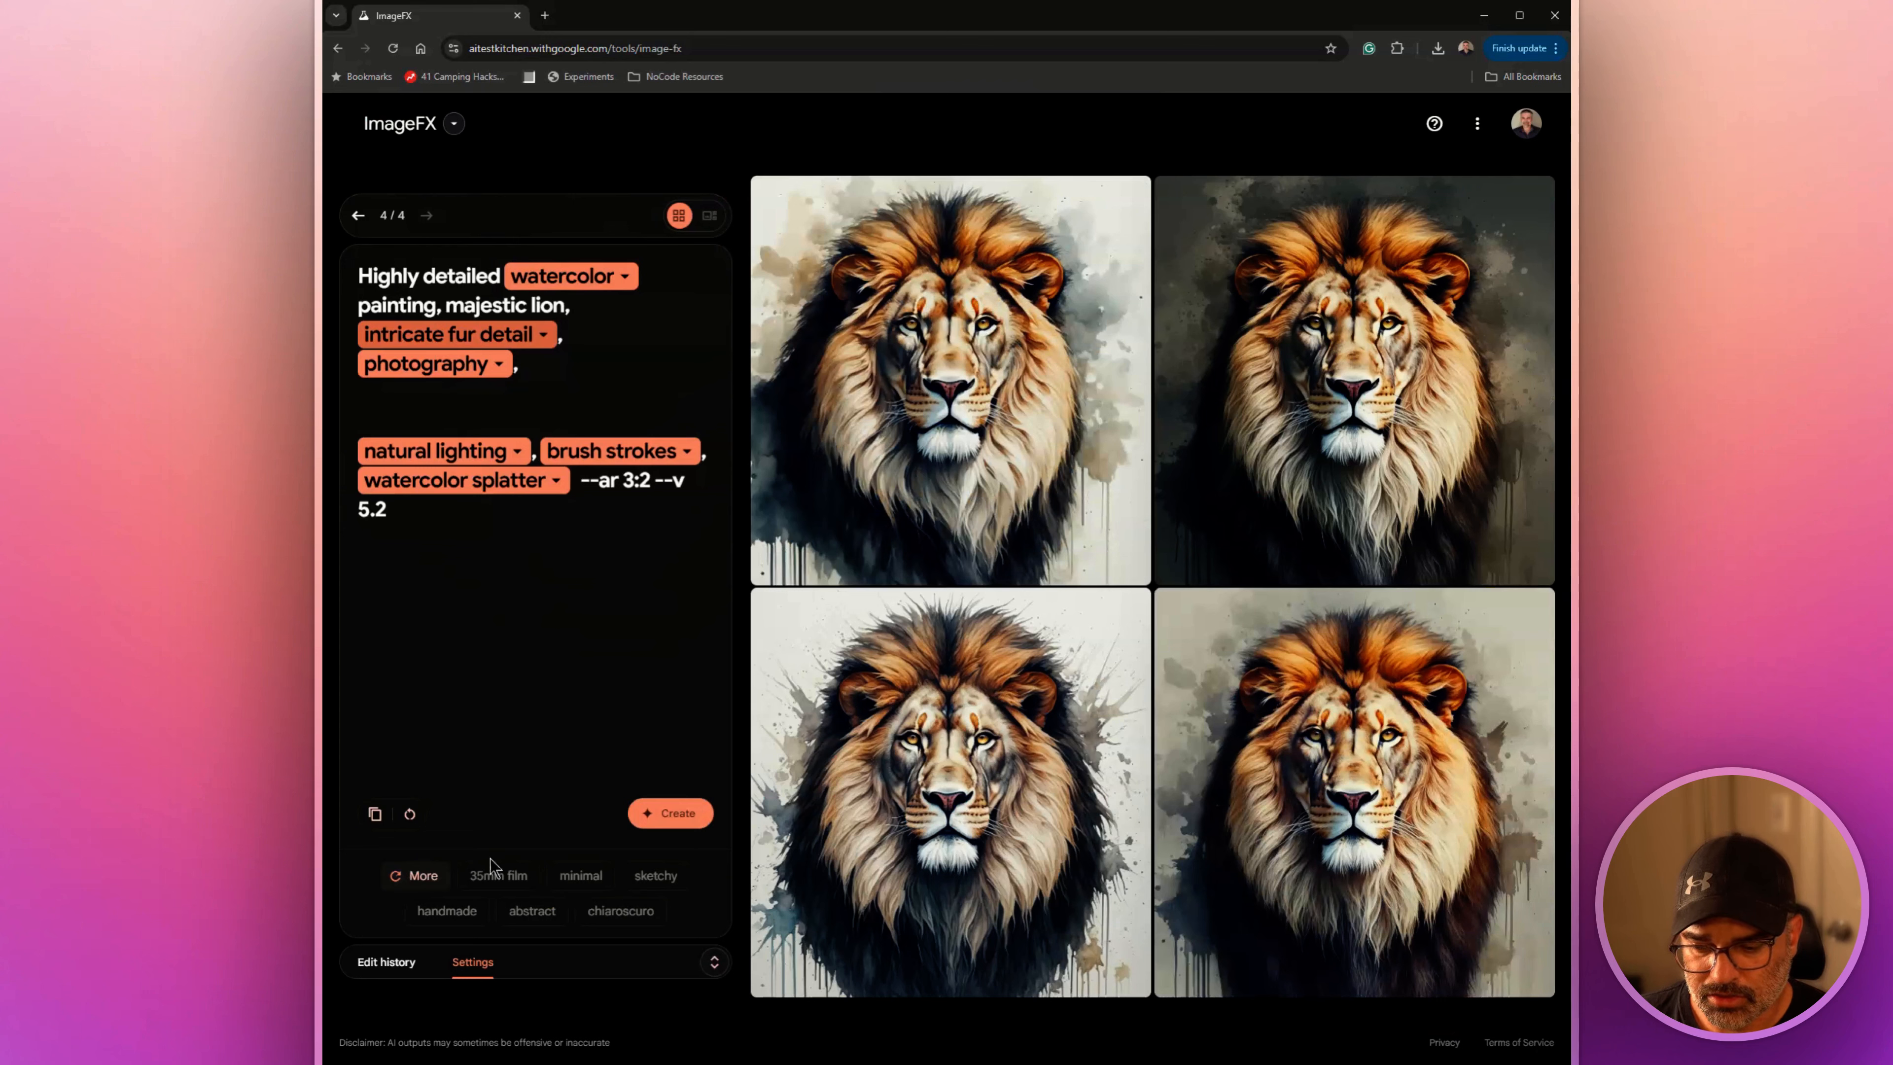
Check the additional options of the first lion image, close them and copy the image
{"action": "mouse_move", "coordinate": [1012, 411]}
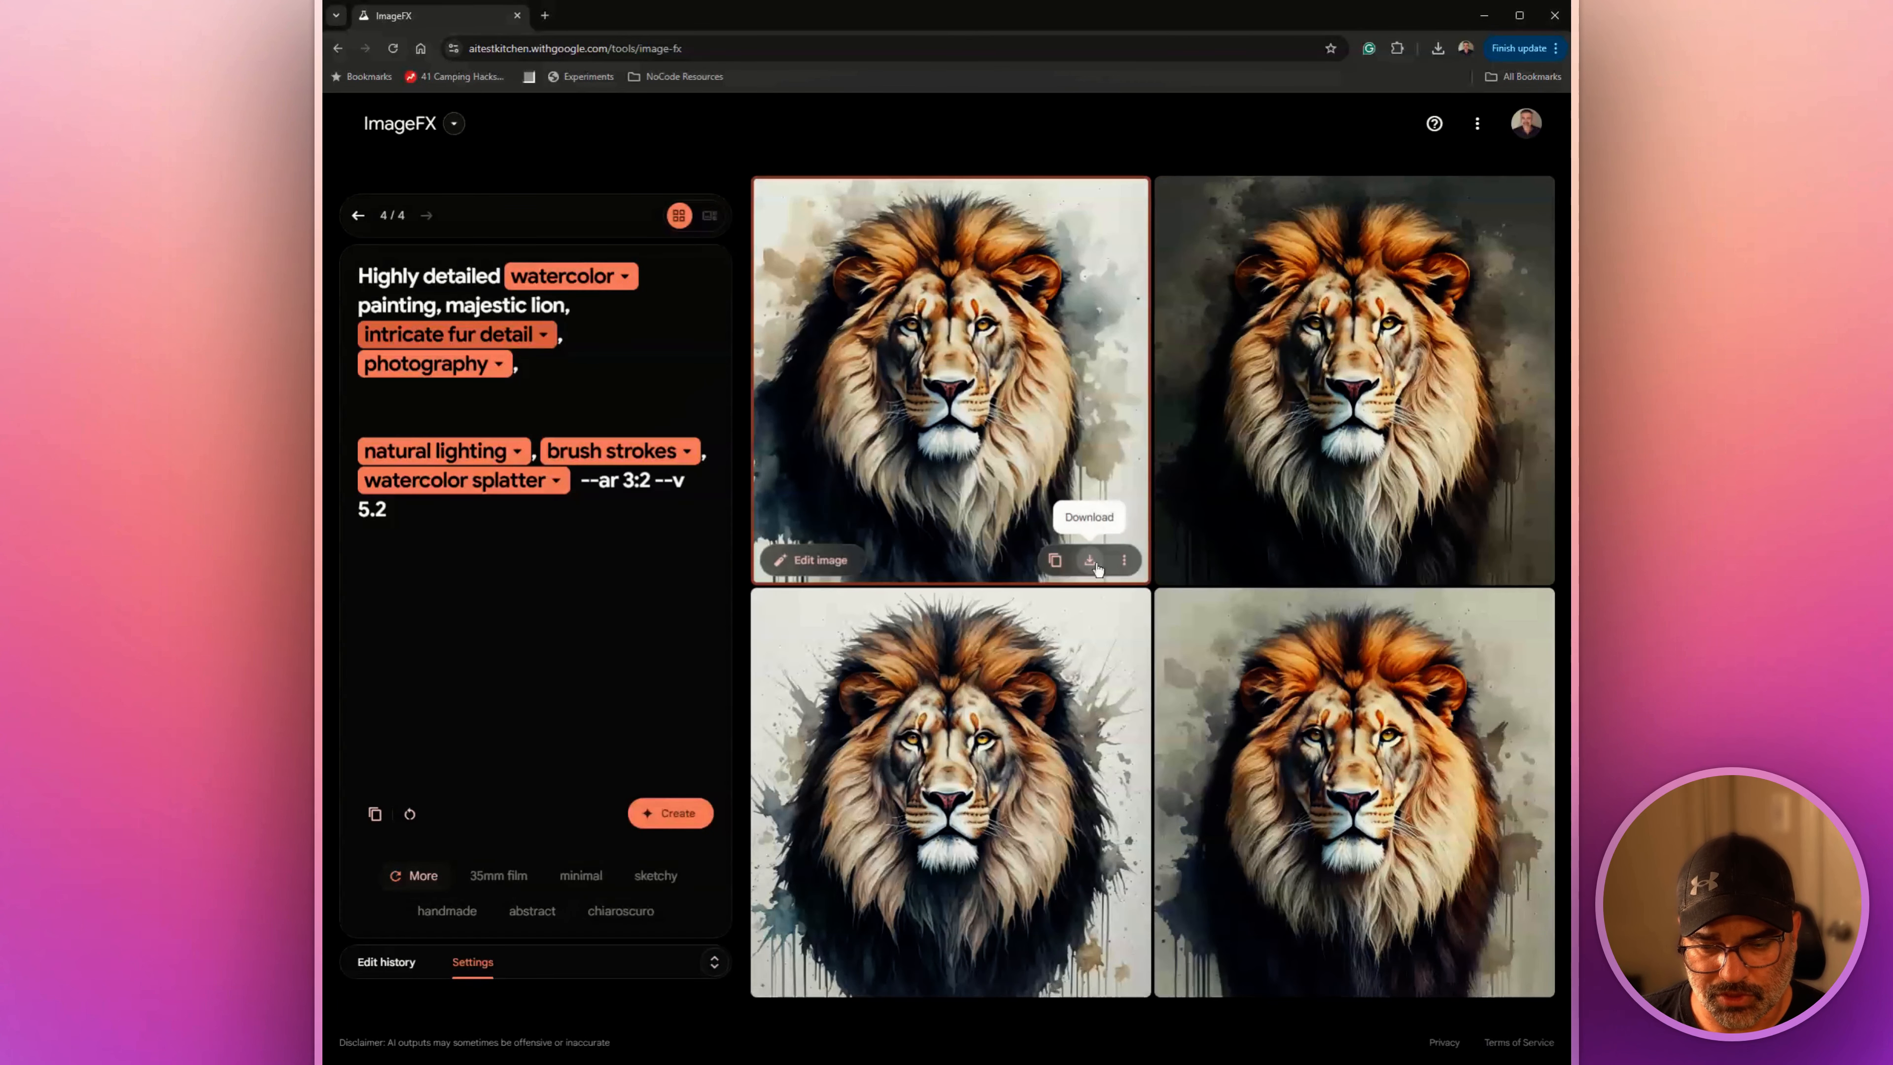
{"action": "left_click", "coordinate": [1124, 563]}
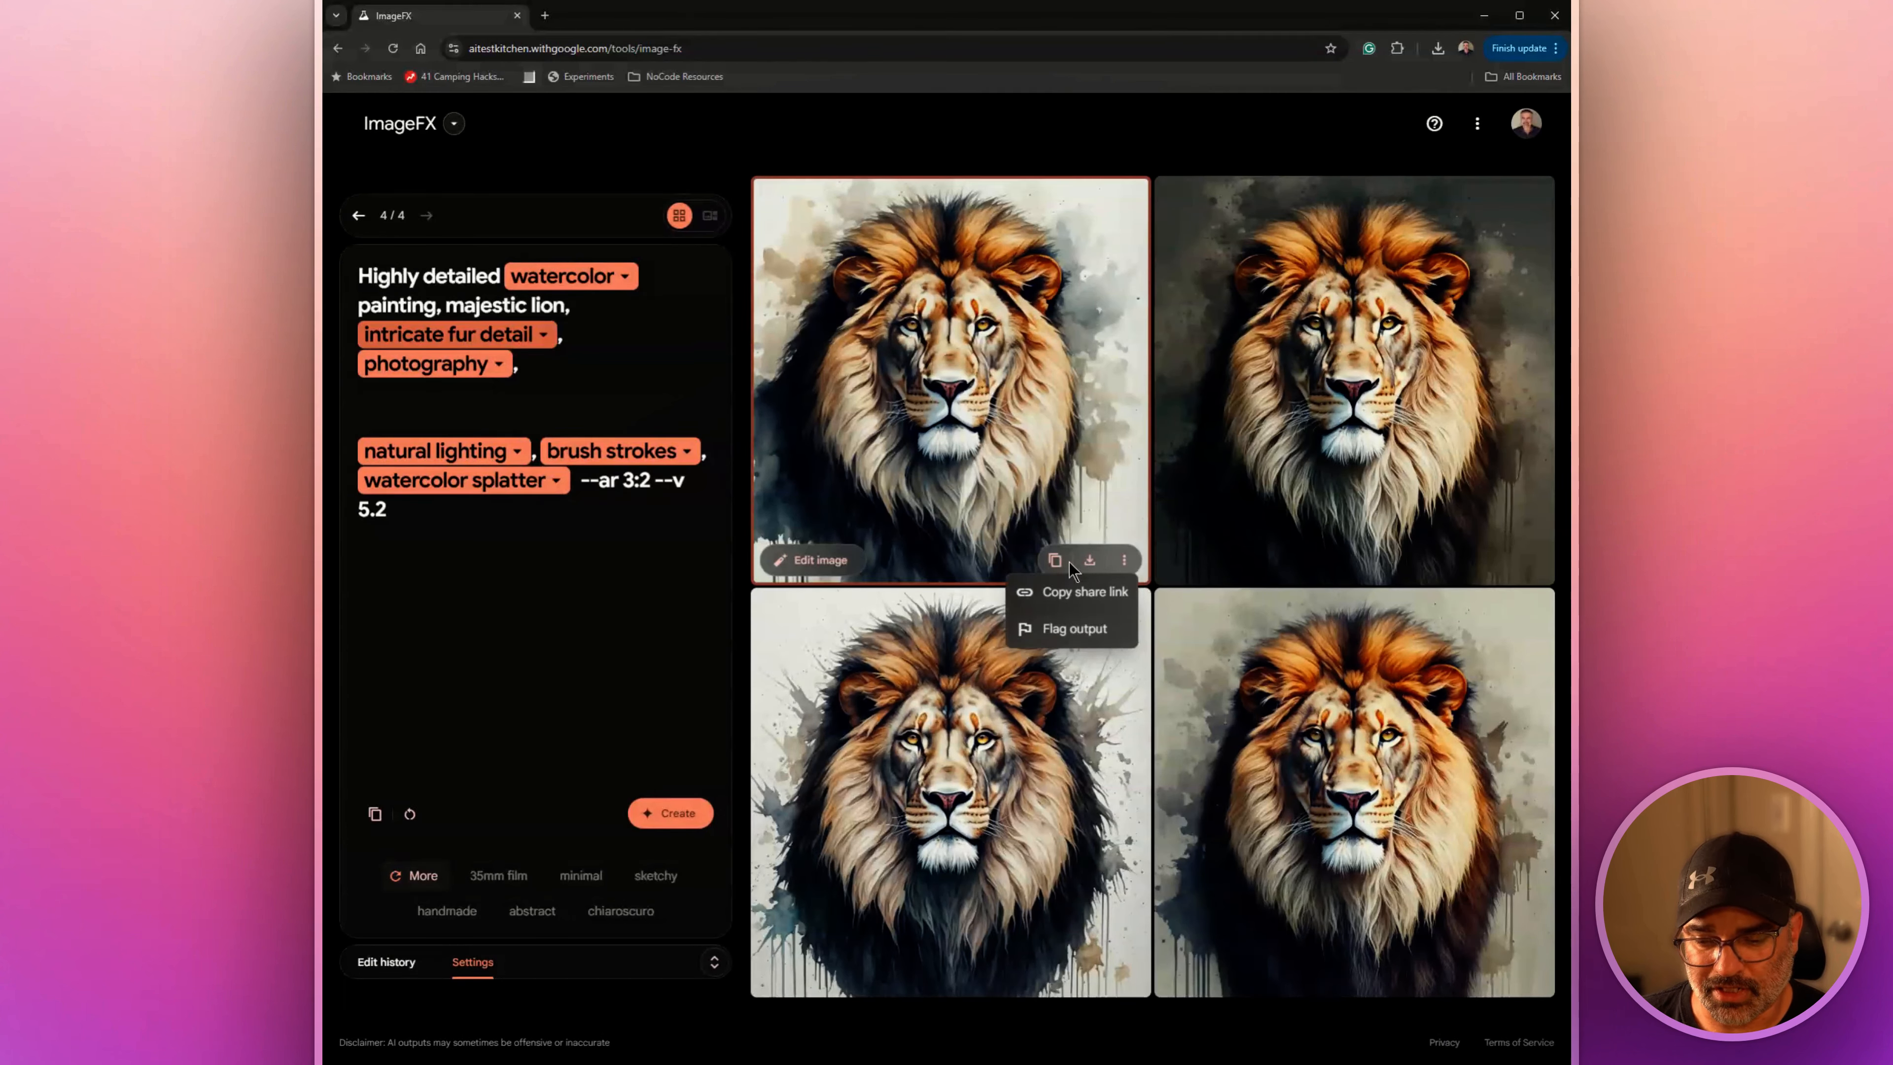
{"action": "left_click", "coordinate": [1055, 561]}
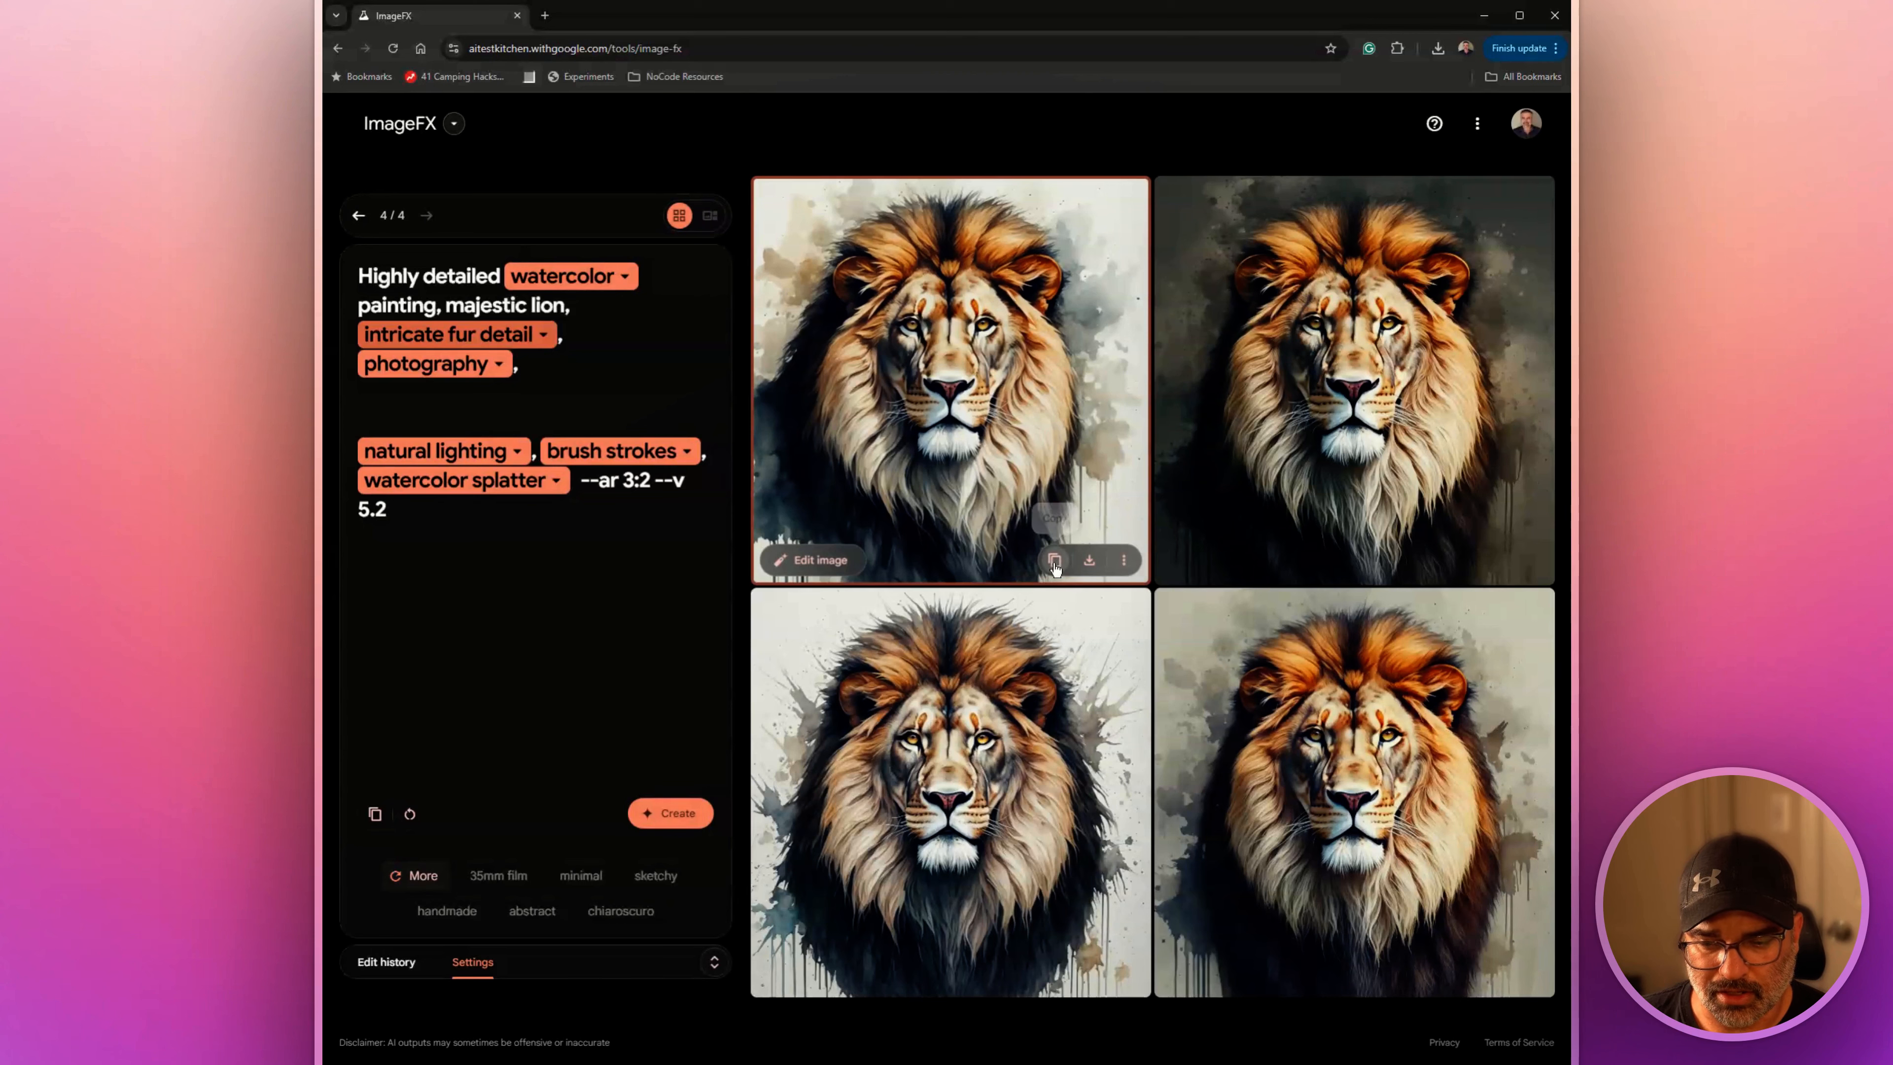
{"action": "left_click", "coordinate": [1054, 563]}
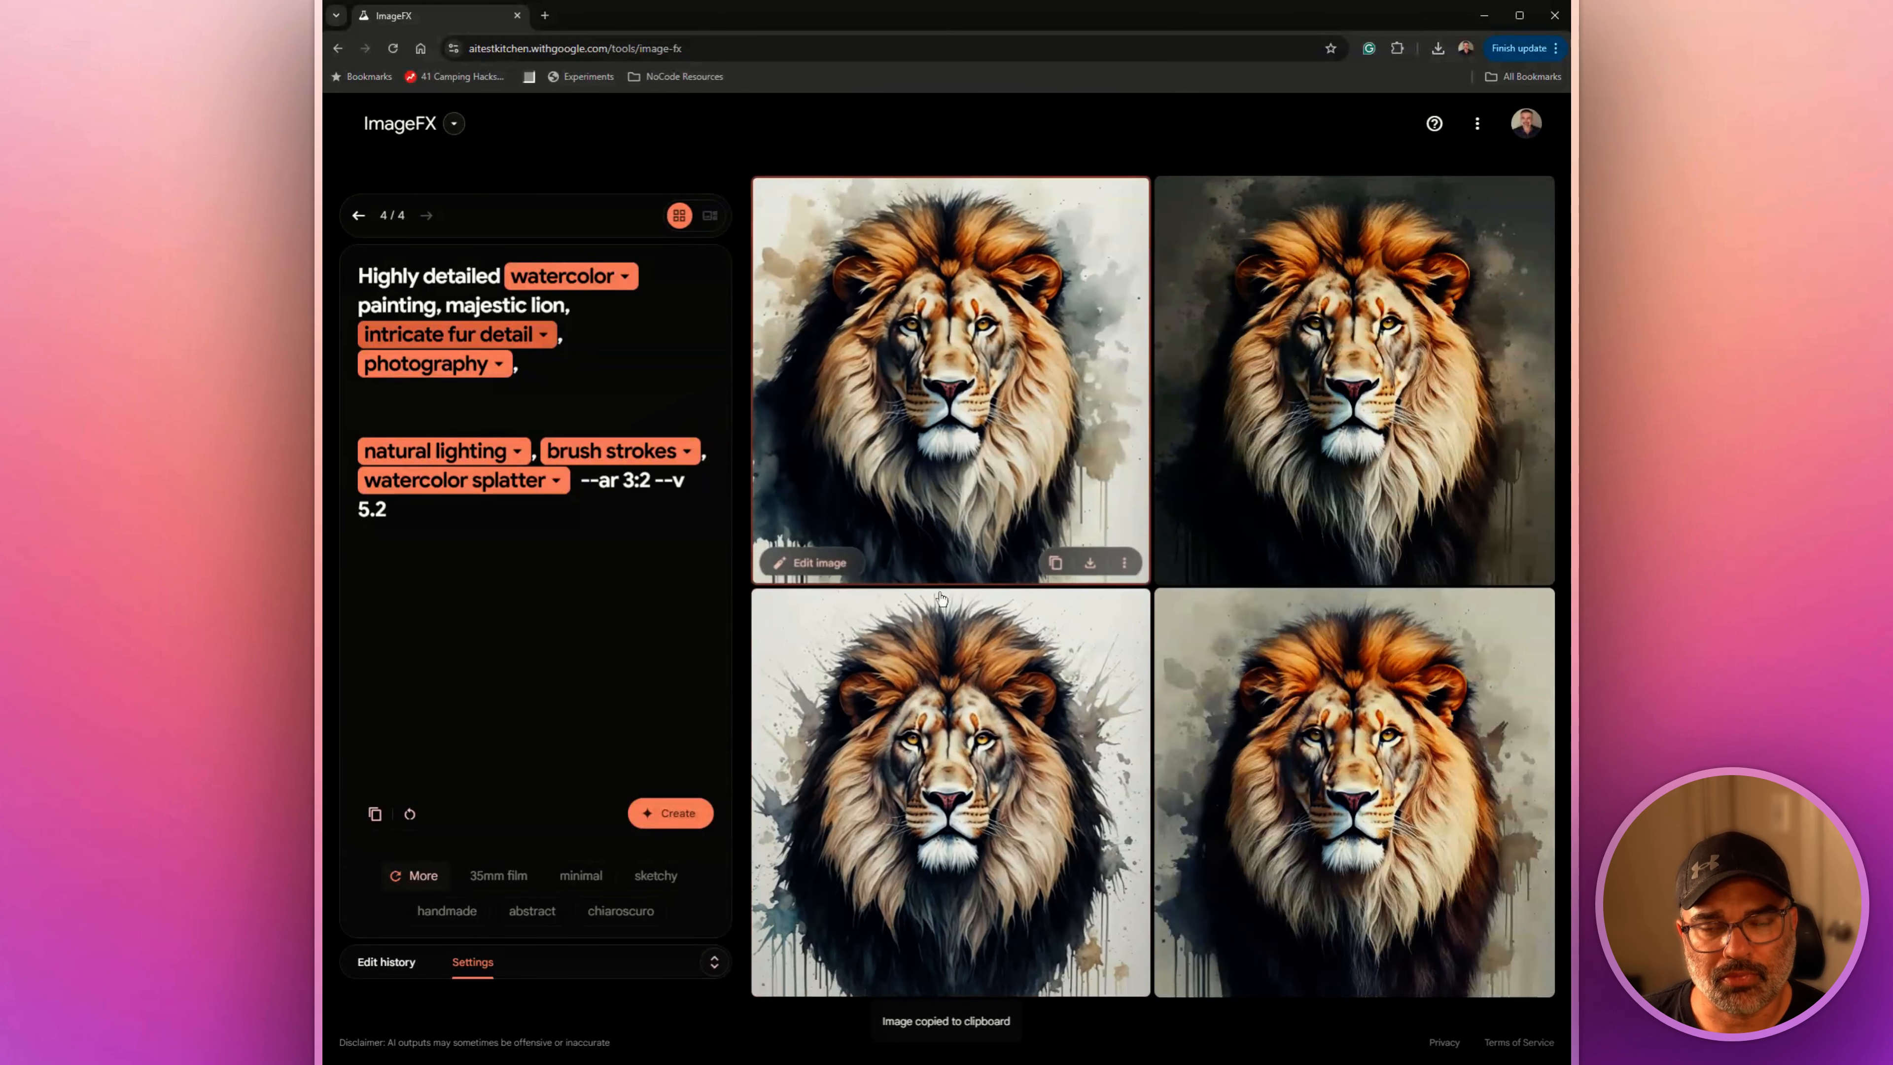
Open the first lion image for editing, set the brush size to 1 and mask the lion's face
{"action": "left_click", "coordinate": [822, 560]}
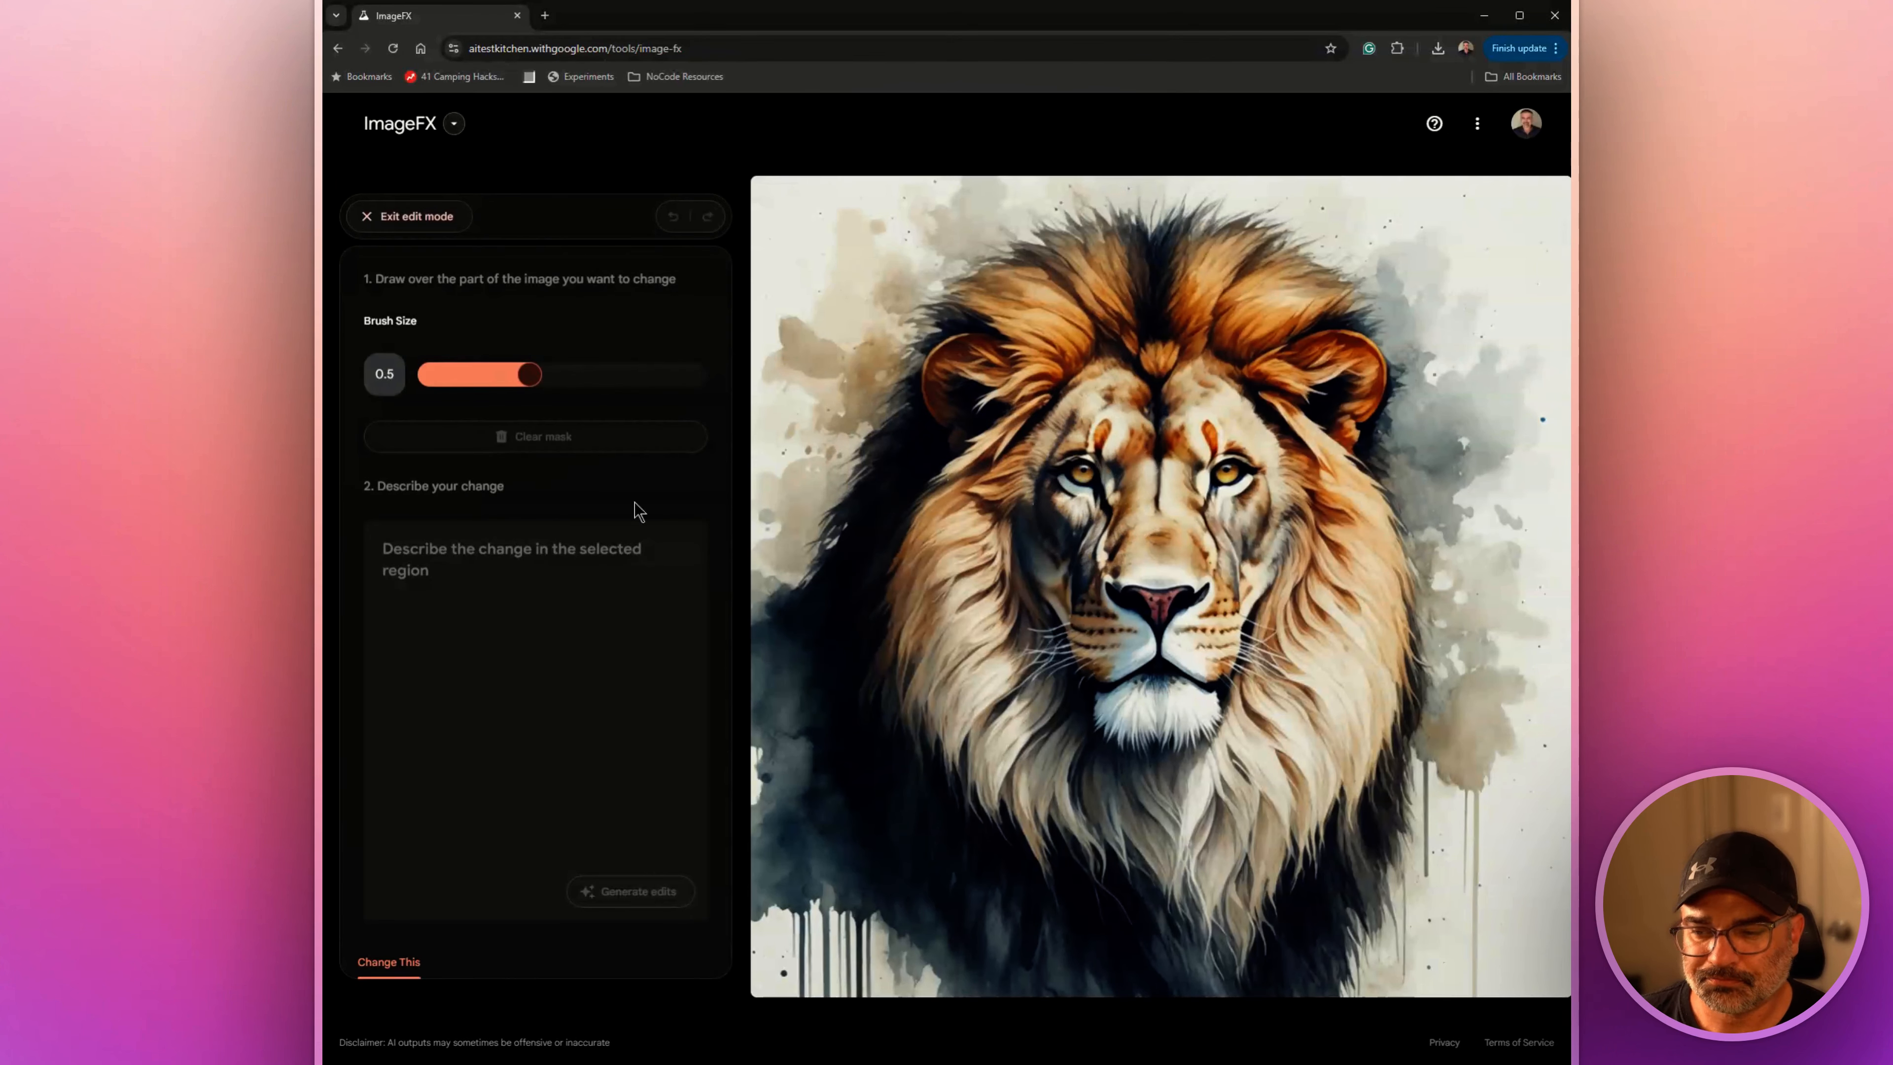
{"action": "left_click_drag", "start_coordinate": [530, 374], "coordinate": [700, 377]}
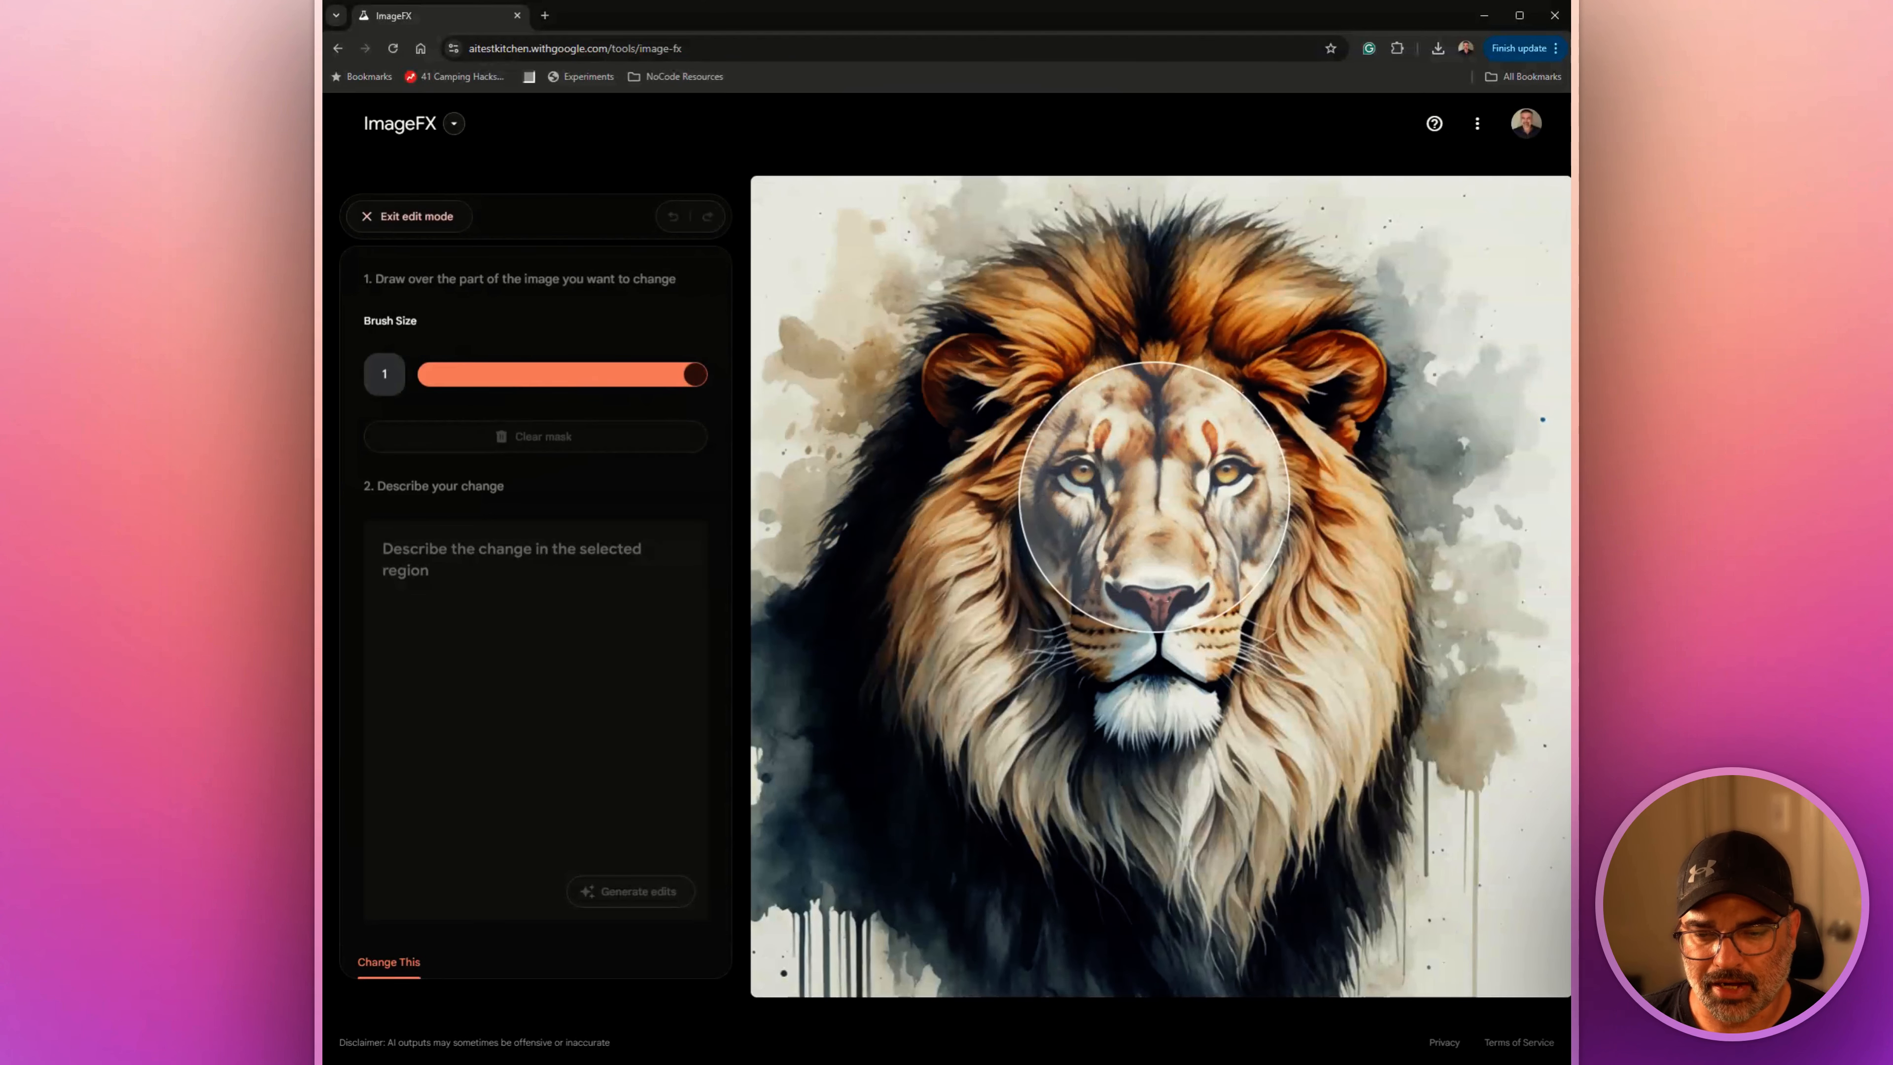
{"action": "left_click", "coordinate": [1153, 497]}
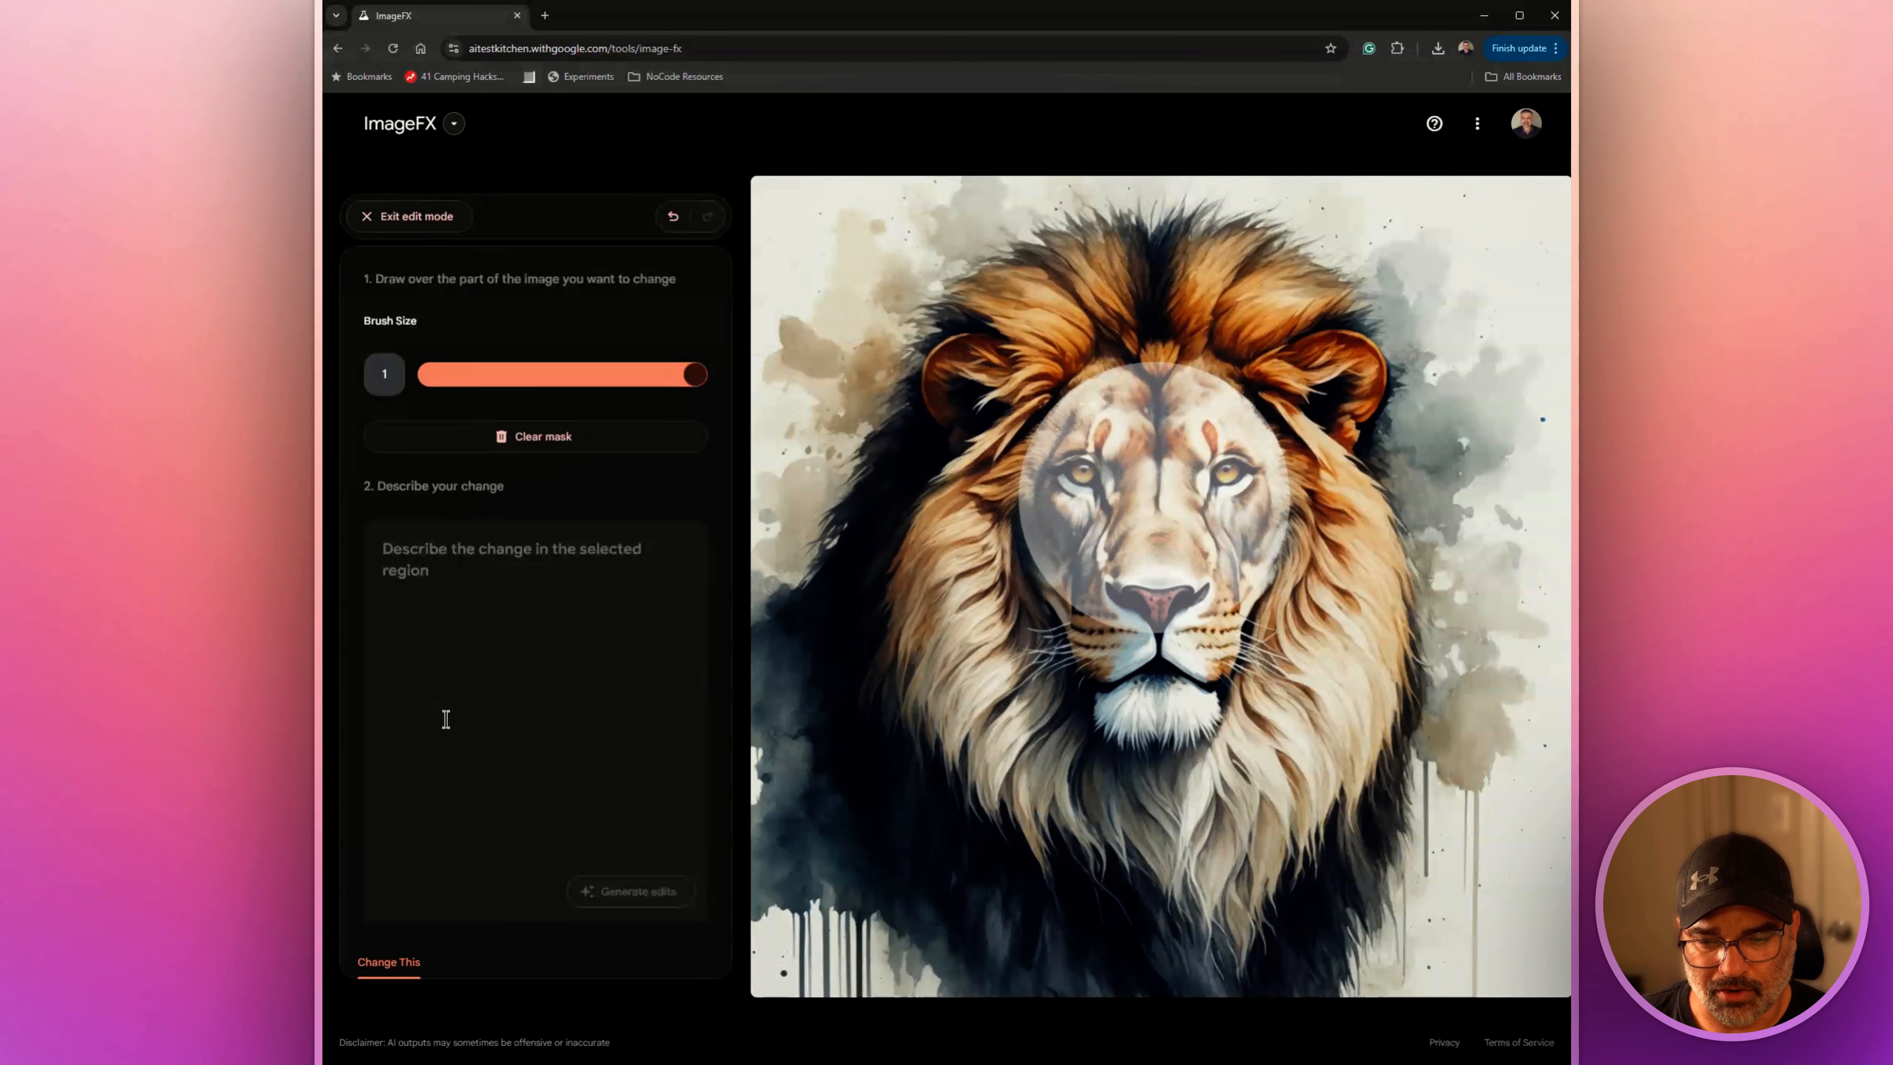
Describe the masked change as "make the lion's face and eyes look more realistic" and generate the edits
{"action": "left_click", "coordinate": [473, 576]}
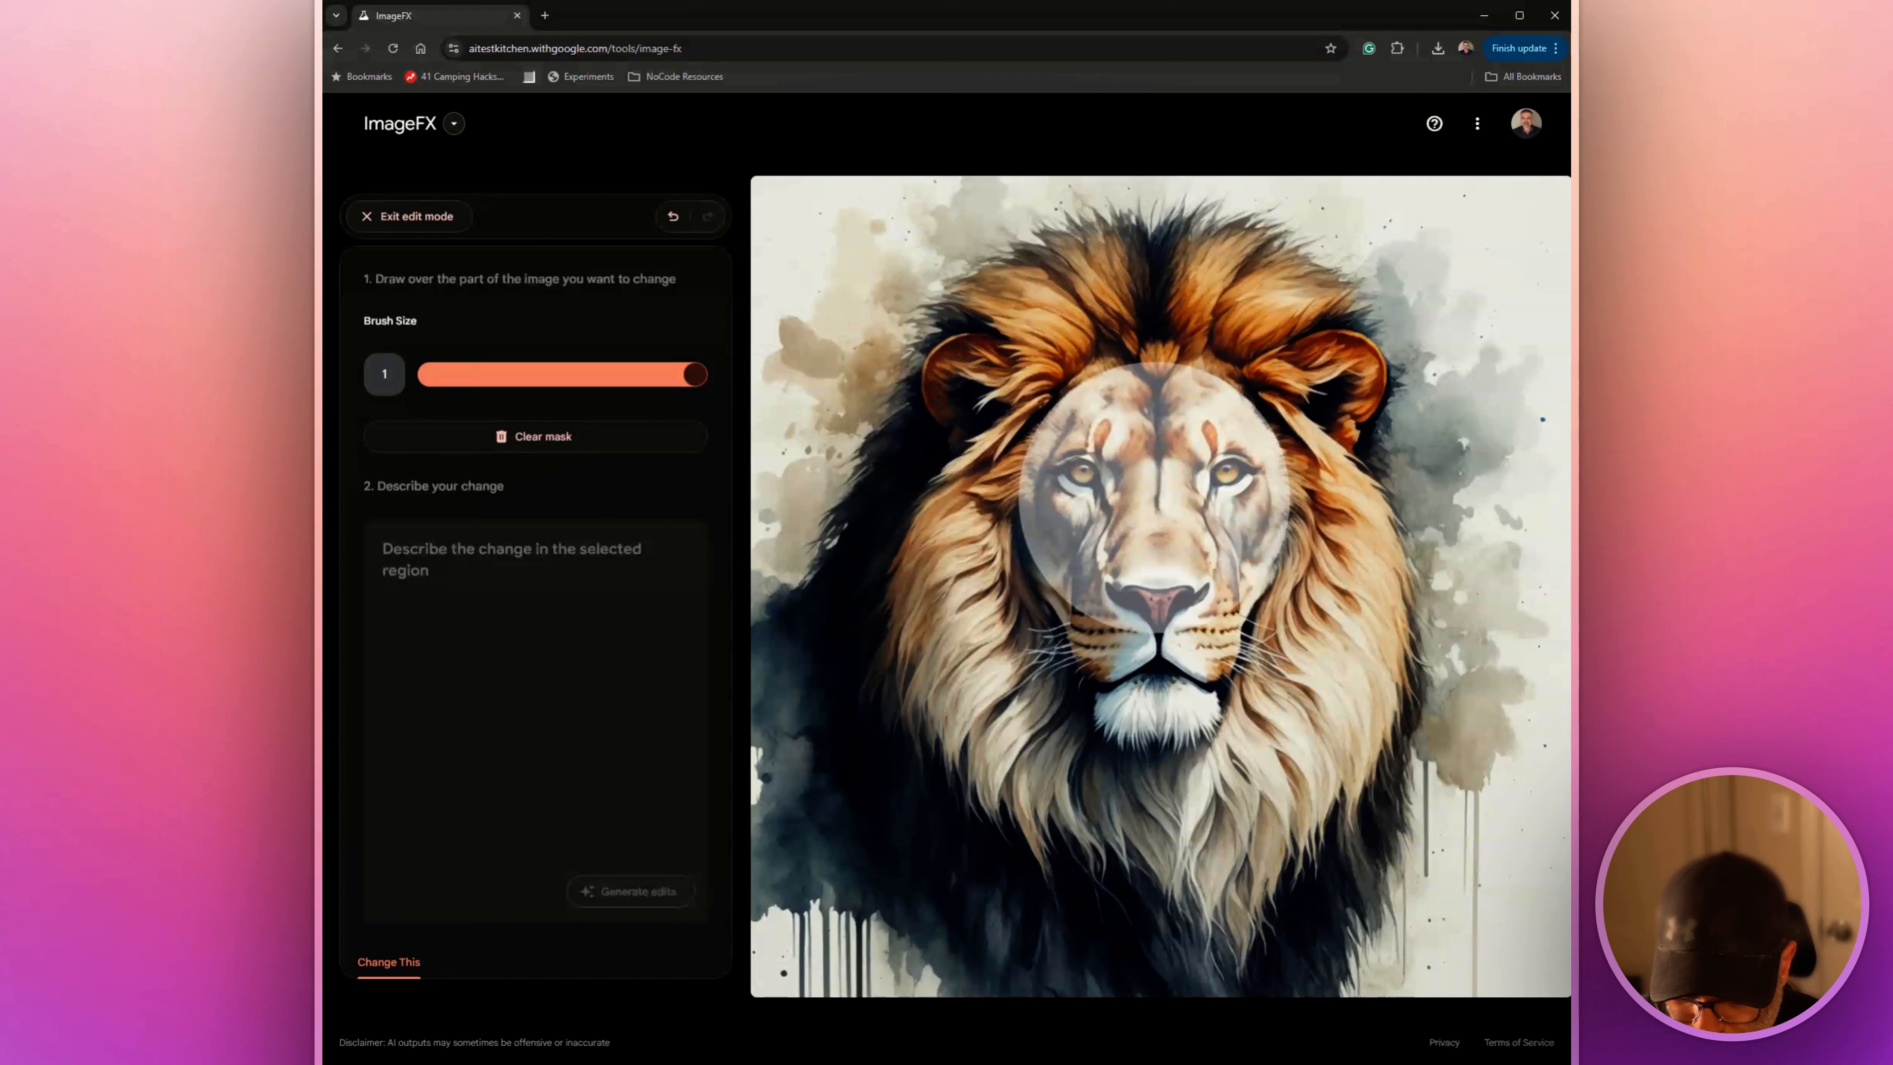
{"action": "type", "text": "make the lio"}
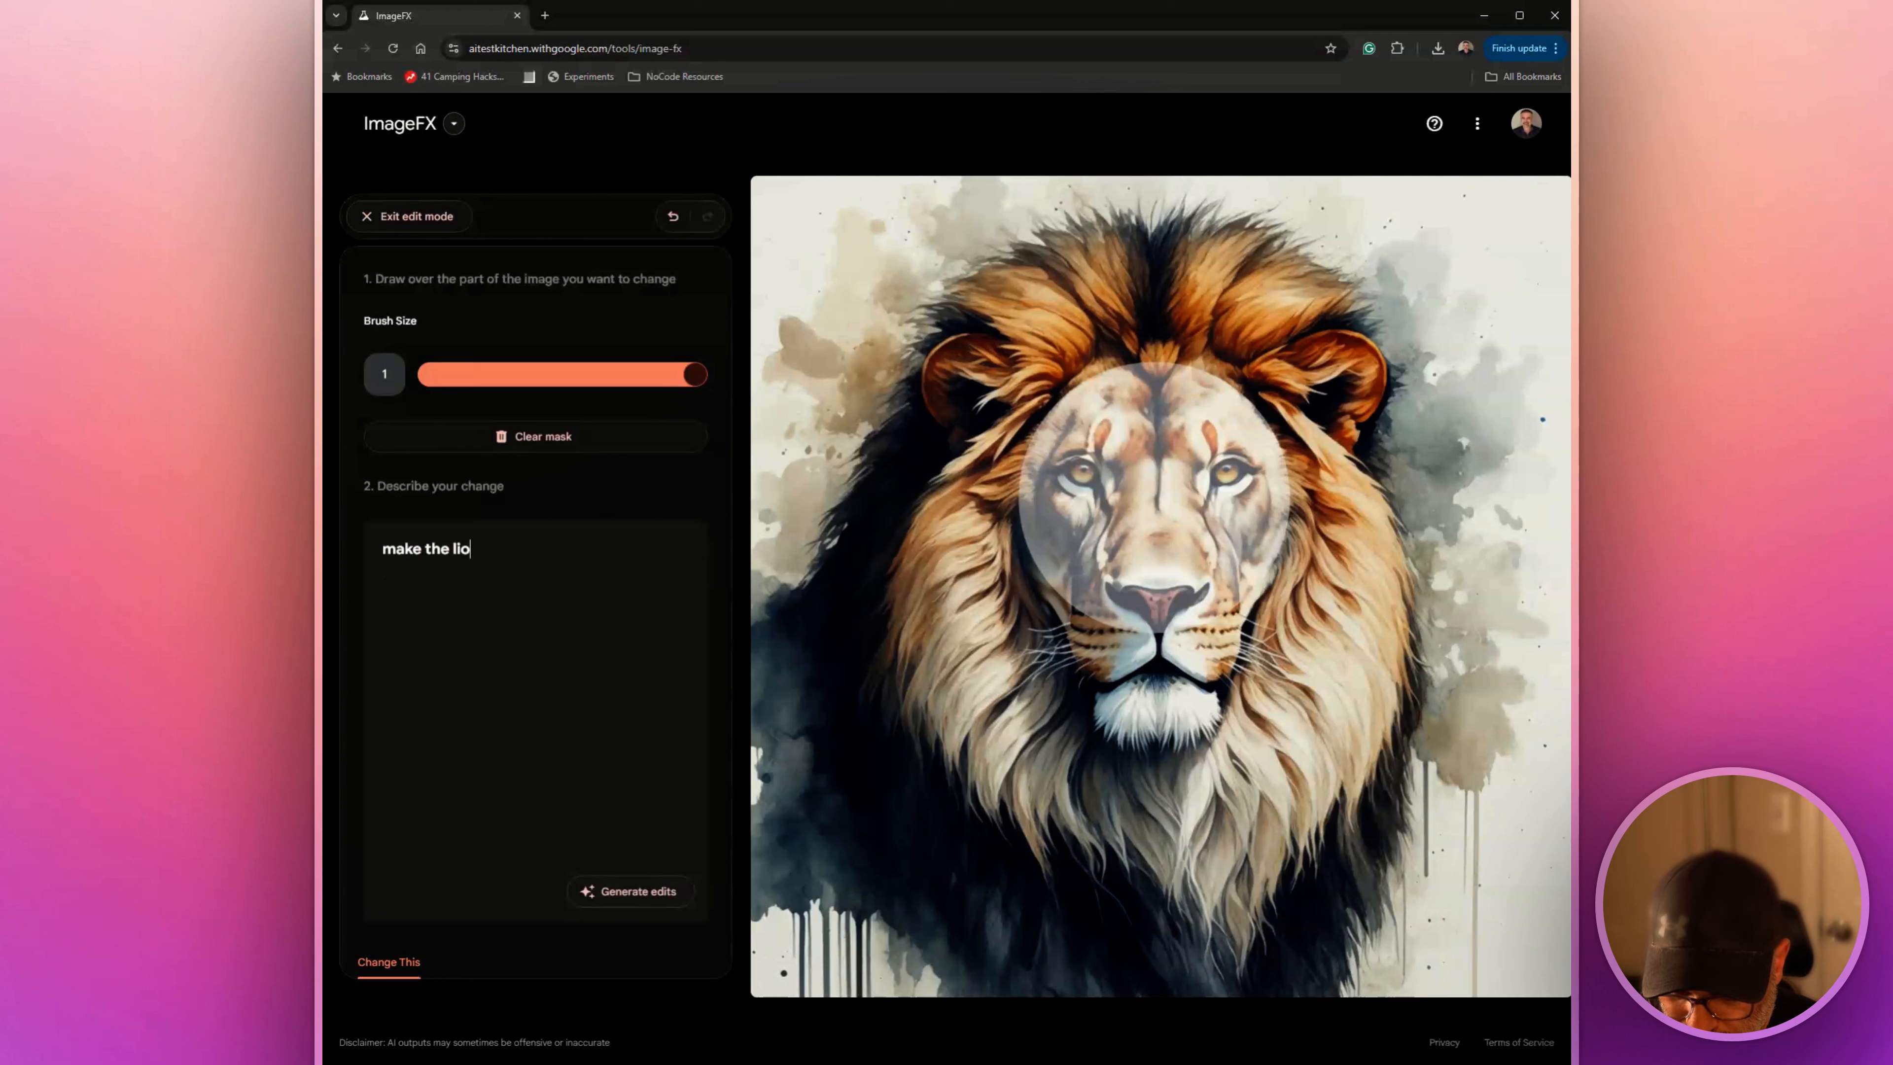
{"action": "type", "text": "n's face "}
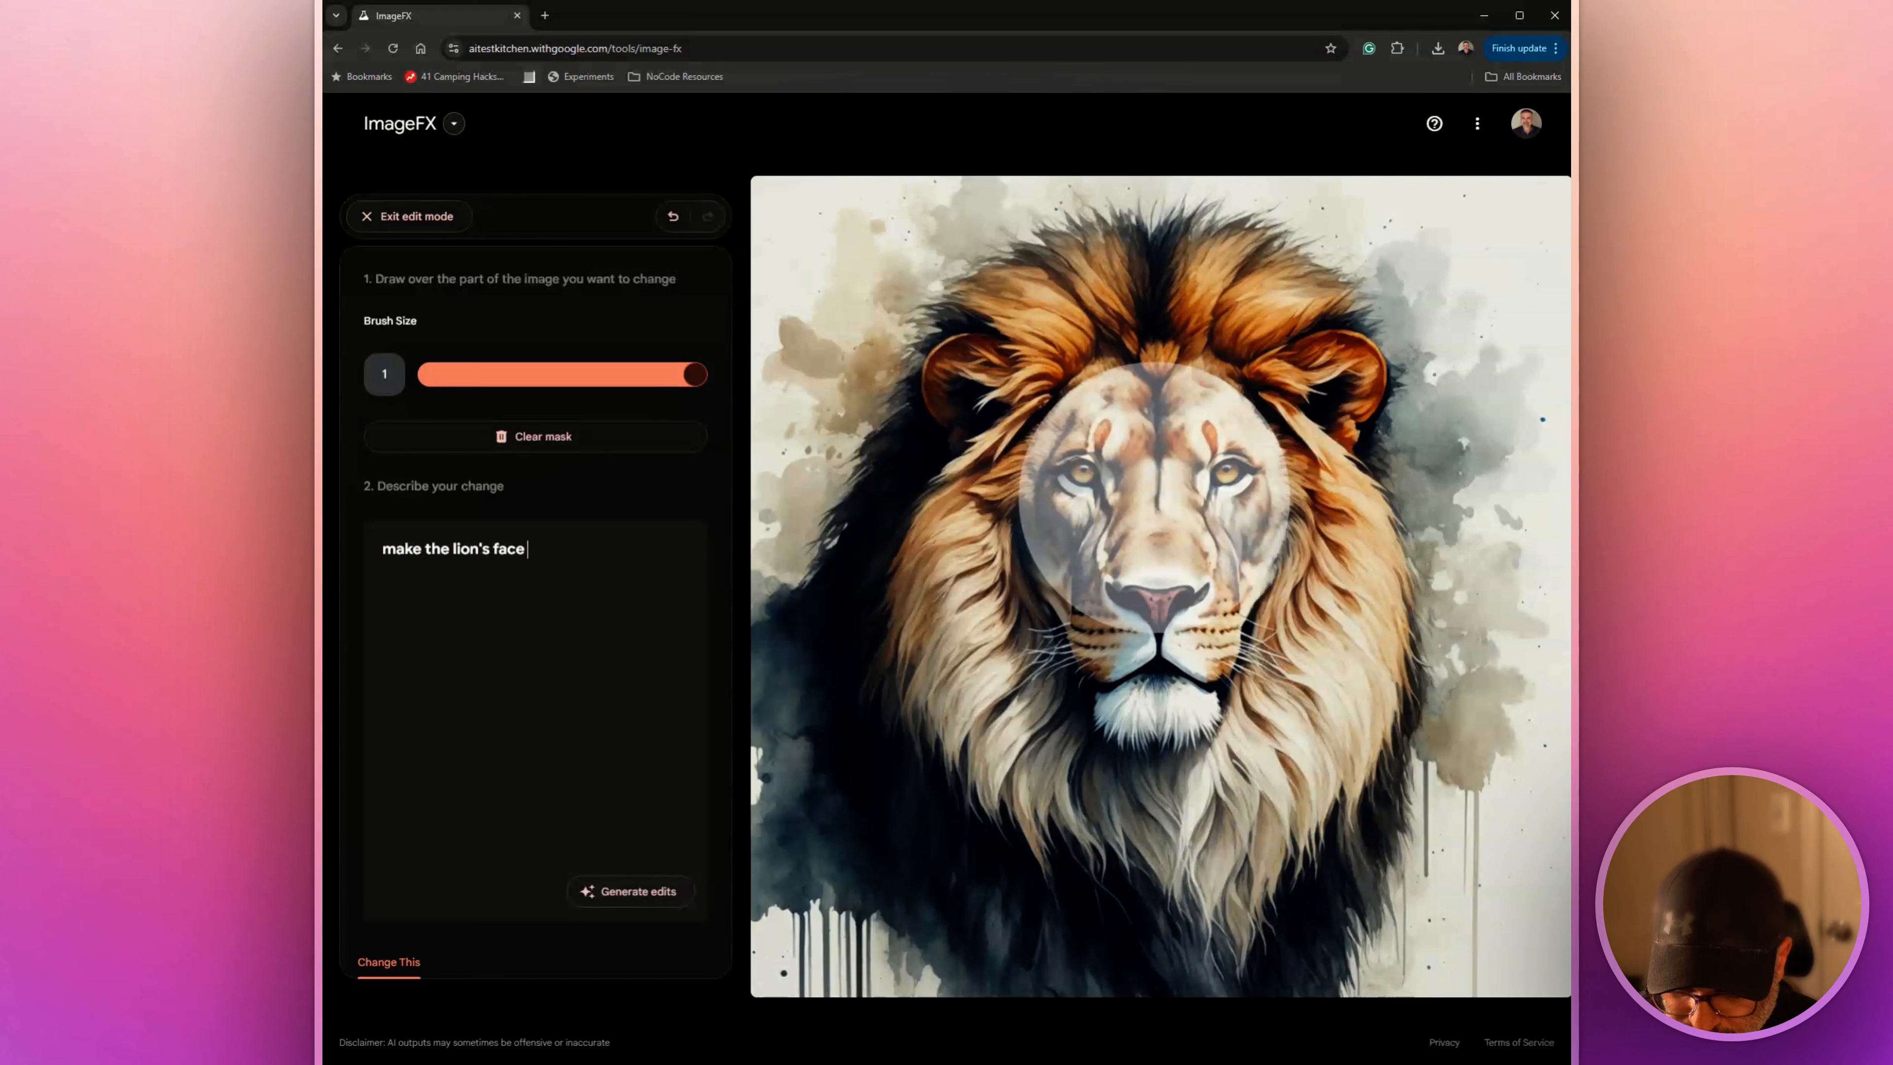
{"action": "type", "text": "and eyes loo"}
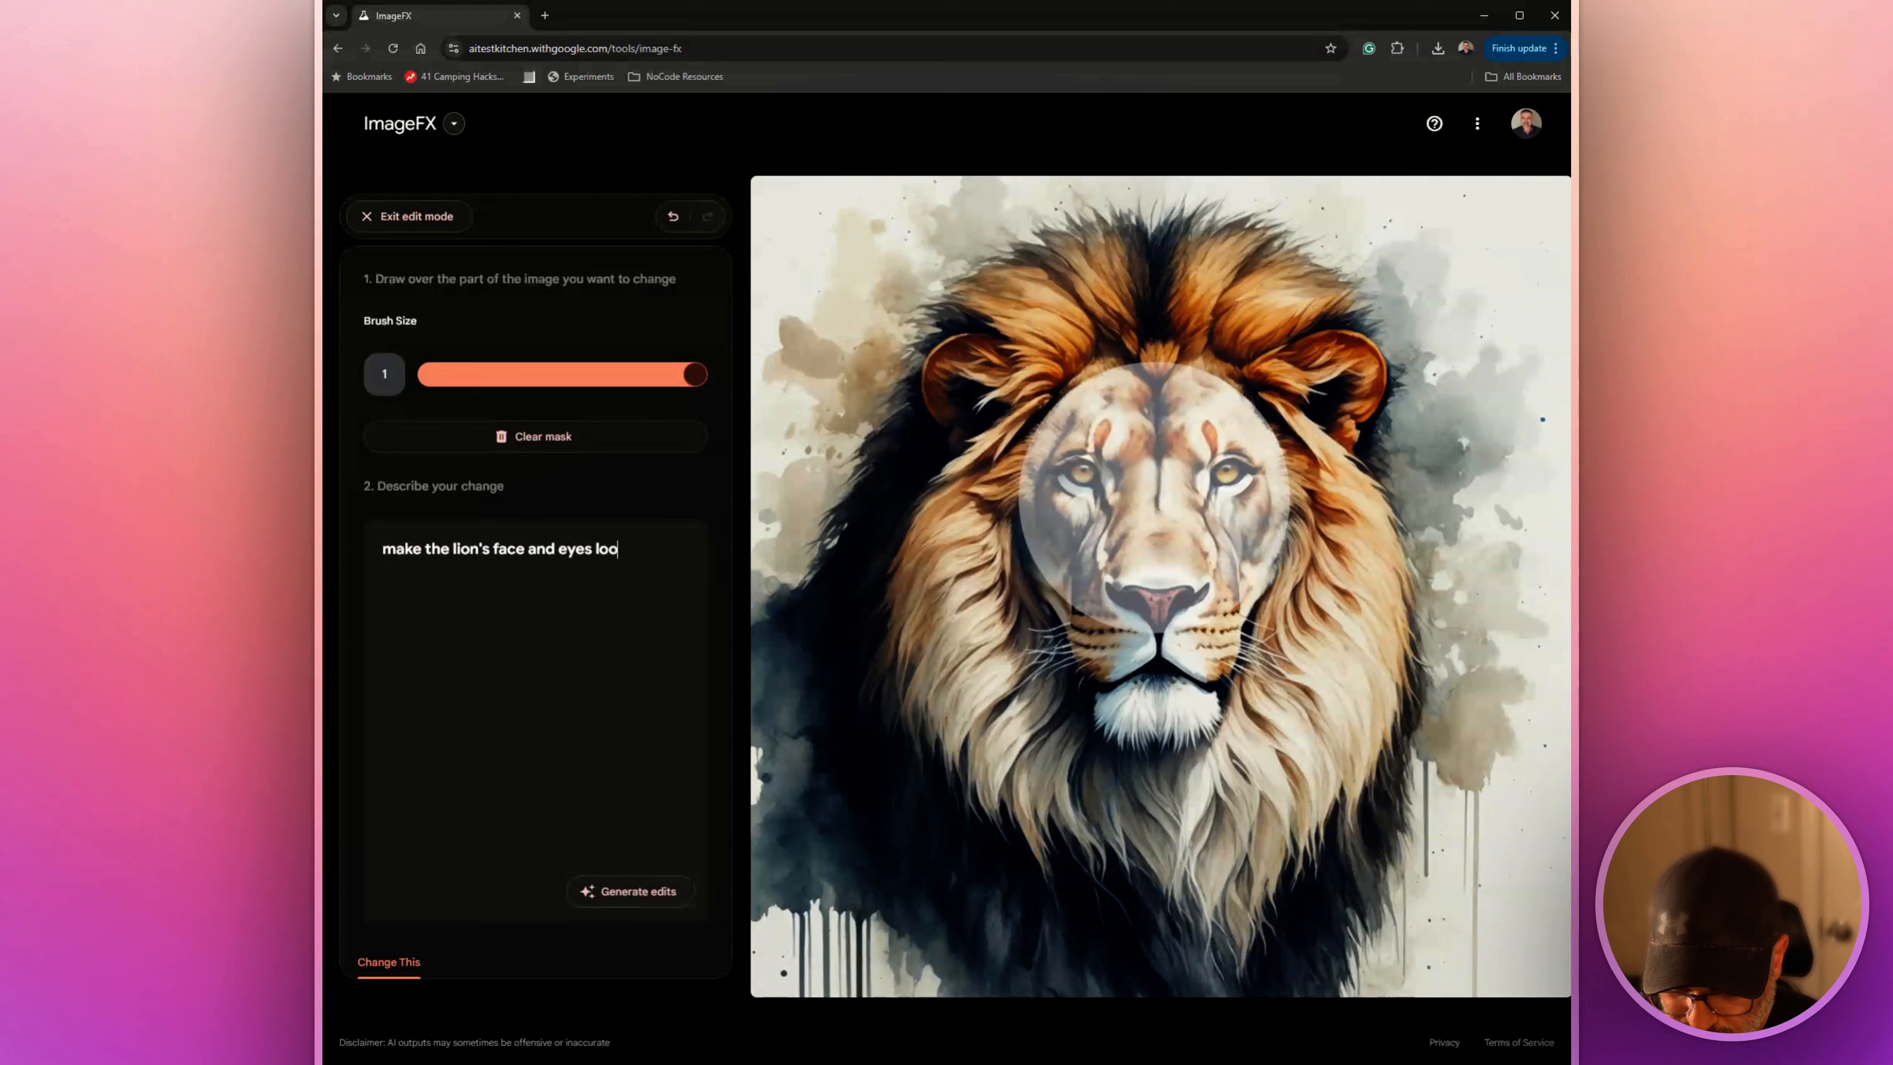
{"action": "type", "text": "k more reali"}
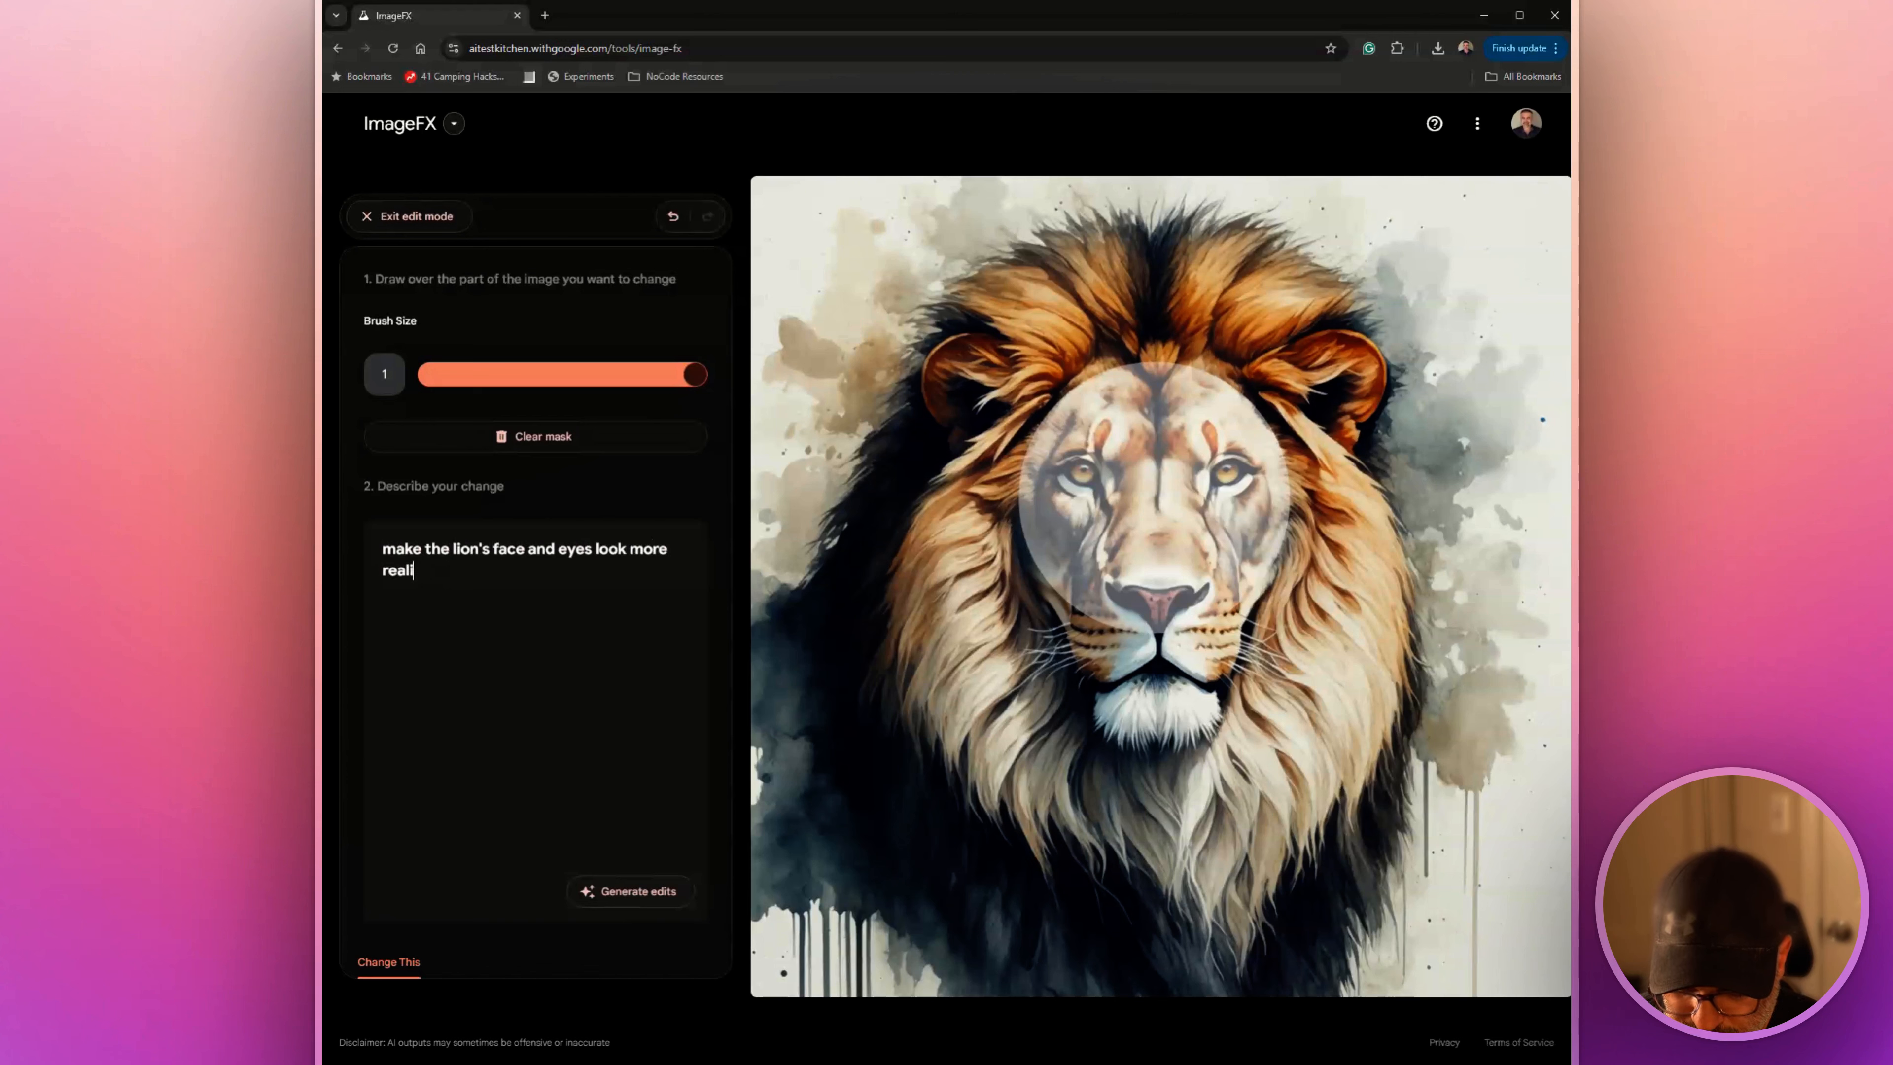
{"action": "type", "text": "stic"}
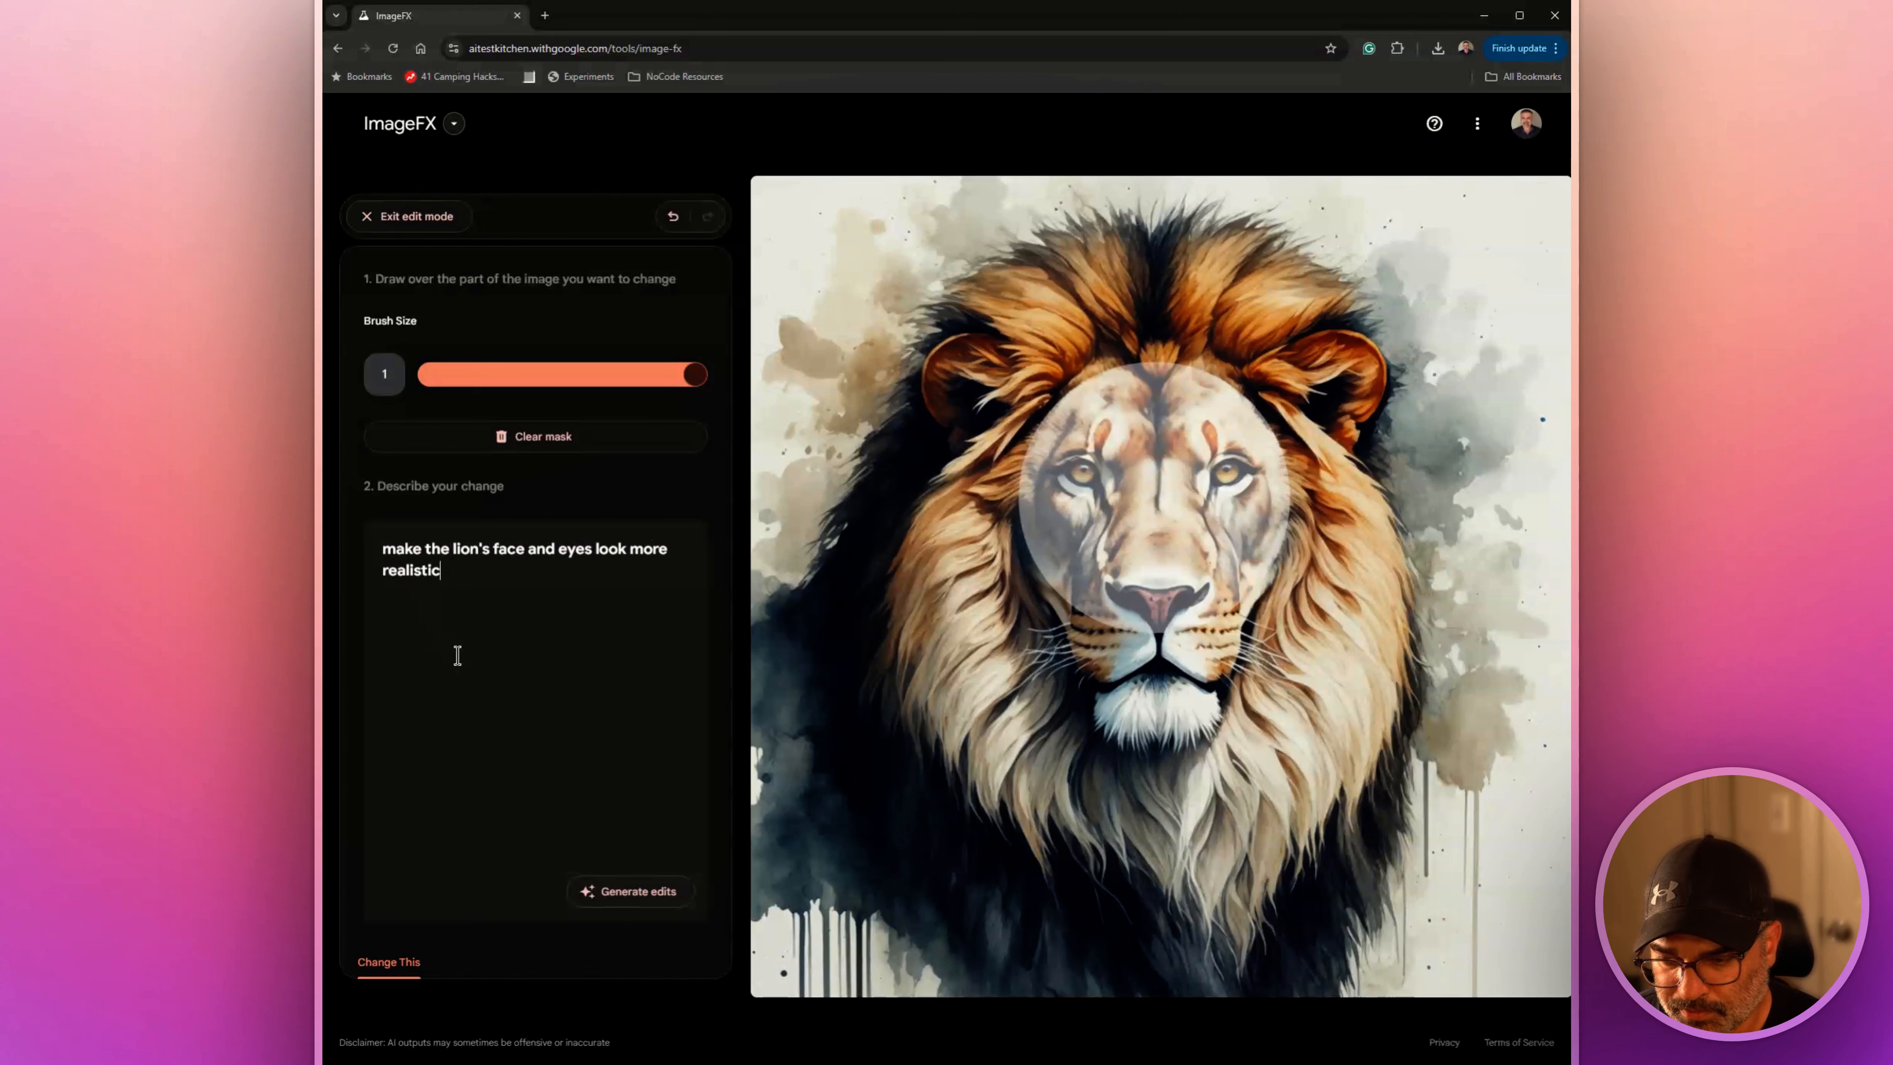
{"action": "left_click", "coordinate": [620, 892]}
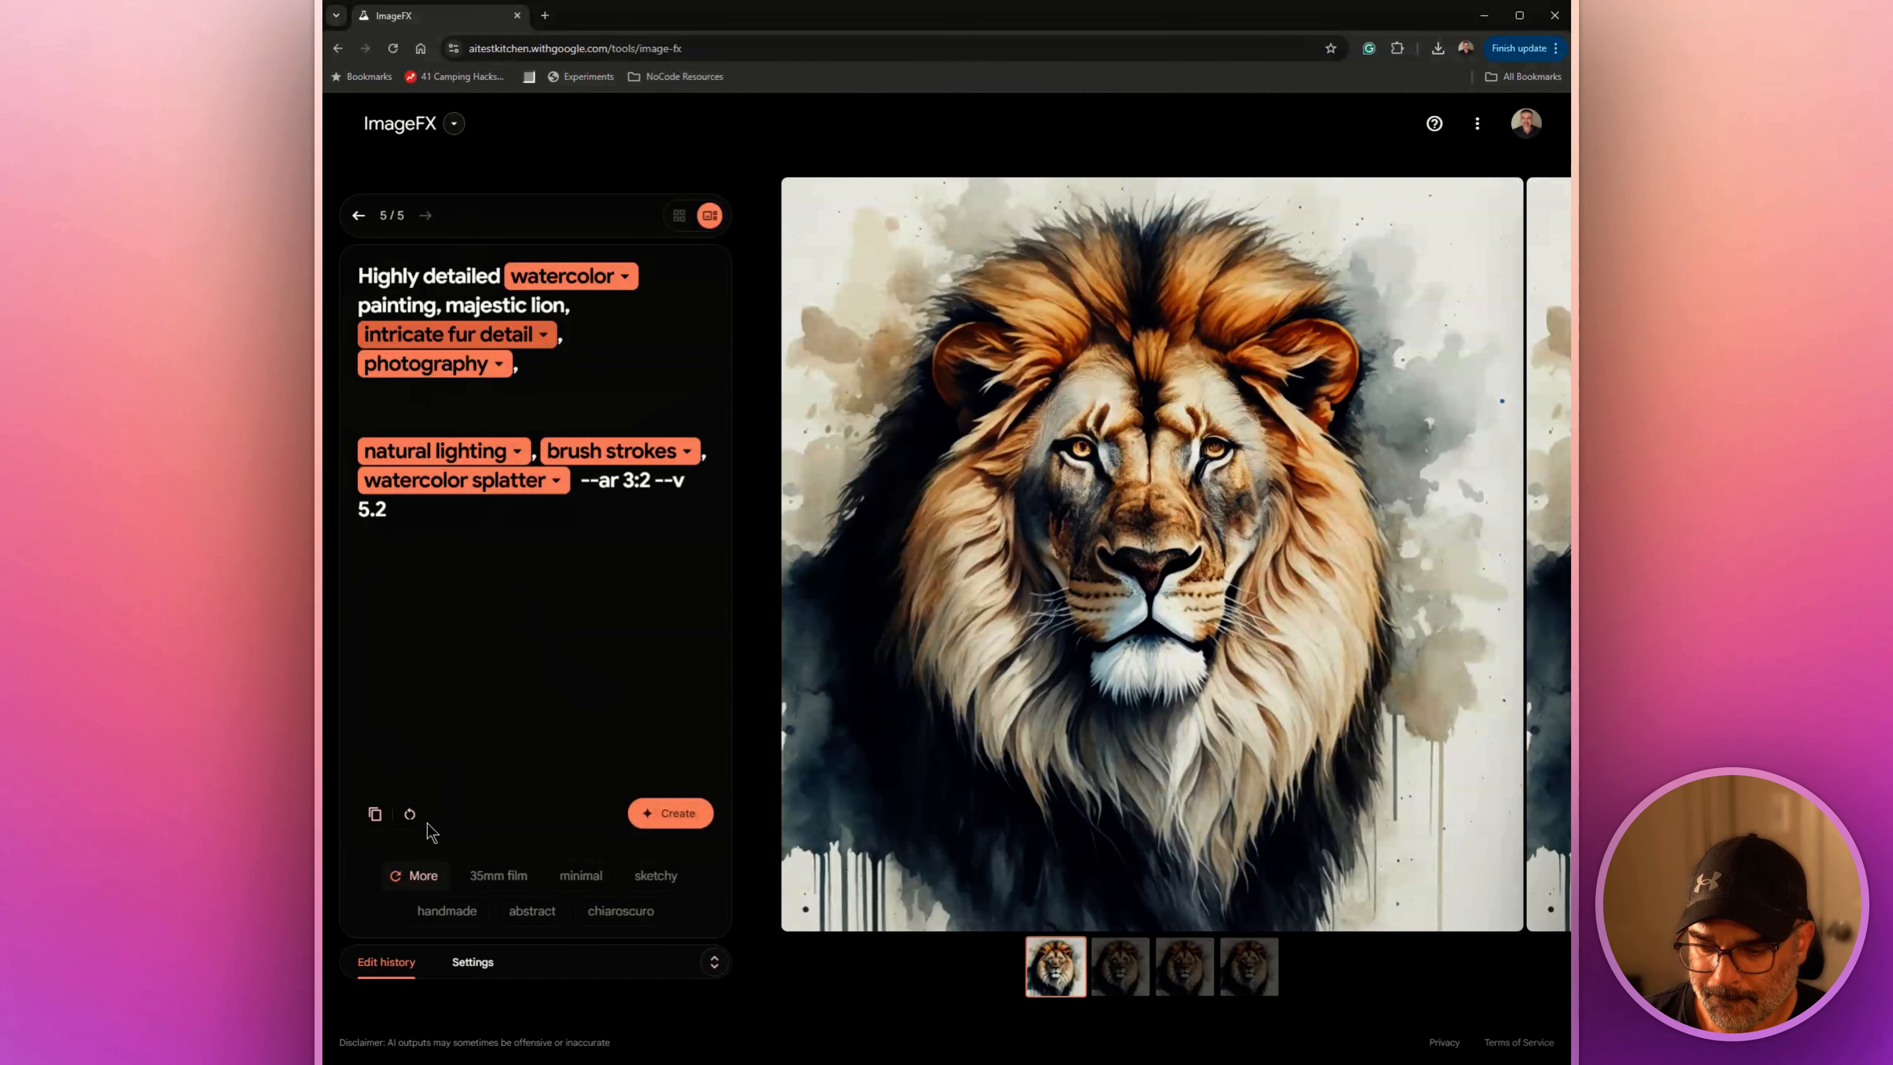
Clear the lion prompt and paste the surreal landscape prompt with its style keywords and 16:9 image ratio
{"action": "left_click", "coordinate": [411, 814]}
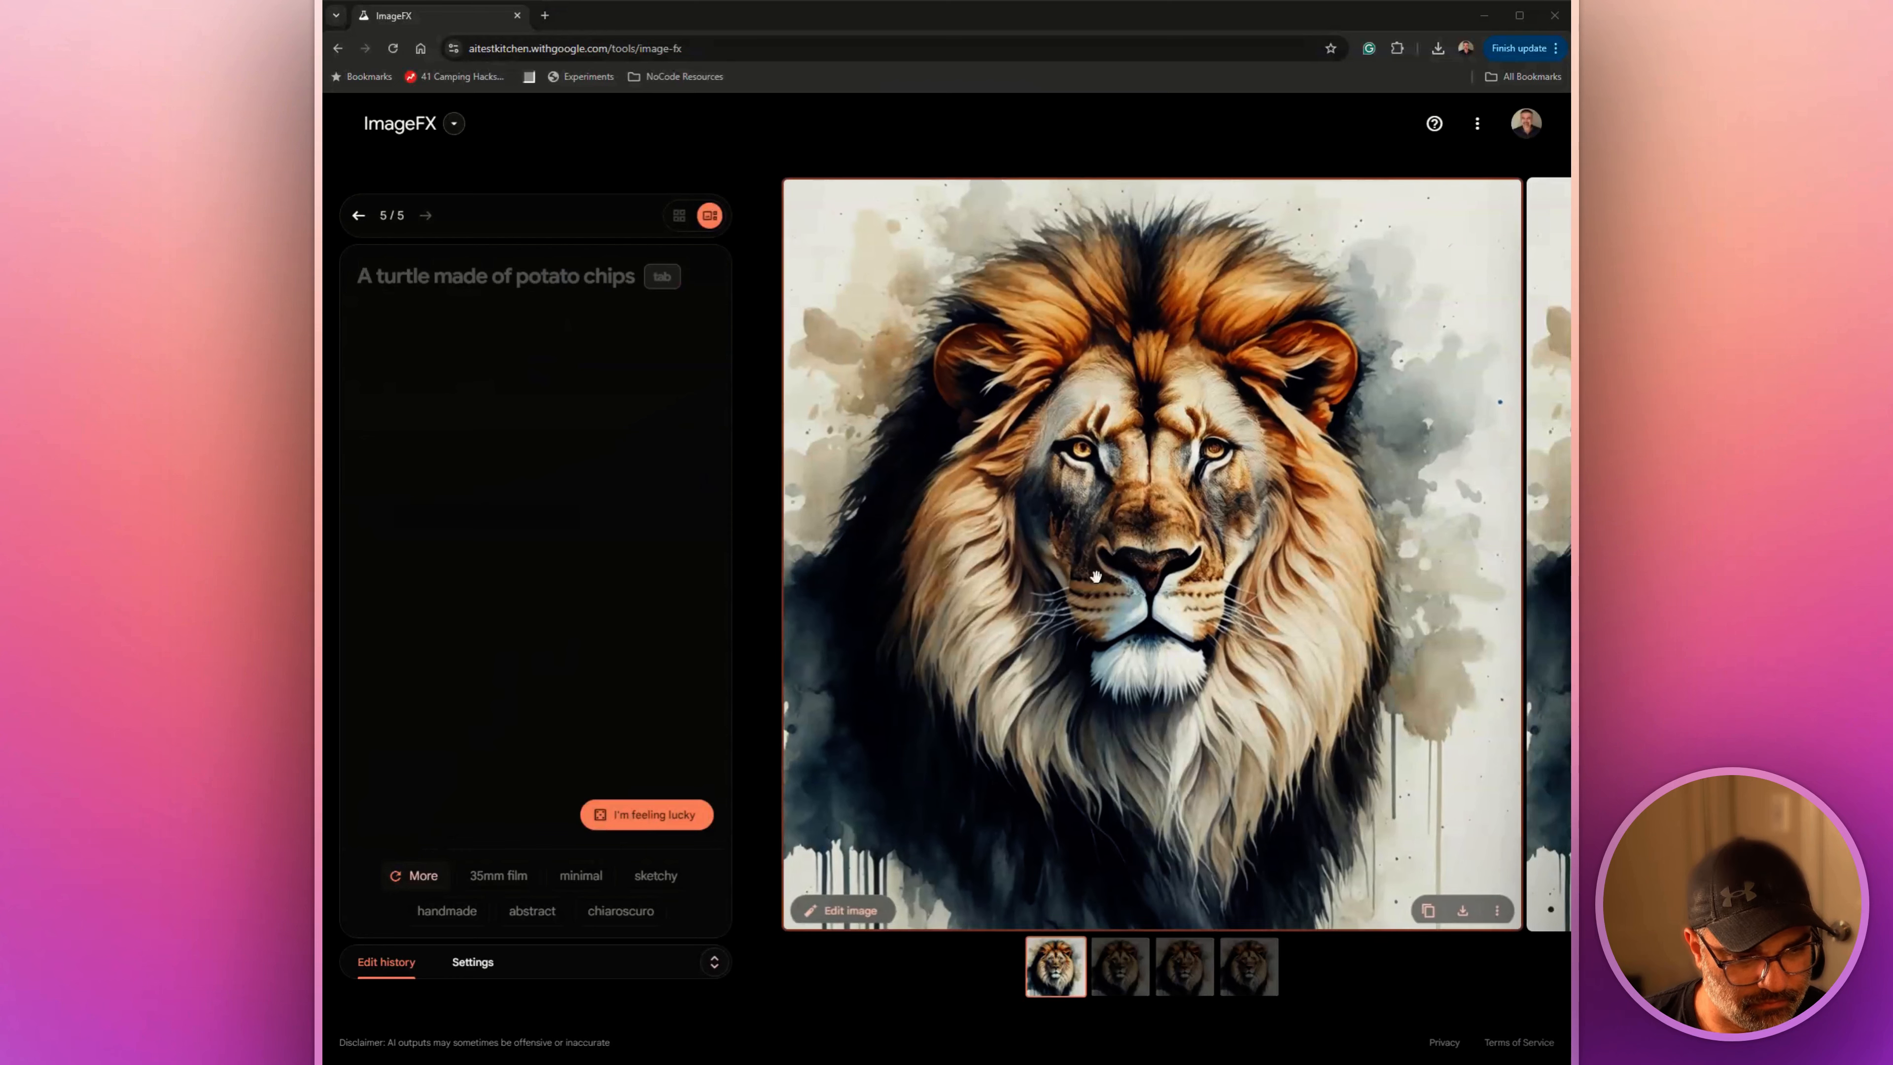
{"action": "left_click", "coordinate": [390, 305]}
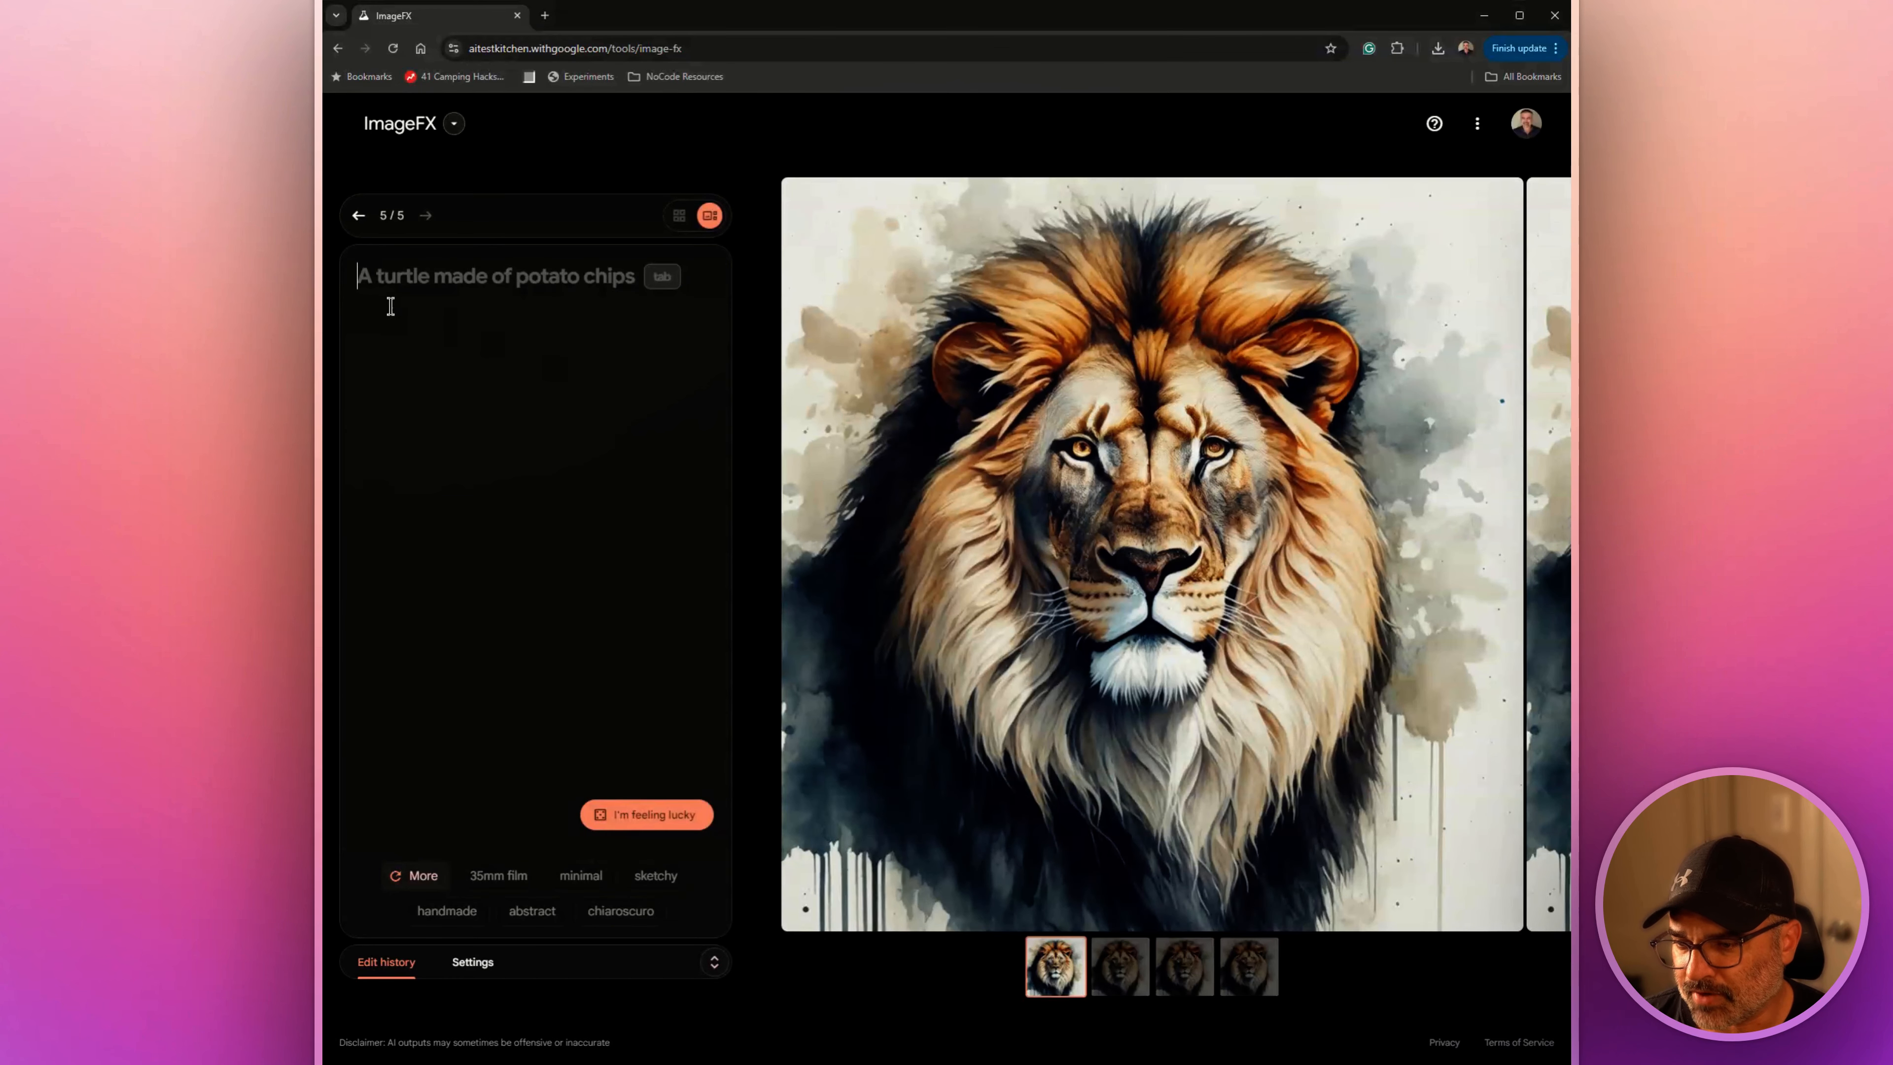
{"action": "key", "text": "ctrl+v"}
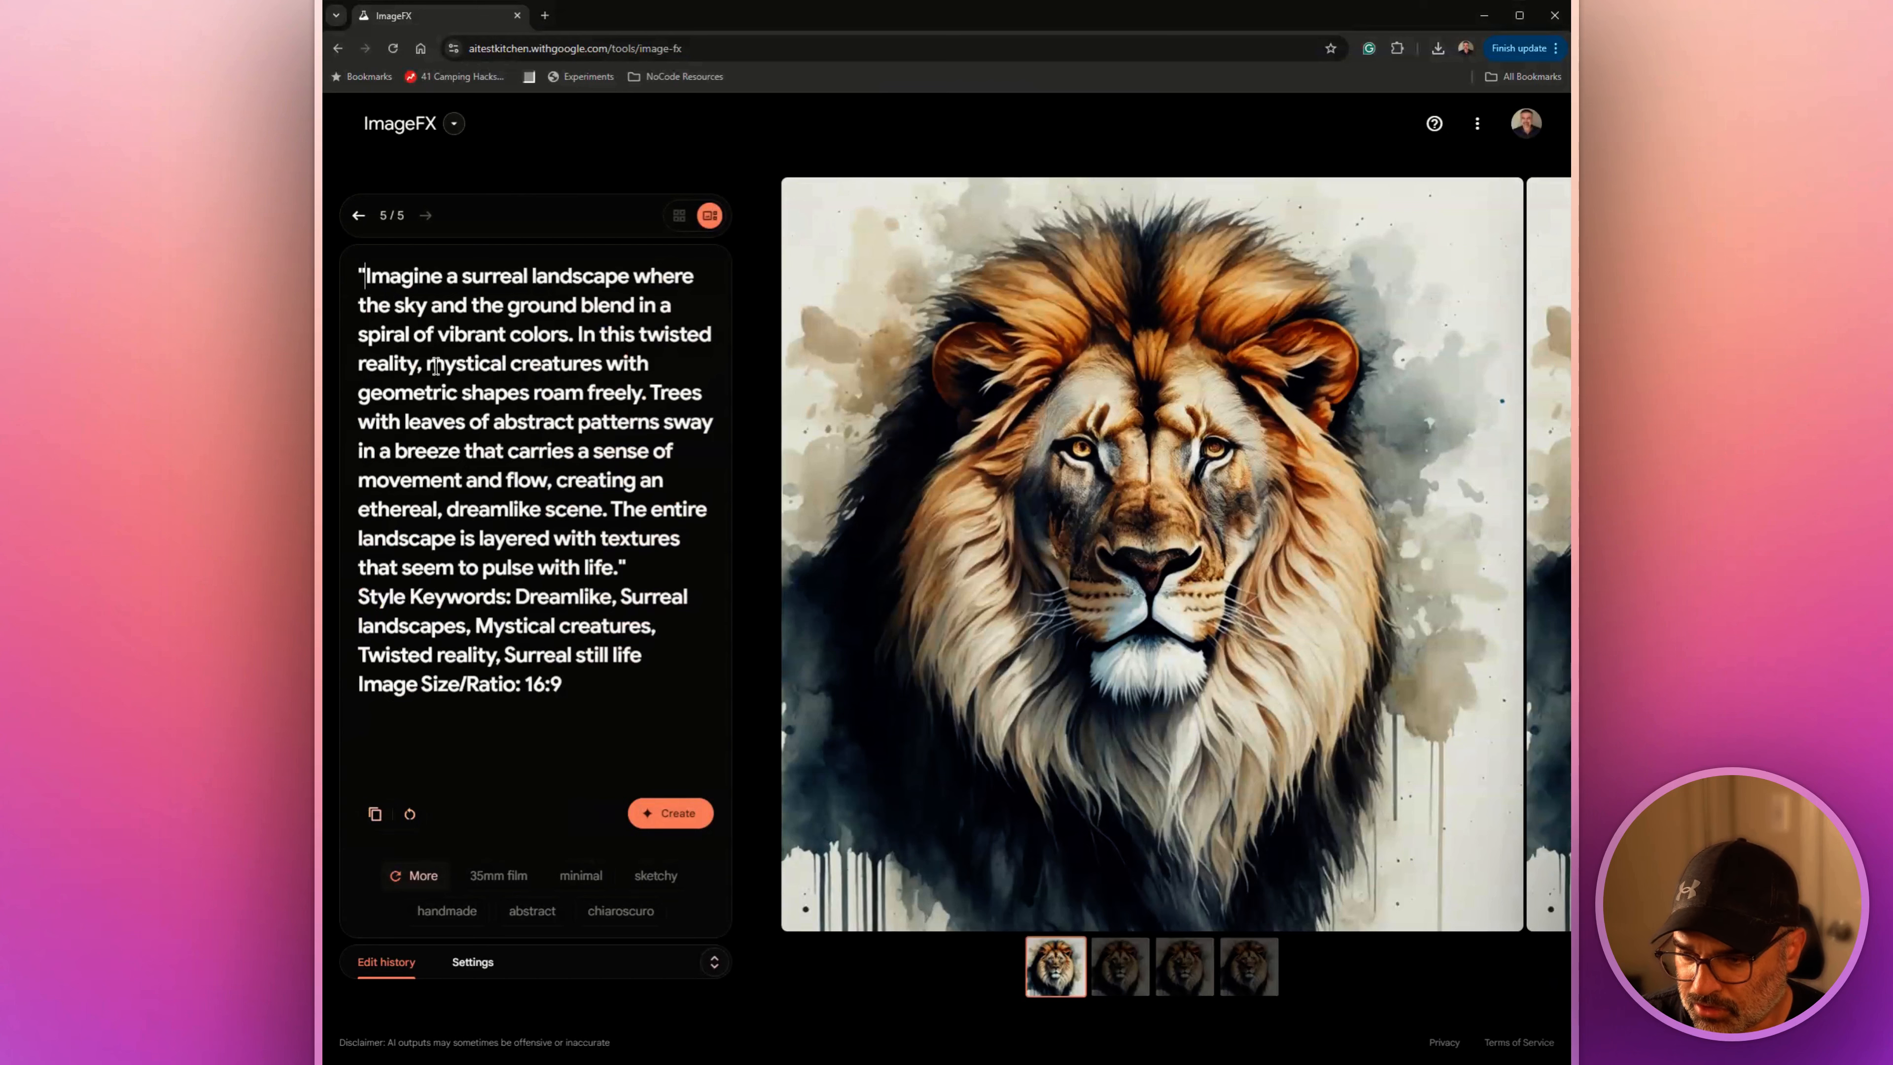
Remove the quotation marks around the surreal landscape description and generate the images
{"action": "key", "text": "BackSpace"}
{"action": "left_click", "coordinate": [631, 568]}
{"action": "key", "text": "BackSpace"}
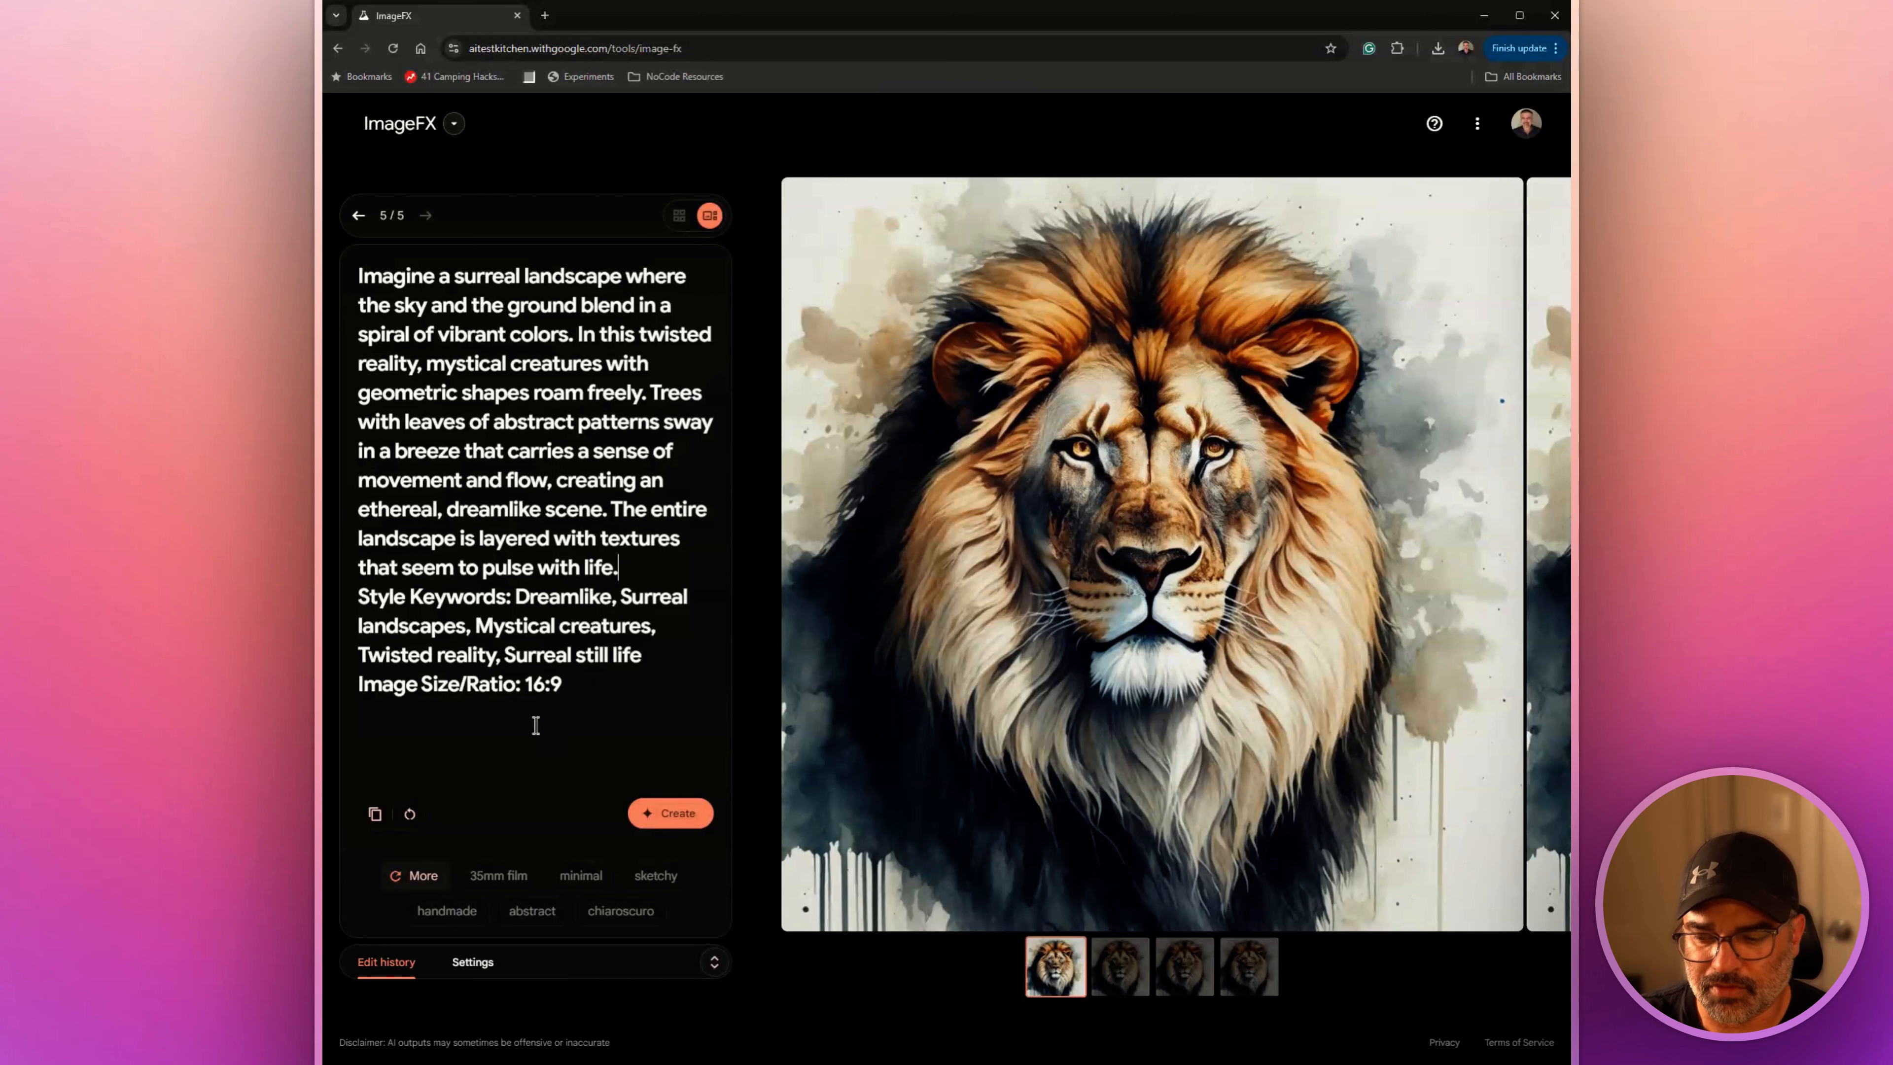
{"action": "left_click", "coordinate": [680, 817]}
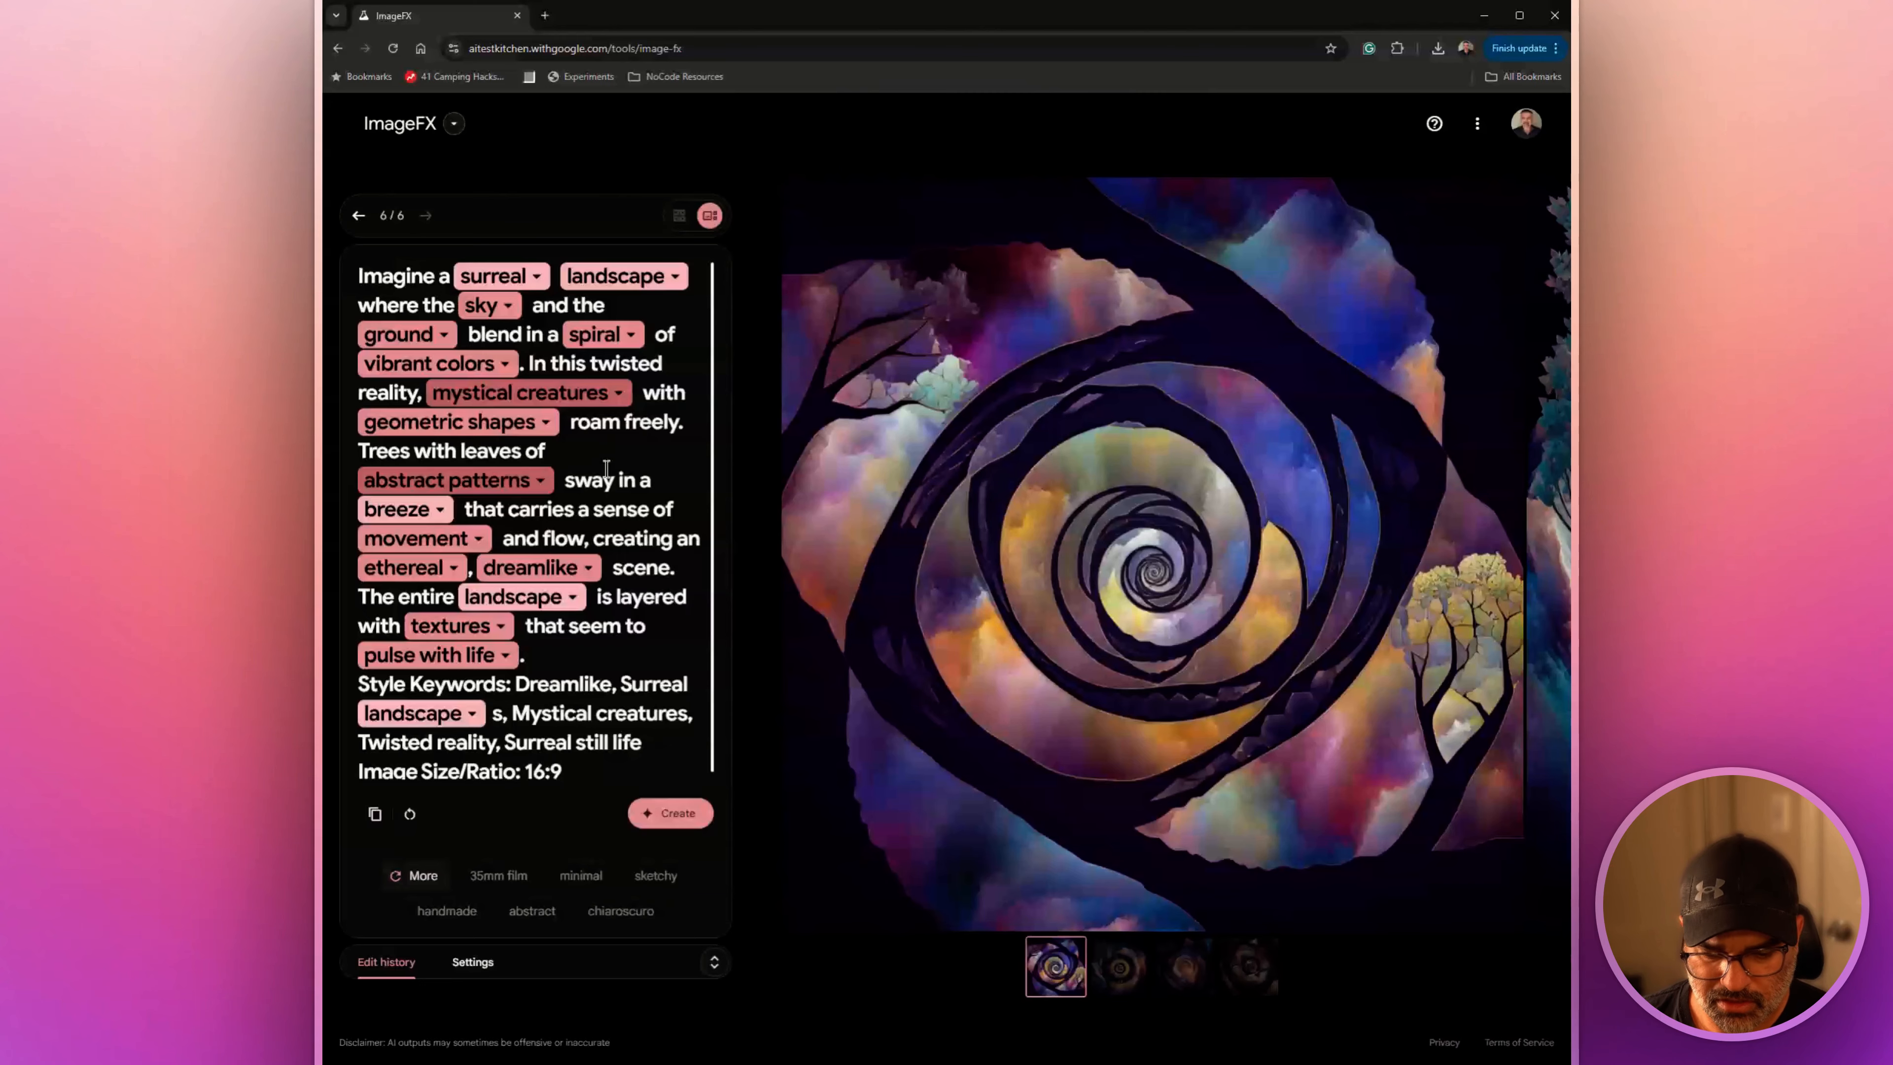
View the four surreal landscape images one by one at full size and return to the first one
{"action": "left_click", "coordinate": [1102, 969]}
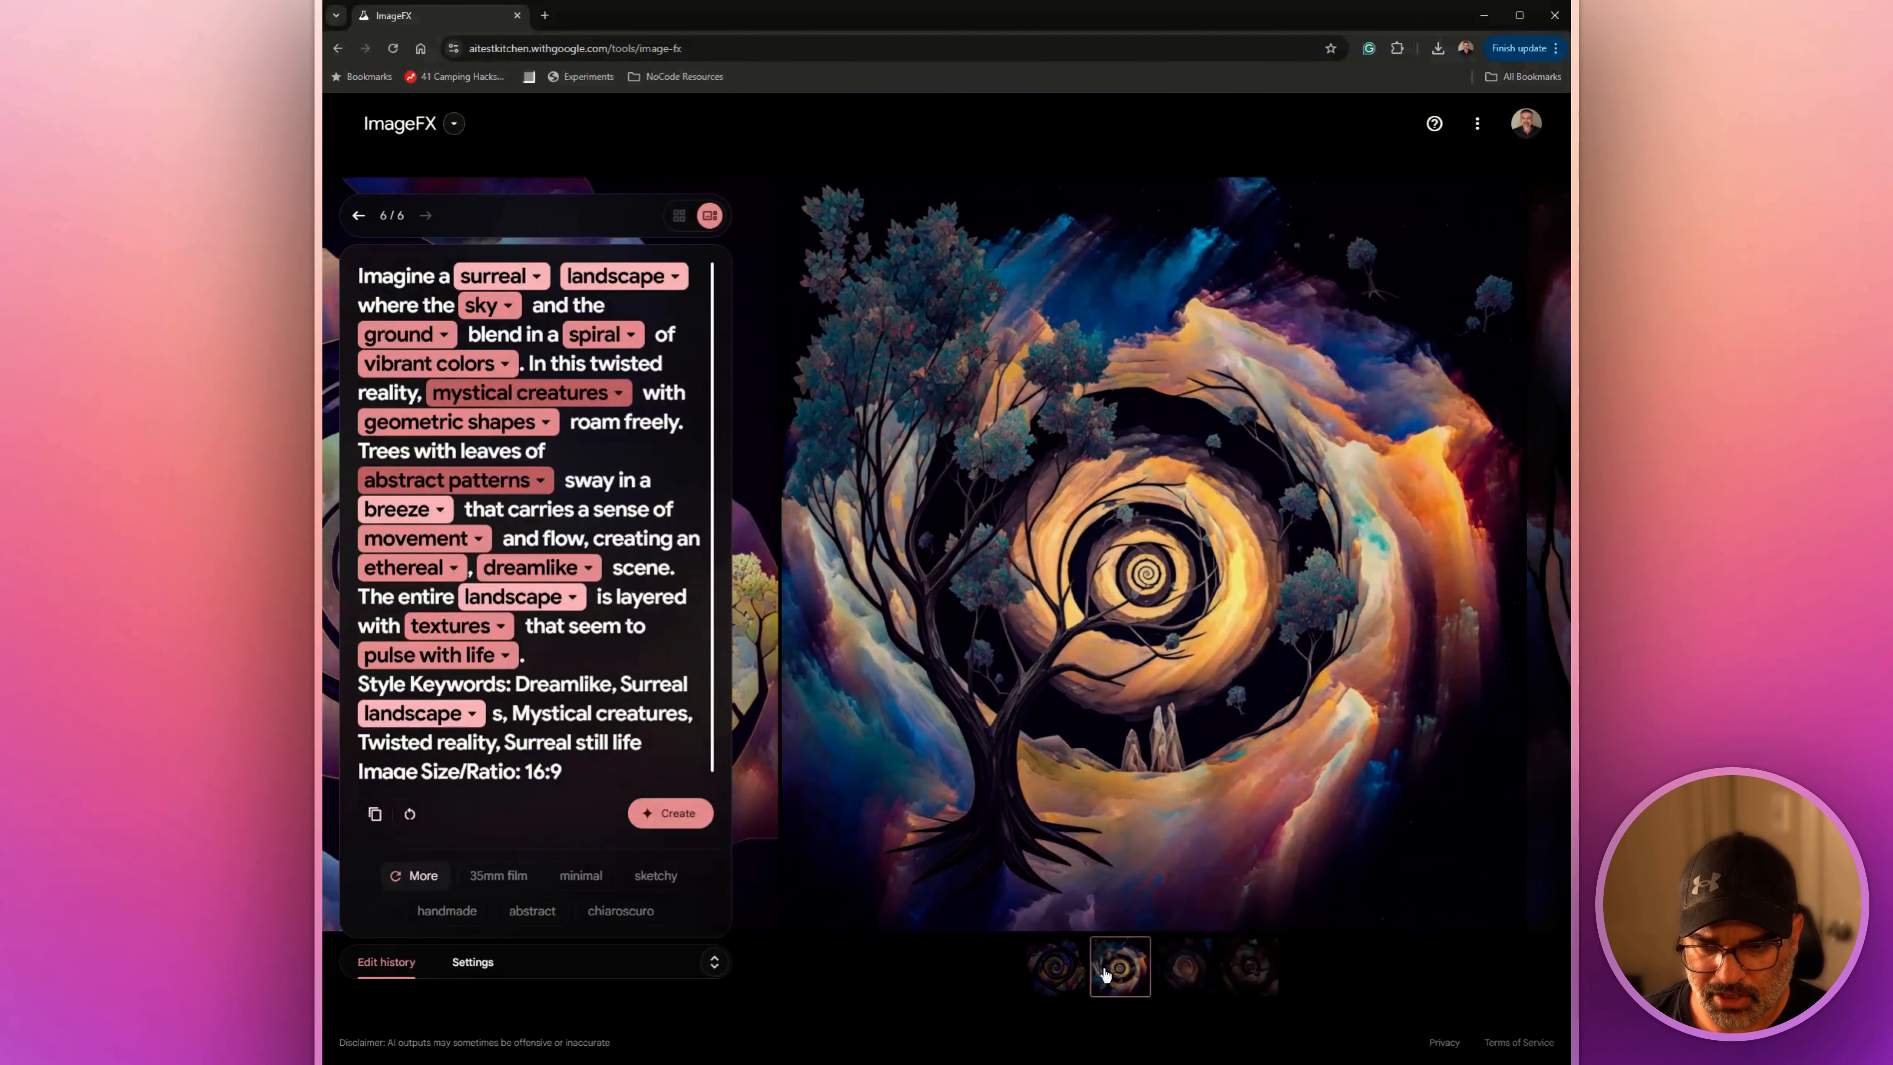
{"action": "left_click", "coordinate": [1184, 967]}
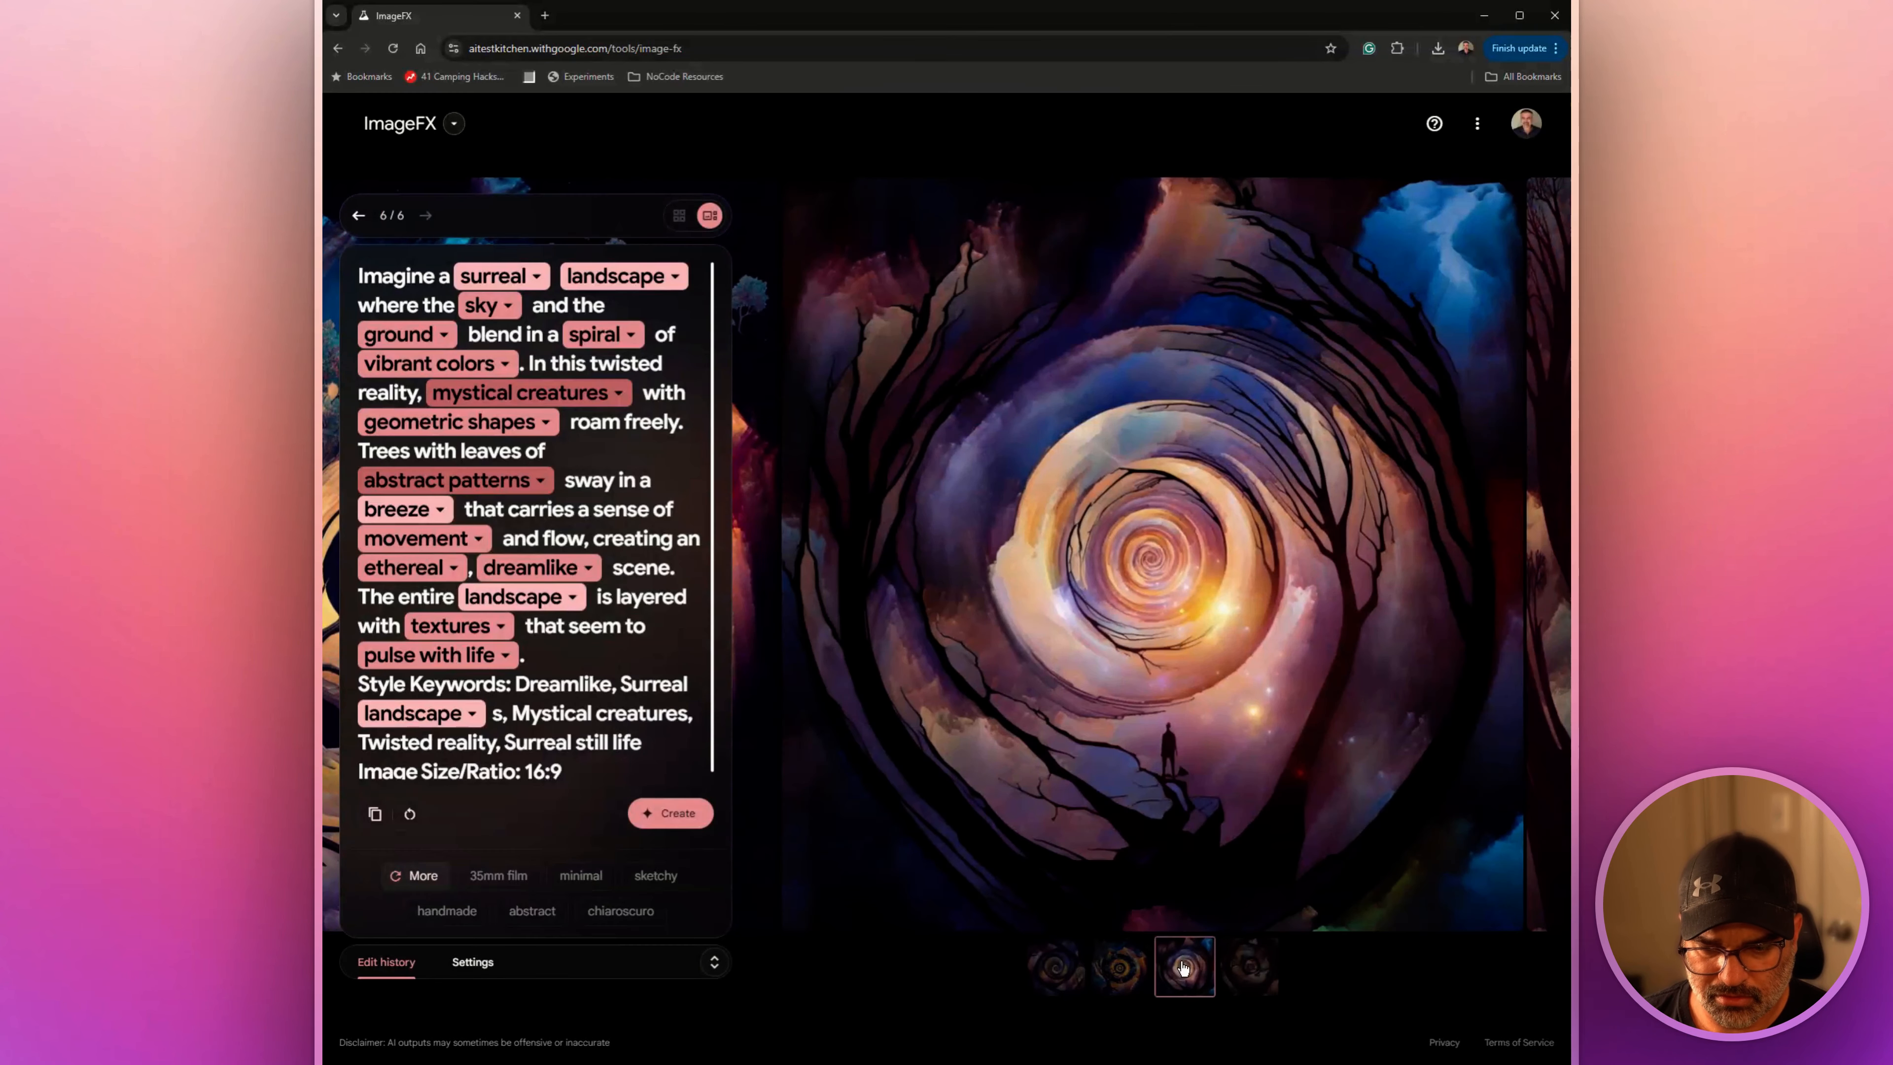
{"action": "left_click", "coordinate": [1265, 973]}
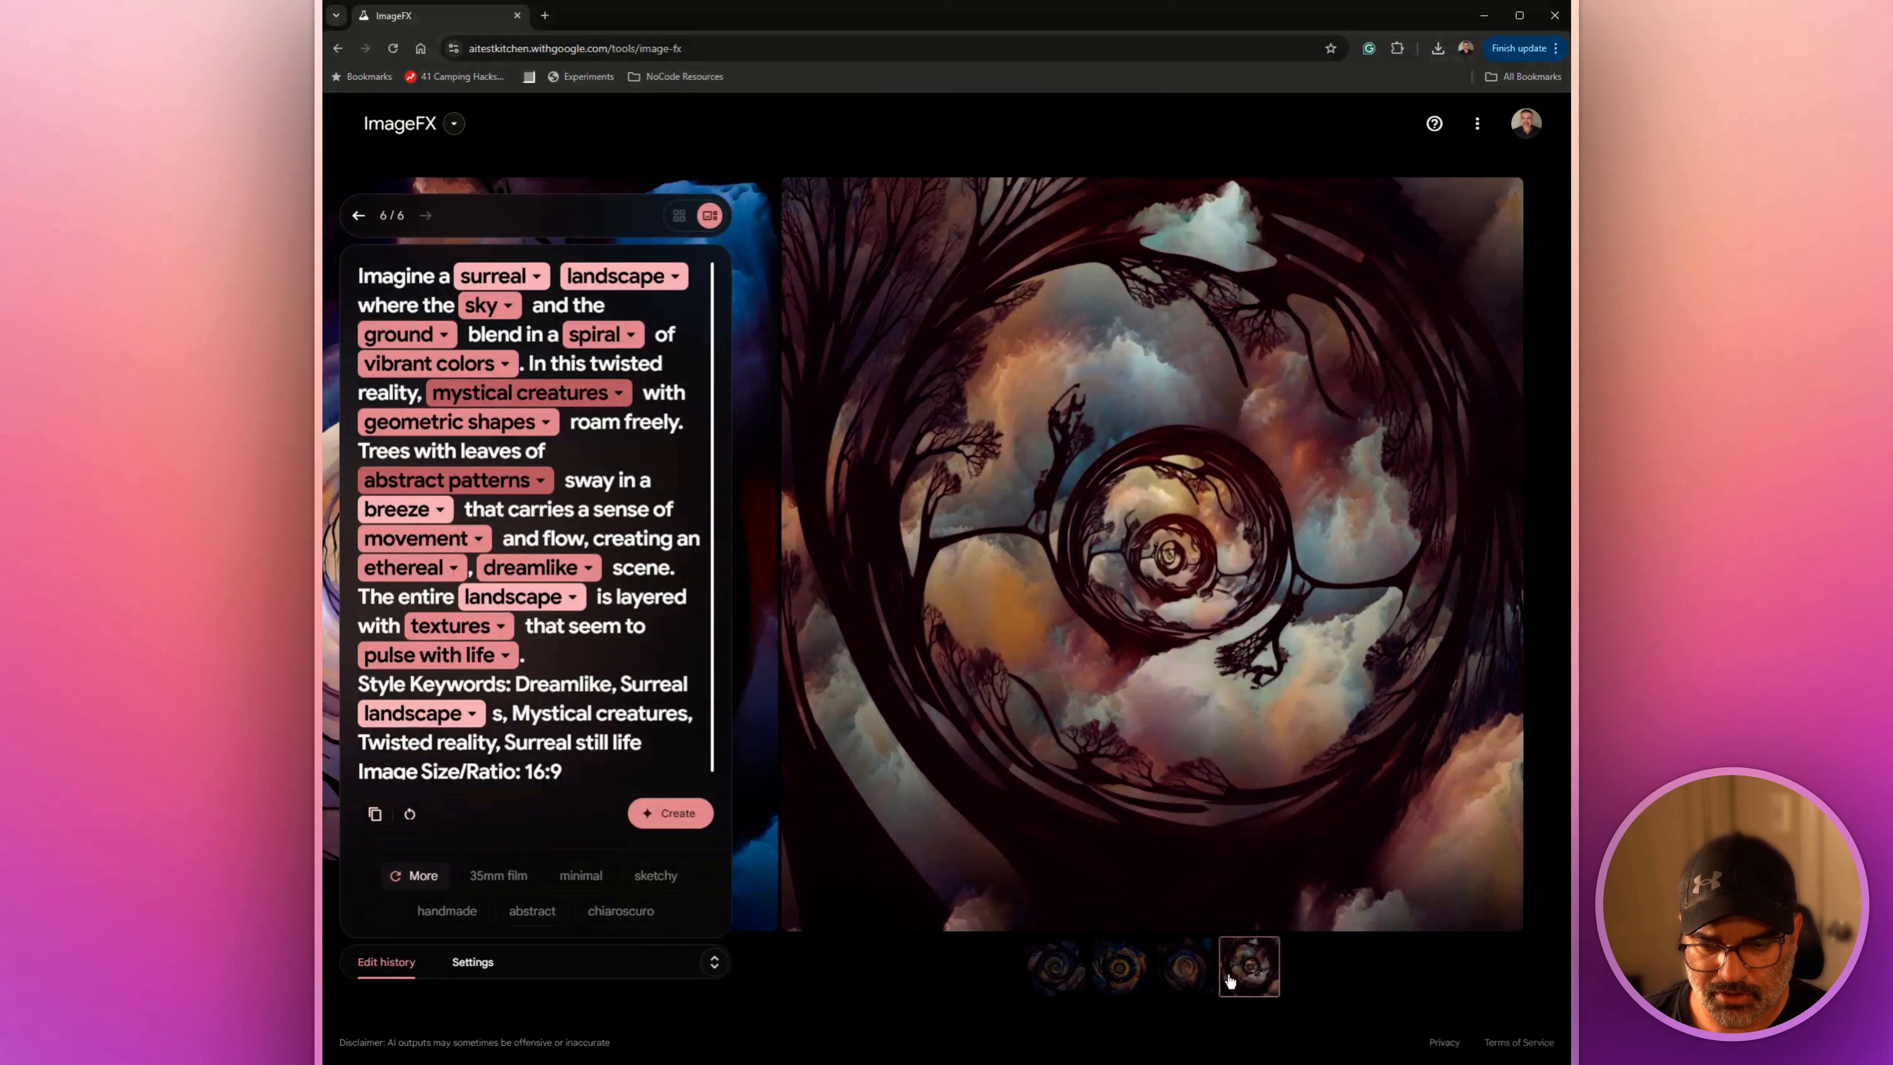
{"action": "left_click", "coordinate": [1207, 982]}
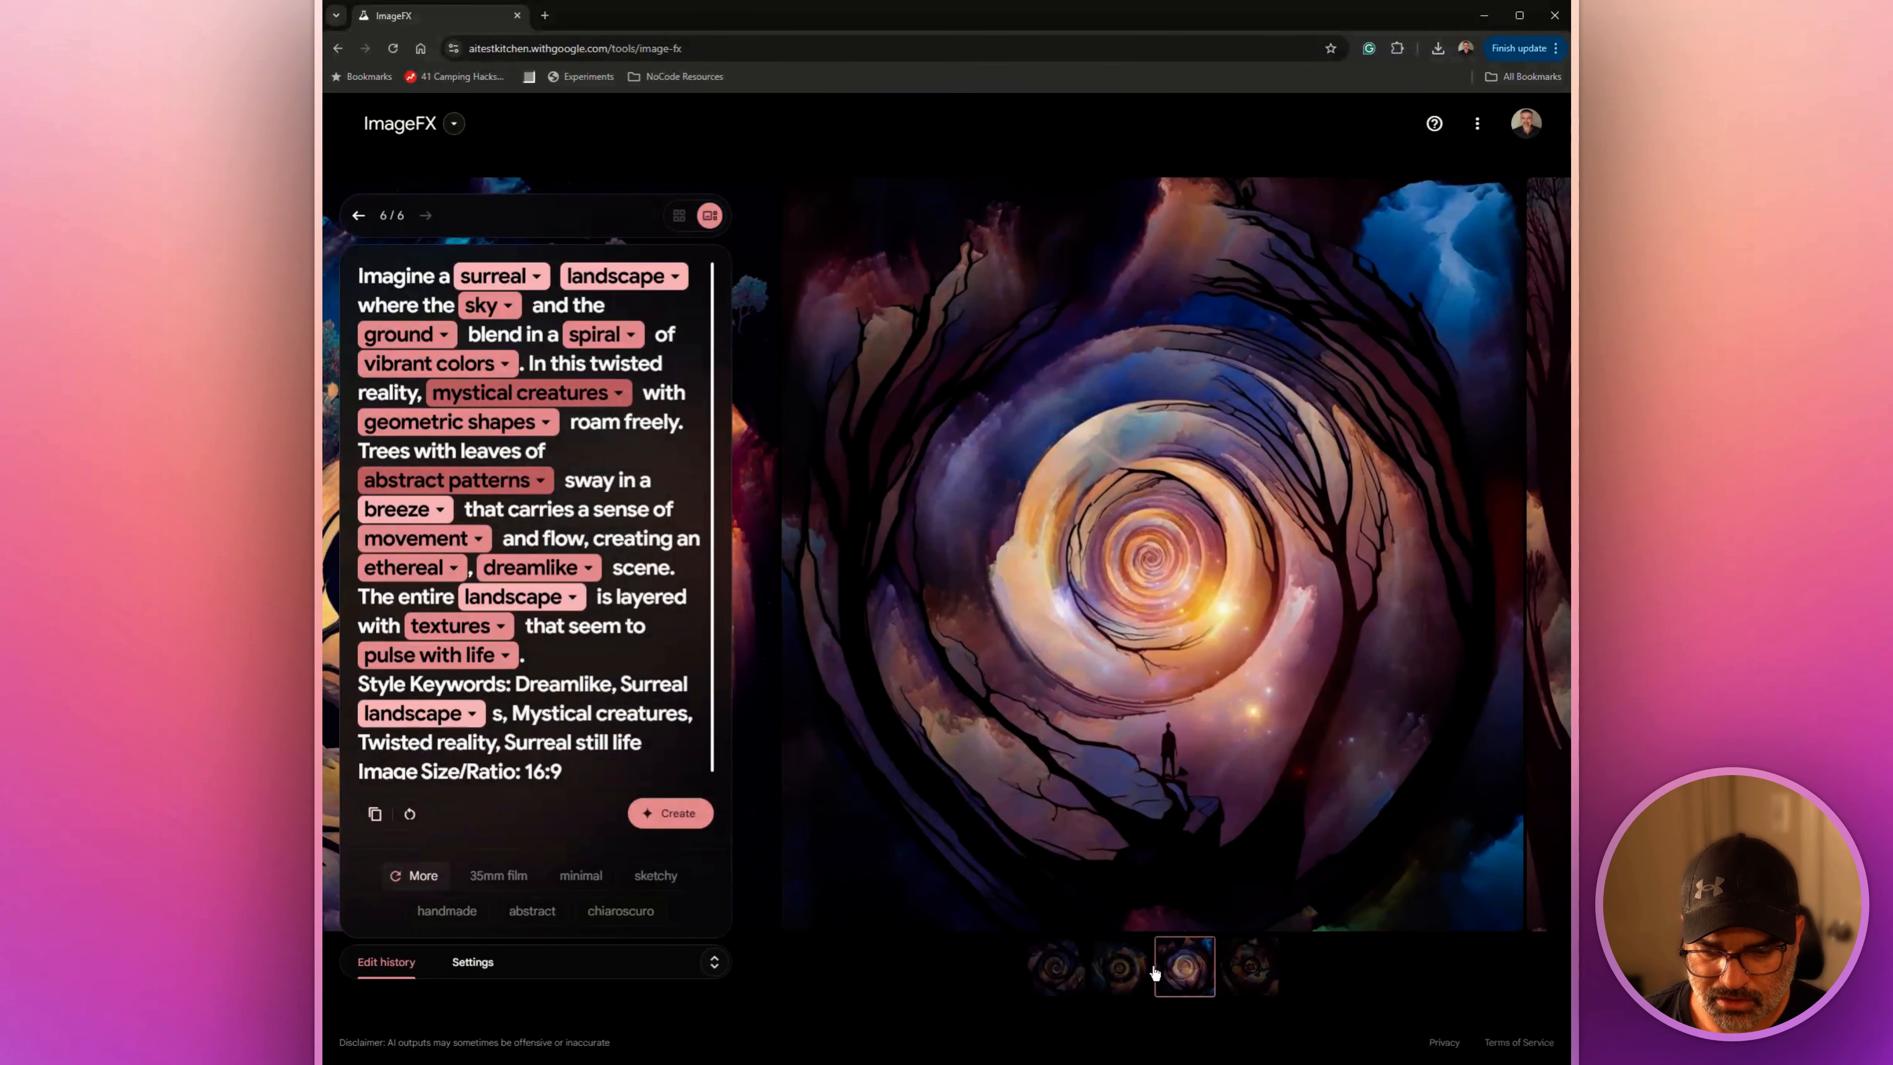
{"action": "left_click", "coordinate": [1120, 975]}
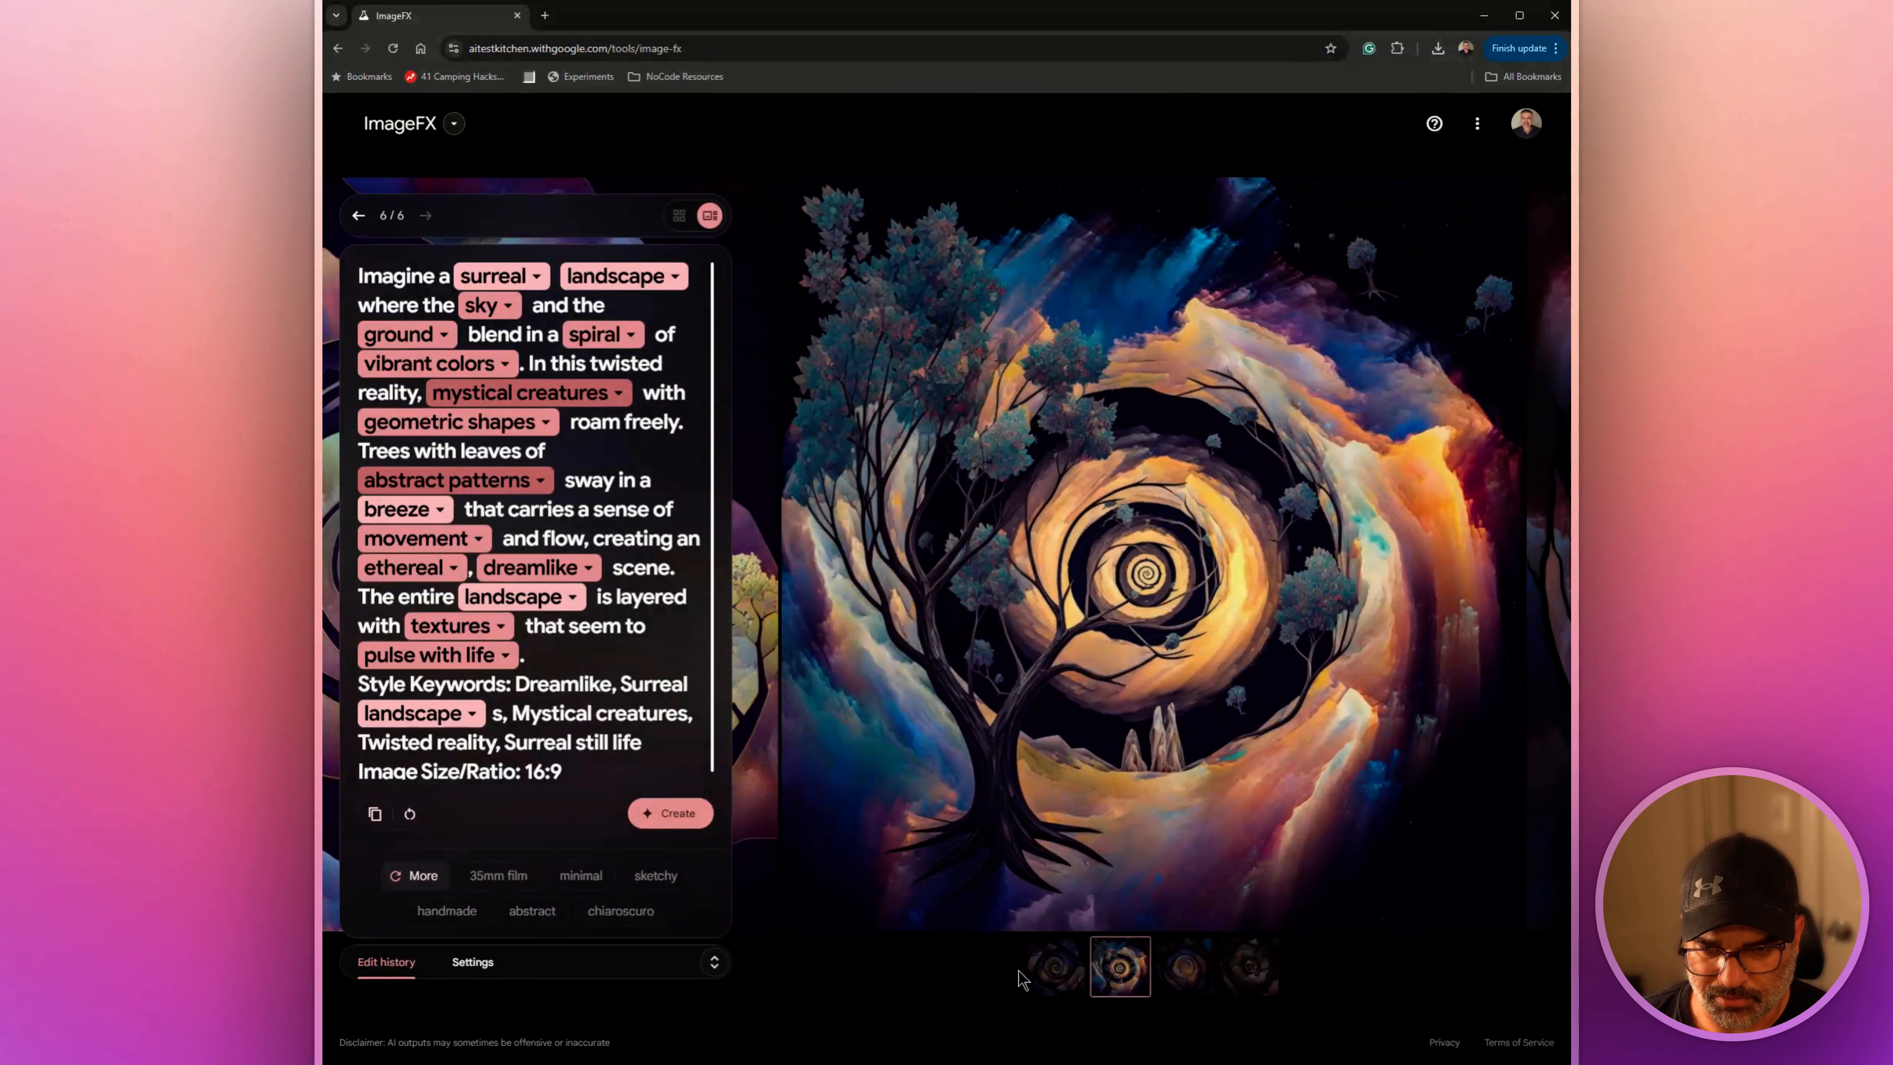
{"action": "left_click", "coordinate": [1046, 975]}
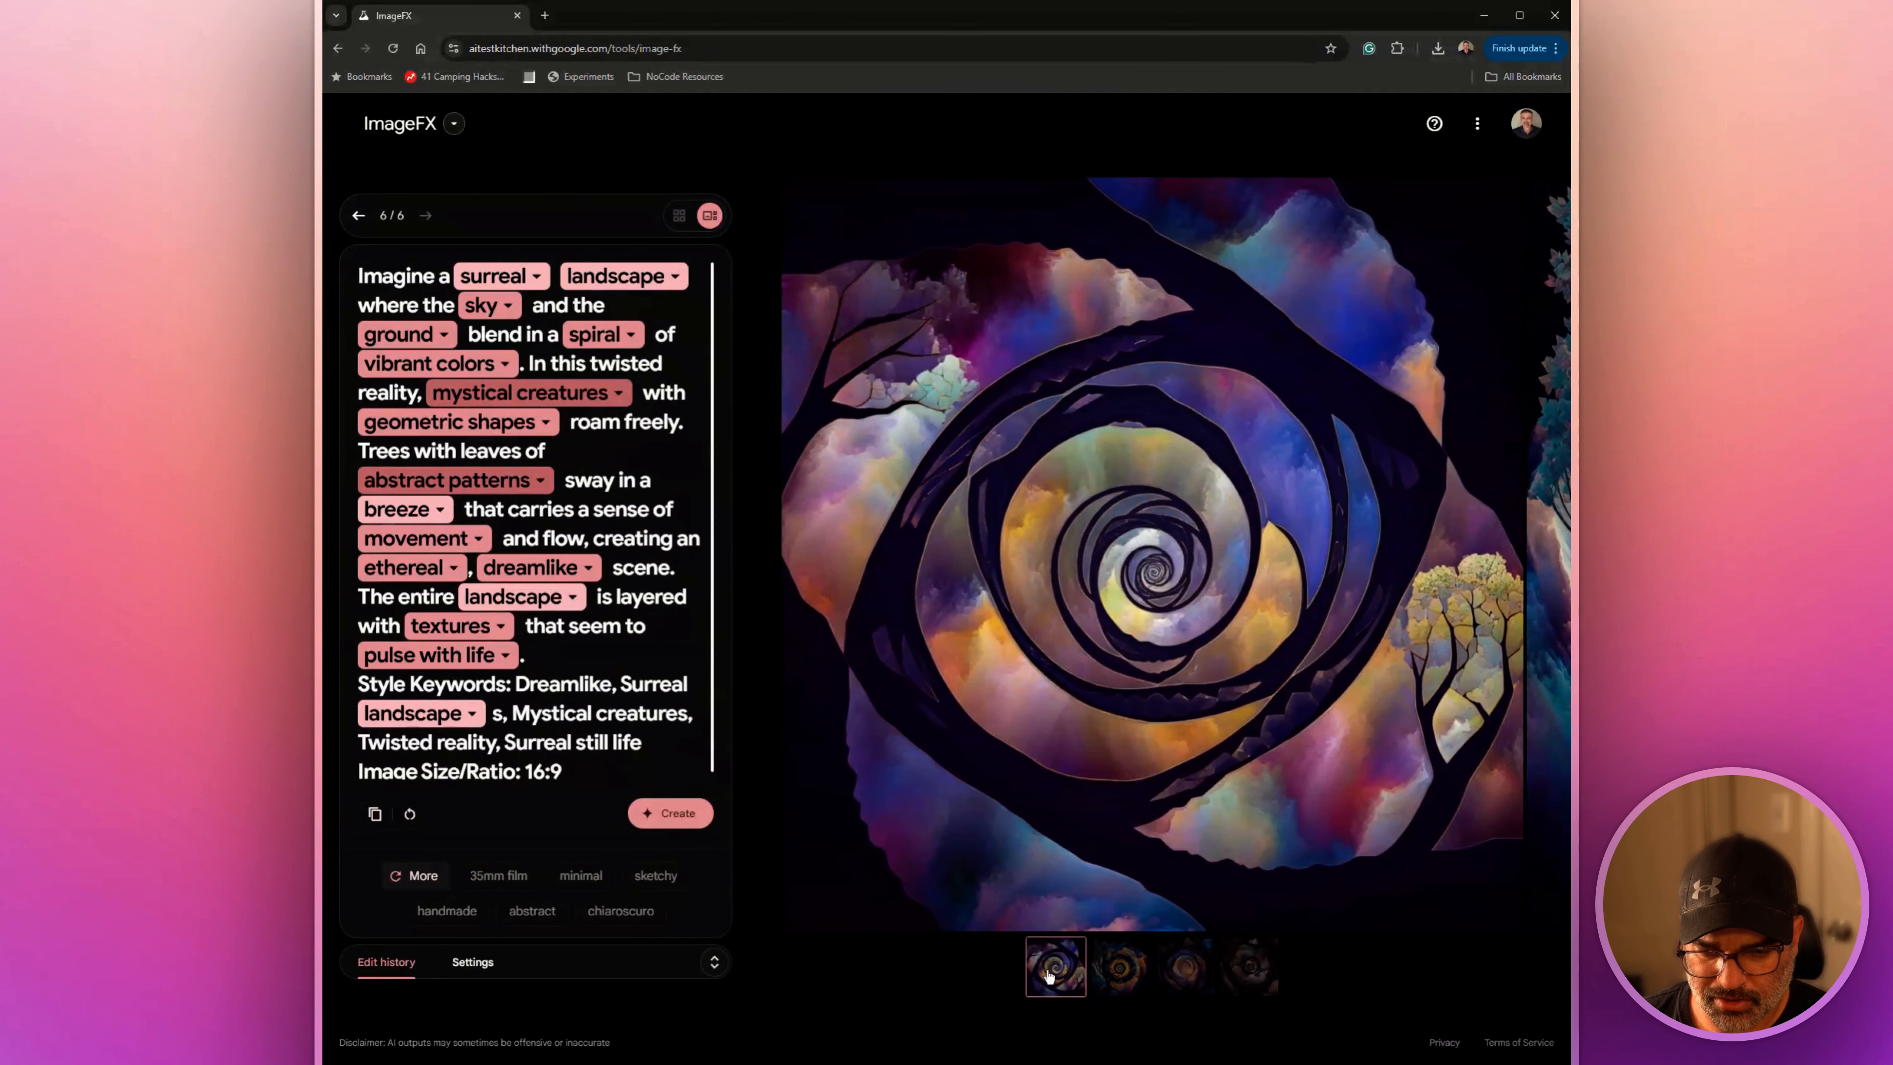
{"action": "left_click", "coordinate": [1115, 973]}
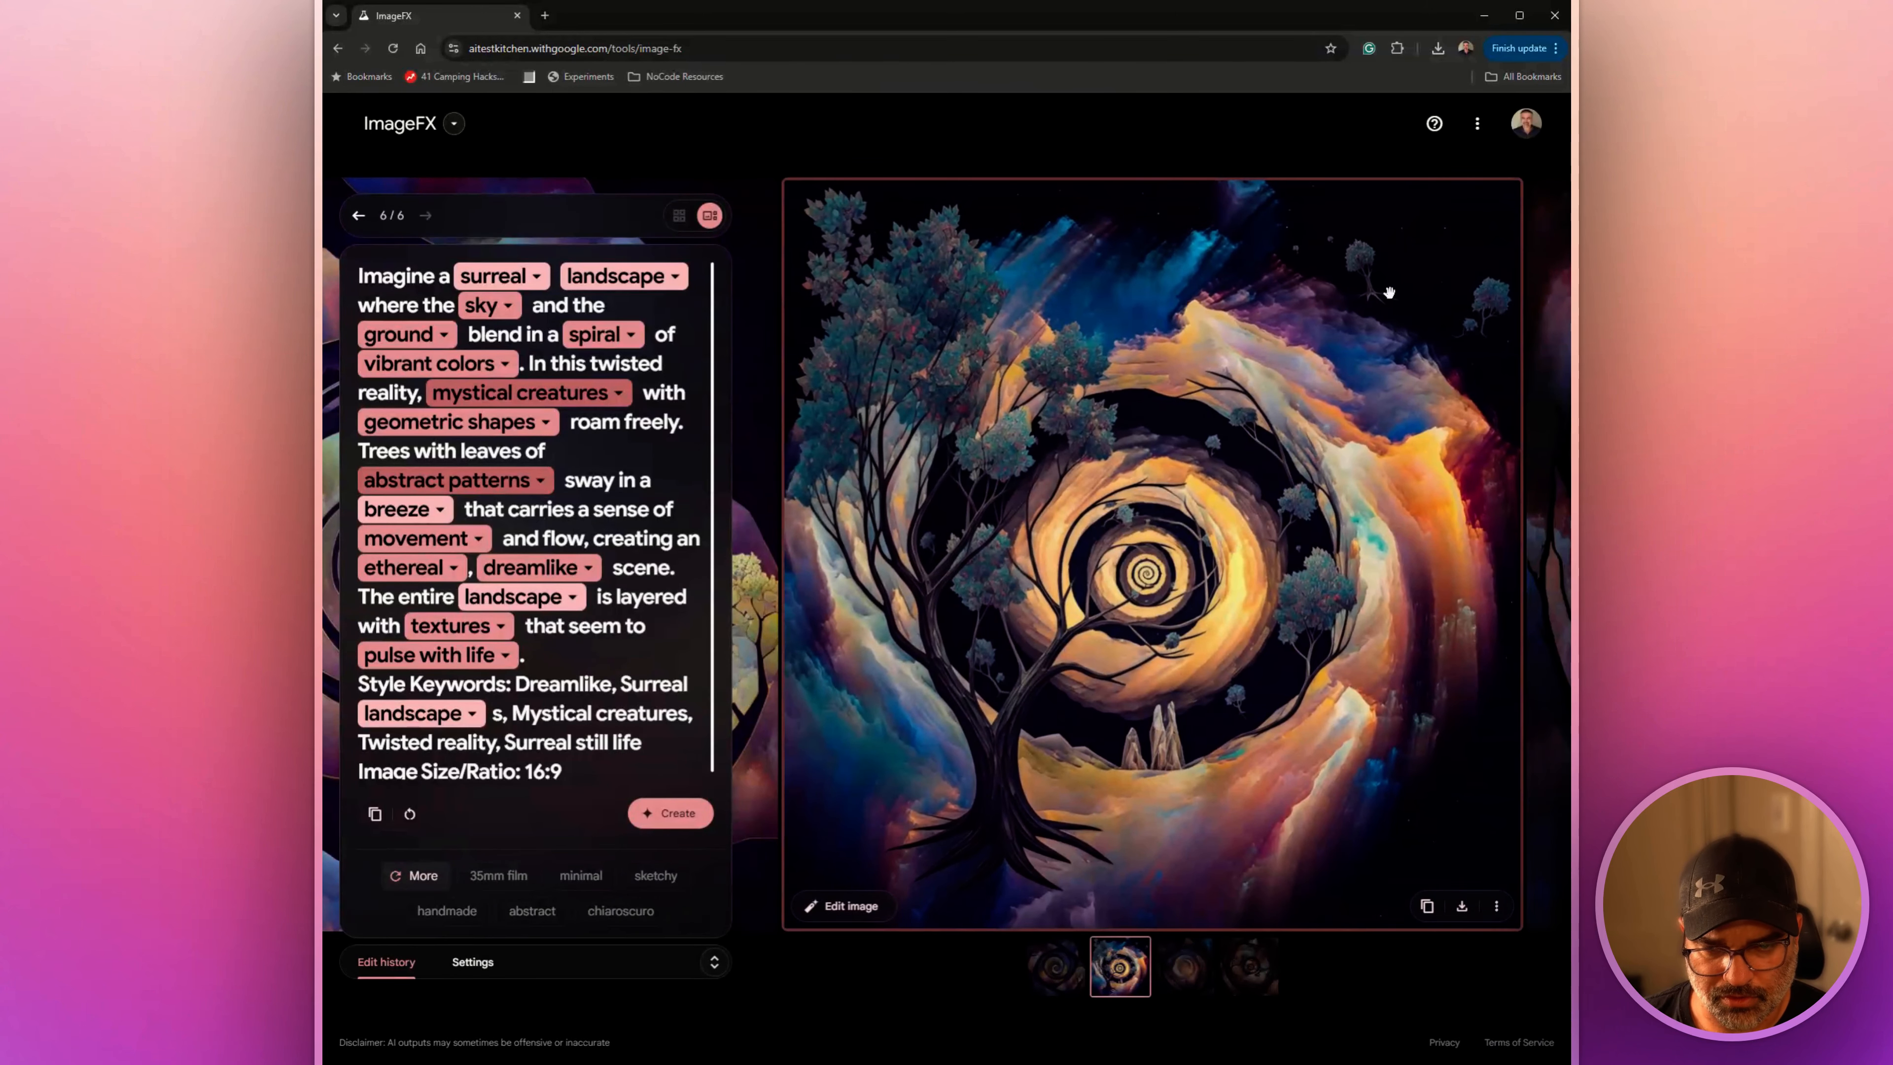
{"action": "left_click", "coordinate": [1060, 972]}
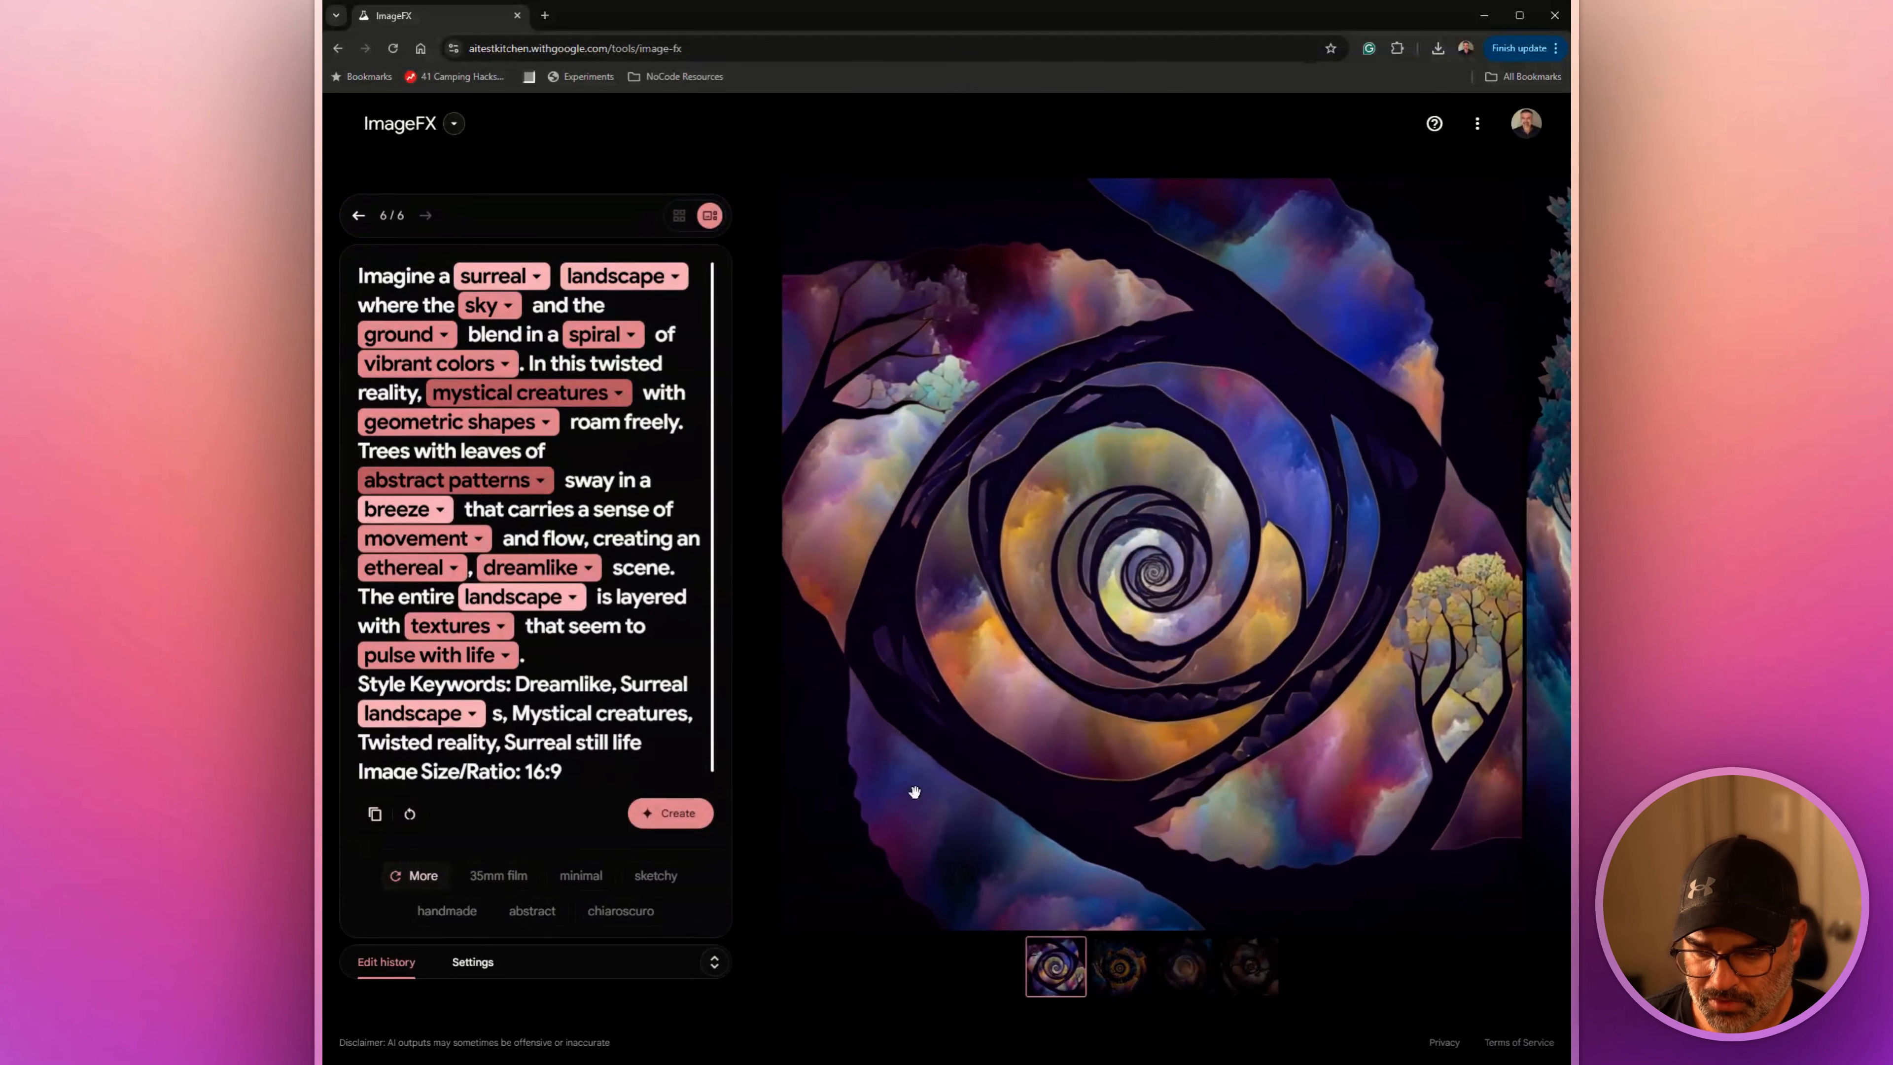
Review the alternative terms offered for "vibrant colors", "mystical creatures", "spiral" and "landscape" in the surreal prompt, keeping the original wording
{"action": "left_click", "coordinate": [503, 365]}
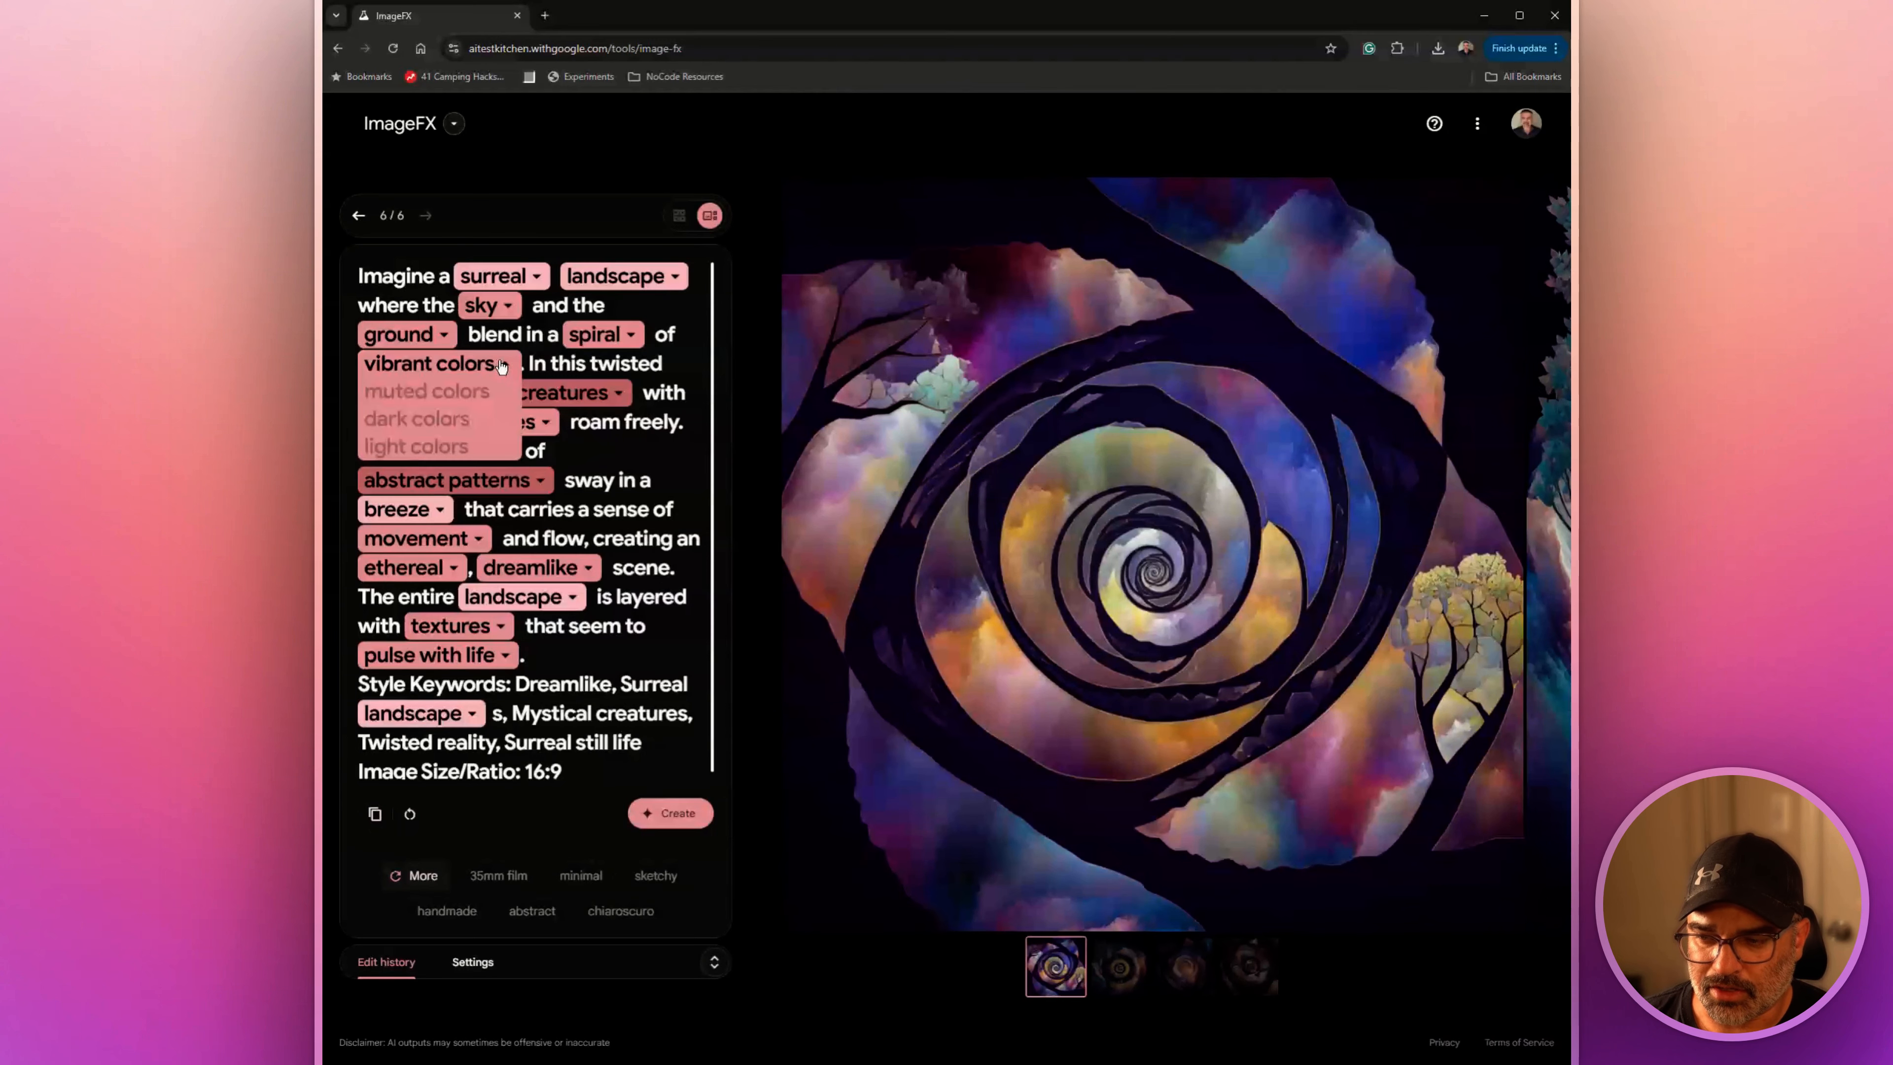
{"action": "left_click", "coordinate": [502, 366]}
{"action": "left_click", "coordinate": [572, 402]}
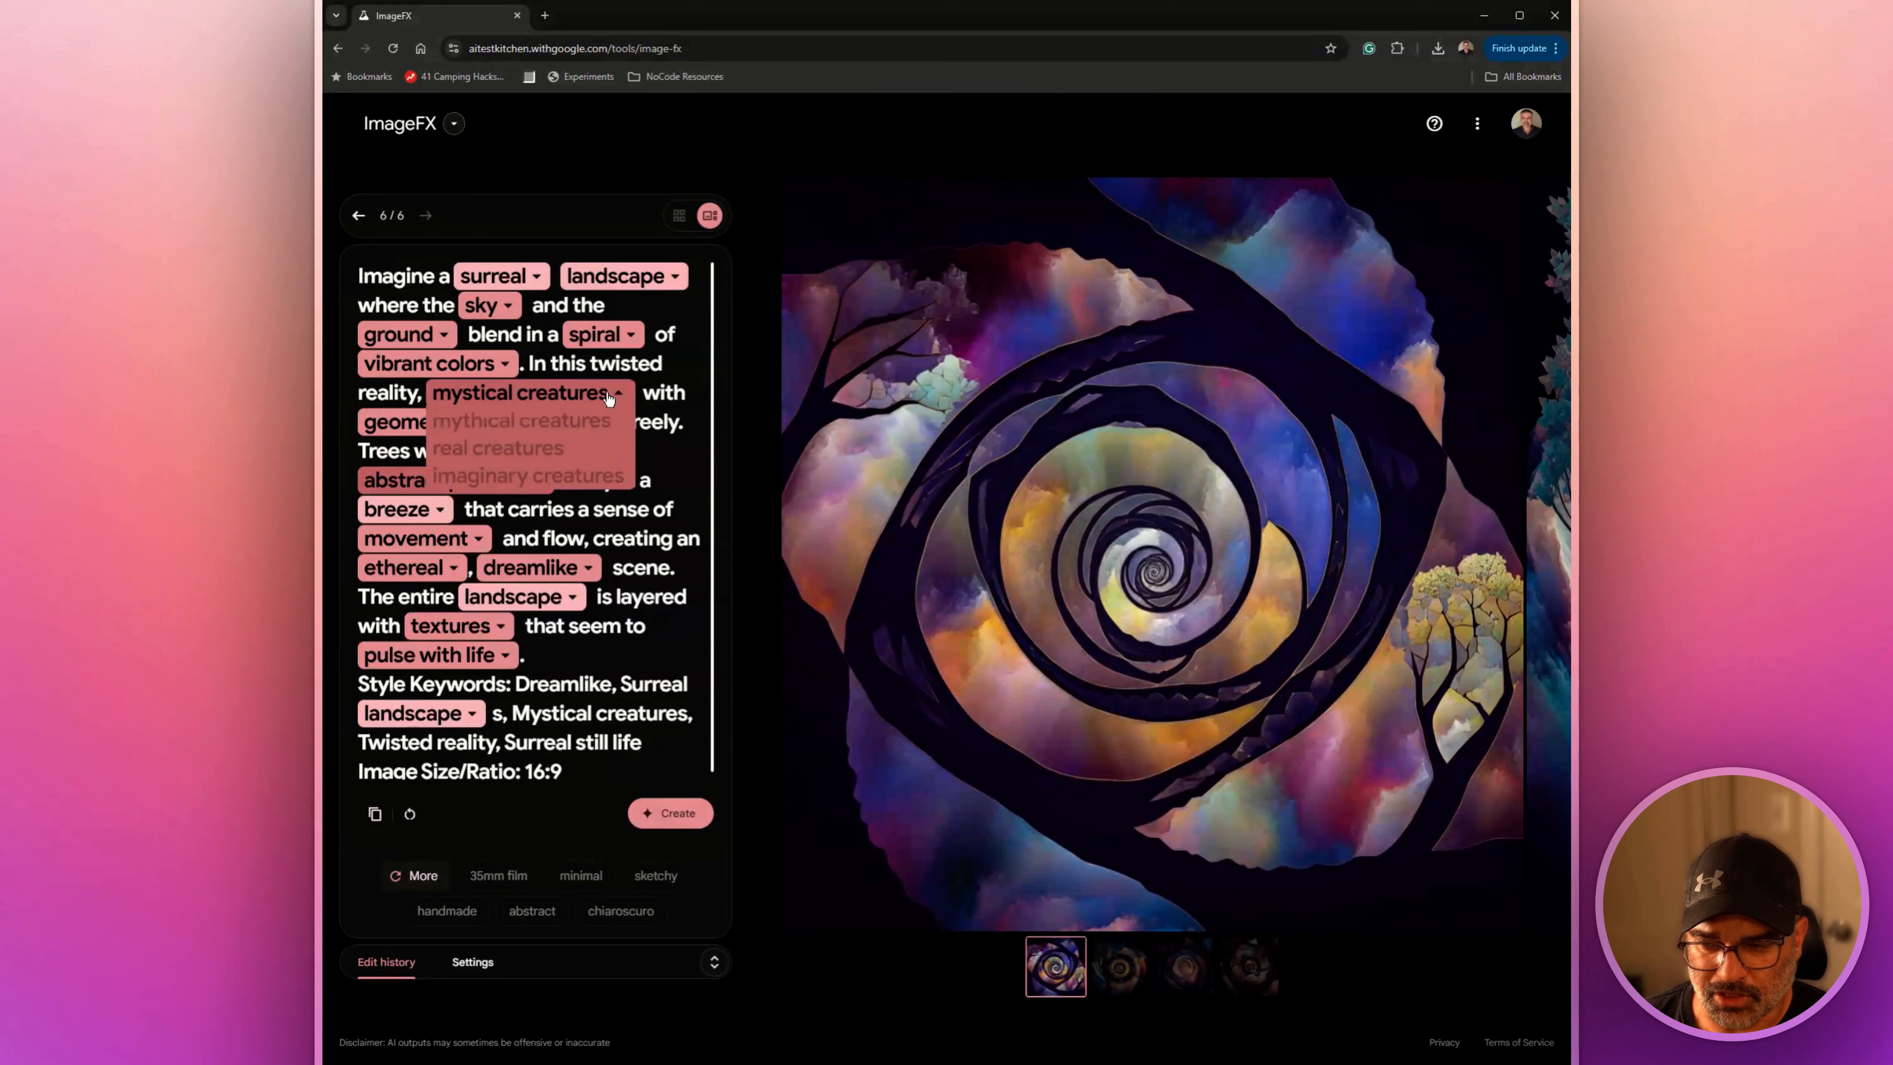
{"action": "left_click", "coordinate": [614, 340]}
{"action": "left_click", "coordinate": [614, 339]}
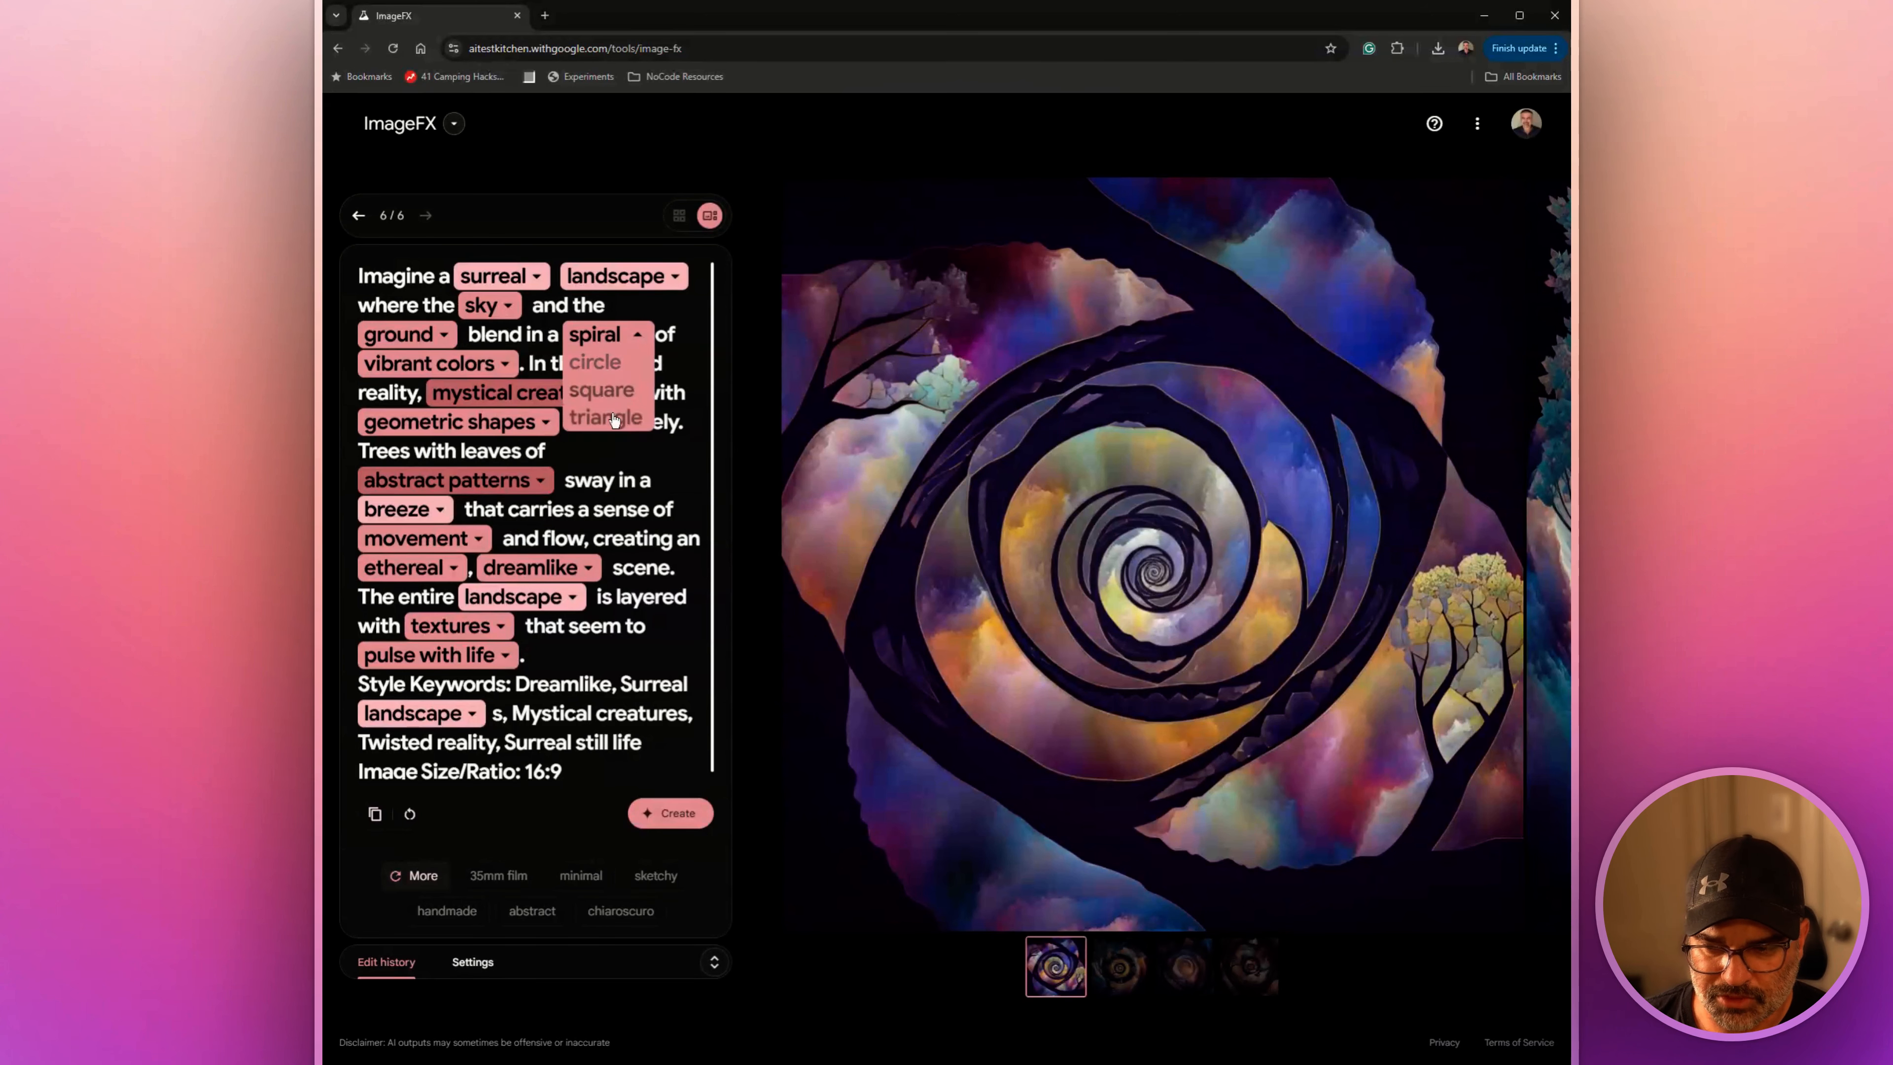
{"action": "left_click", "coordinate": [631, 281]}
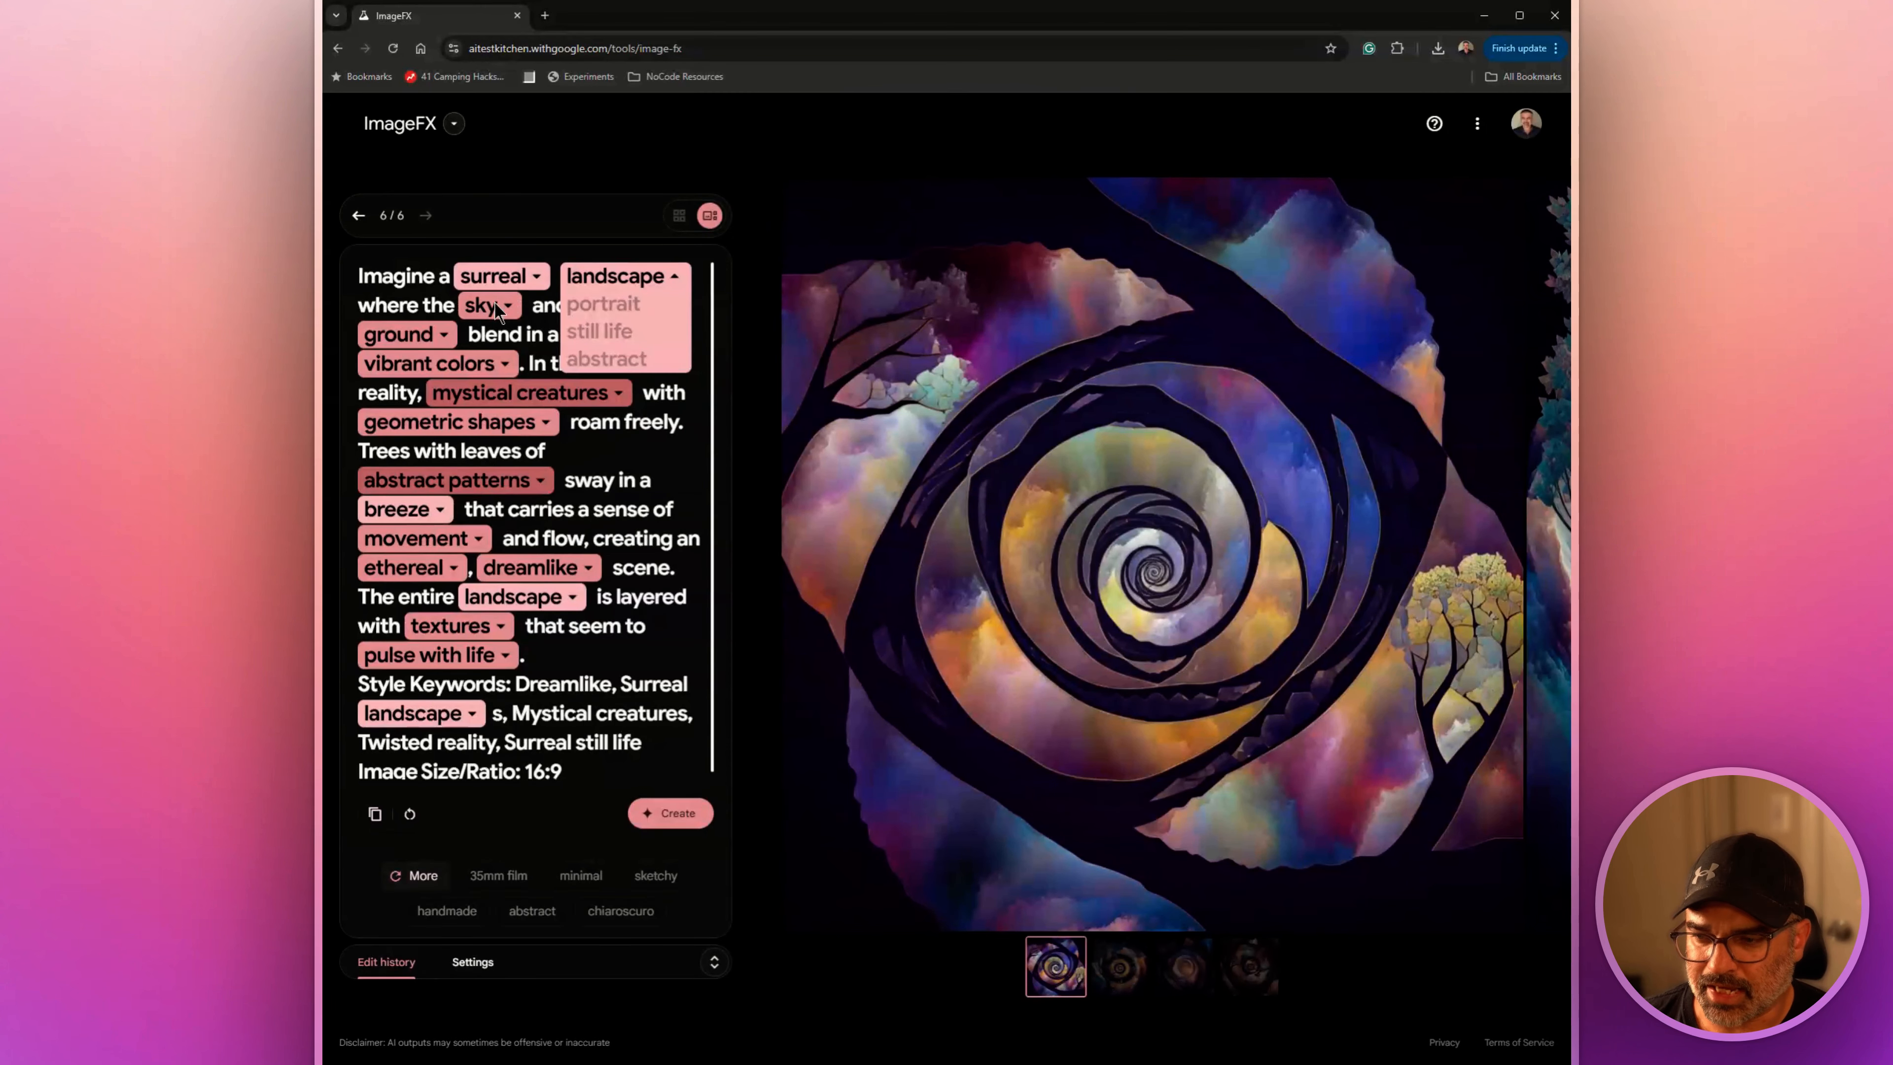
{"action": "left_click", "coordinate": [590, 728]}
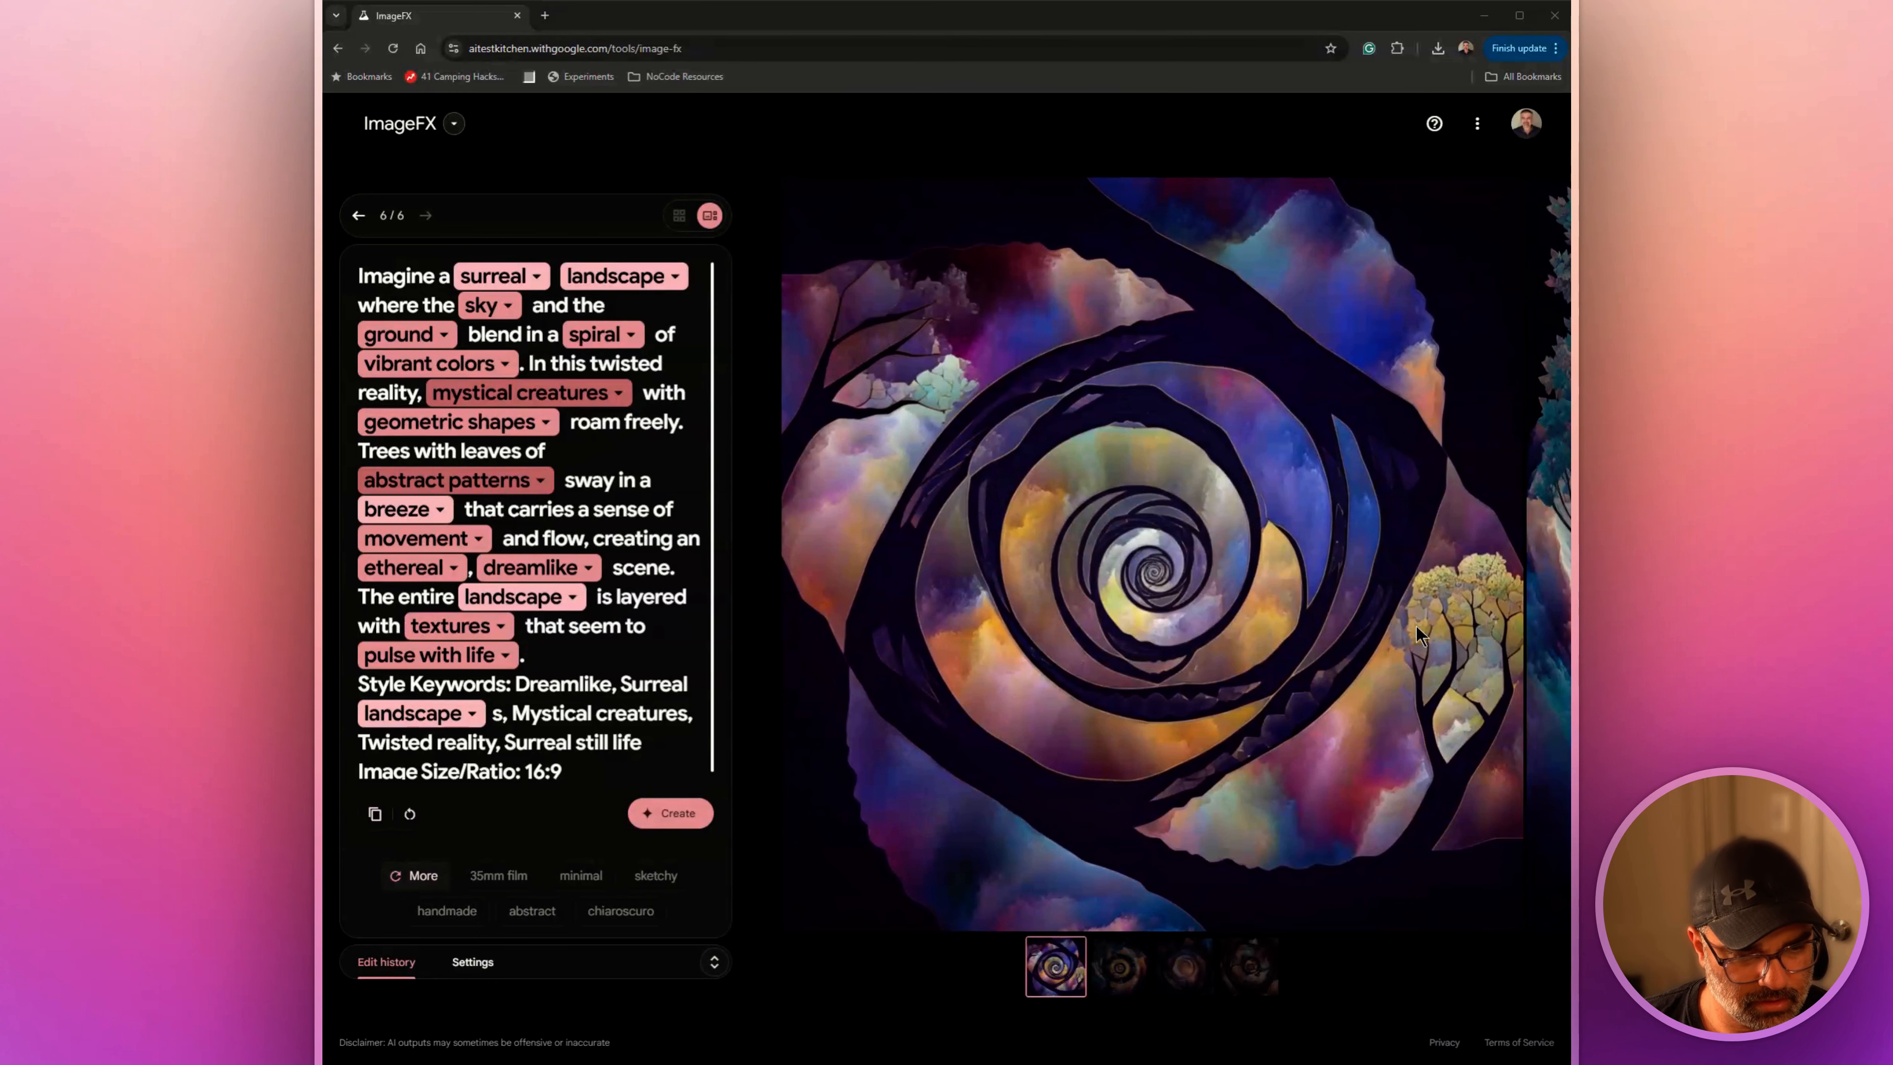
Replace the surreal prompt with the pasted majestic mountains sunset prompt, including its style keywords and 16:9 ratio, and generate the images
{"action": "left_click", "coordinate": [405, 819]}
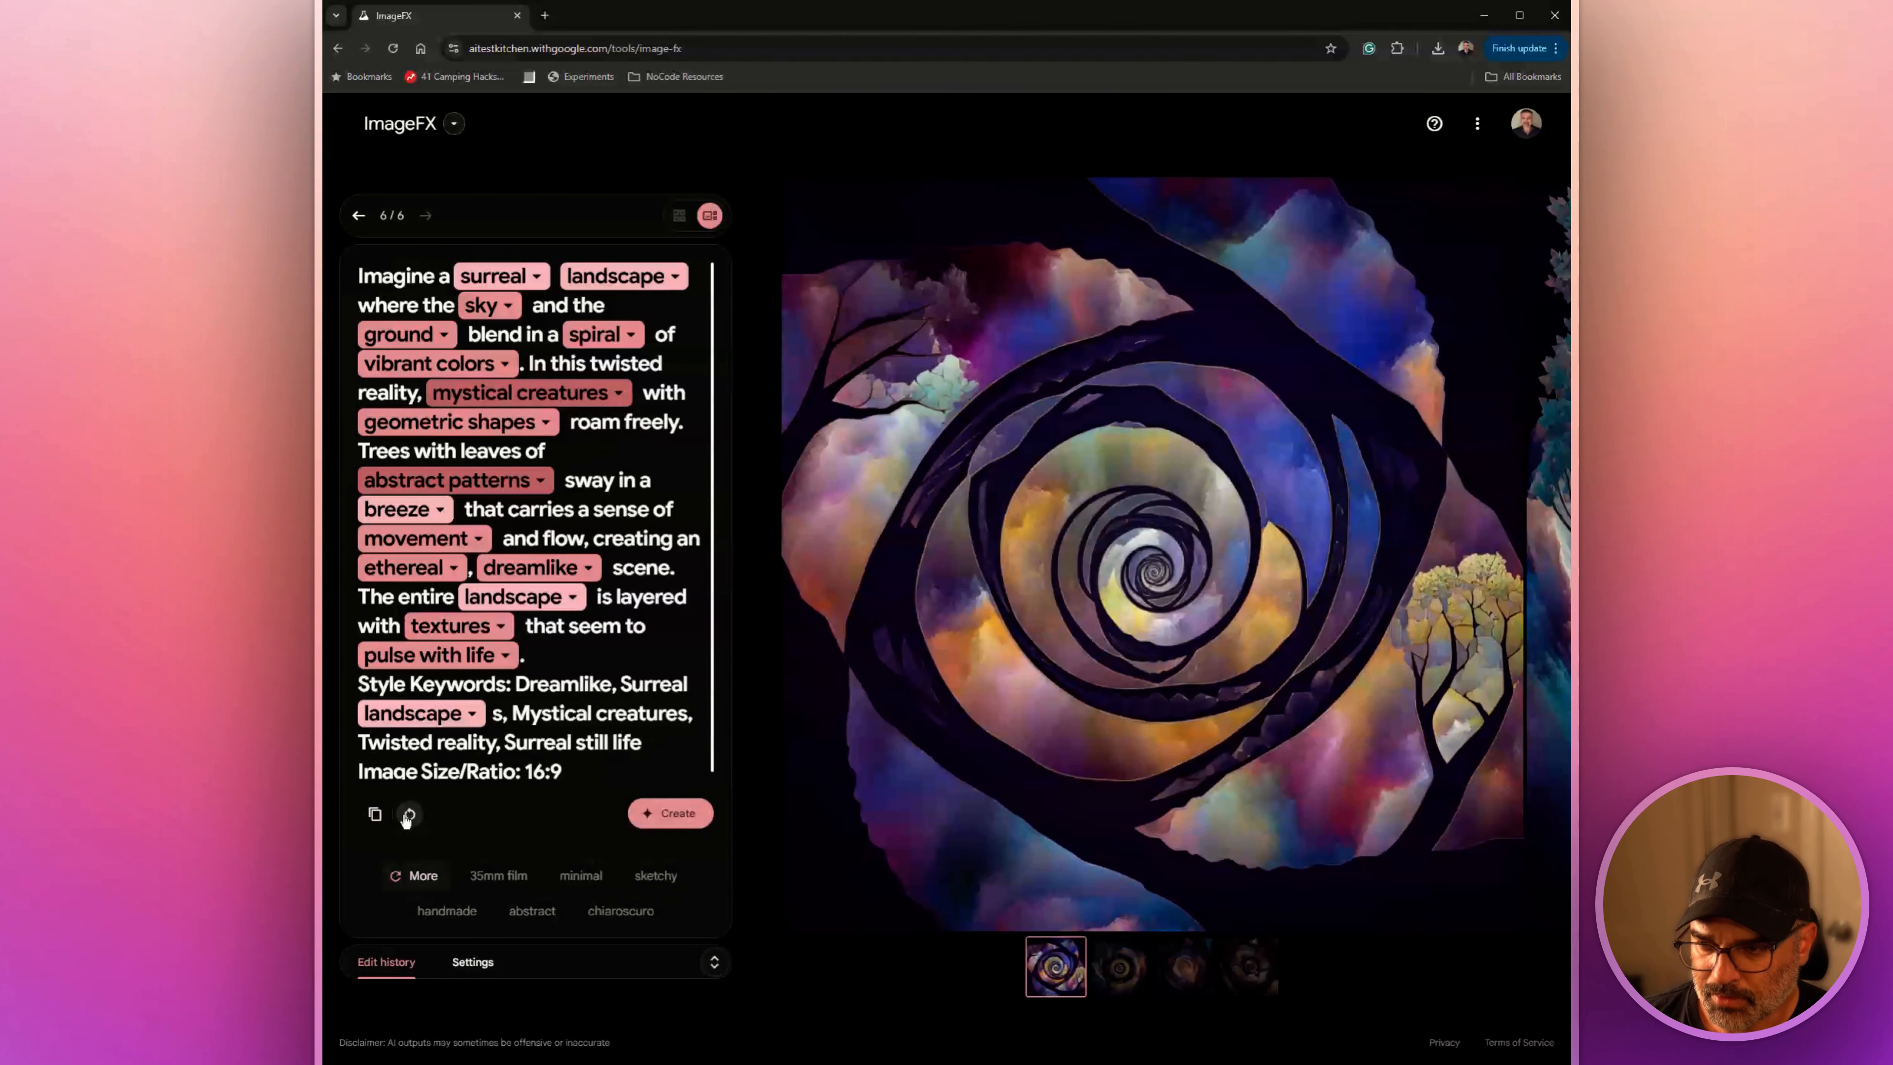
{"action": "left_click", "coordinate": [407, 816]}
{"action": "type", "text": "Capture the majestic beauty of towering mountains that reflect the golden hues of the sunset. Below, lush forests border glittering lakes, and far off in the distance, desert dunes cast long shadows in the fading light. This landscape photography showcases the stunning natural beauty and serene atmosphere of a pristine wilderness.\" Style Keywords: Majestic mountains, Lush forests, Glittering lakes, Desert dunes, Golden sunsets Image Size/Ratio: 16:9"}
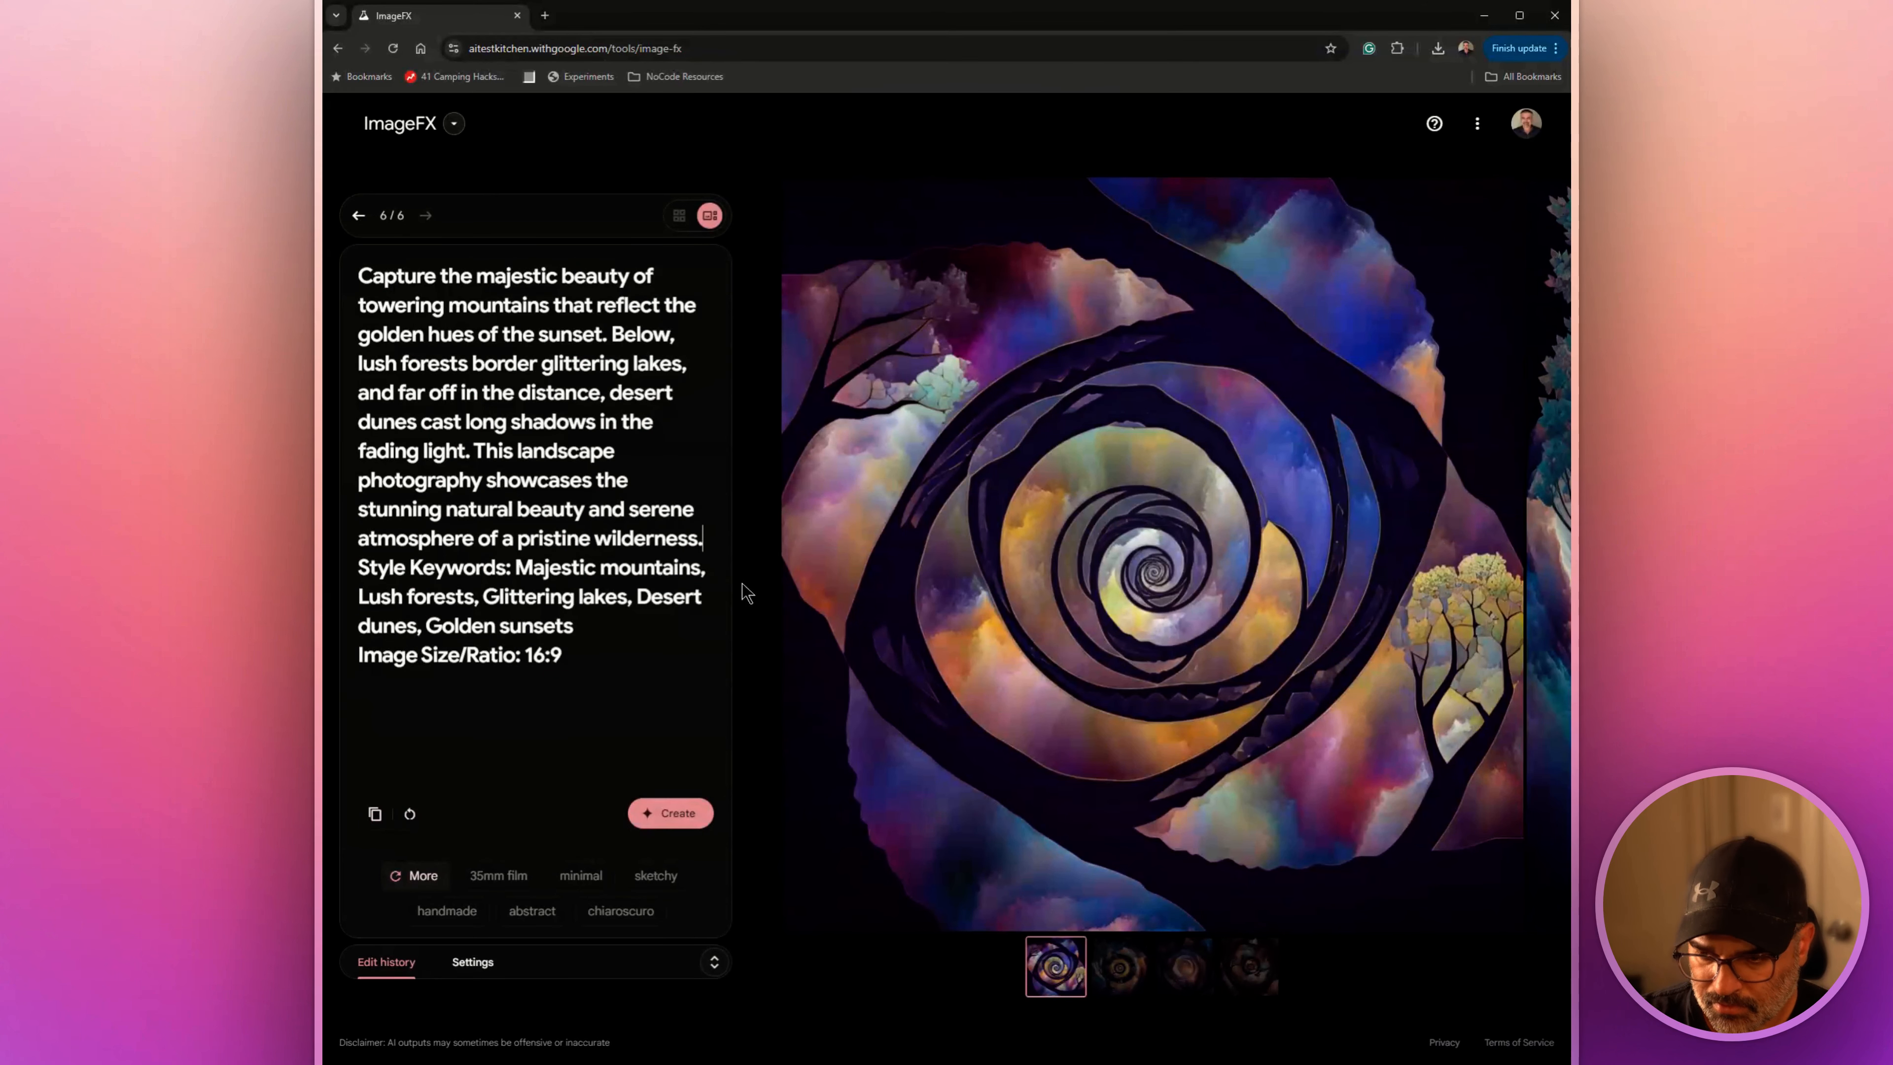
{"action": "left_click", "coordinate": [664, 814]}
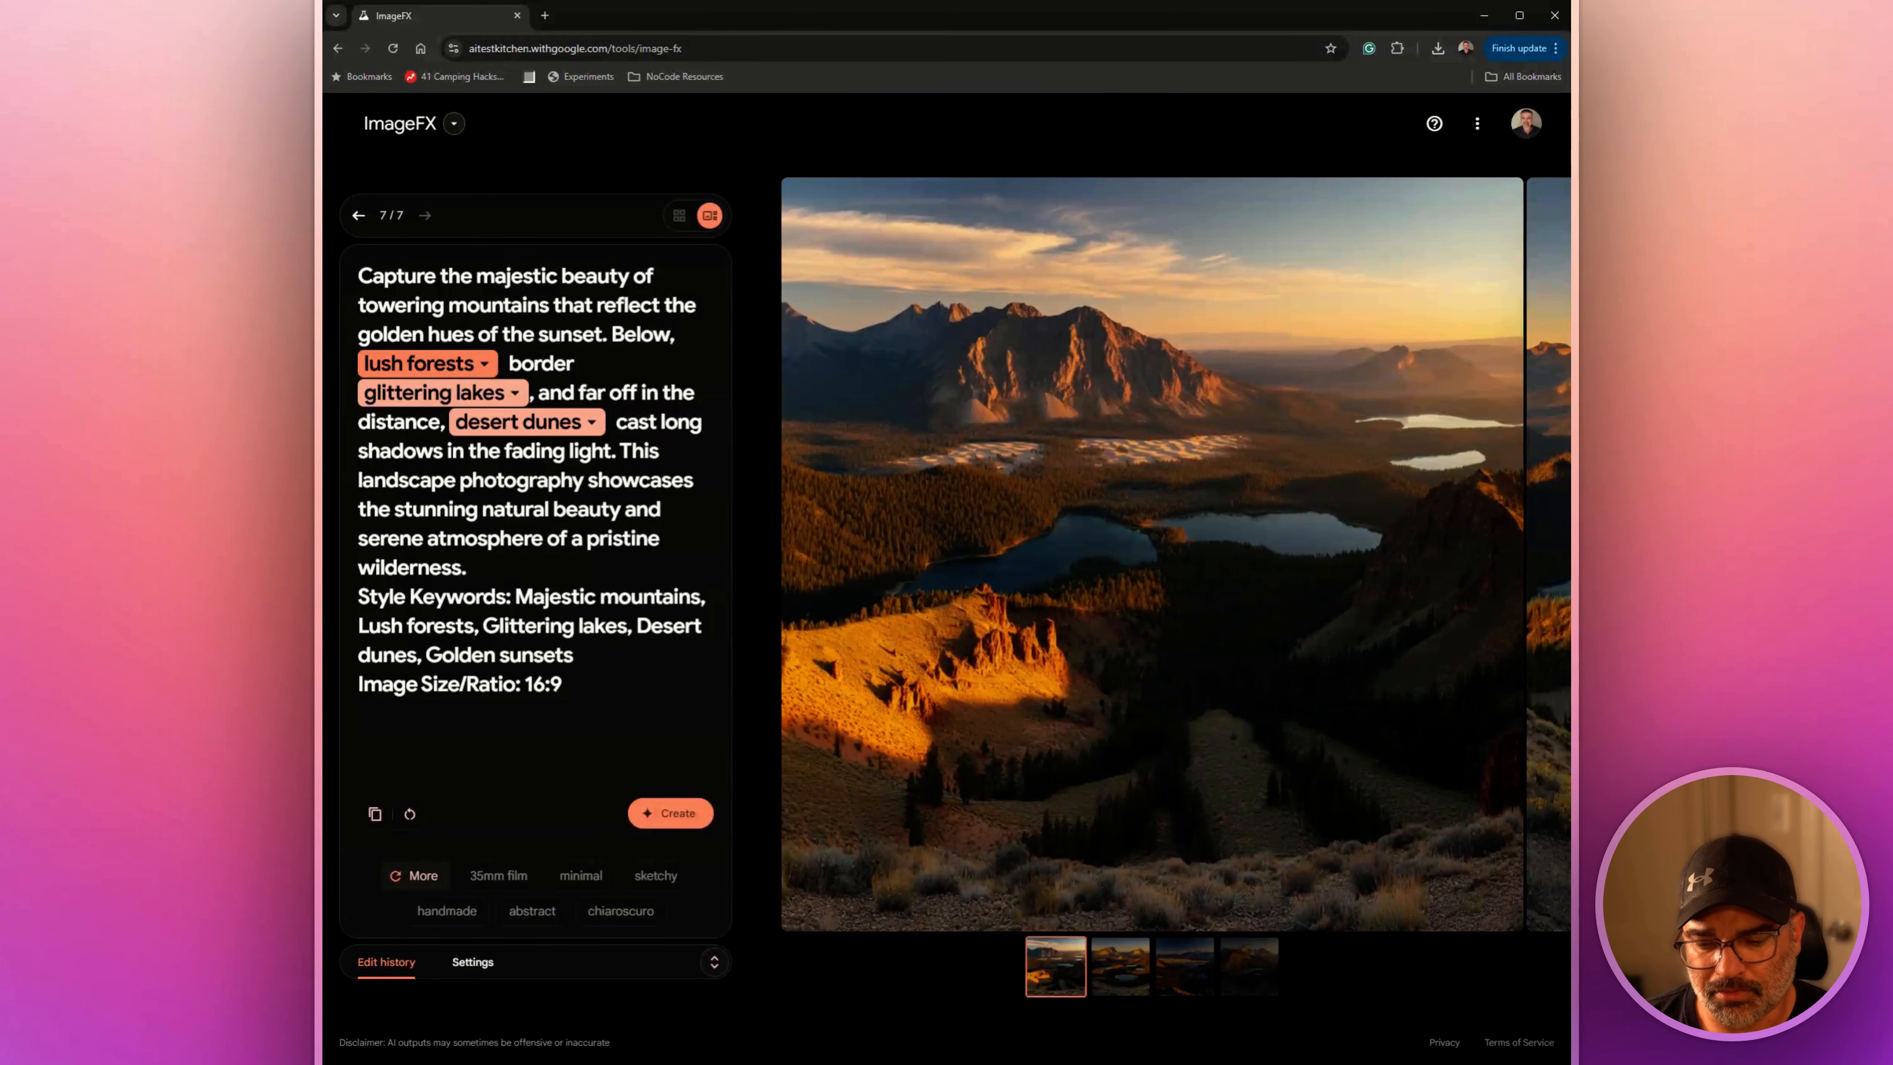
View the second, third and fourth mountain landscape images at full size and return to the first one
{"action": "left_click", "coordinate": [1118, 969]}
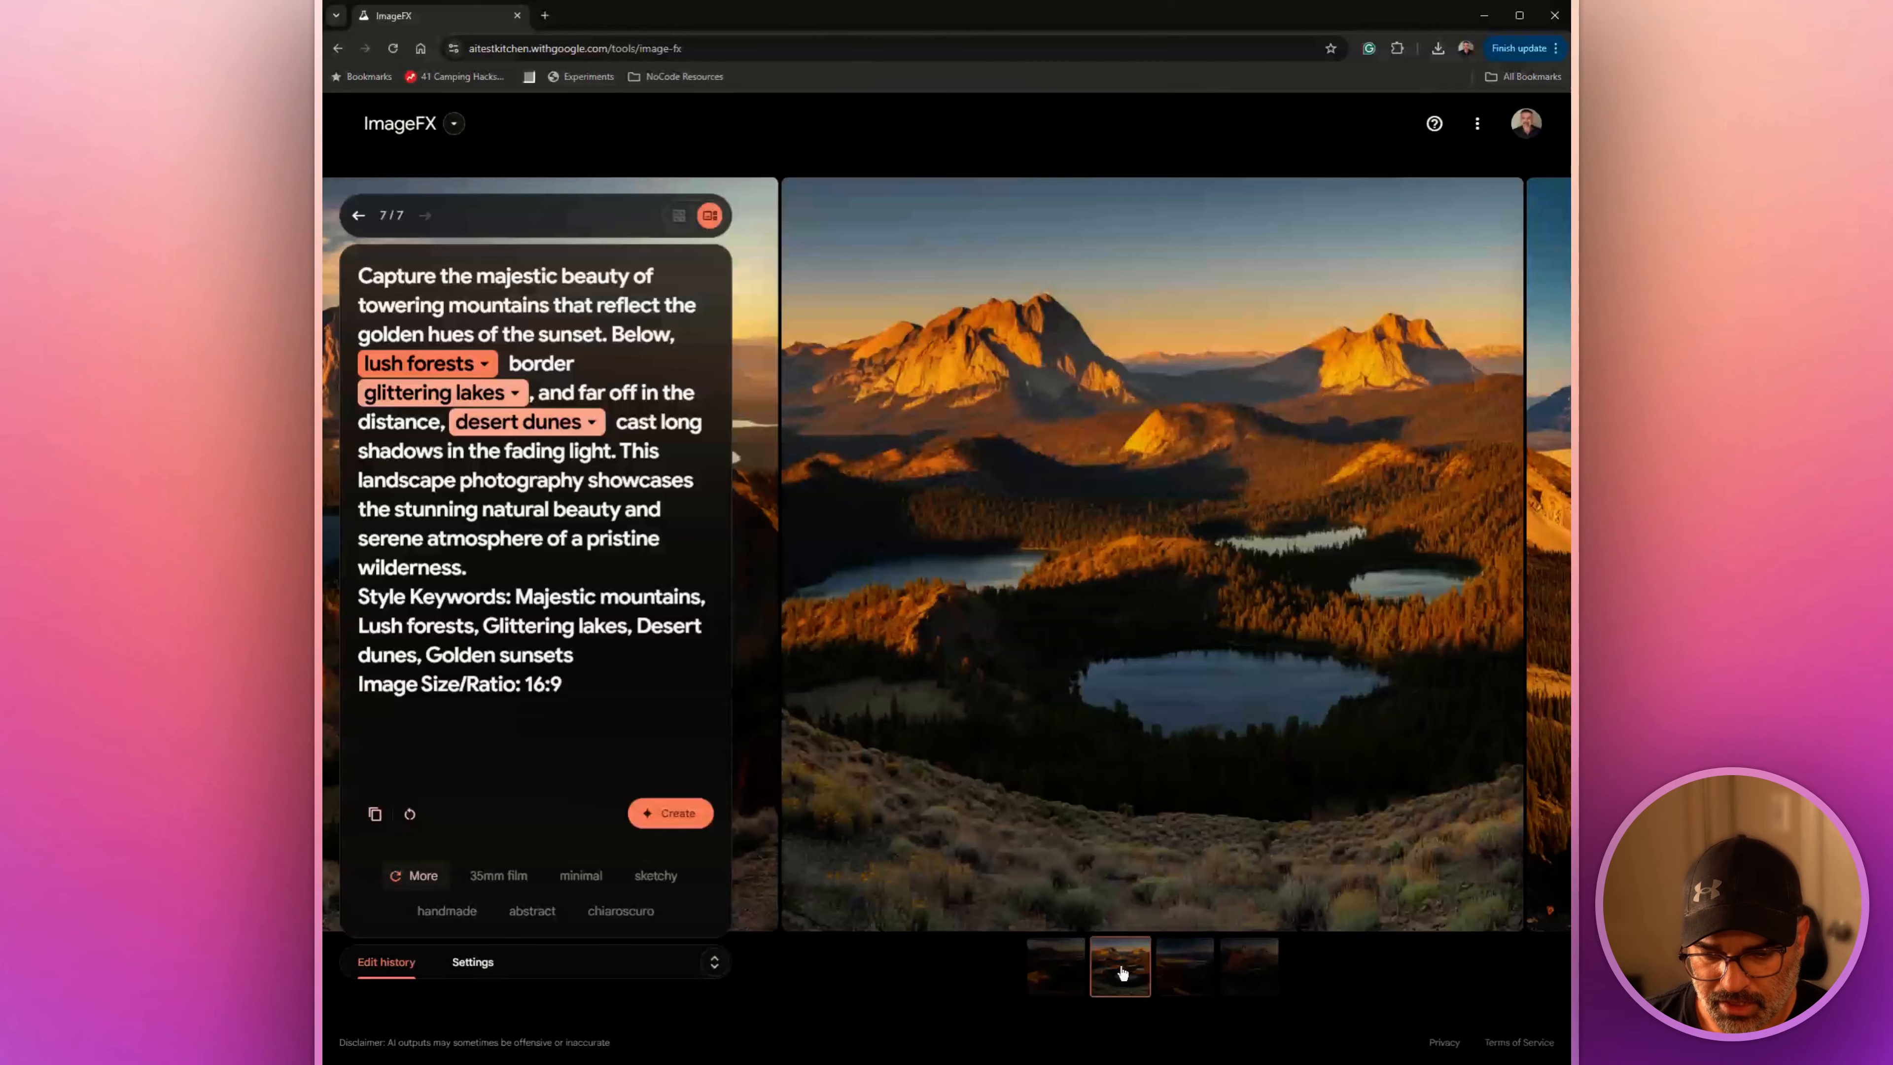
{"action": "left_click", "coordinate": [1197, 975]}
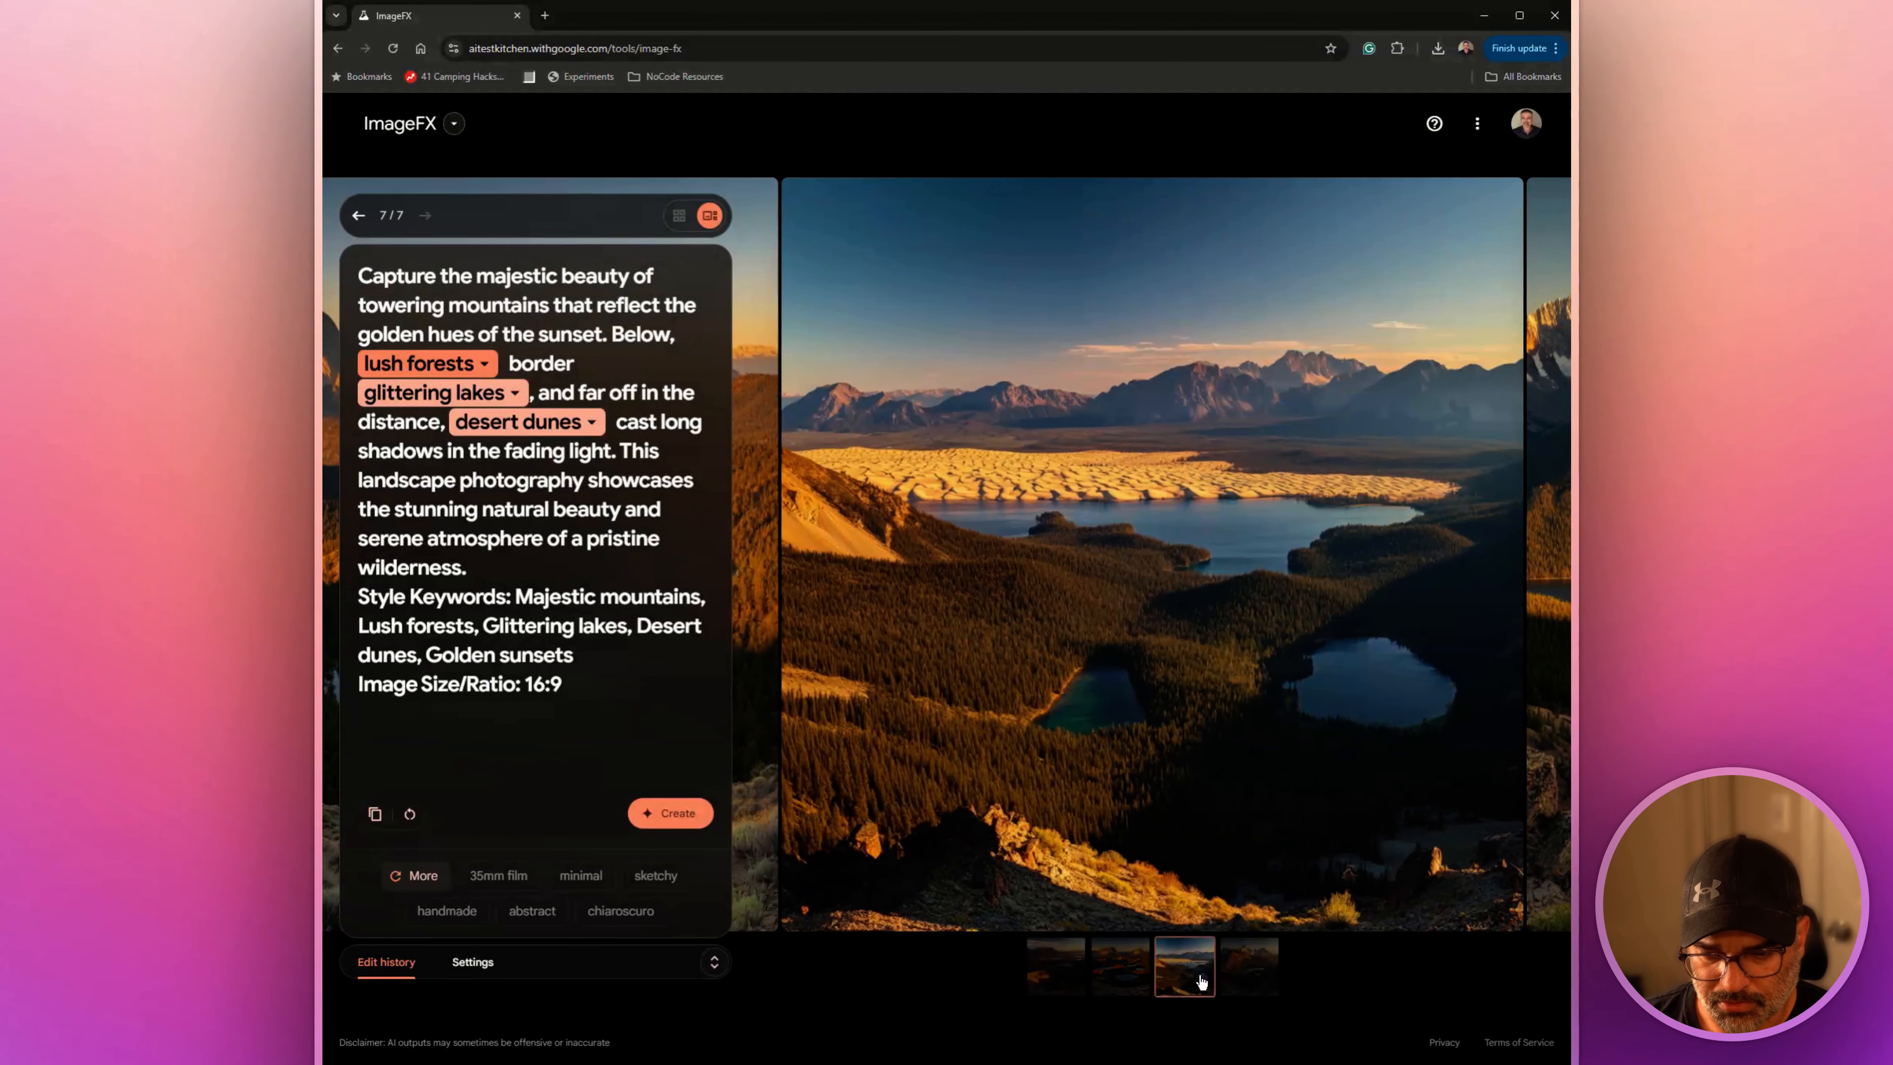
{"action": "left_click", "coordinate": [1238, 971]}
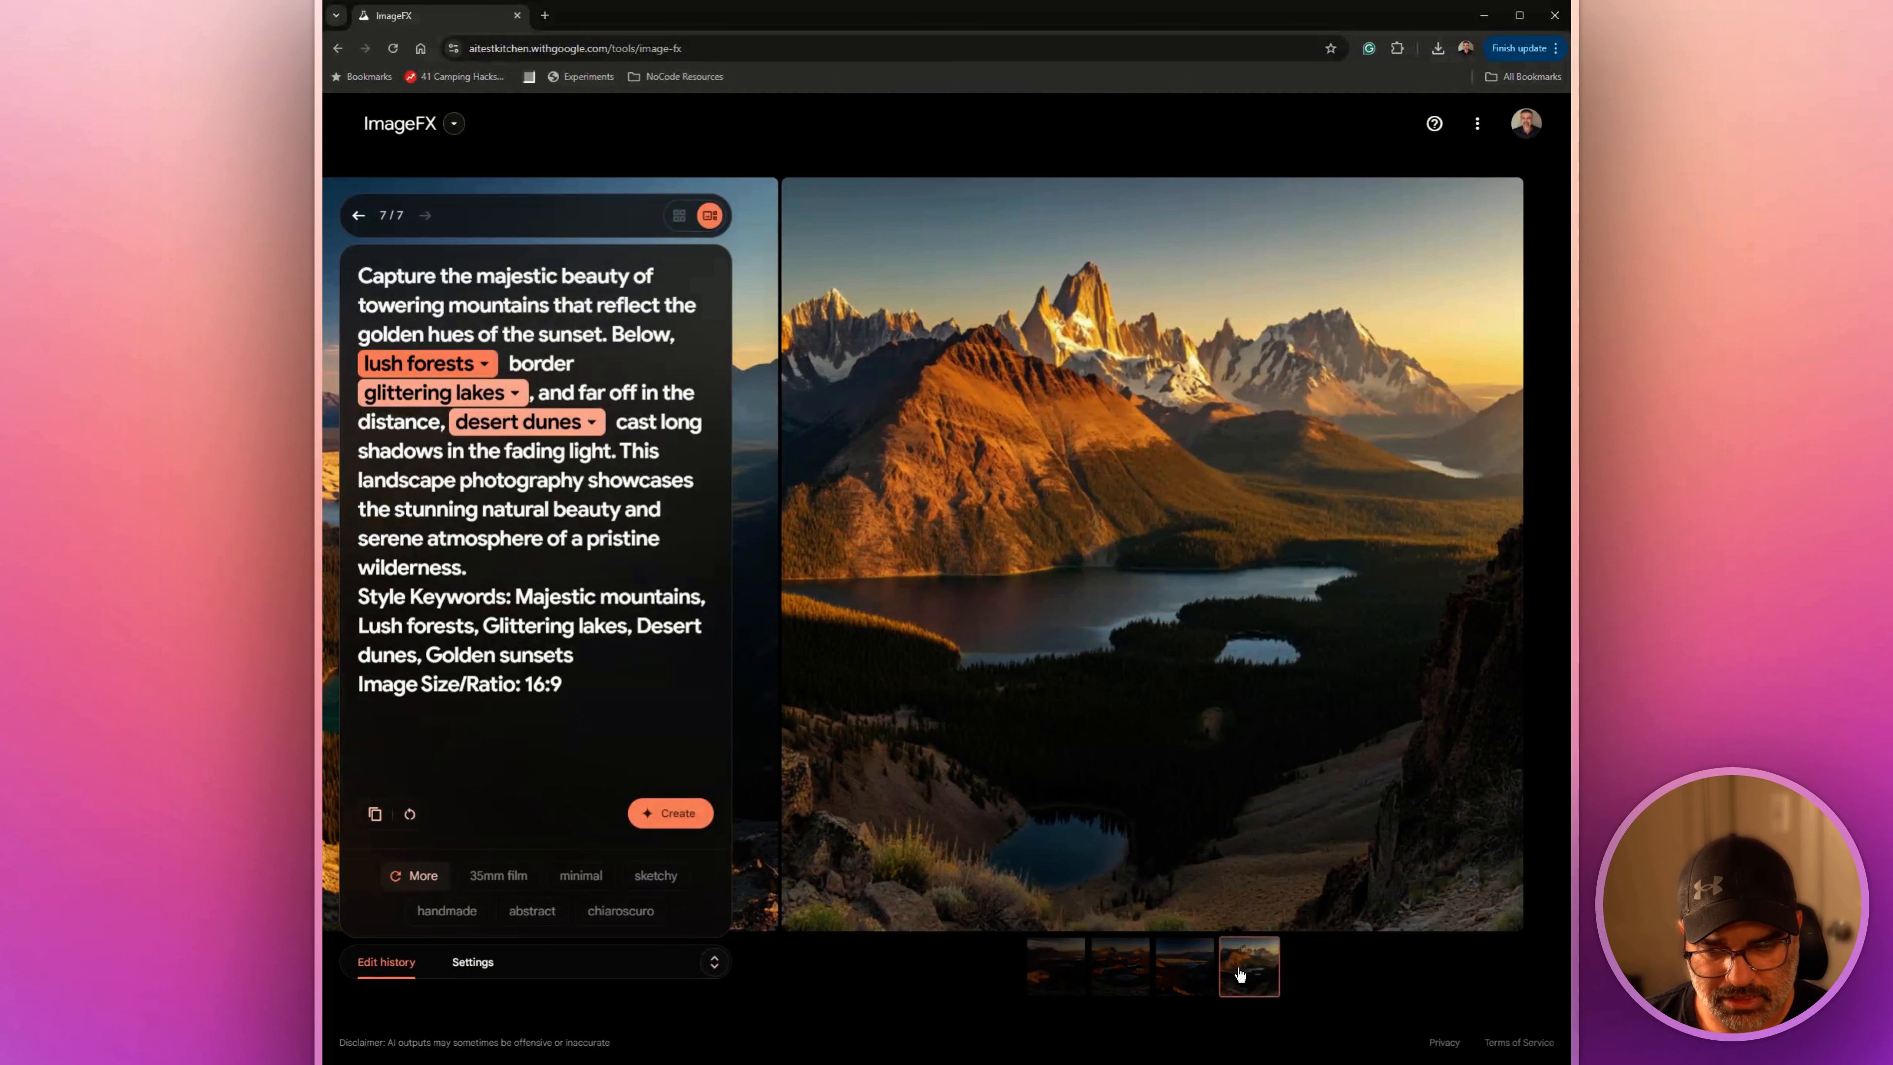
{"action": "left_click", "coordinate": [1055, 966]}
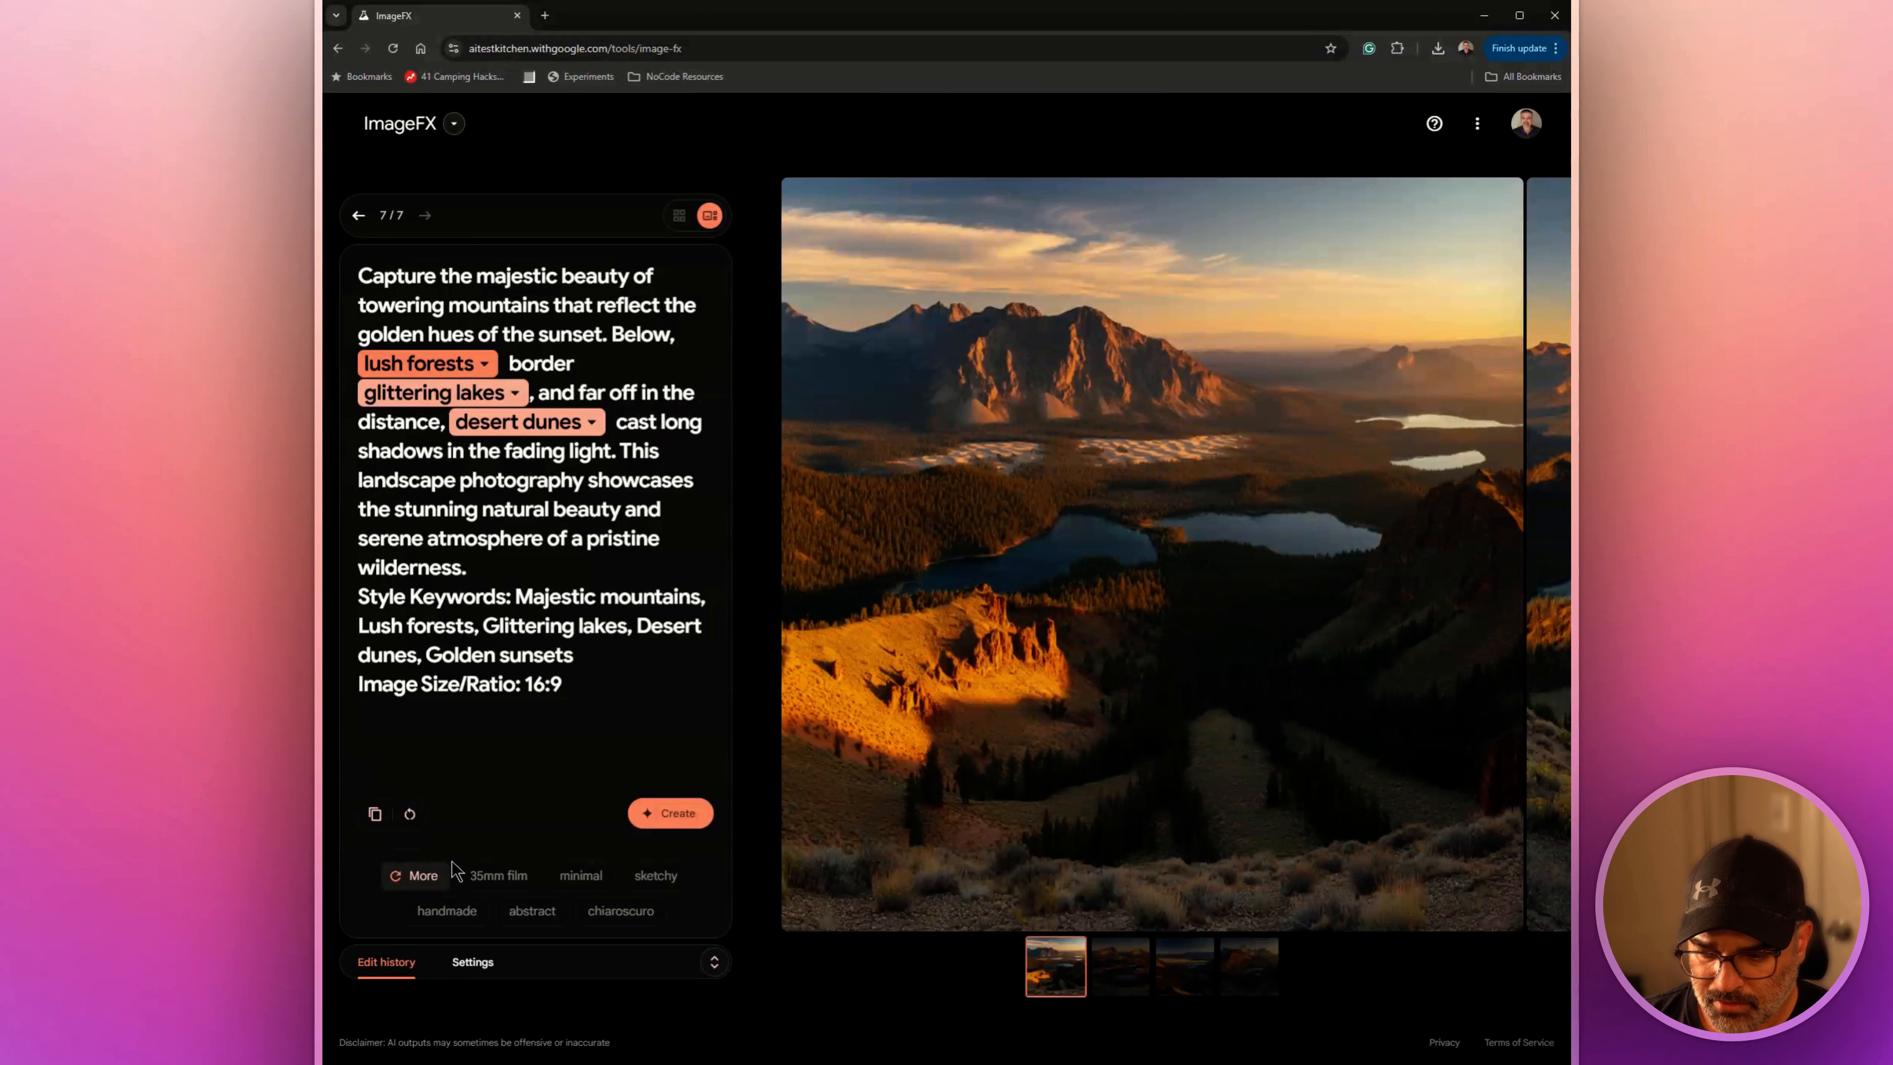
Clear the mountain prompt and enter "A logo for a new online retail business that is going to be selling model airplane parts and drones."
{"action": "left_click", "coordinate": [409, 815]}
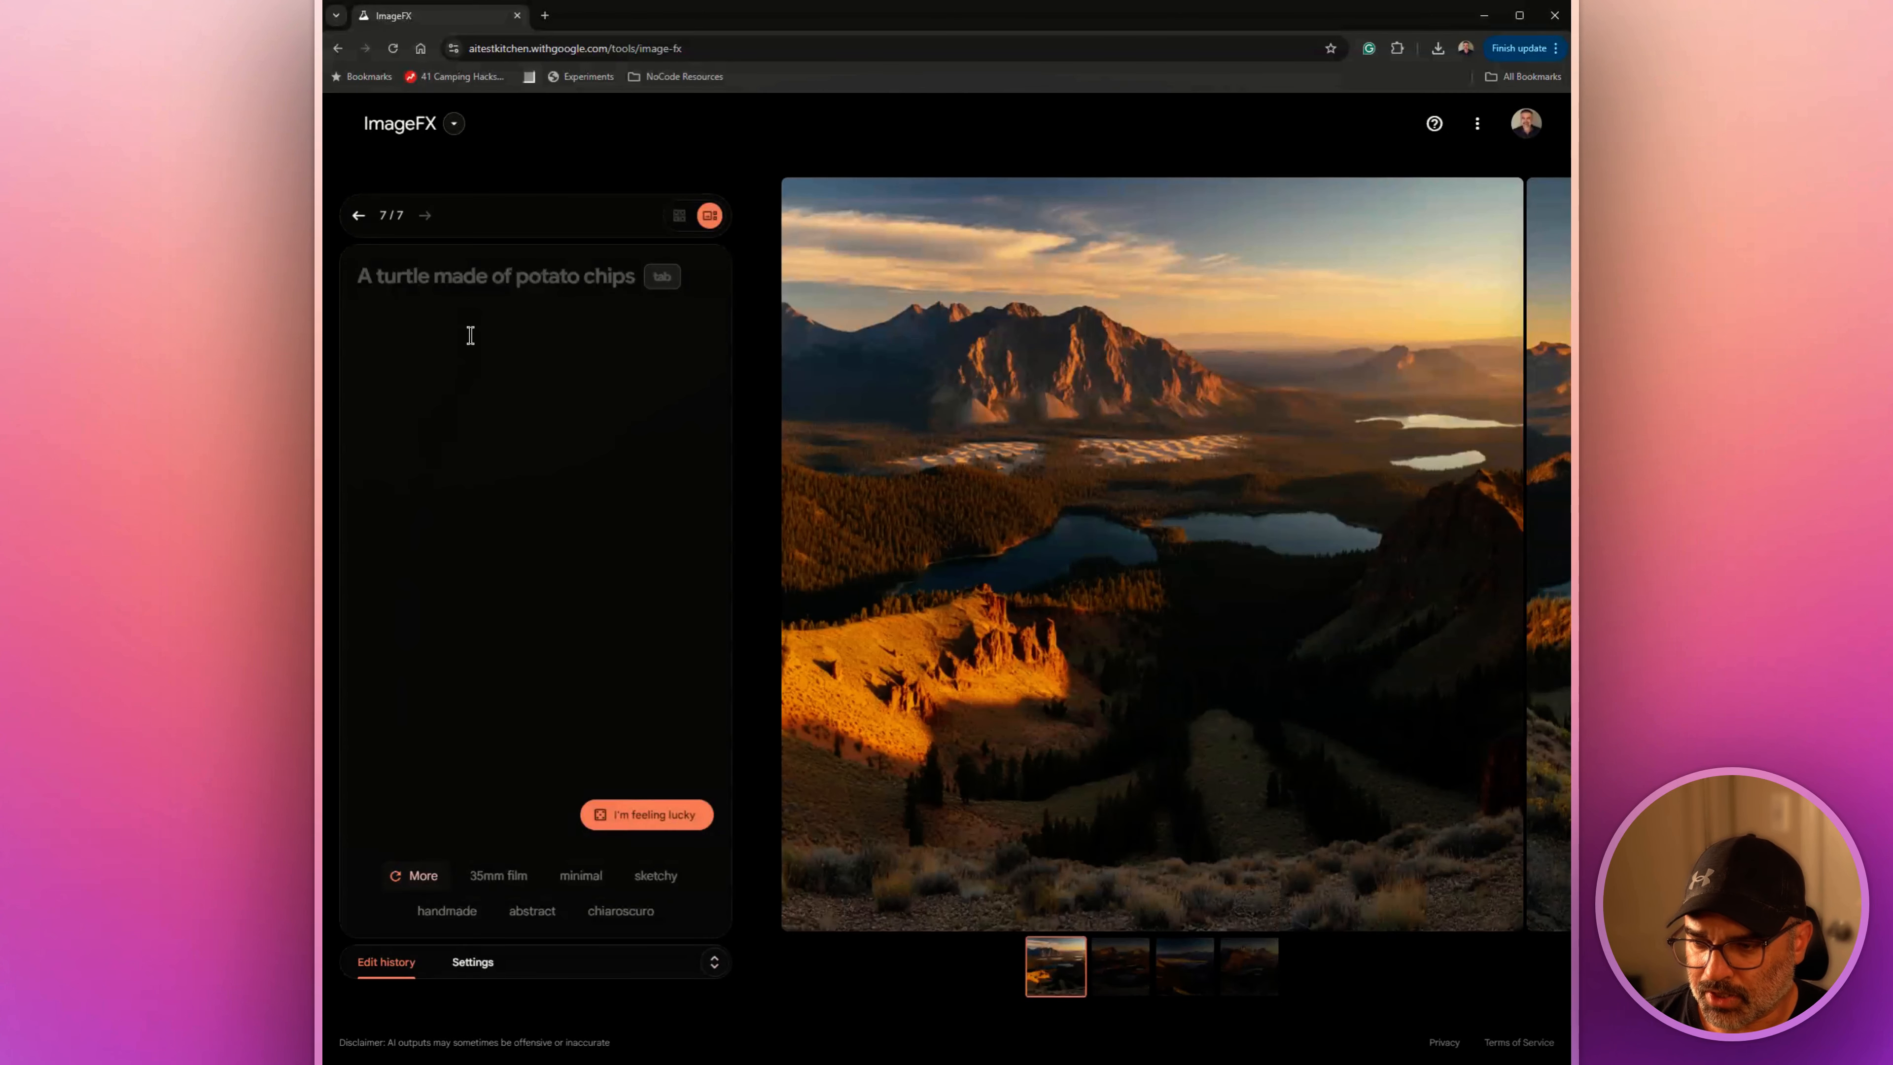
{"action": "type", "text": "A"}
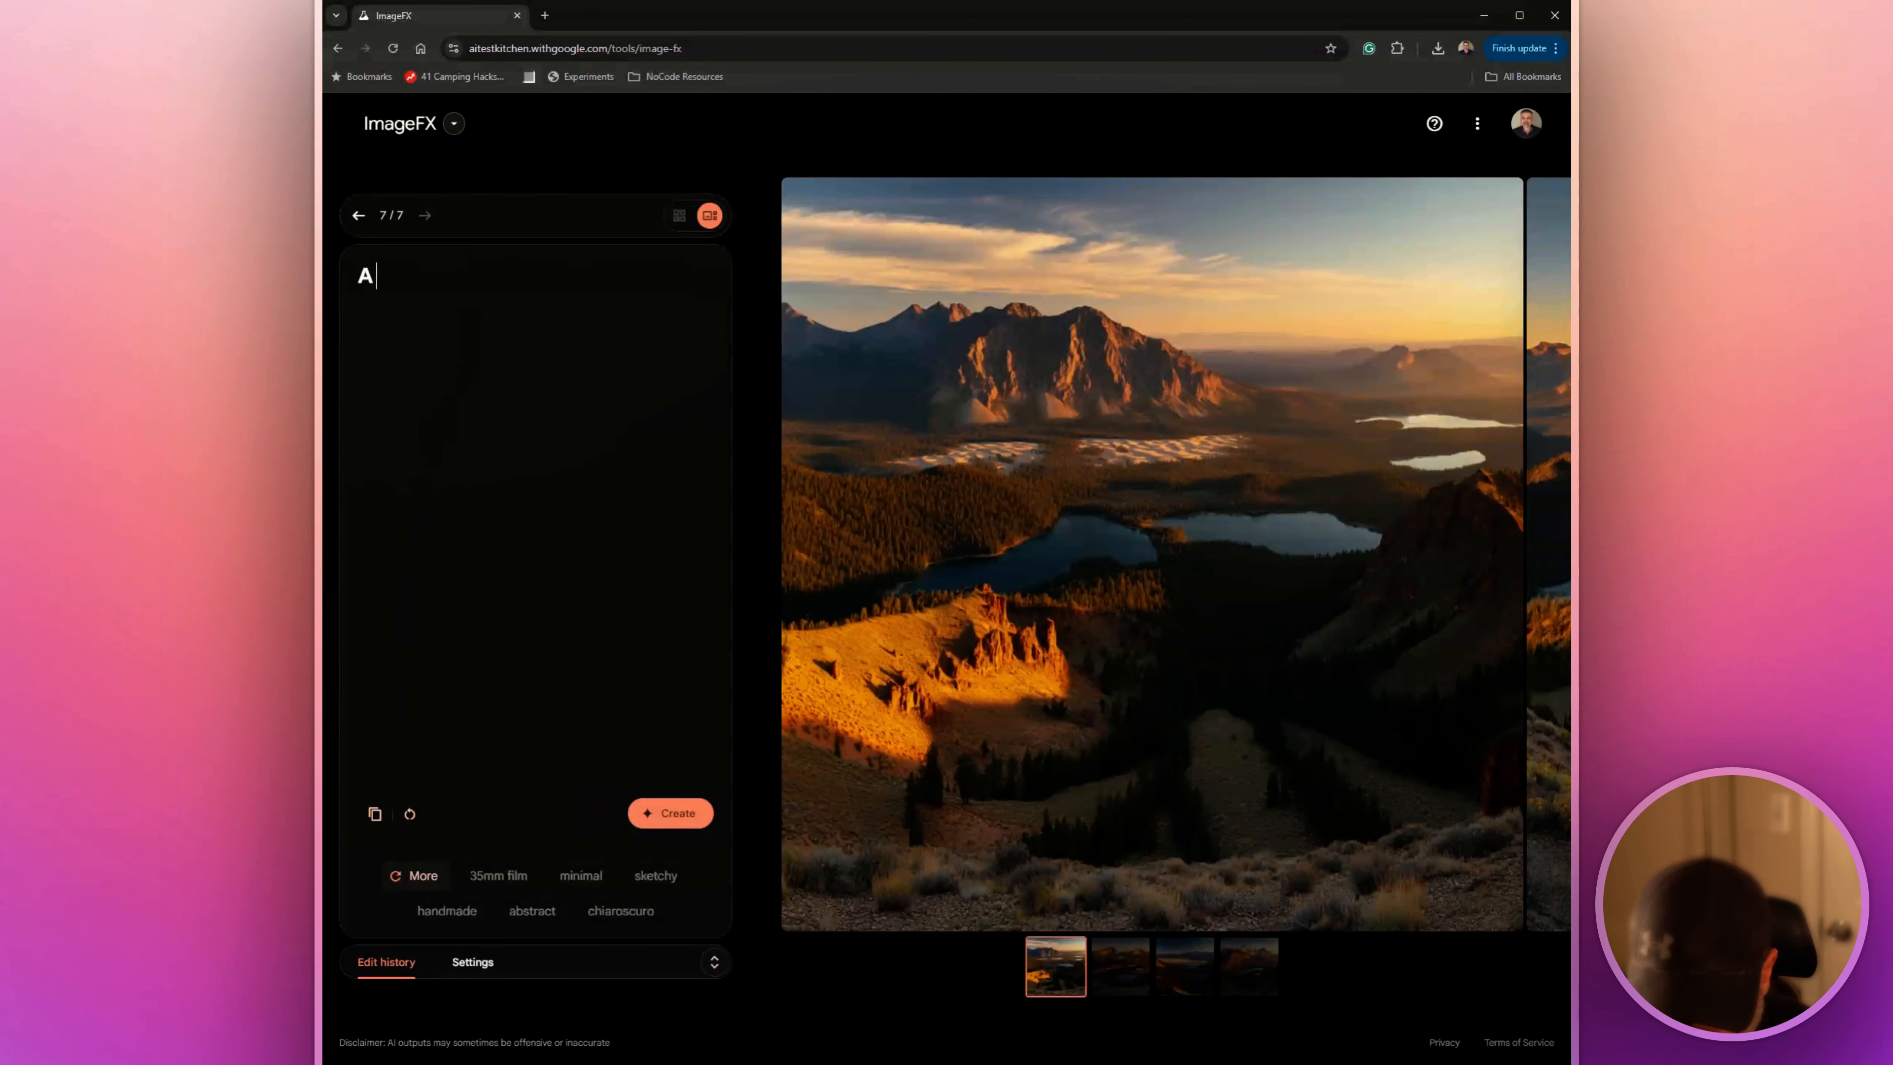
{"action": "type", "text": " logo for a "}
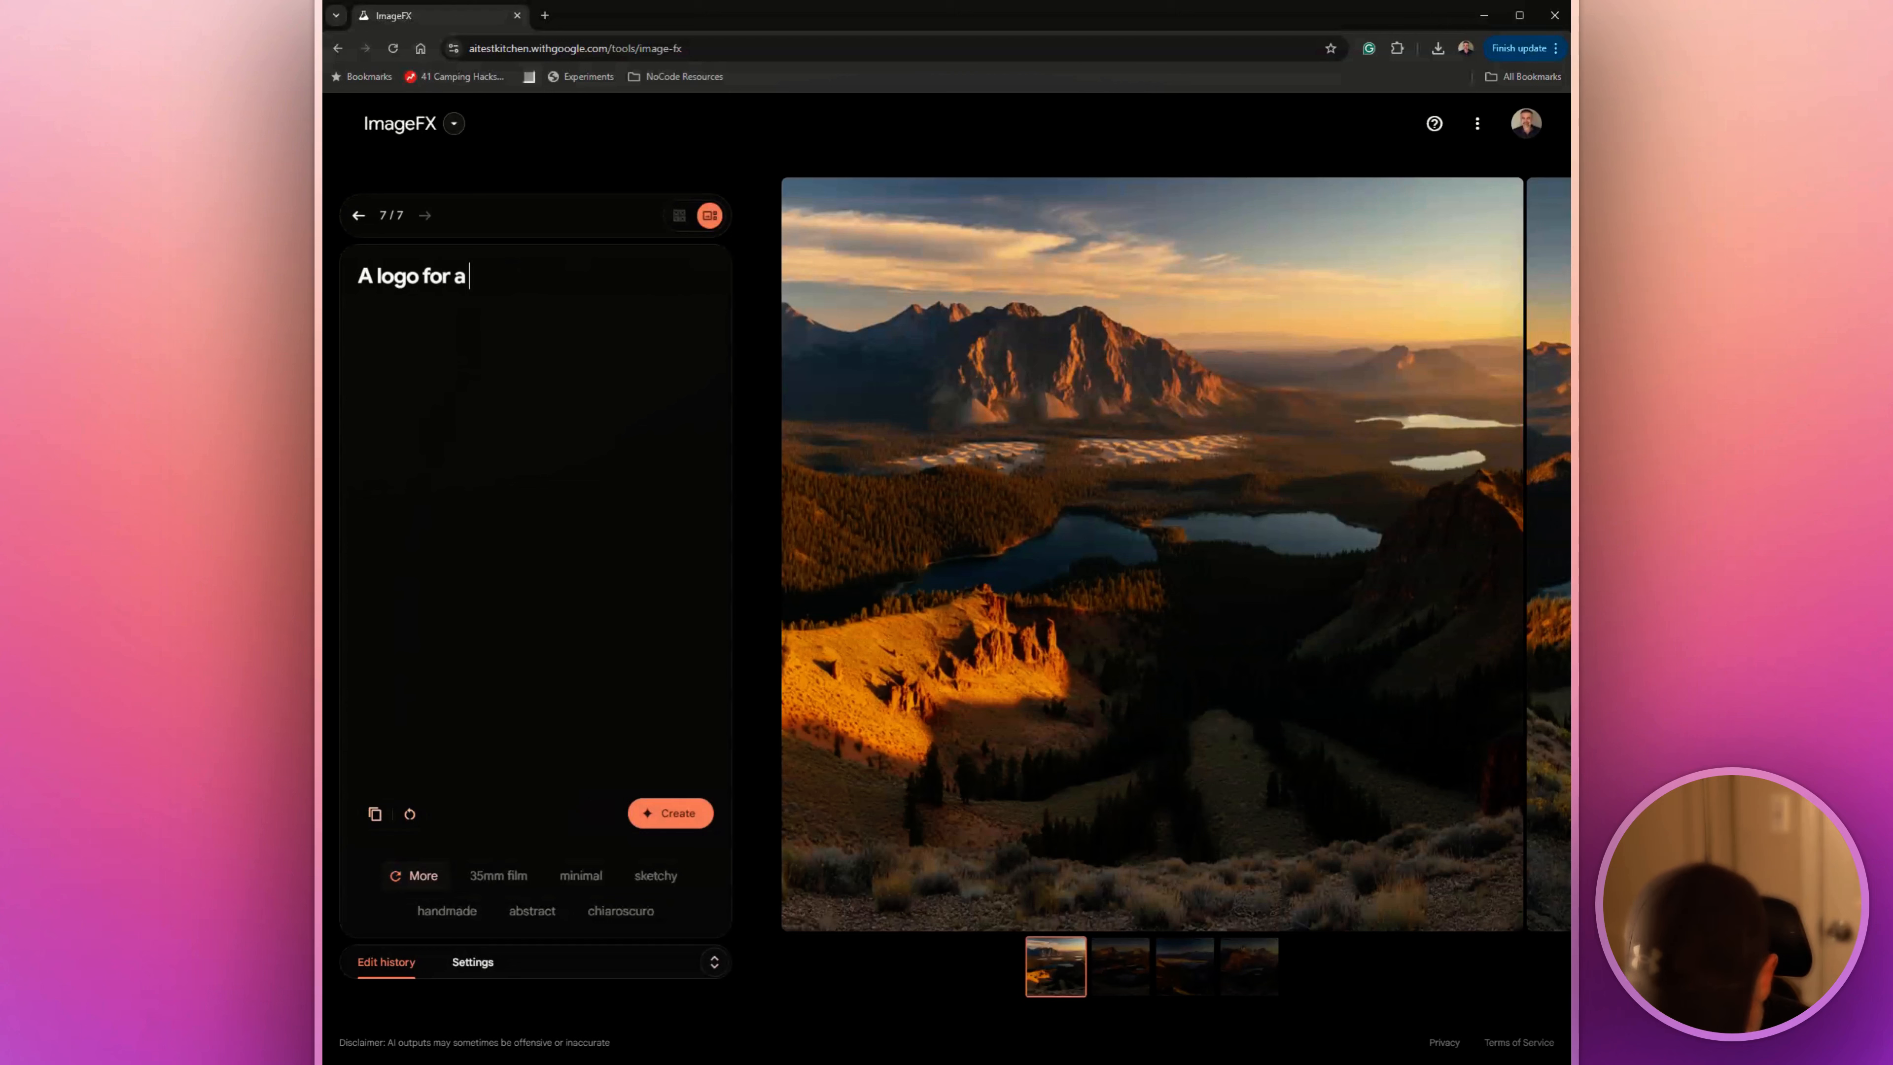
{"action": "type", "text": "new online r"}
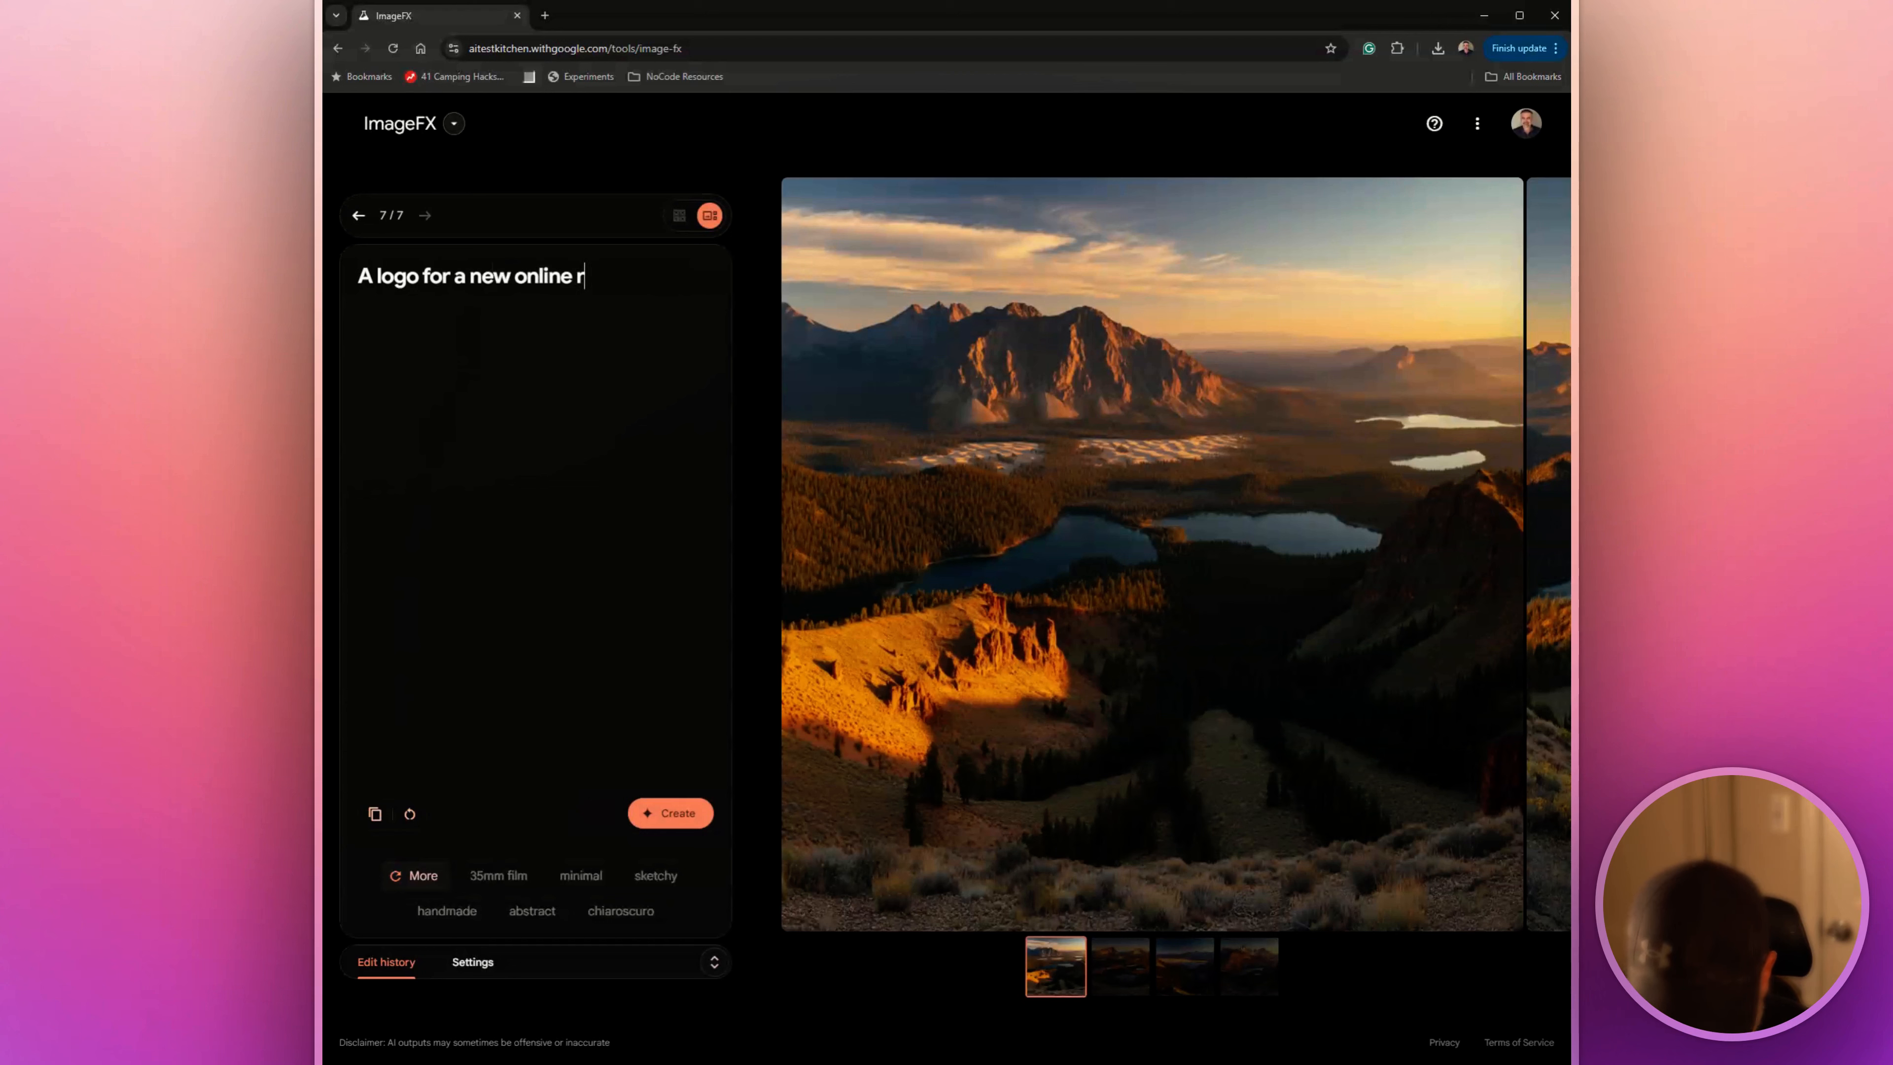
{"action": "type", "text": "etail busine"}
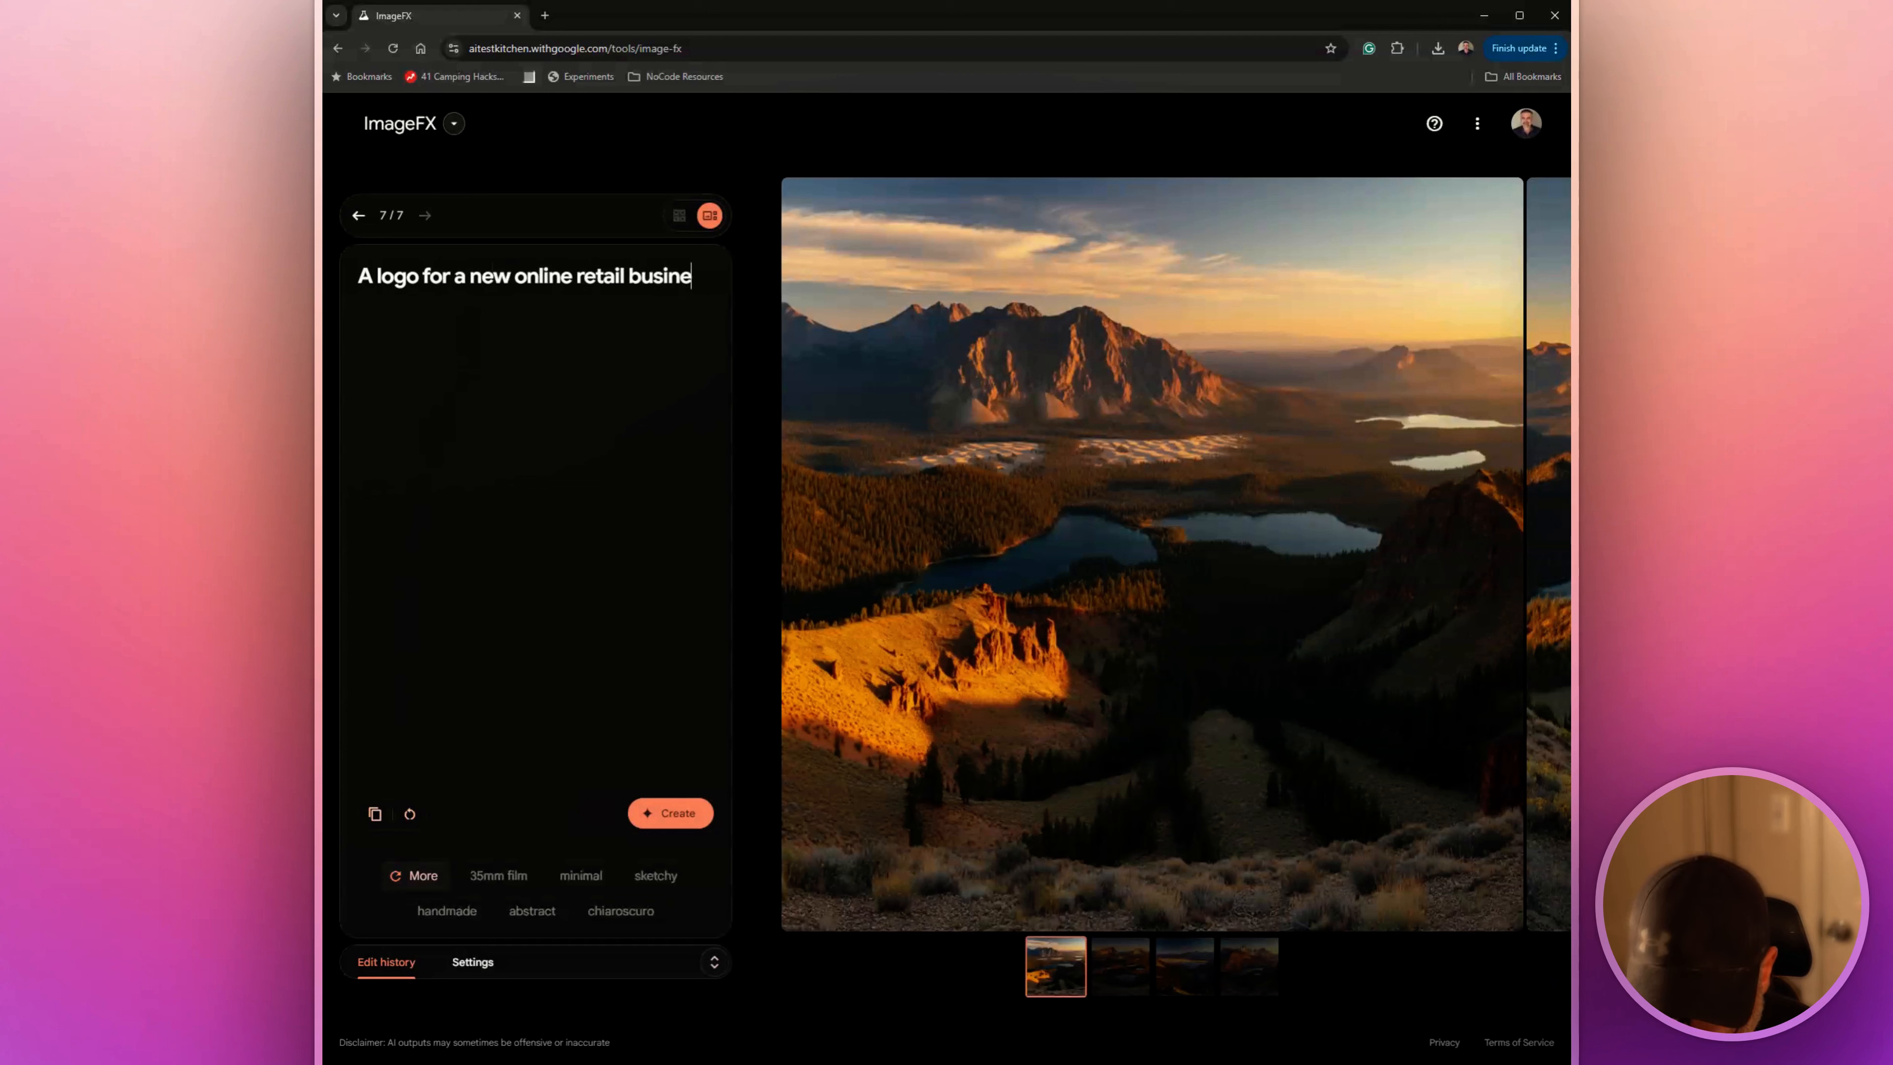
{"action": "type", "text": "ss that is"}
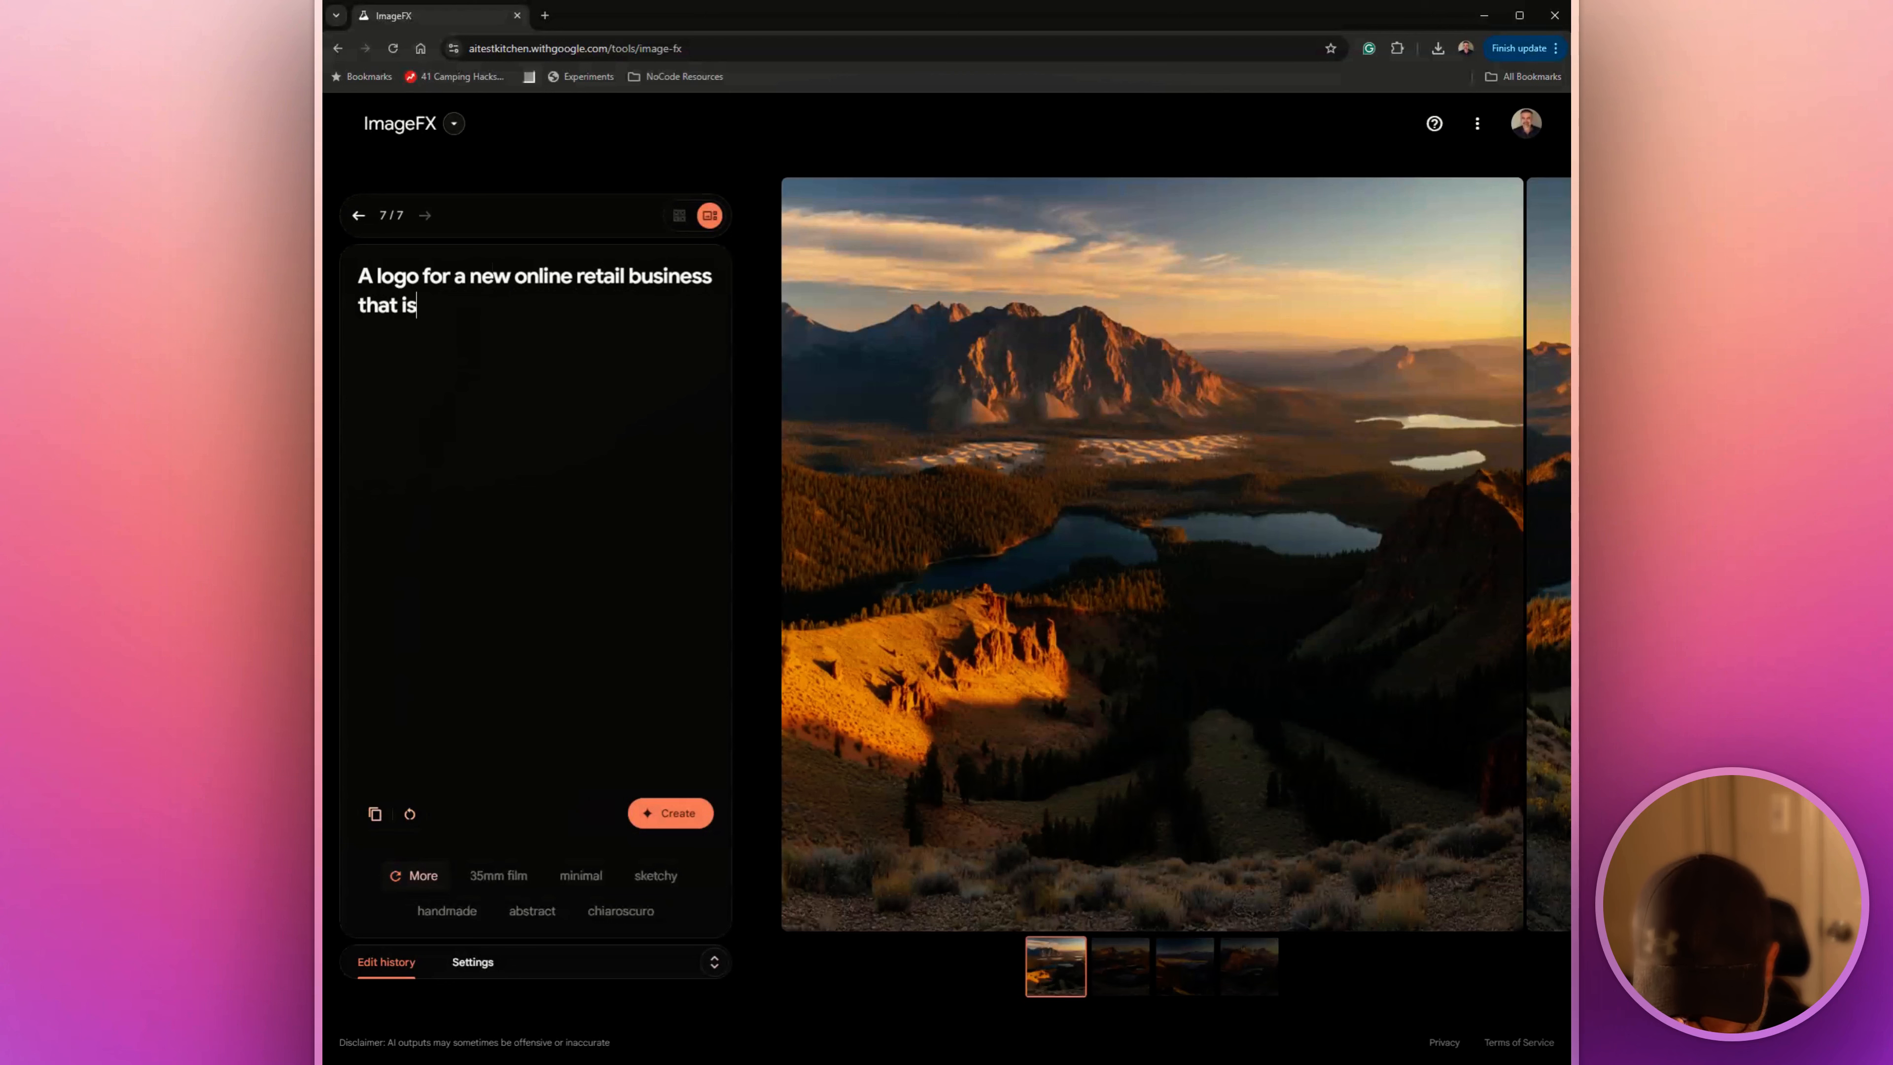
{"action": "type", "text": " going to be s"}
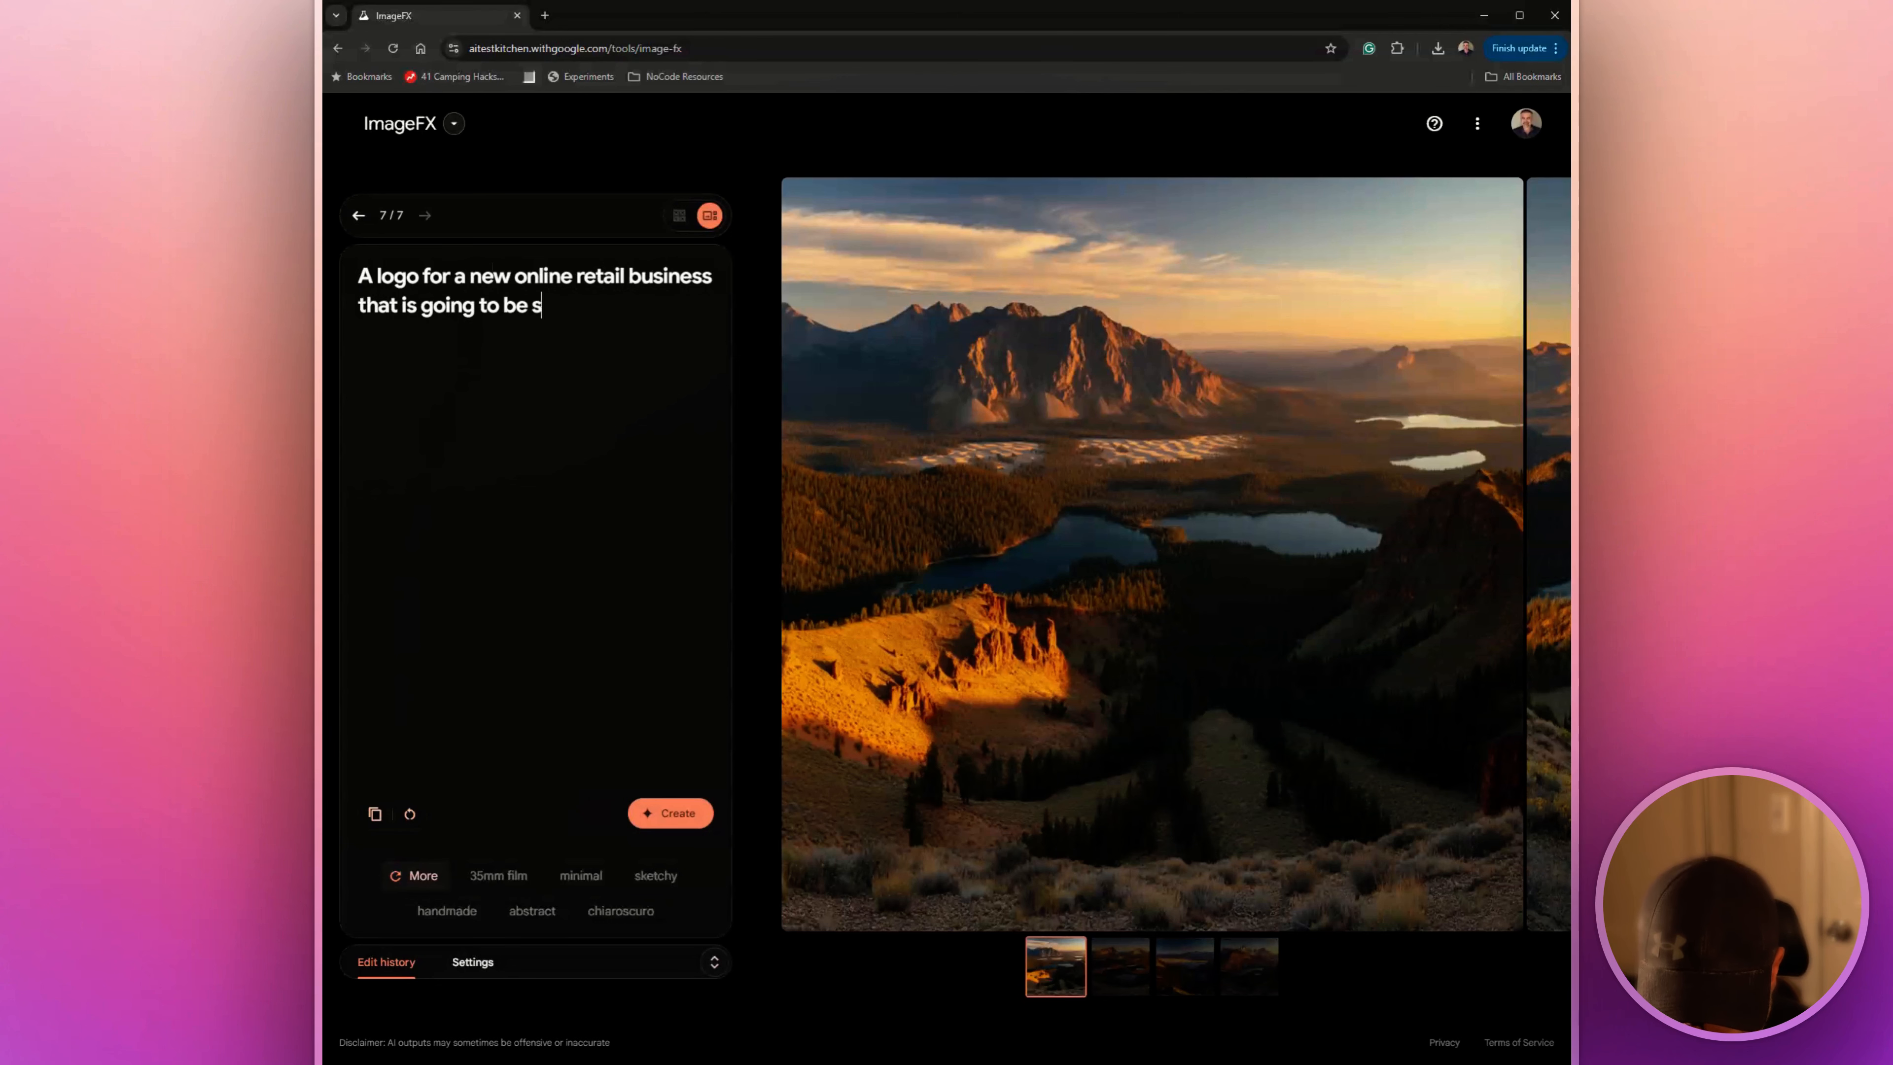
{"action": "type", "text": "elling m"}
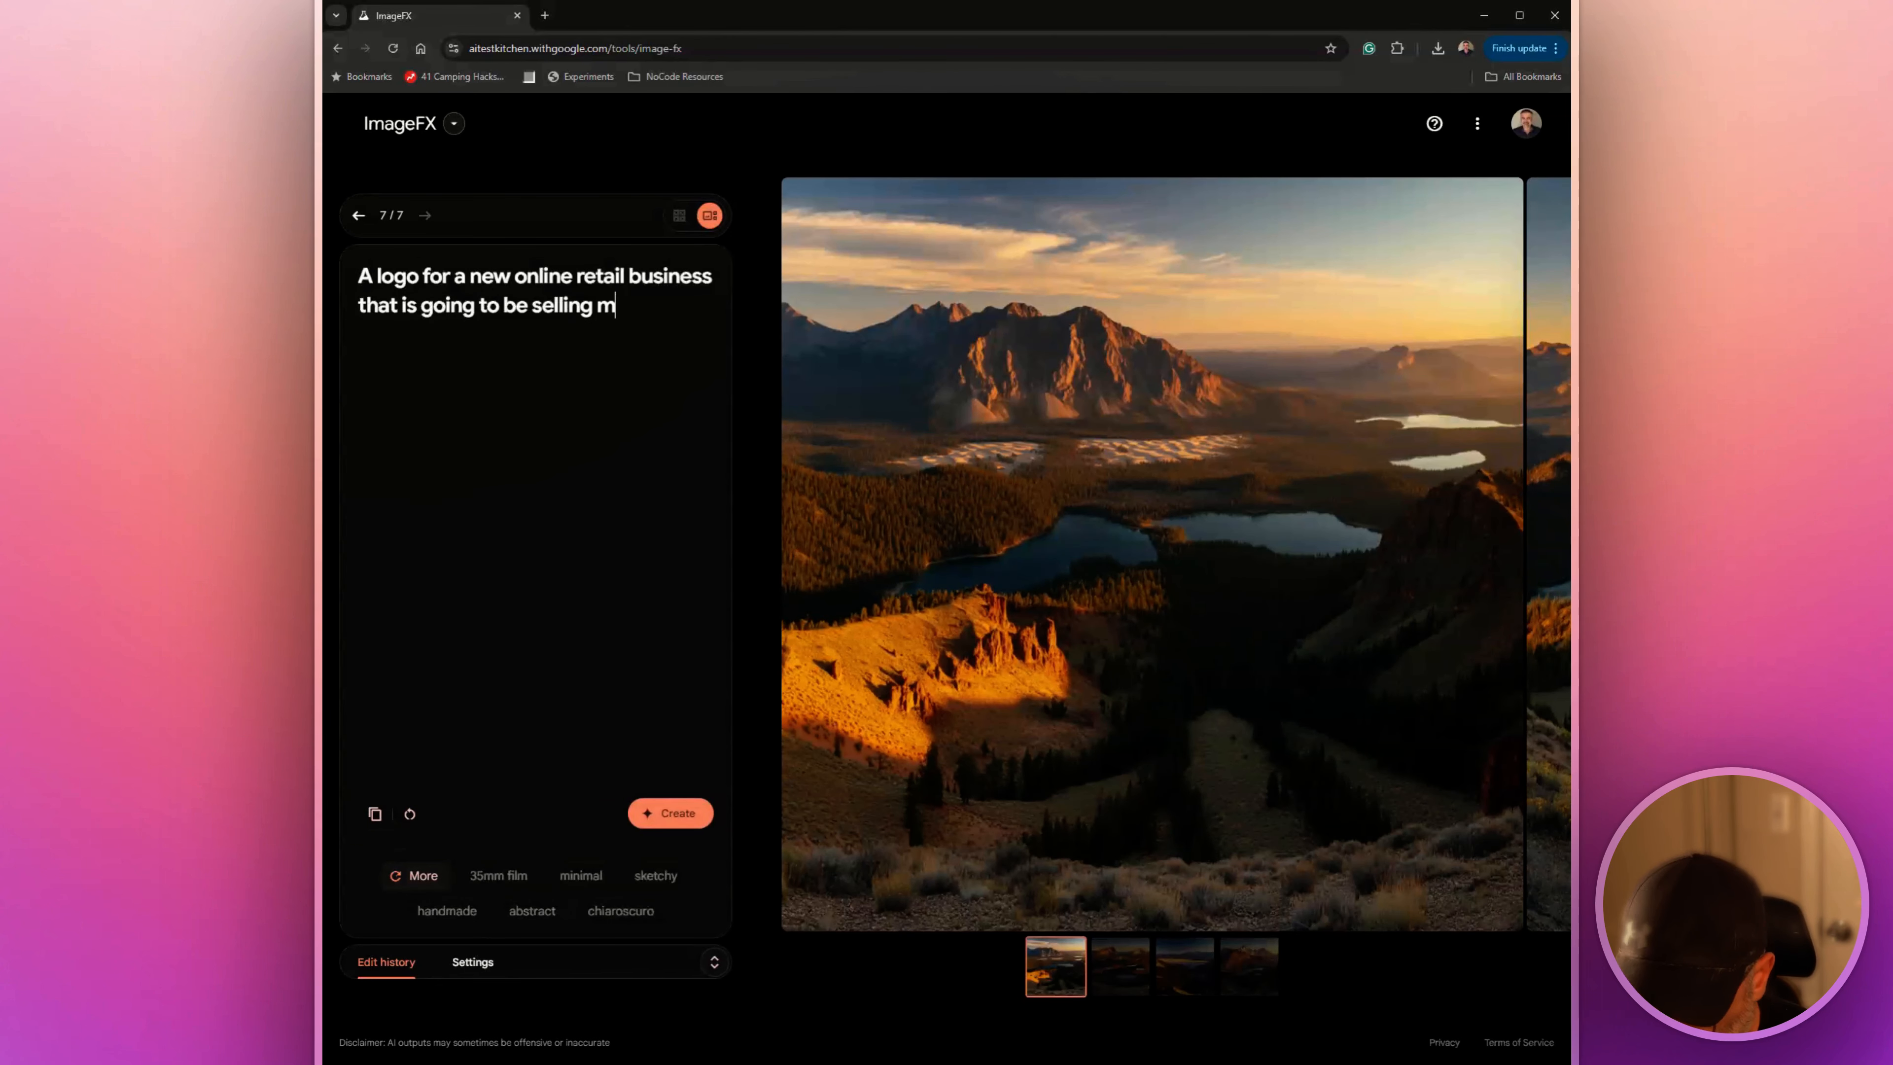
{"action": "type", "text": "odel airplane "}
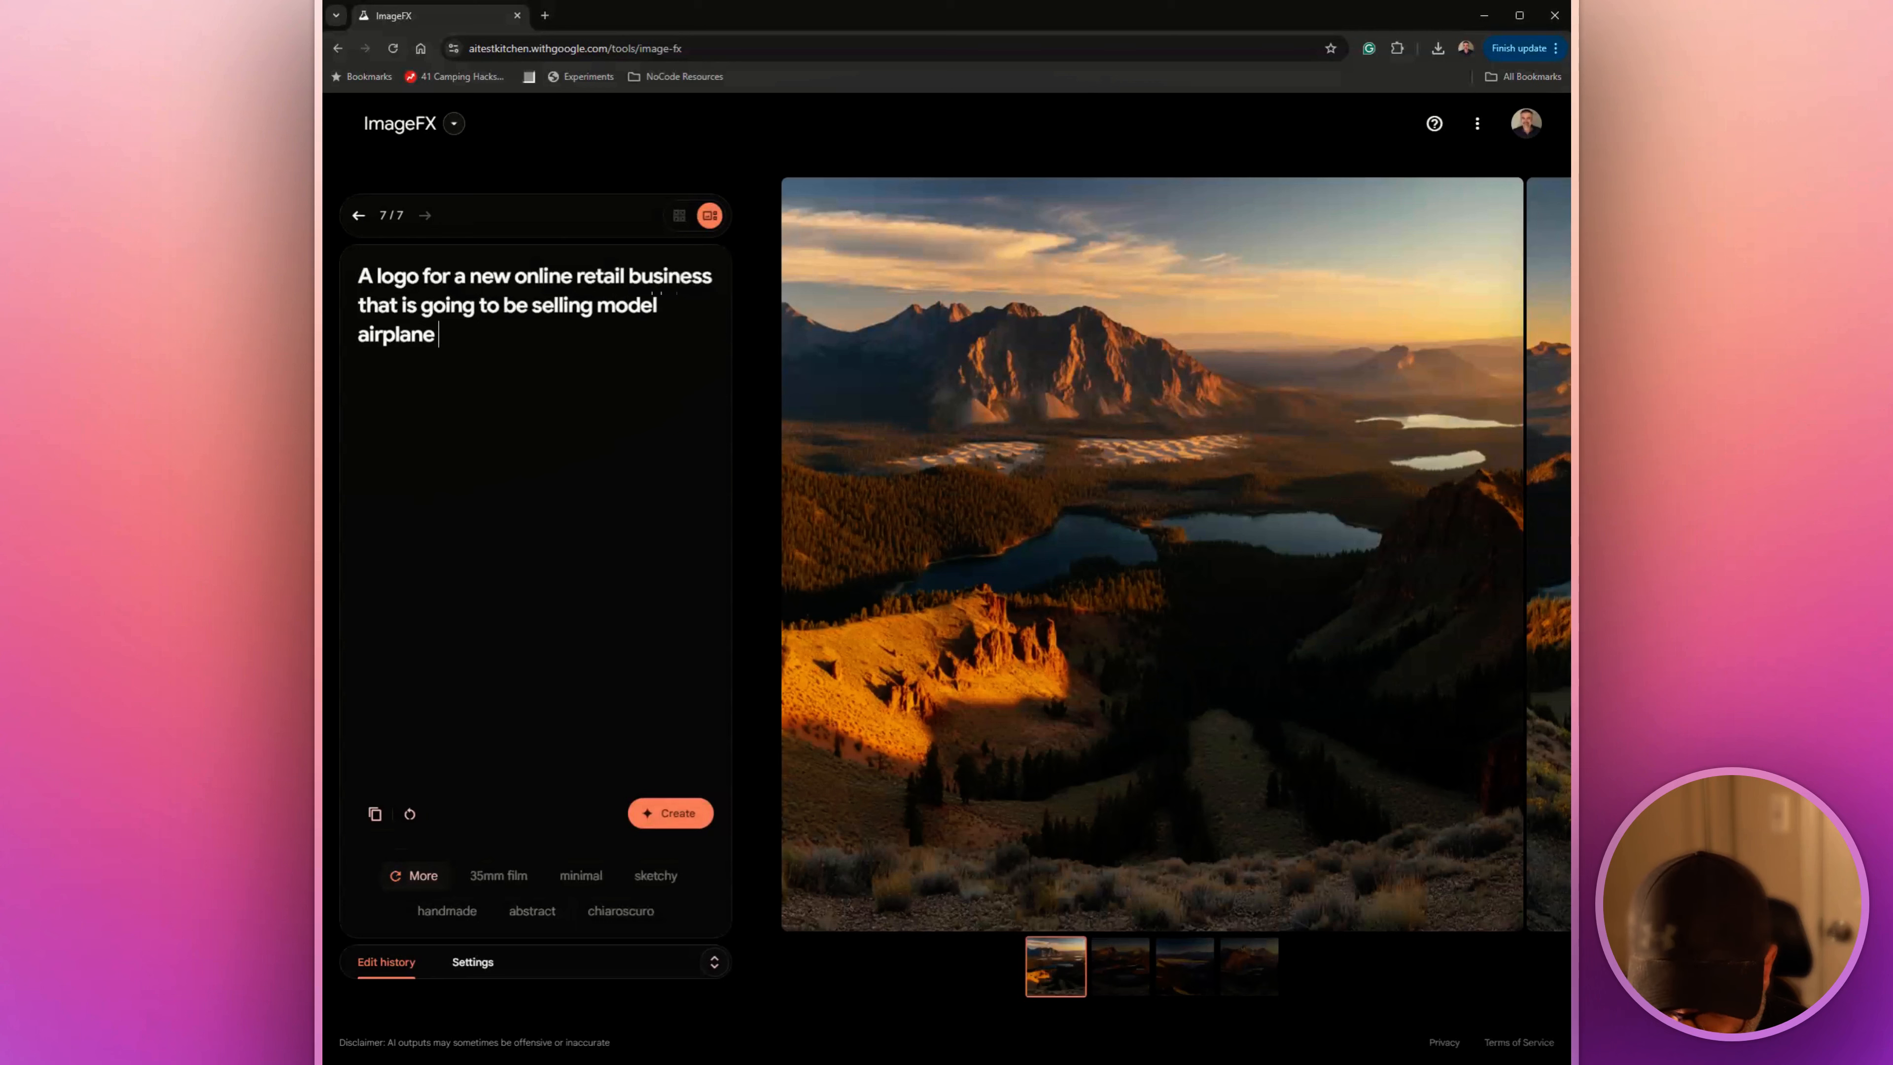
{"action": "type", "text": "parts and dron"}
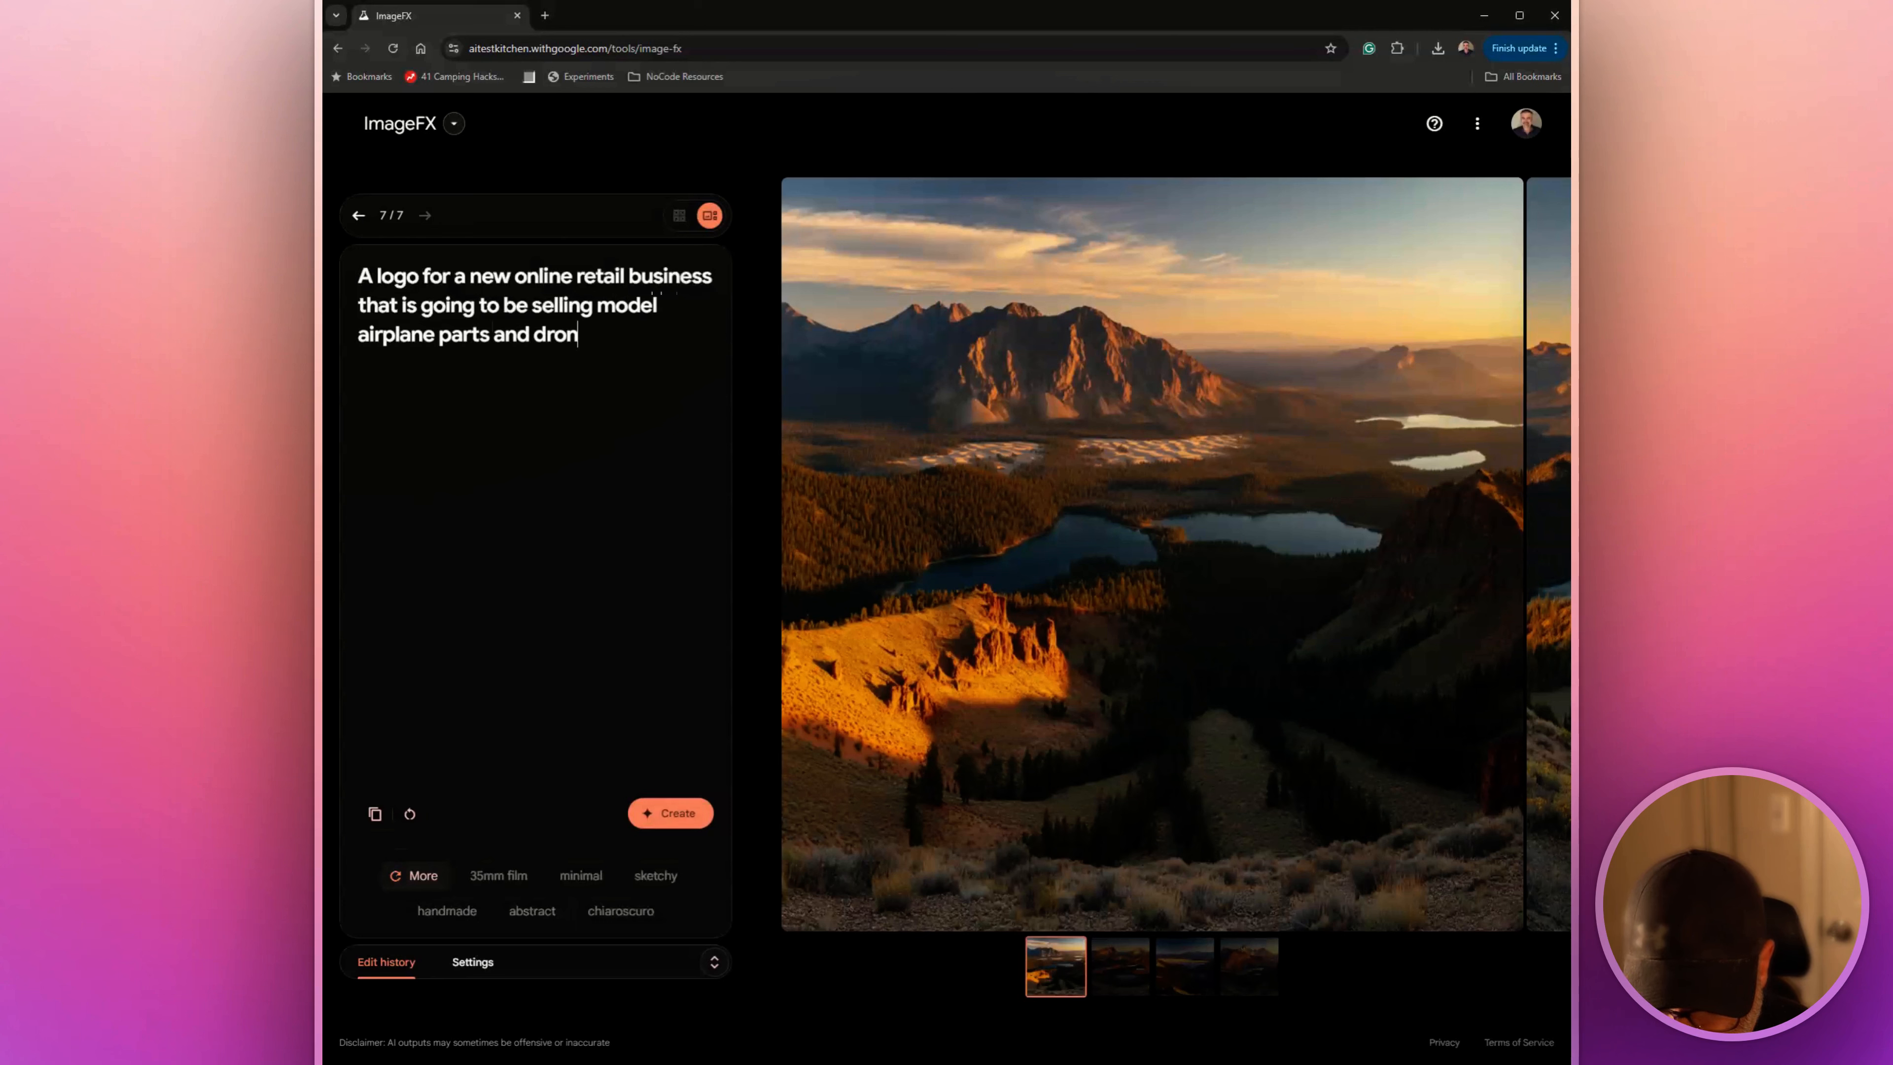
{"action": "type", "text": "es. the na"}
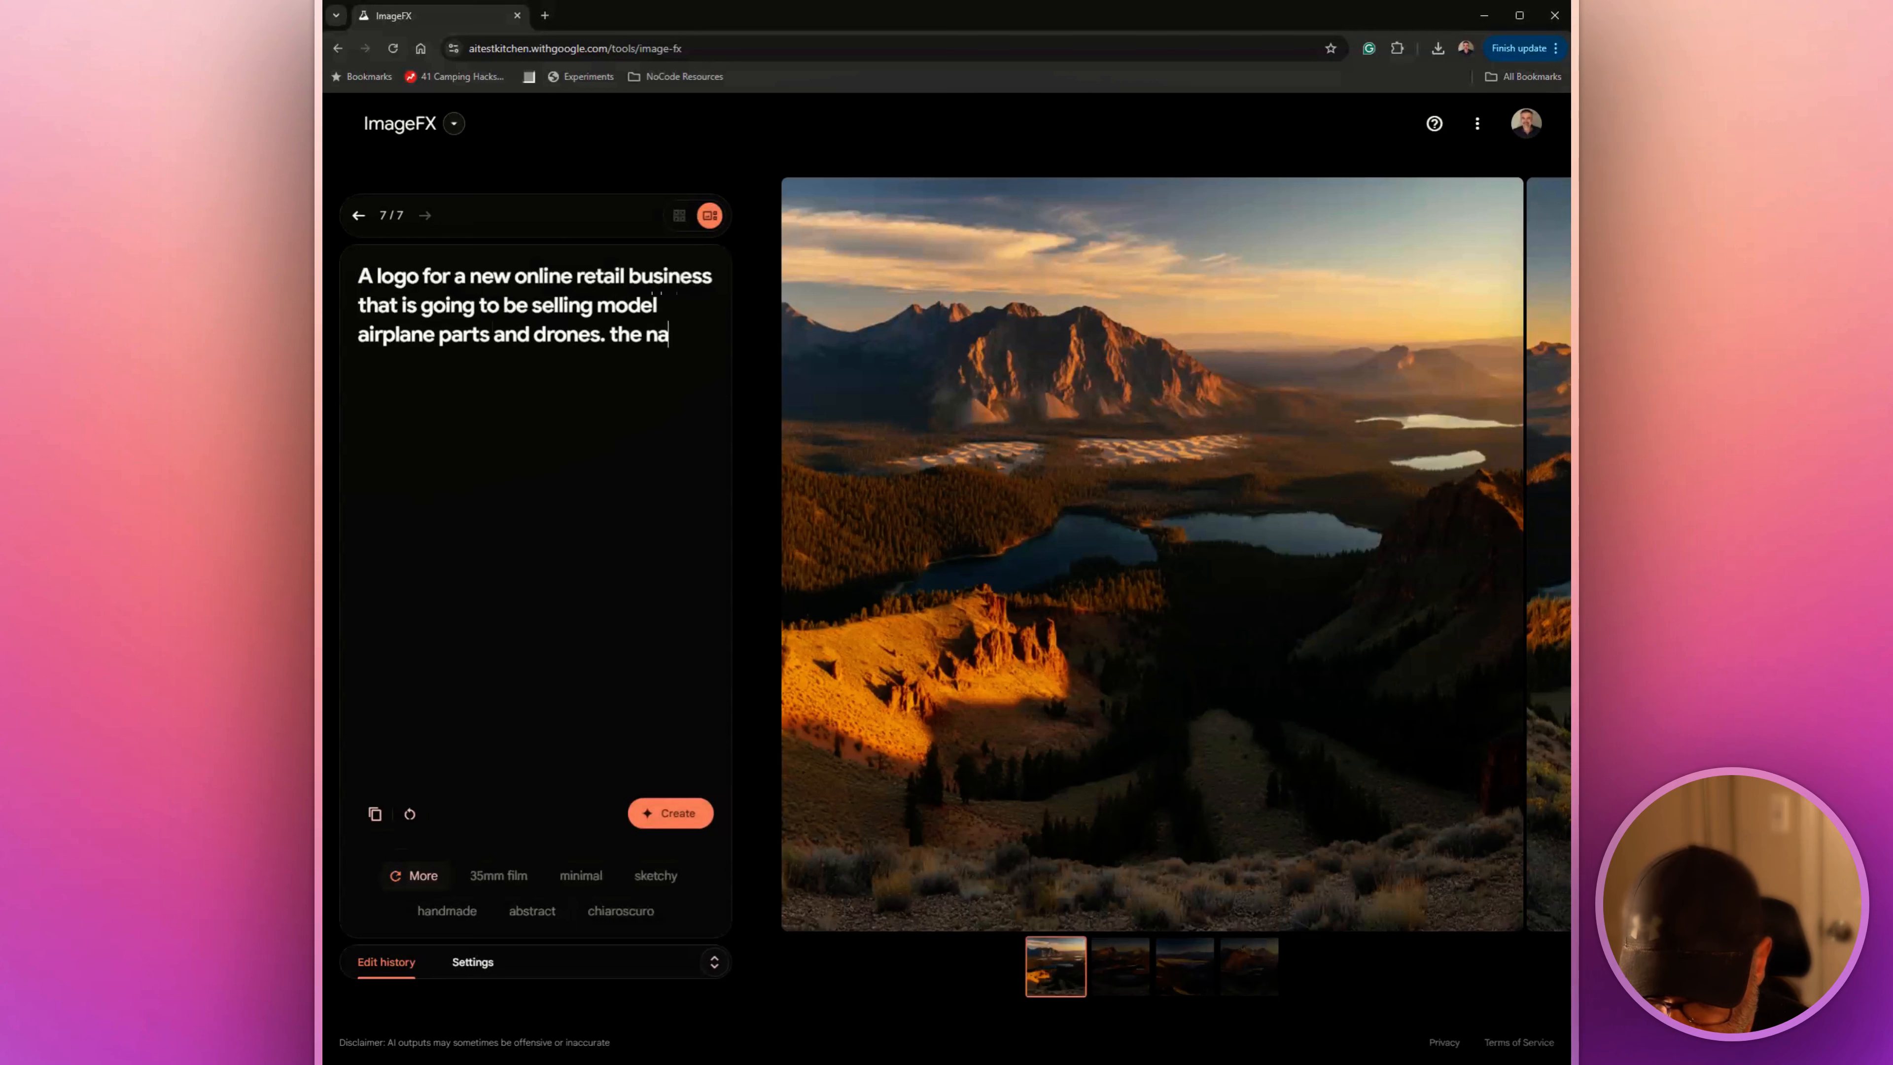
{"action": "type", "text": "me of the business is"}
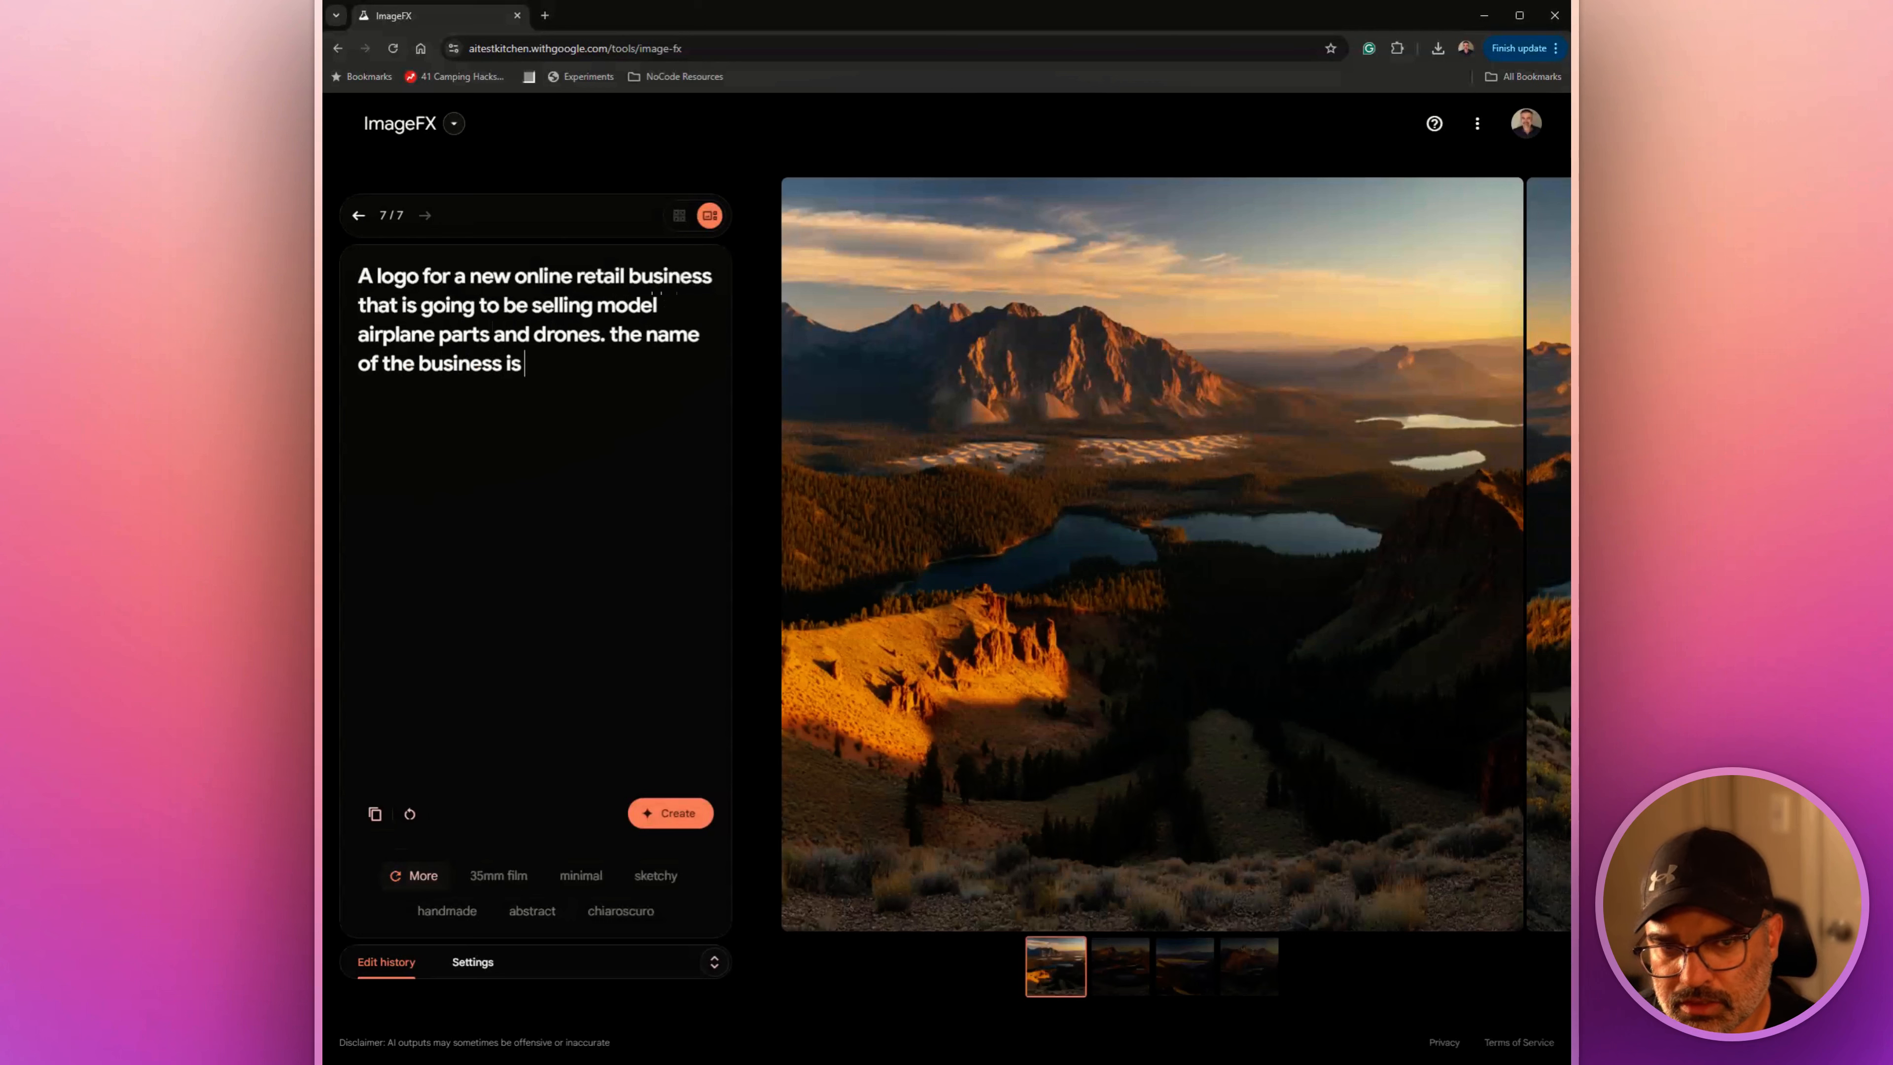
{"action": "type", "text": " F"}
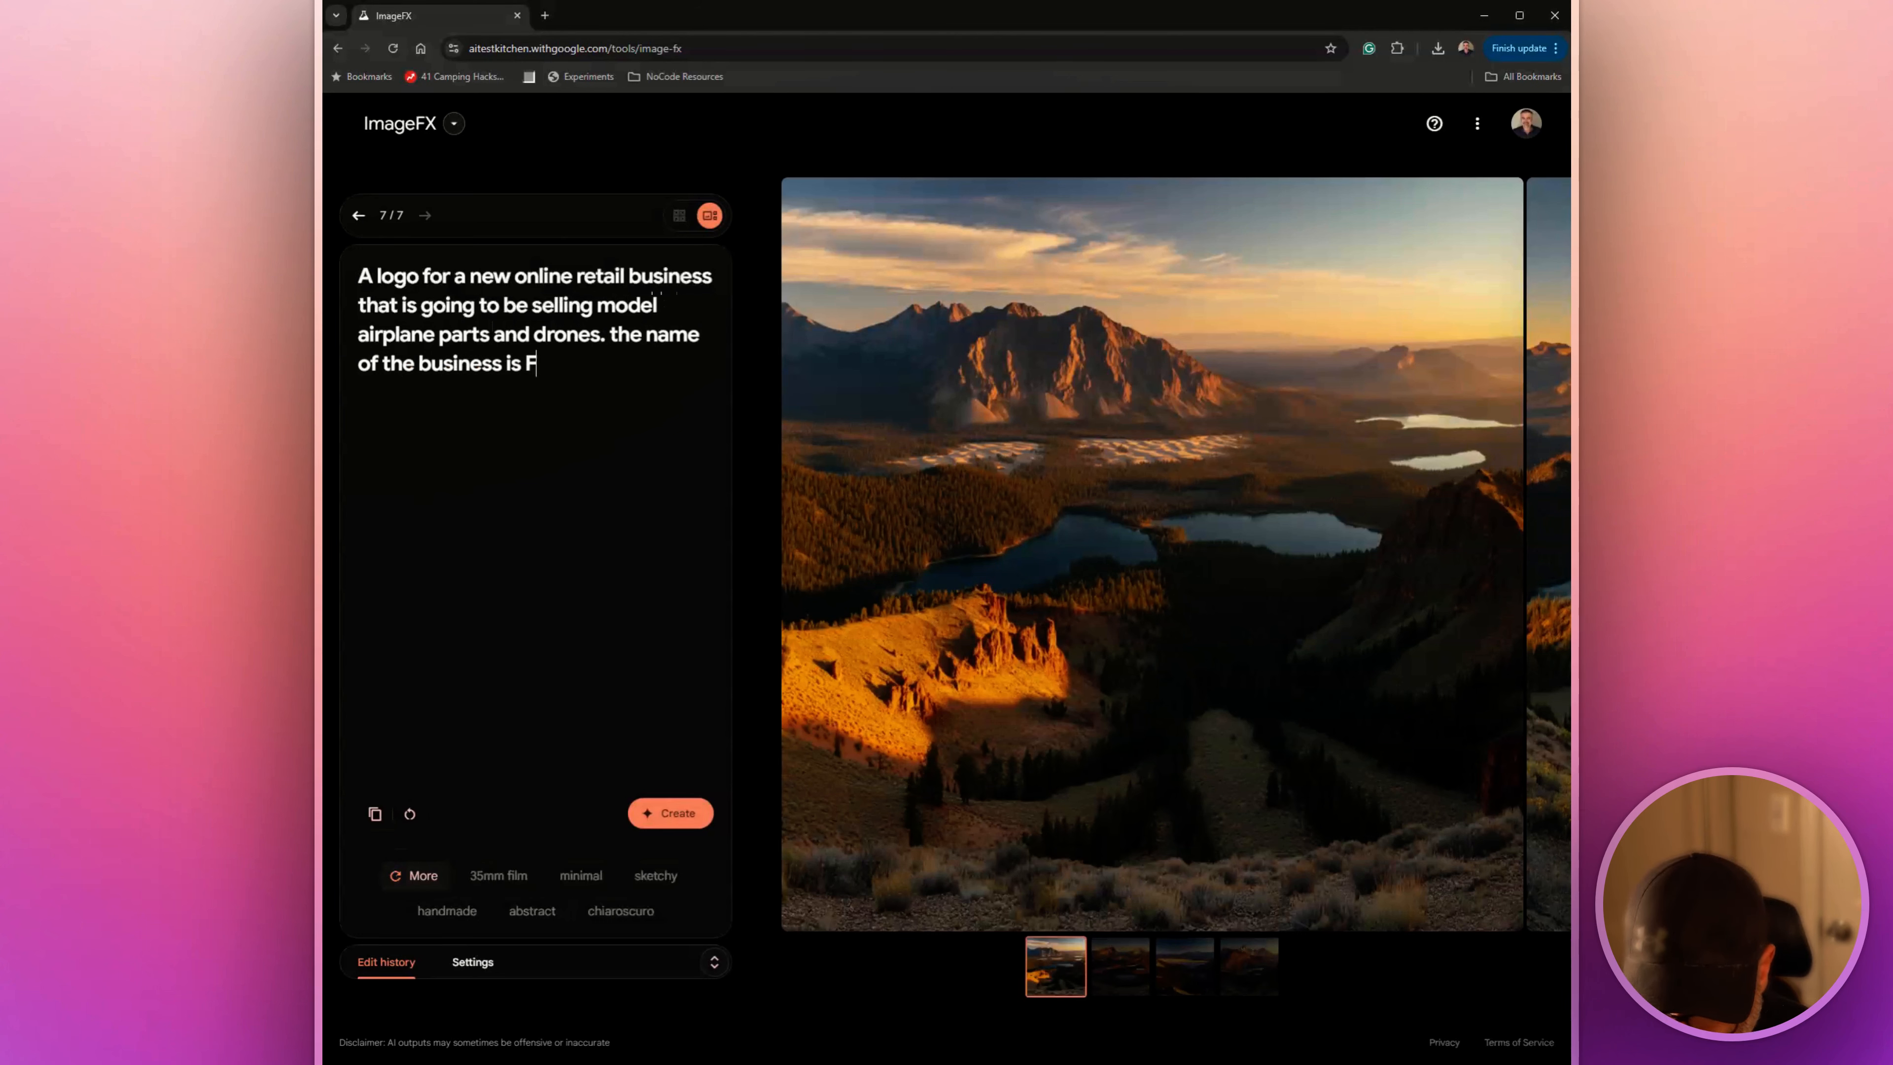
{"action": "type", "text": "ly"}
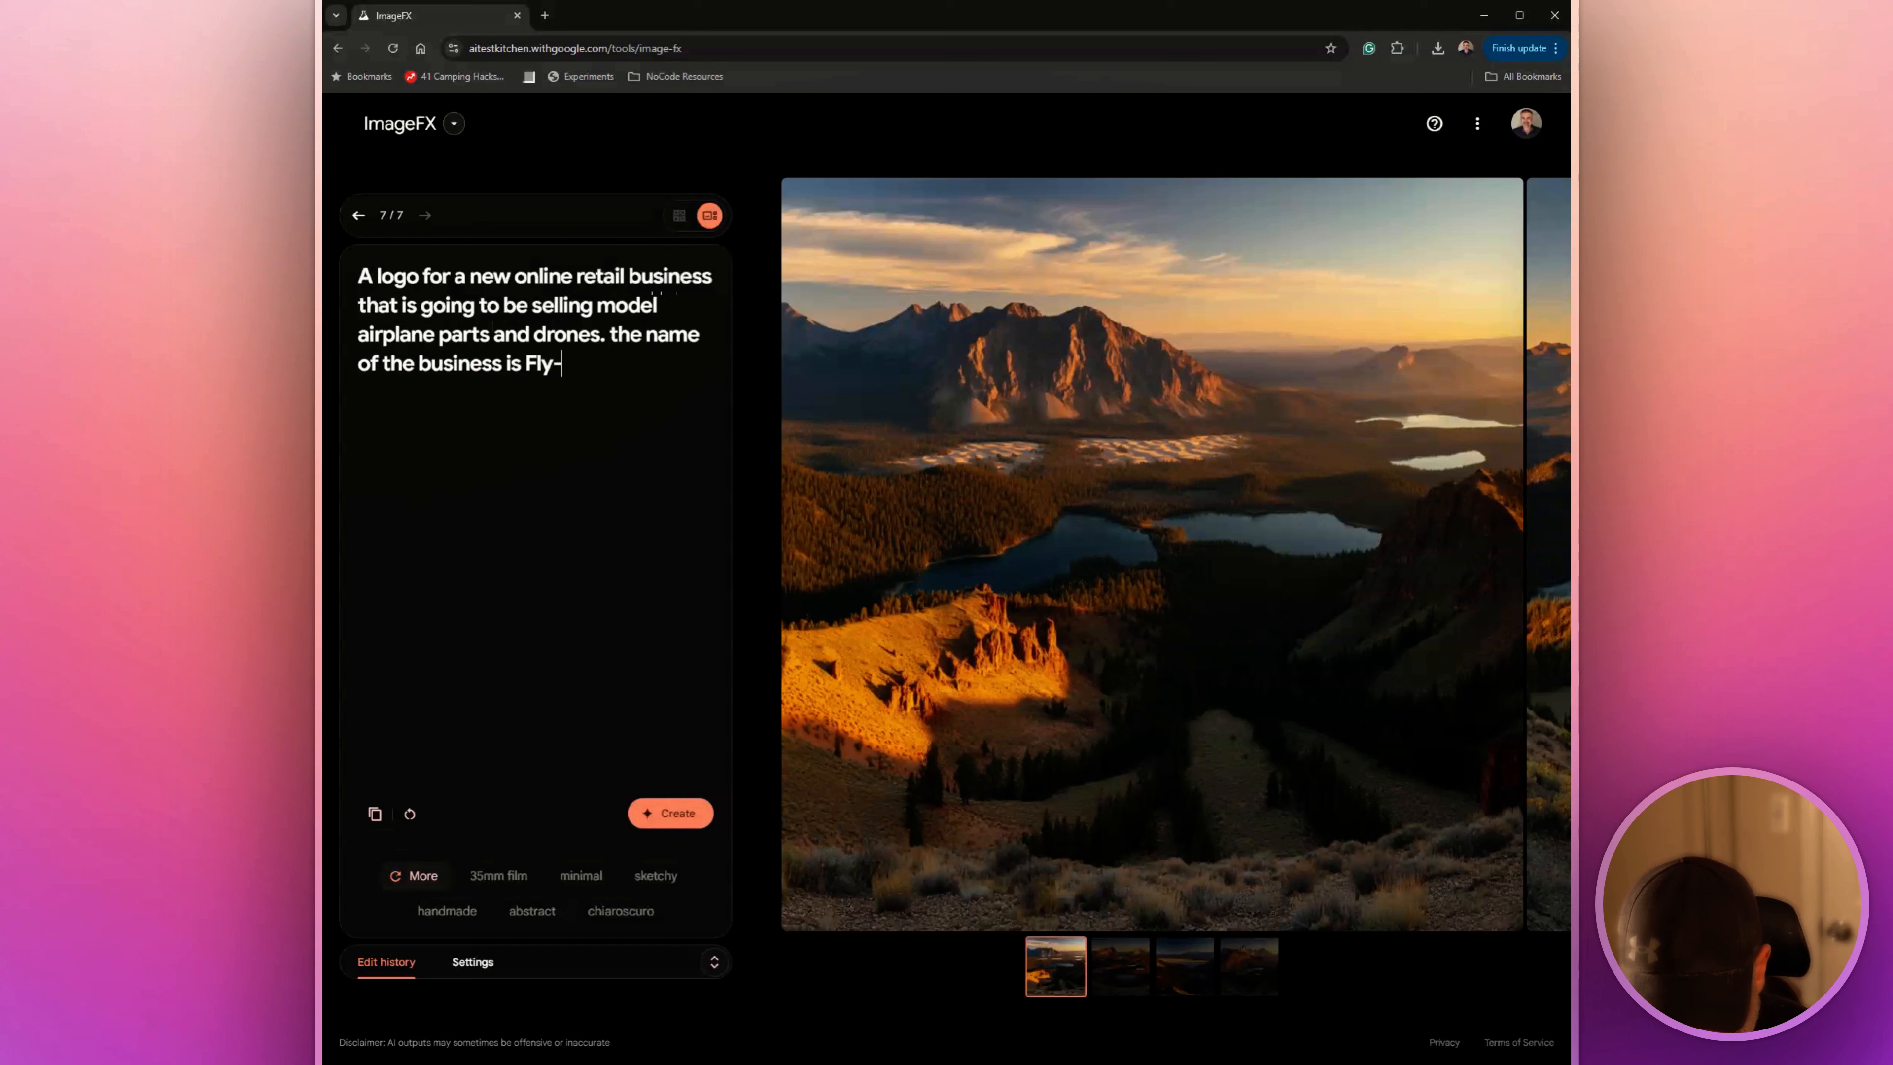
{"action": "type", "text": "-By-Nighrt"}
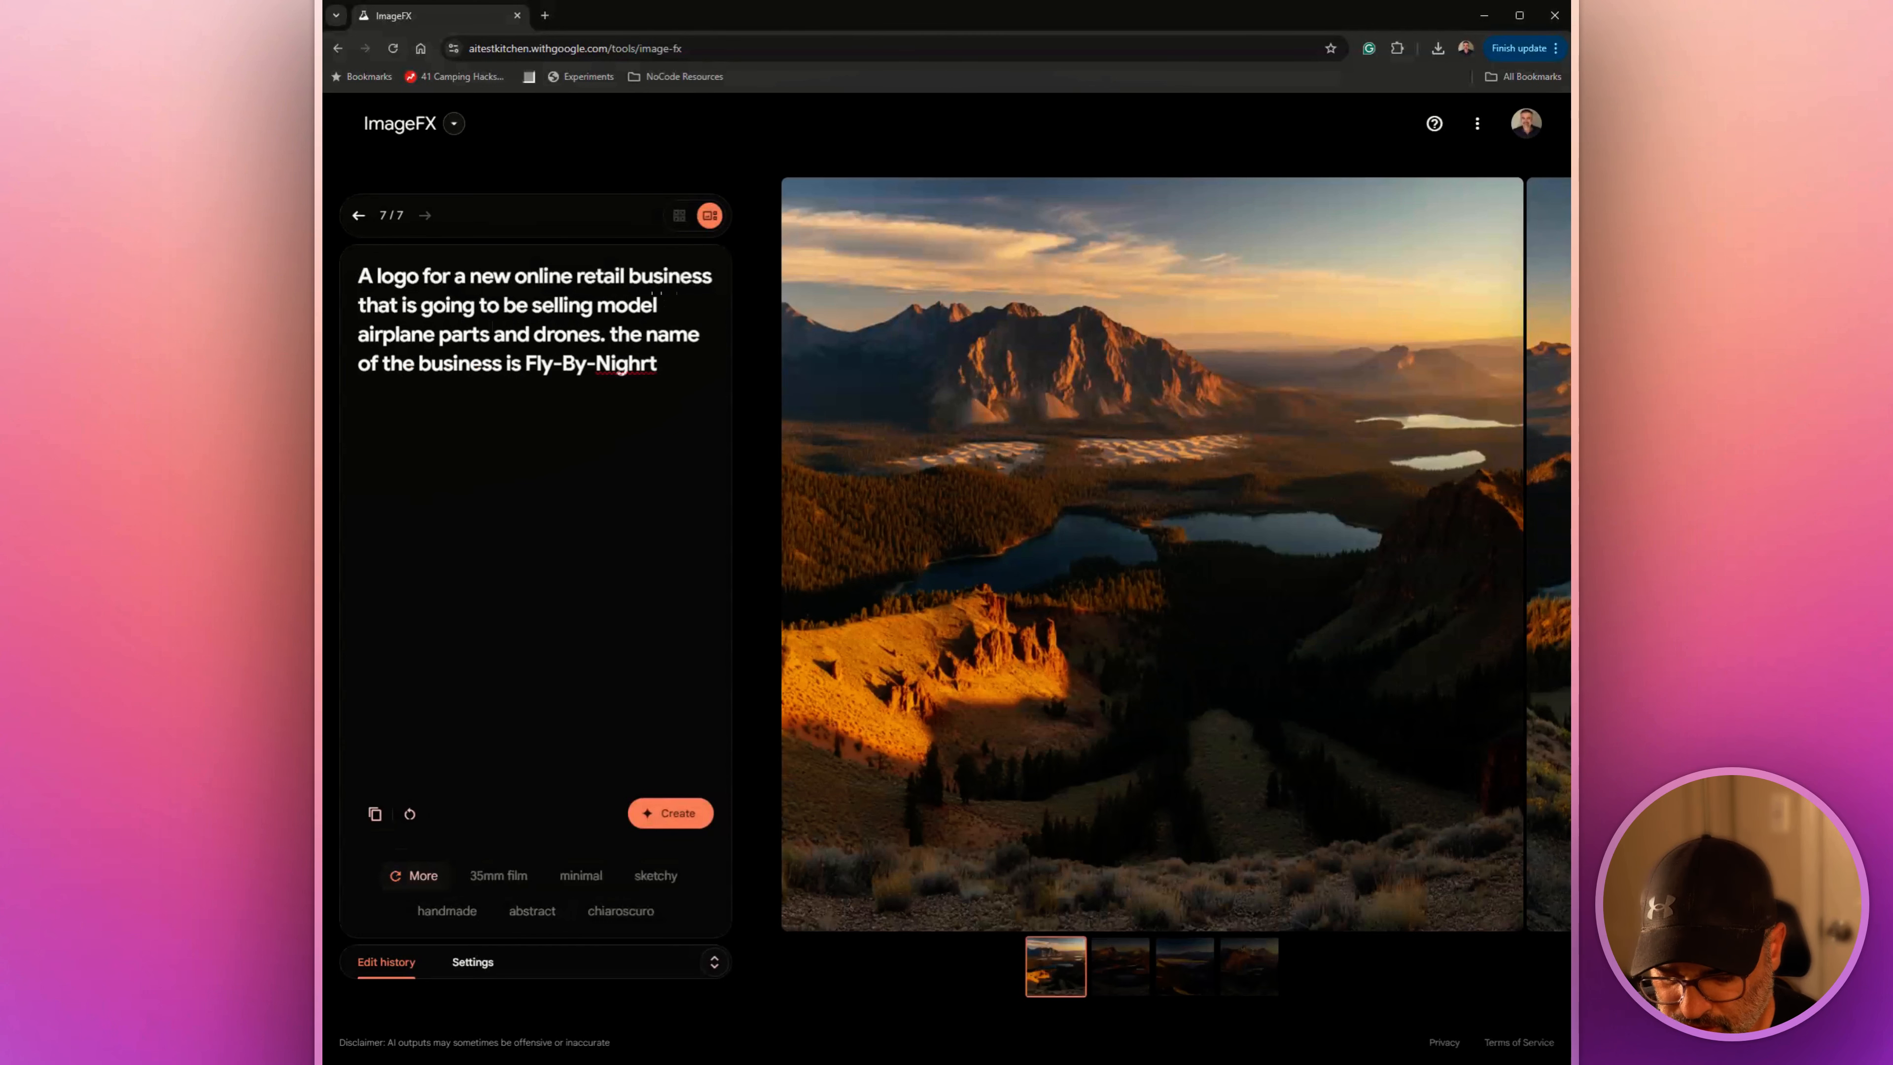
Add "the name of the business is Fly-By-Night" to the logo prompt and generate the logo images
{"action": "key", "text": "Left"}
{"action": "key", "text": "BackSpace"}
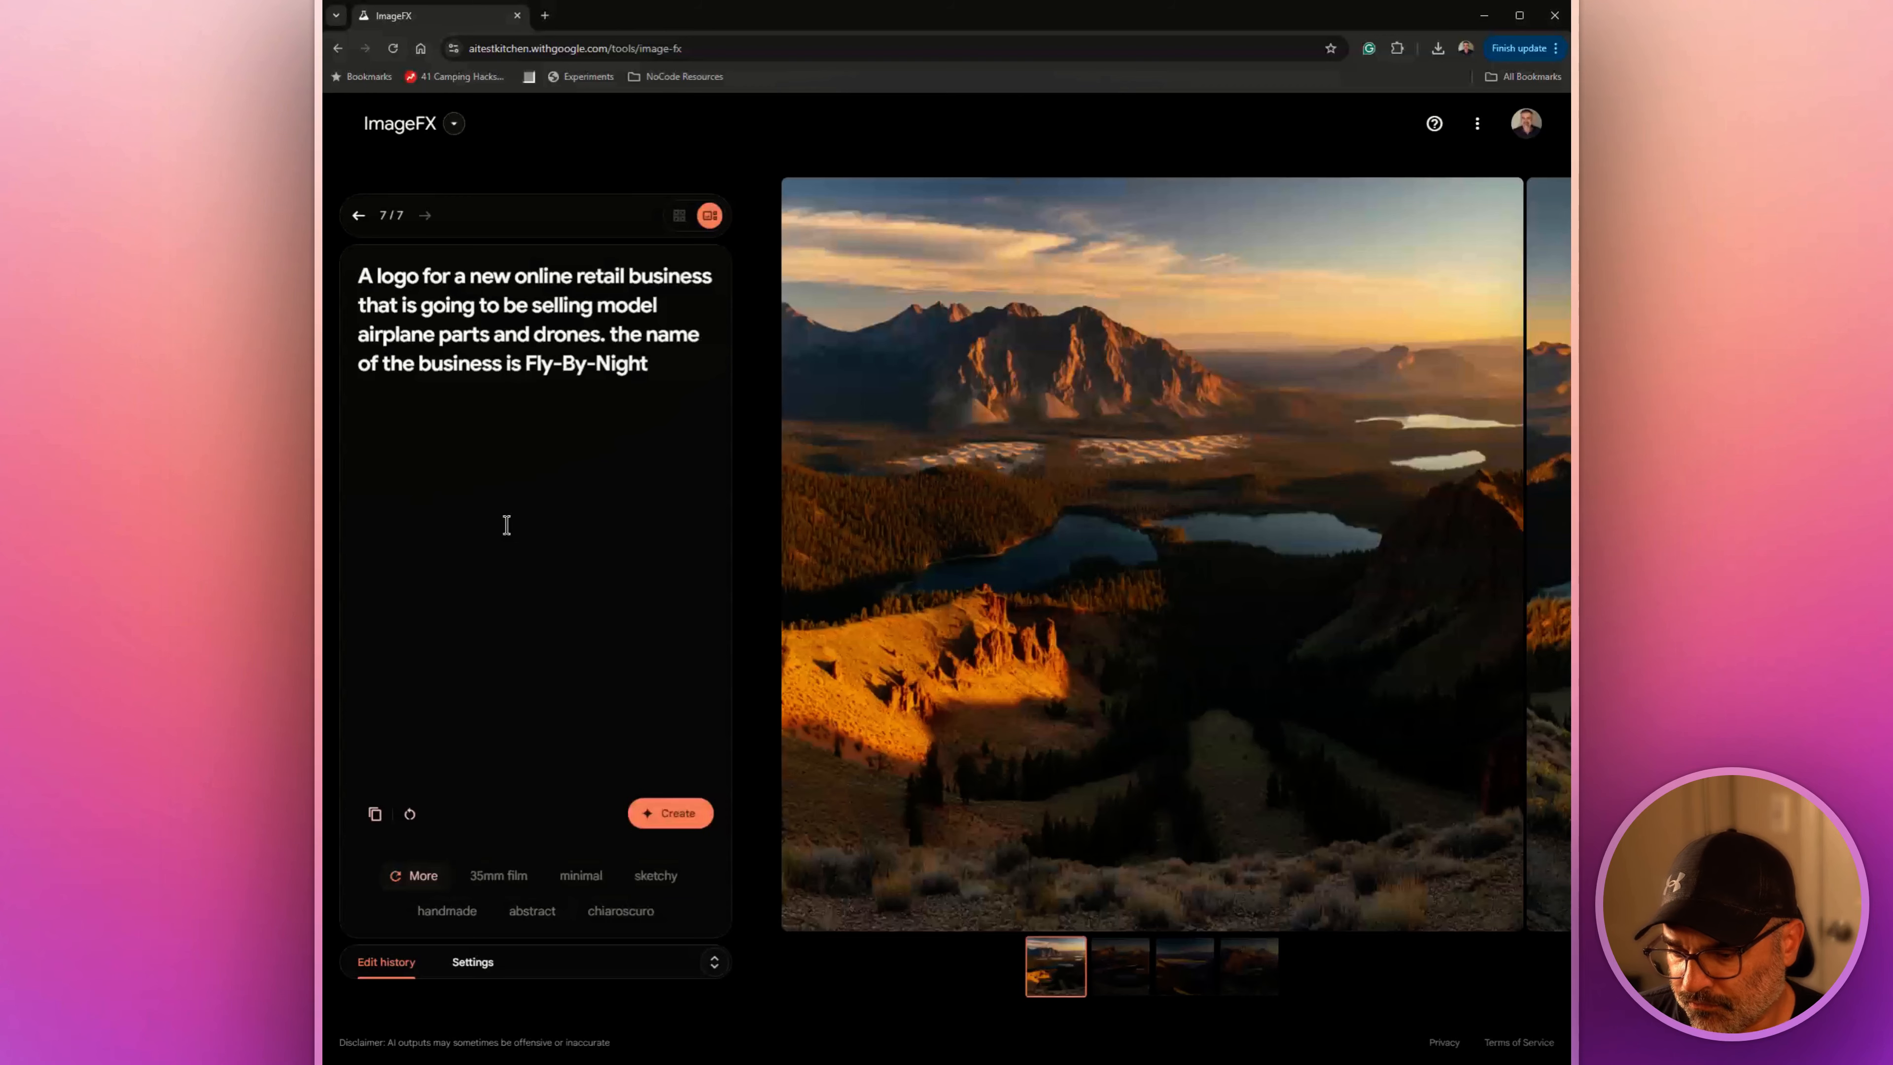
{"action": "left_click", "coordinate": [647, 820]}
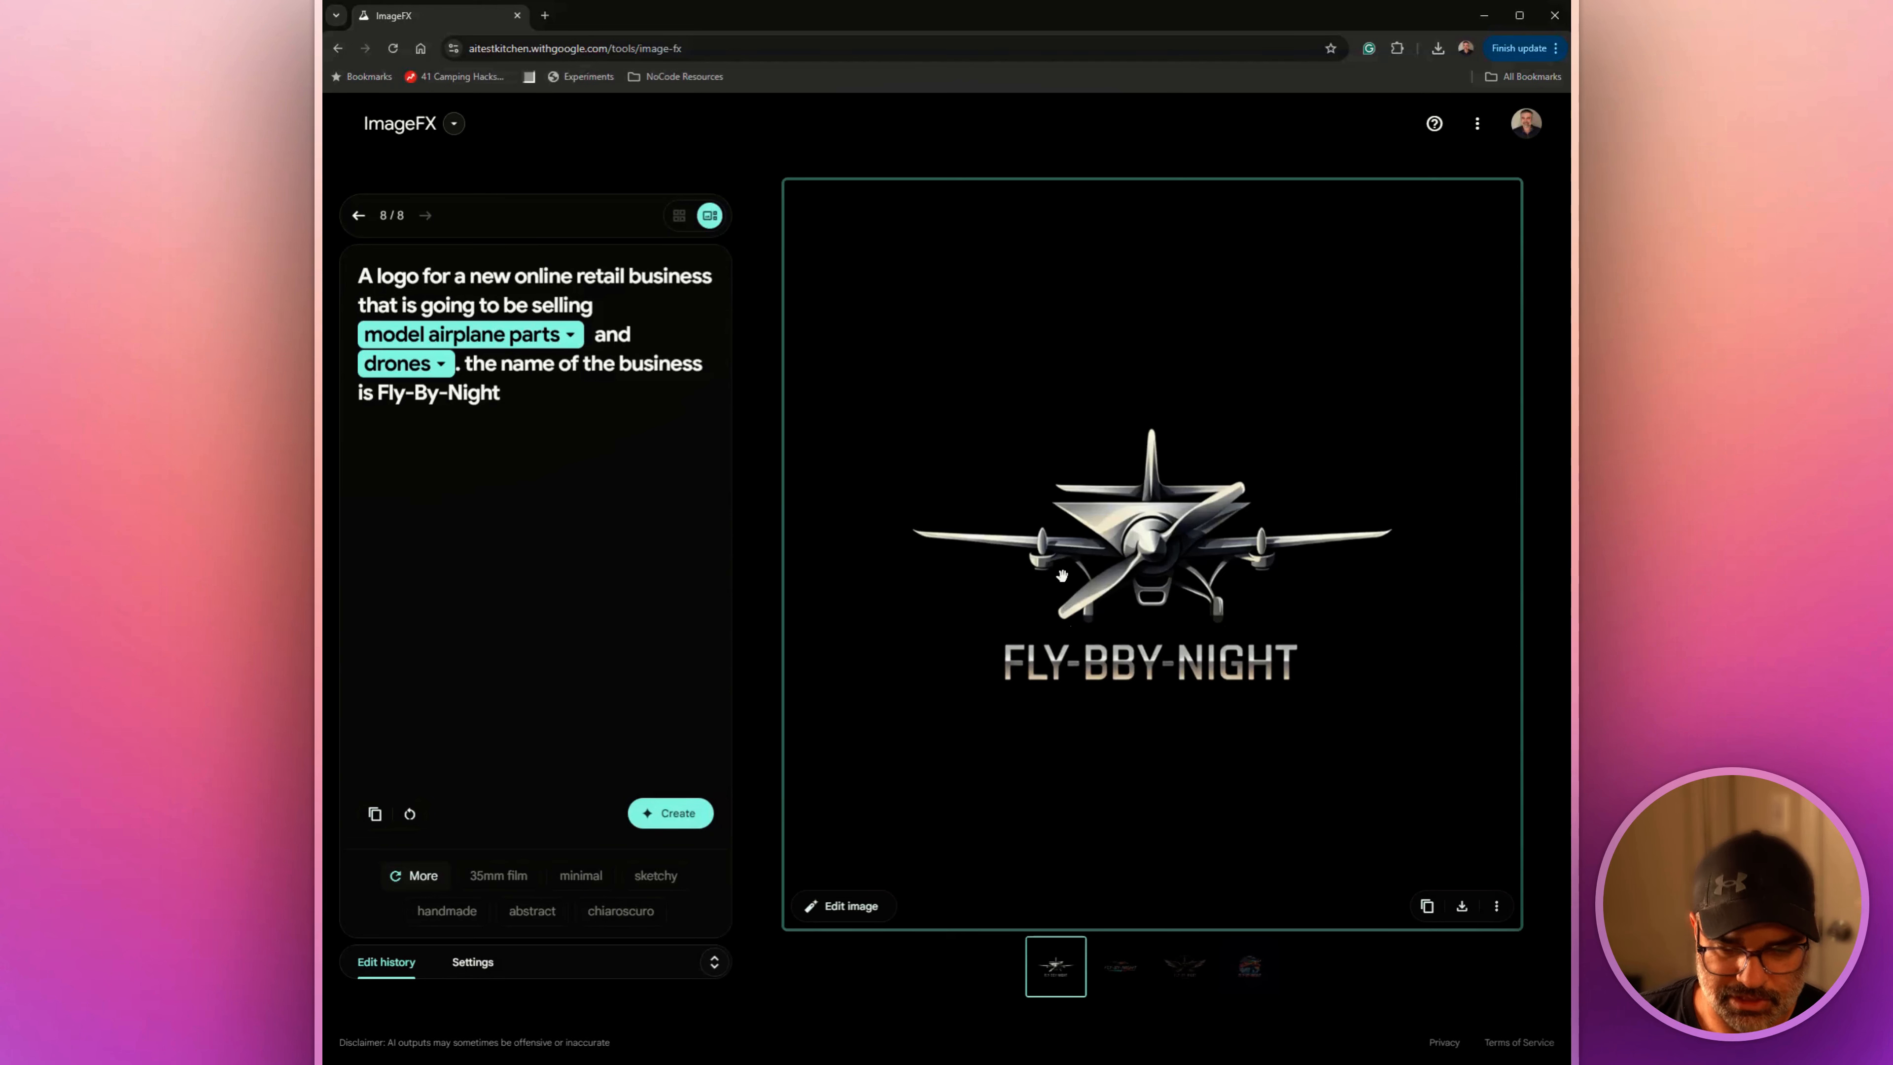
View the second, third and fourth generated logos at full size and return to the second one
{"action": "left_click", "coordinate": [1126, 969]}
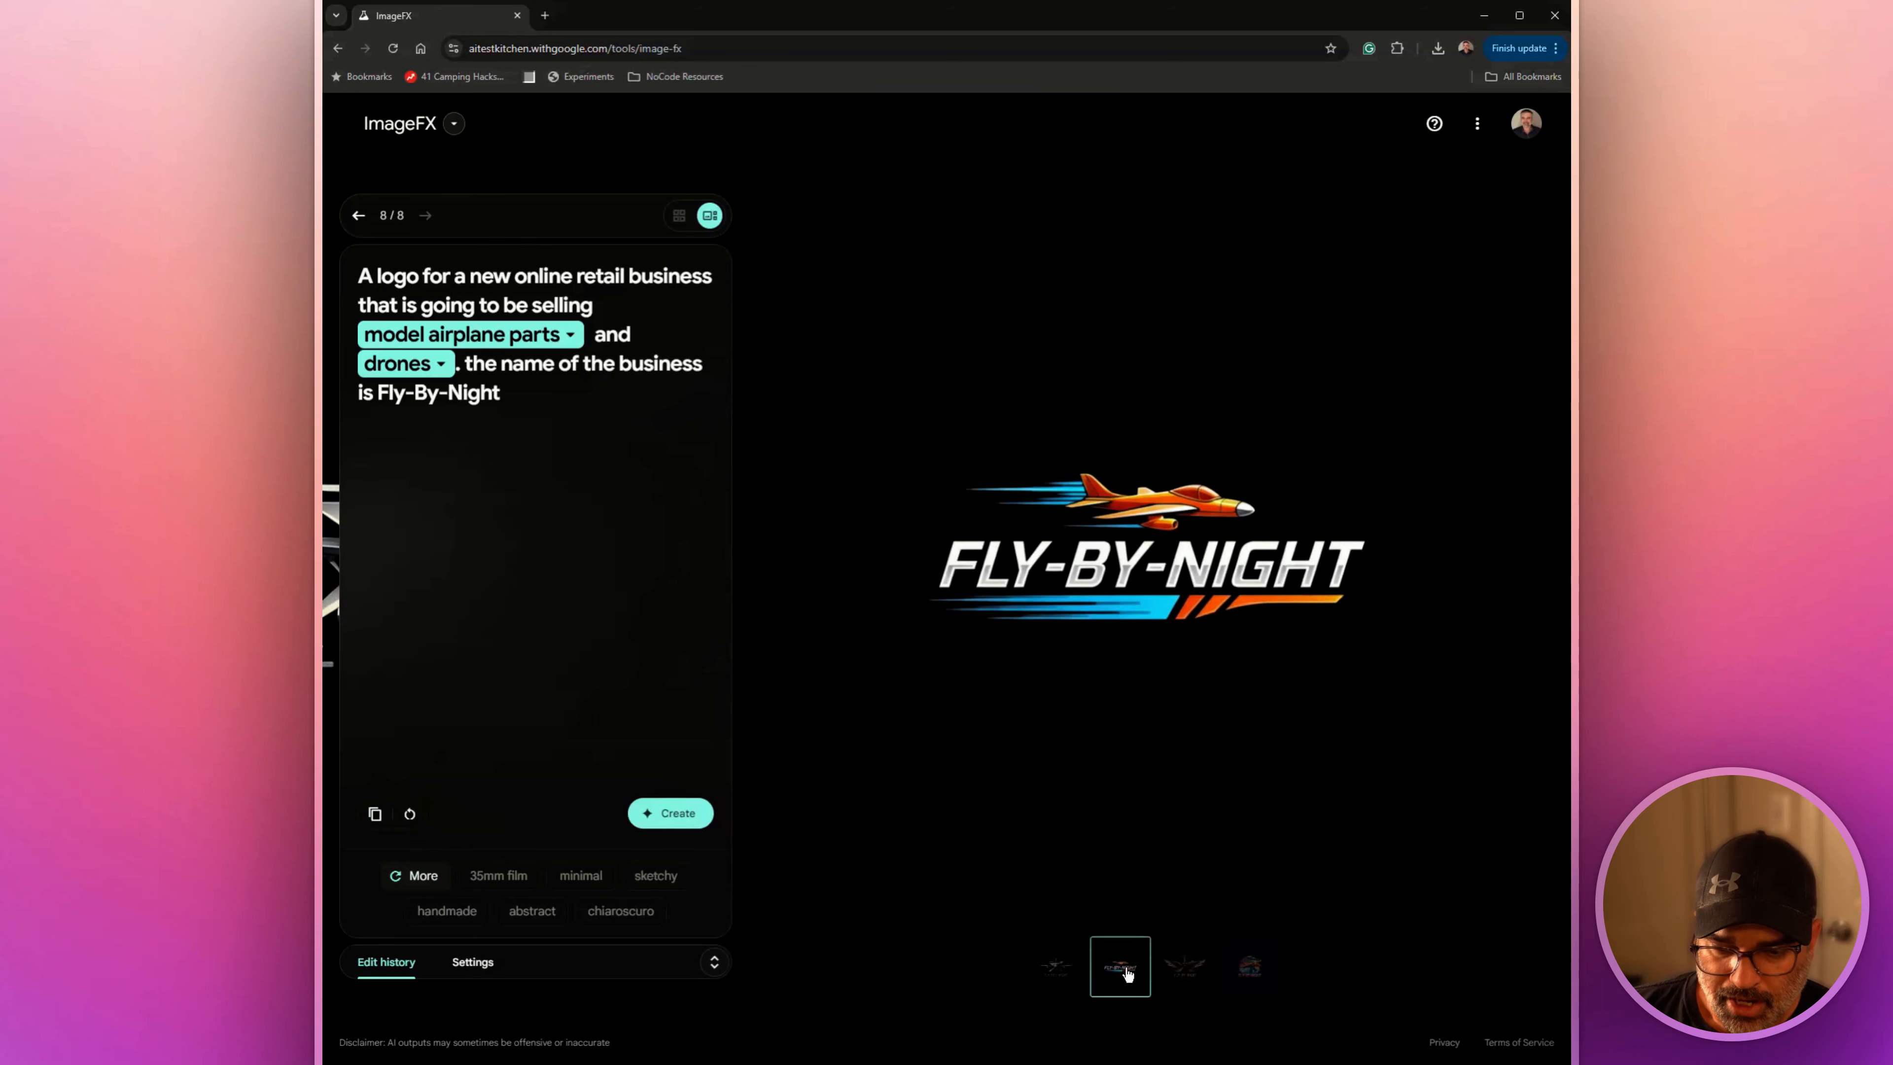
{"action": "mouse_move", "coordinate": [1161, 640]}
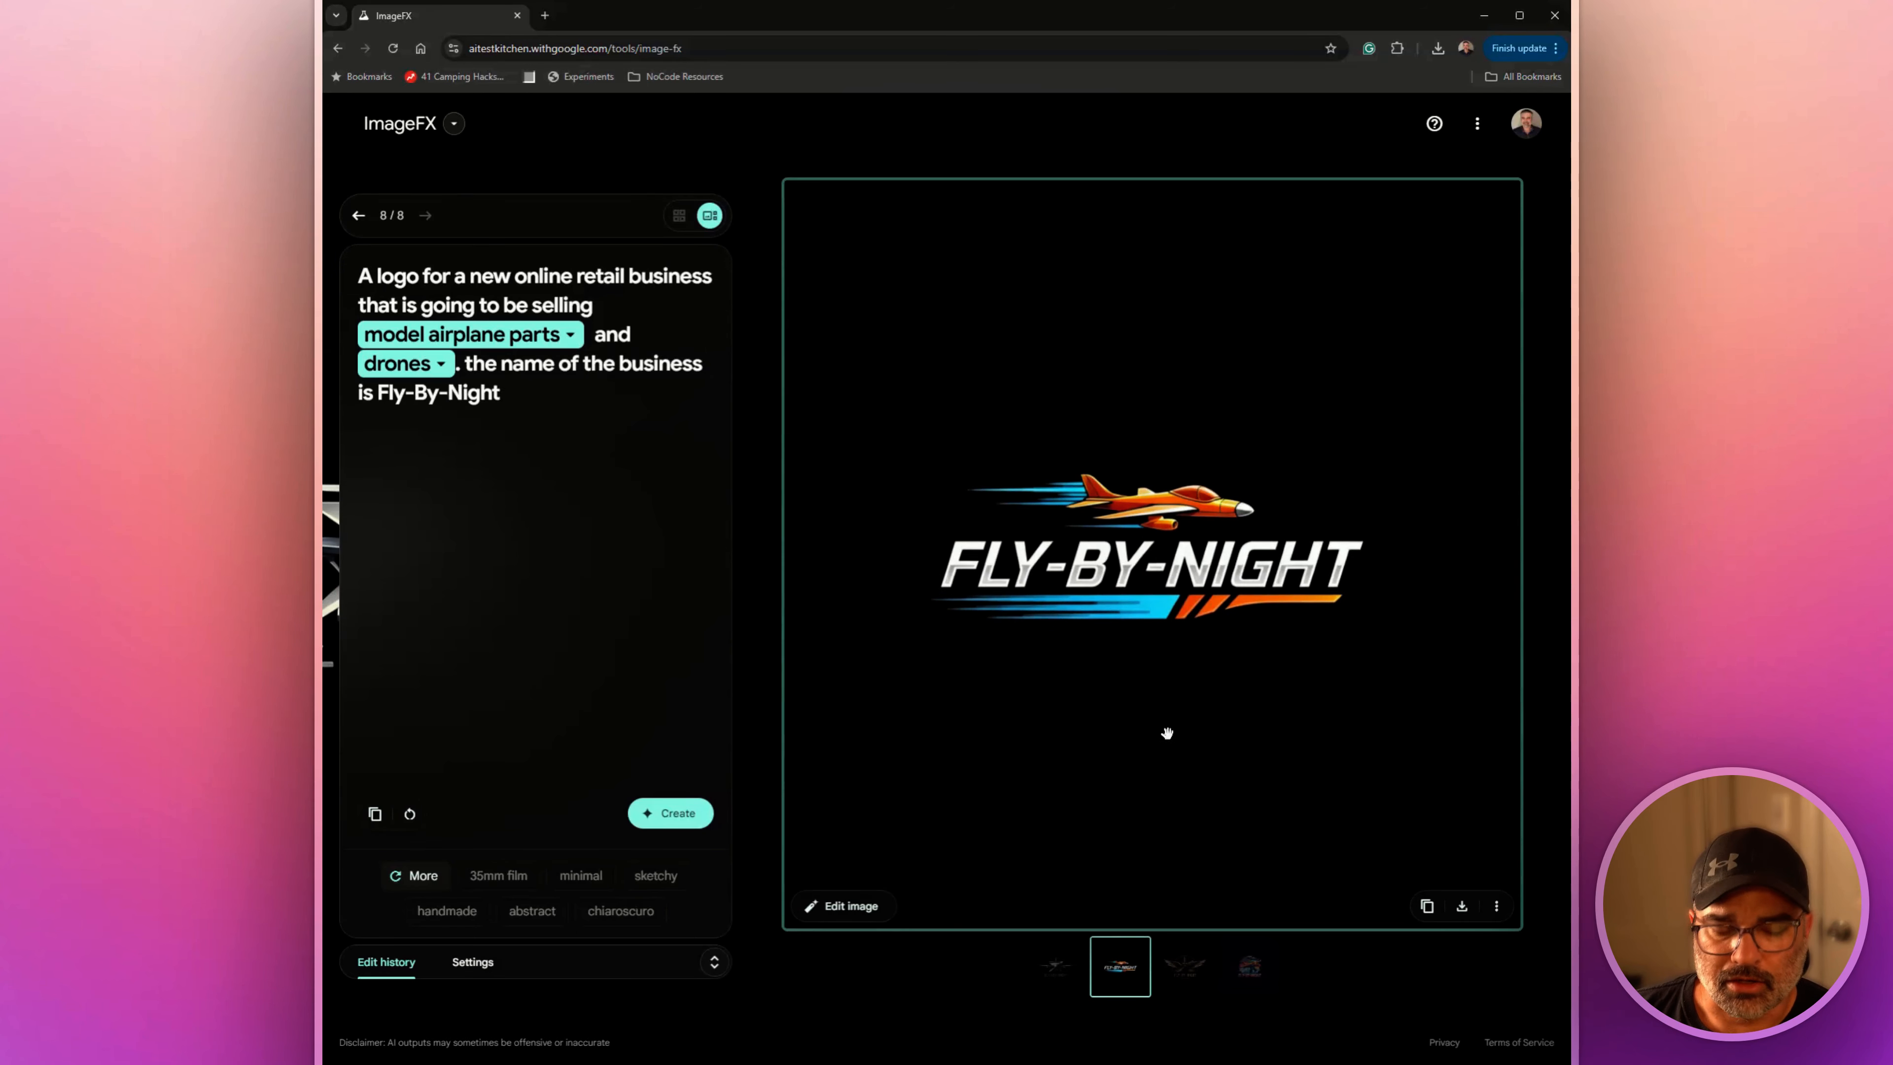
{"action": "left_click", "coordinate": [1184, 971]}
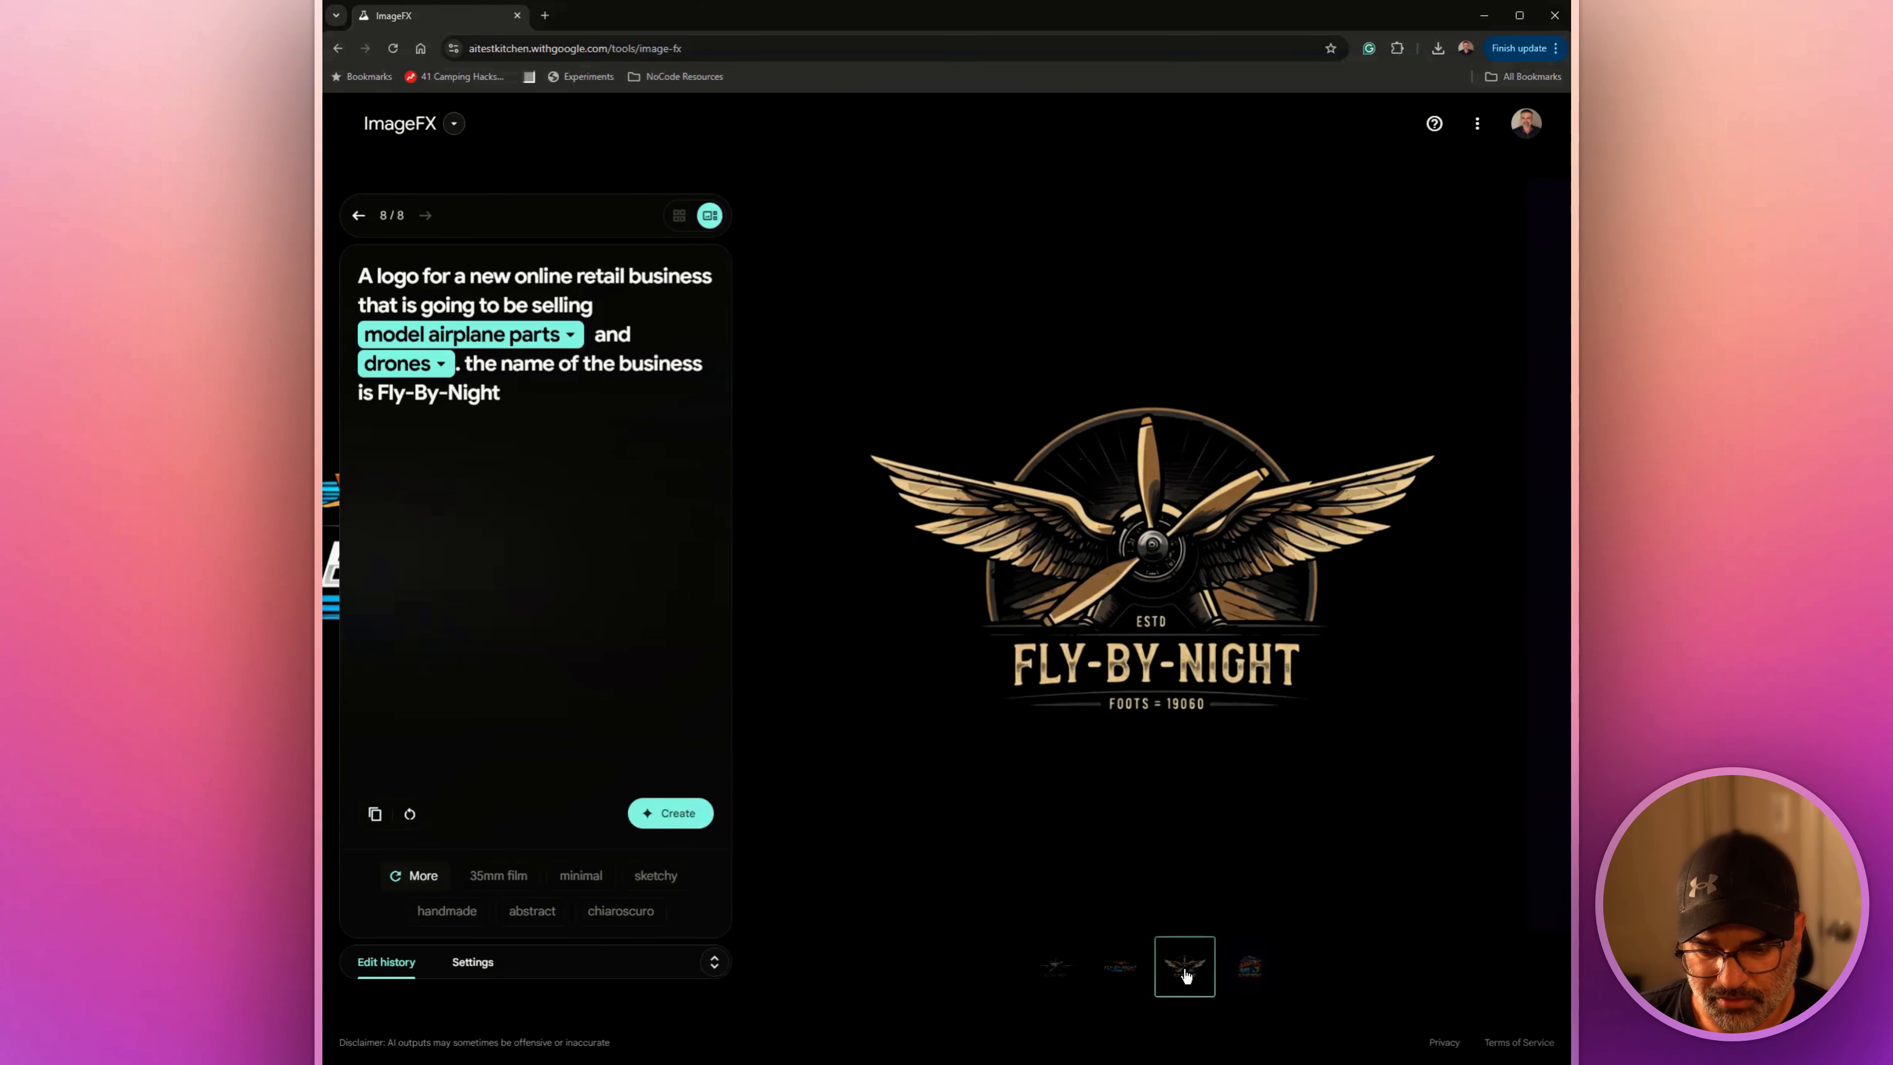
{"action": "left_click", "coordinate": [1250, 966]}
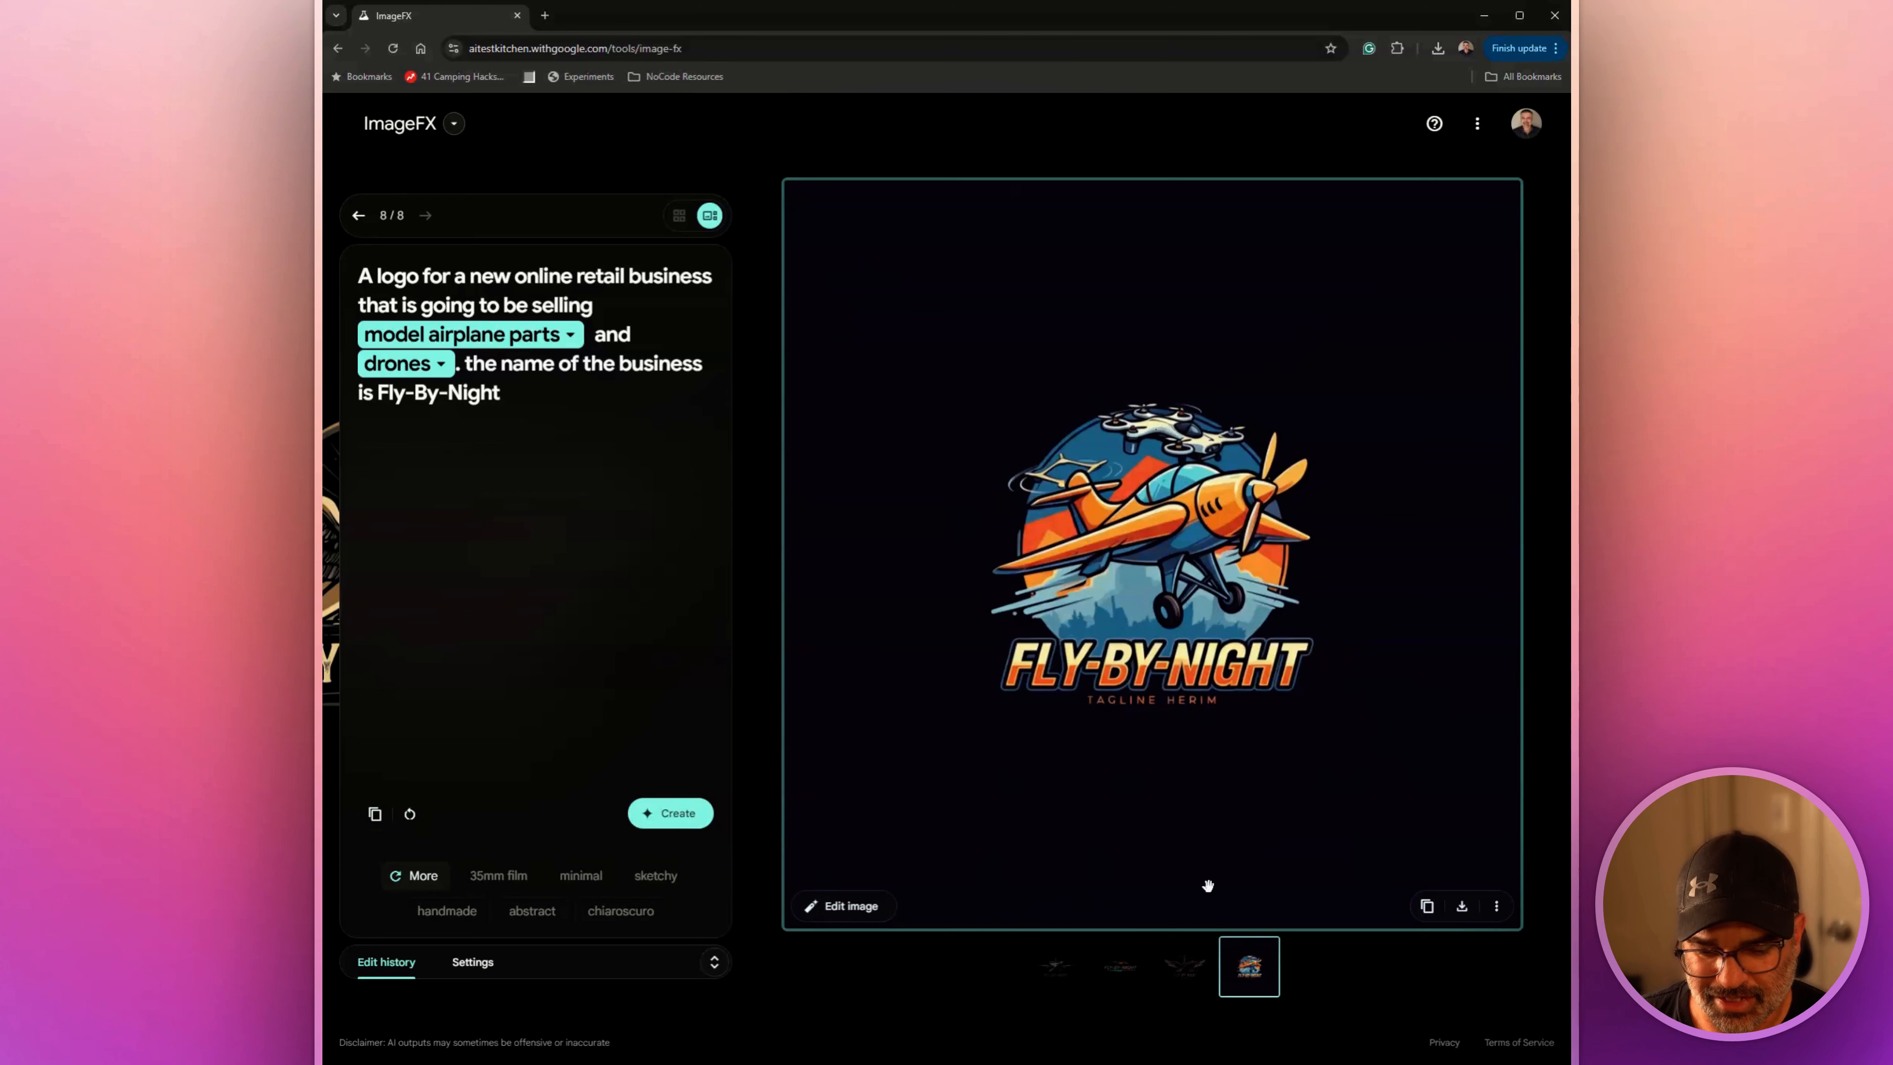
{"action": "left_click", "coordinate": [1118, 969]}
{"action": "mouse_move", "coordinate": [1109, 853]}
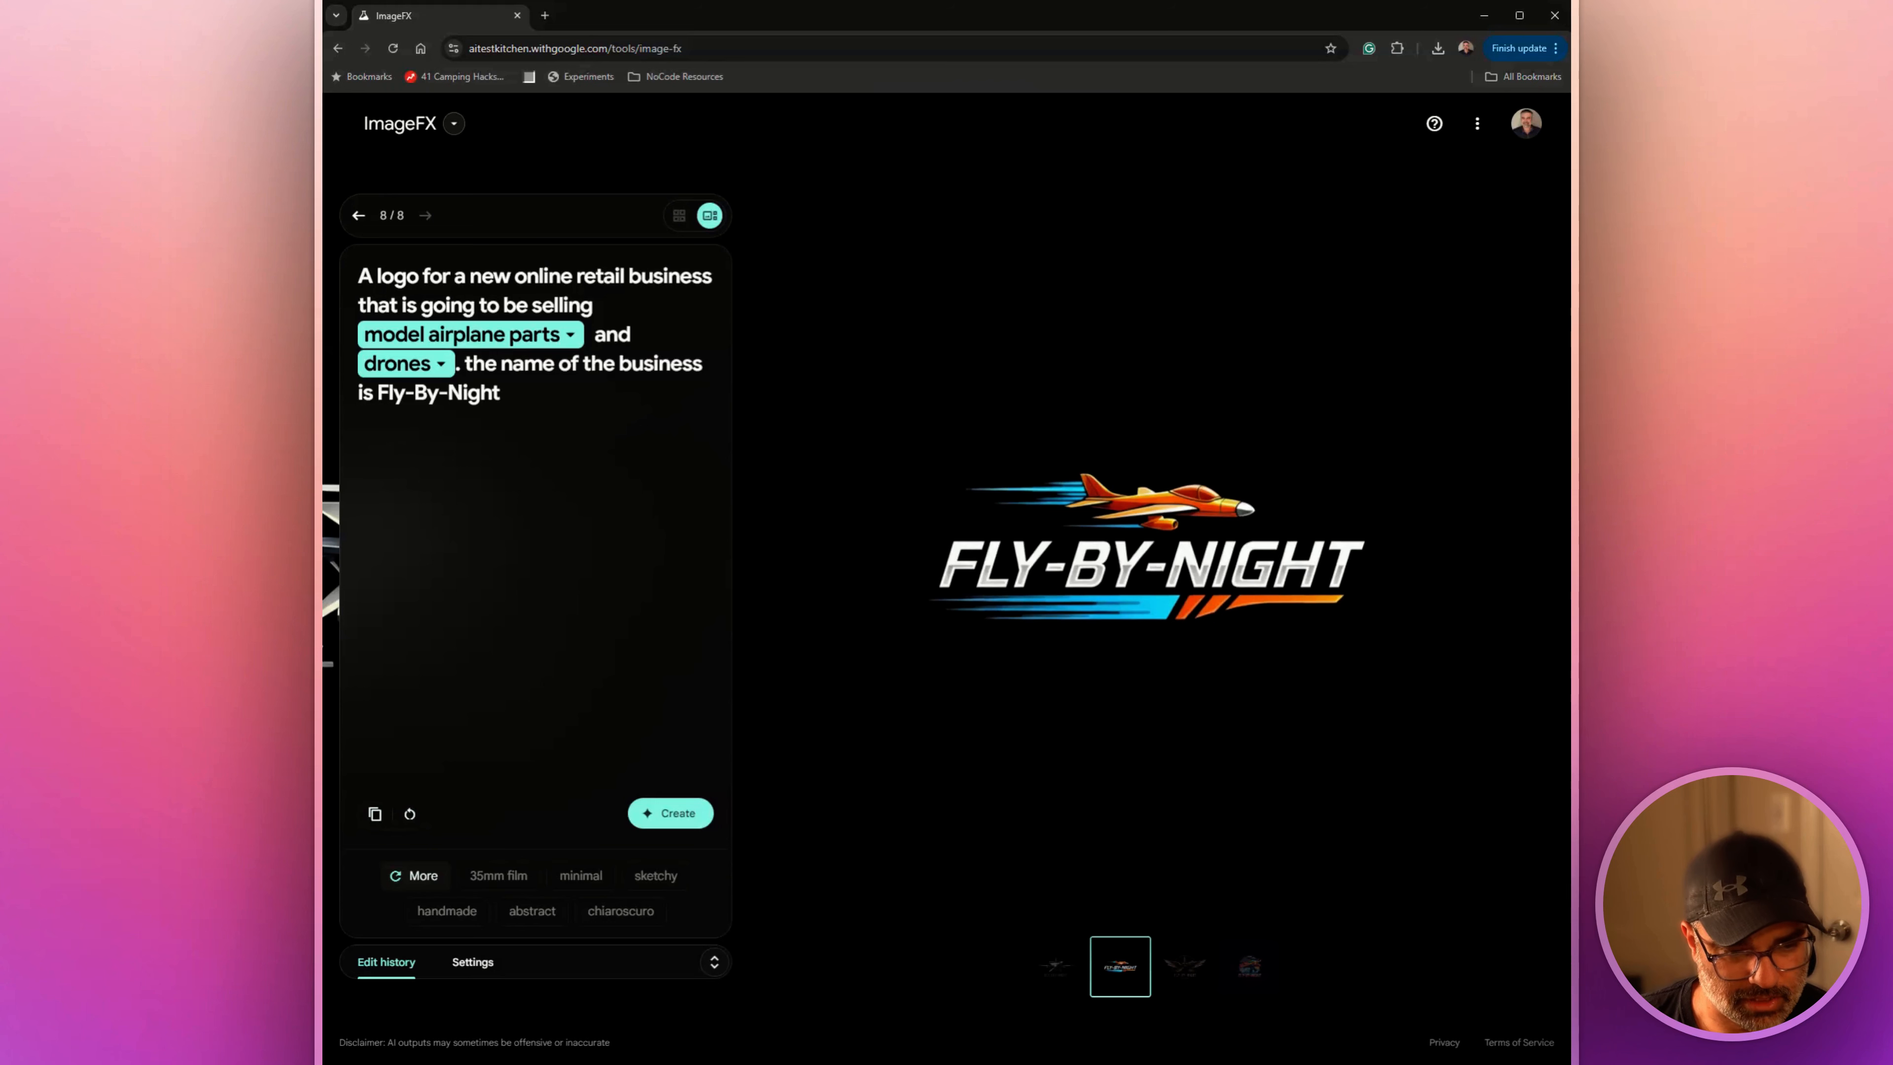
Try to generate the logo images again with "in the style of" and an artist's full name appended to the prompt
{"action": "left_click", "coordinate": [555, 467]}
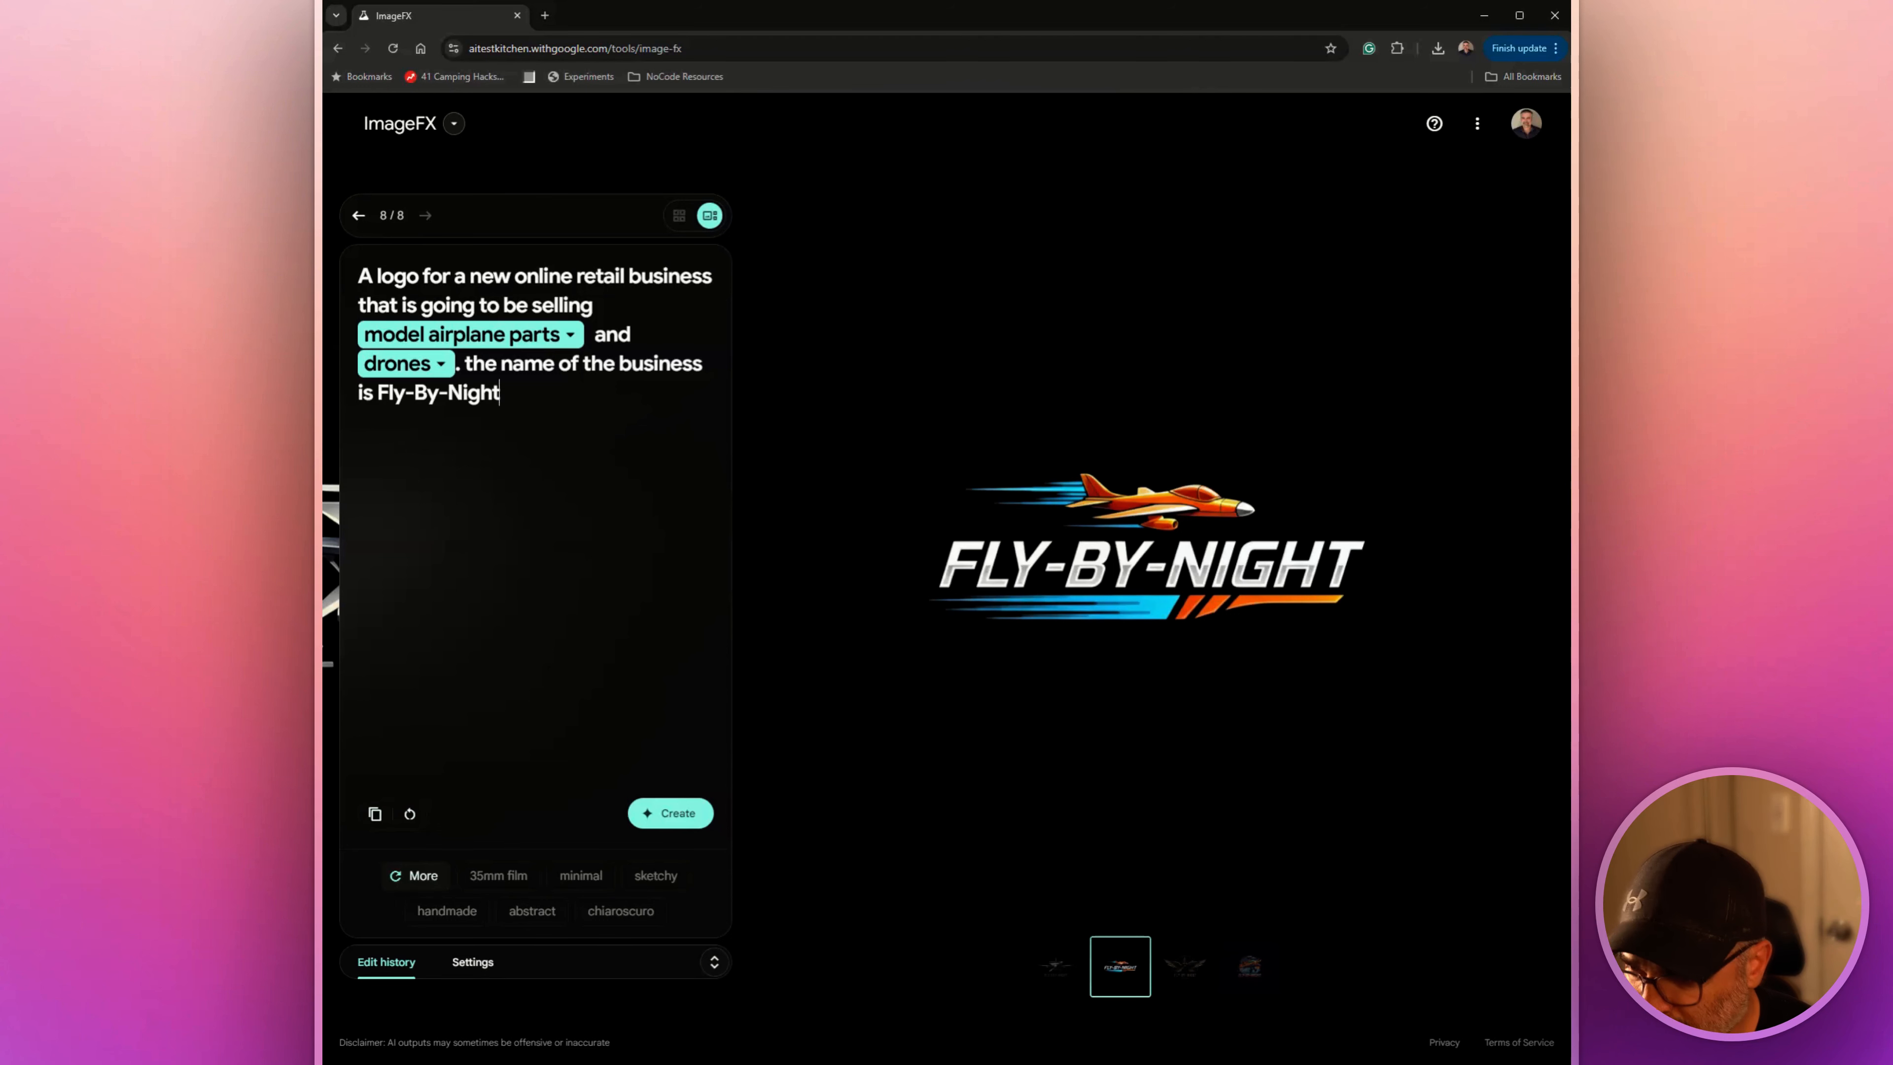
{"action": "type", "text": "in the "}
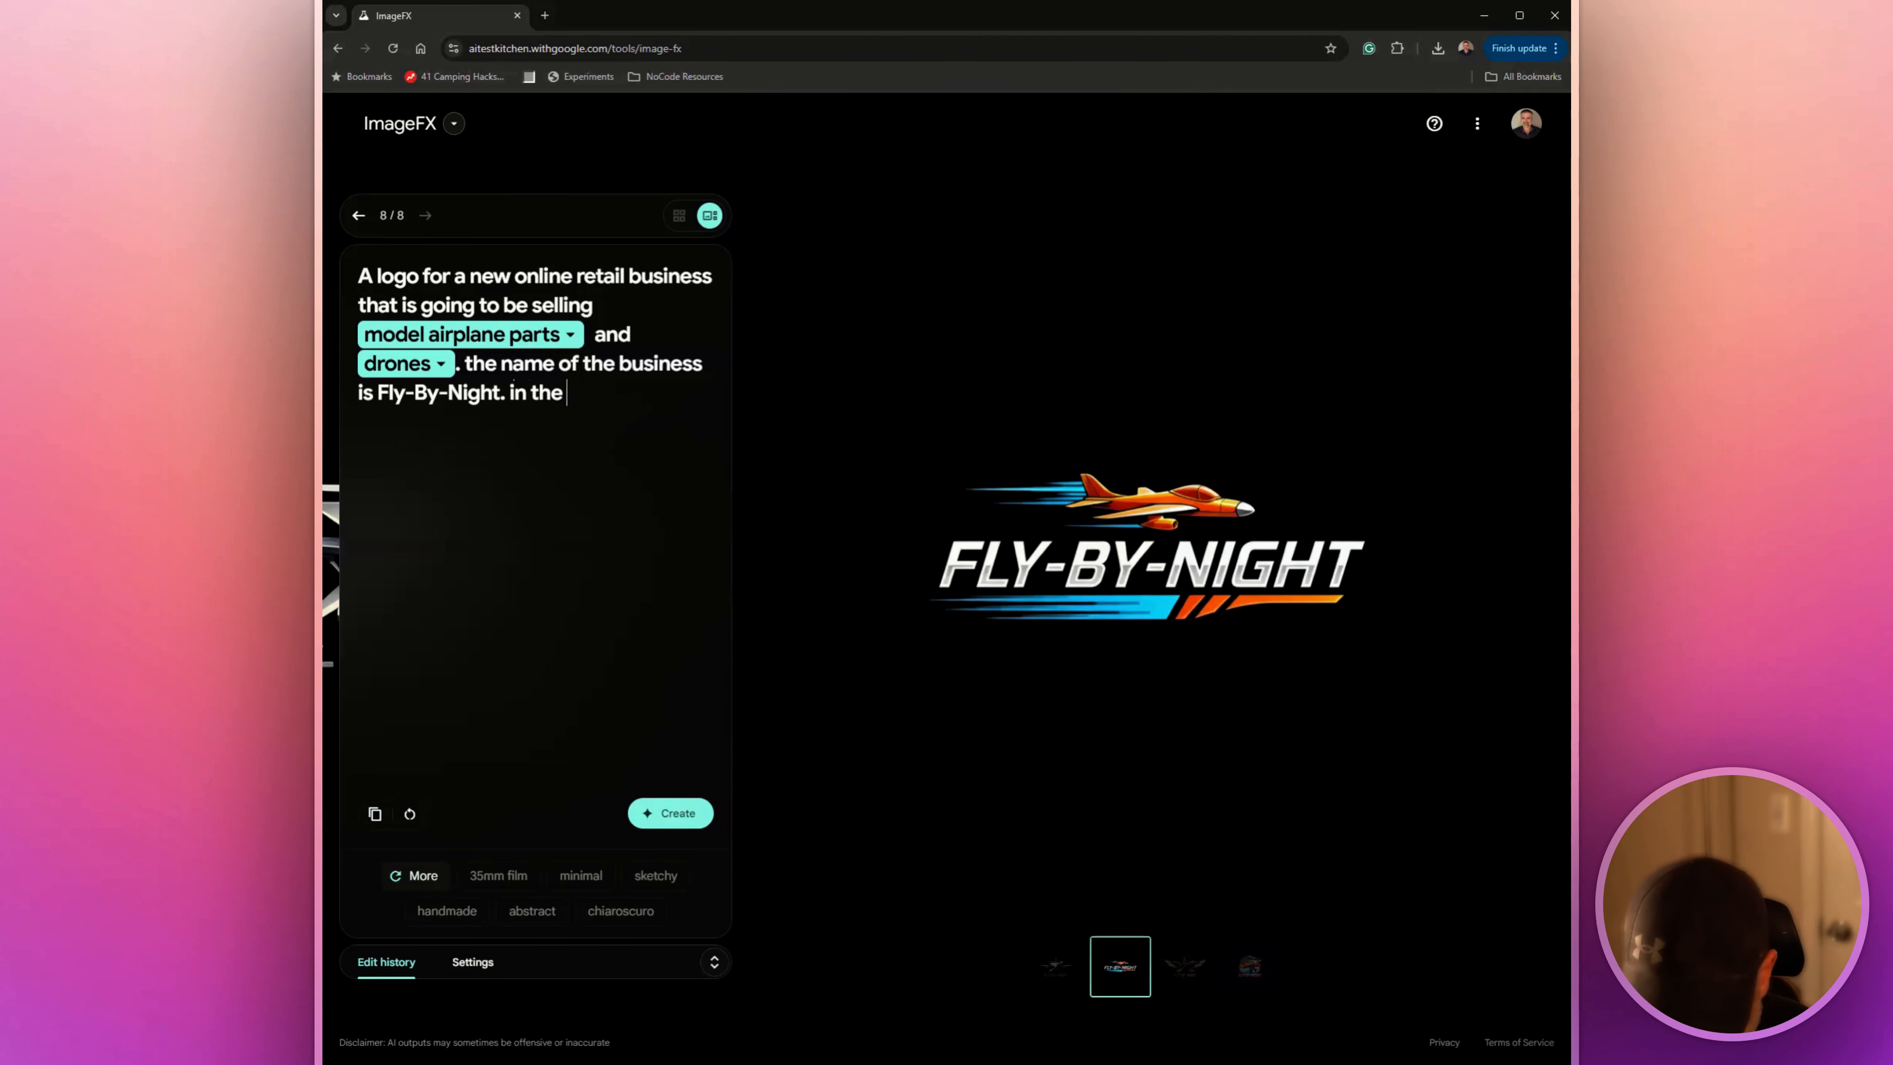
{"action": "type", "text": "style of Do"}
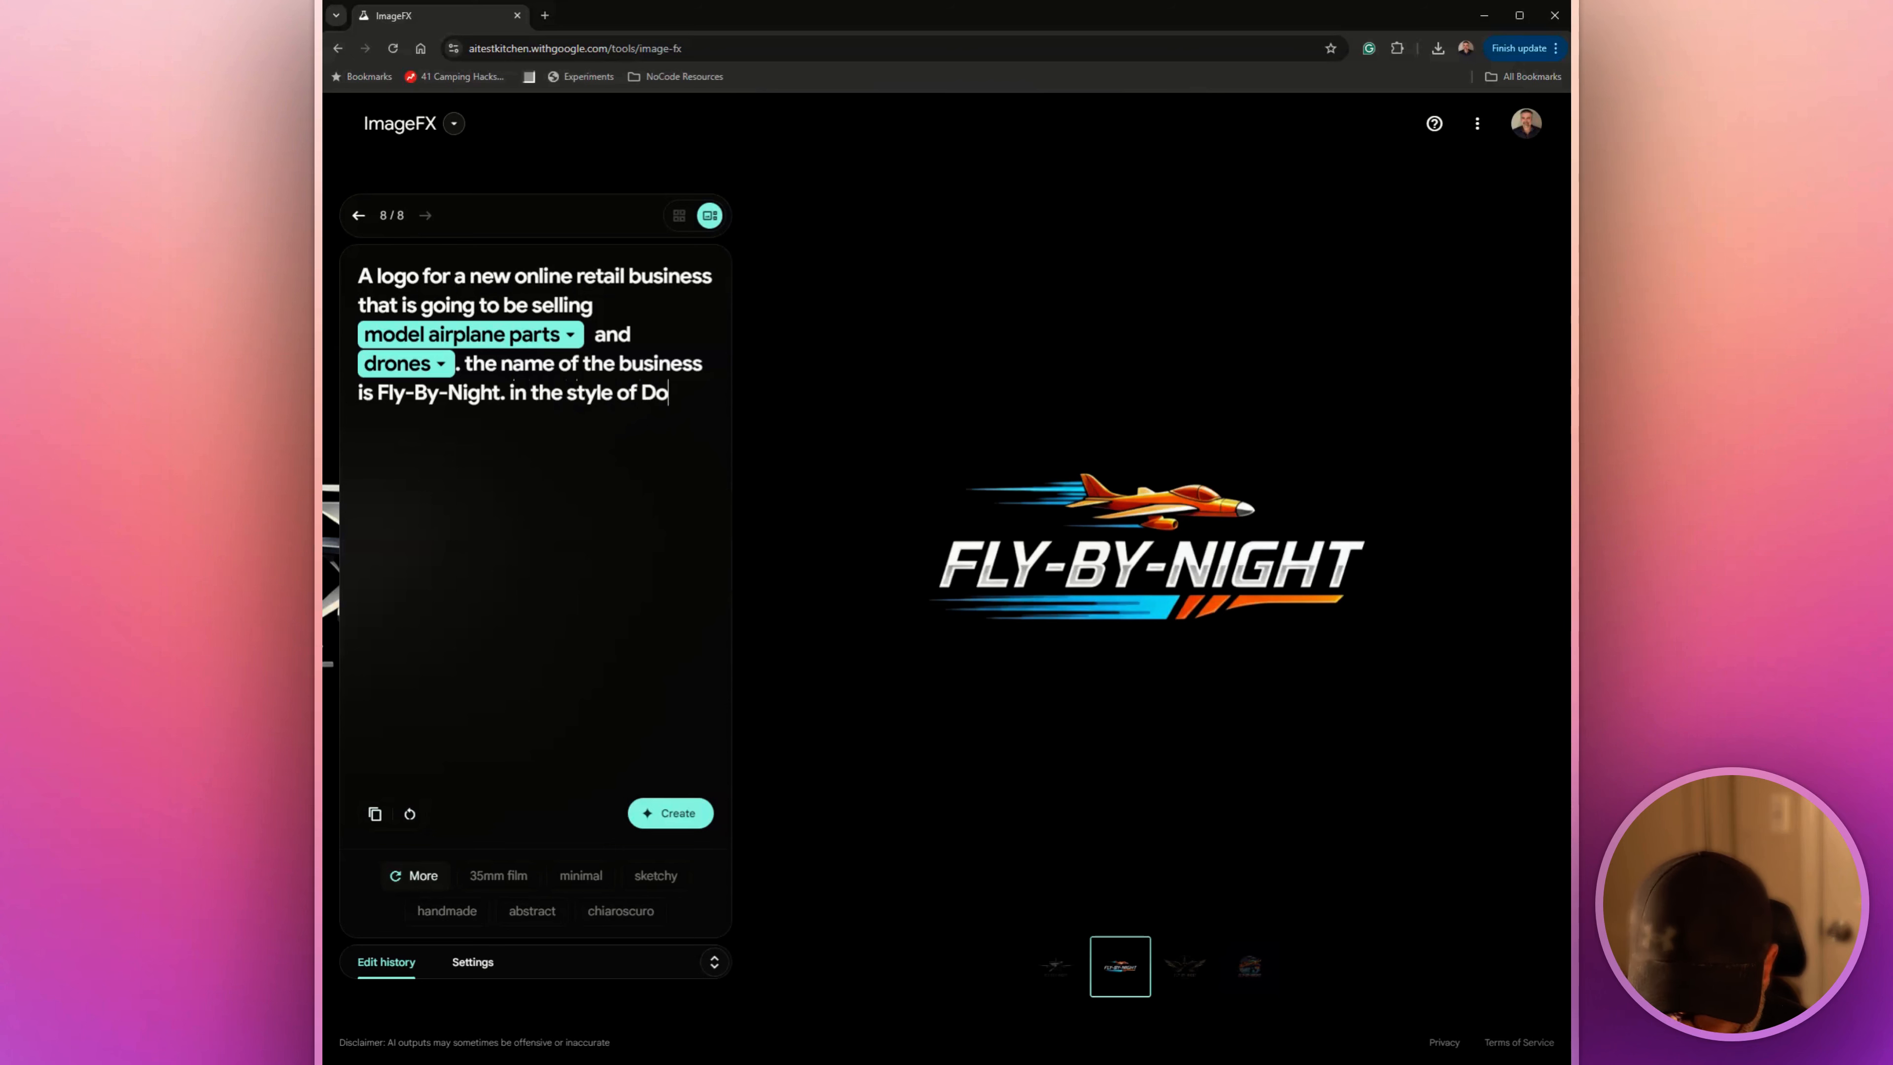
{"action": "type", "text": "menic Thomas"}
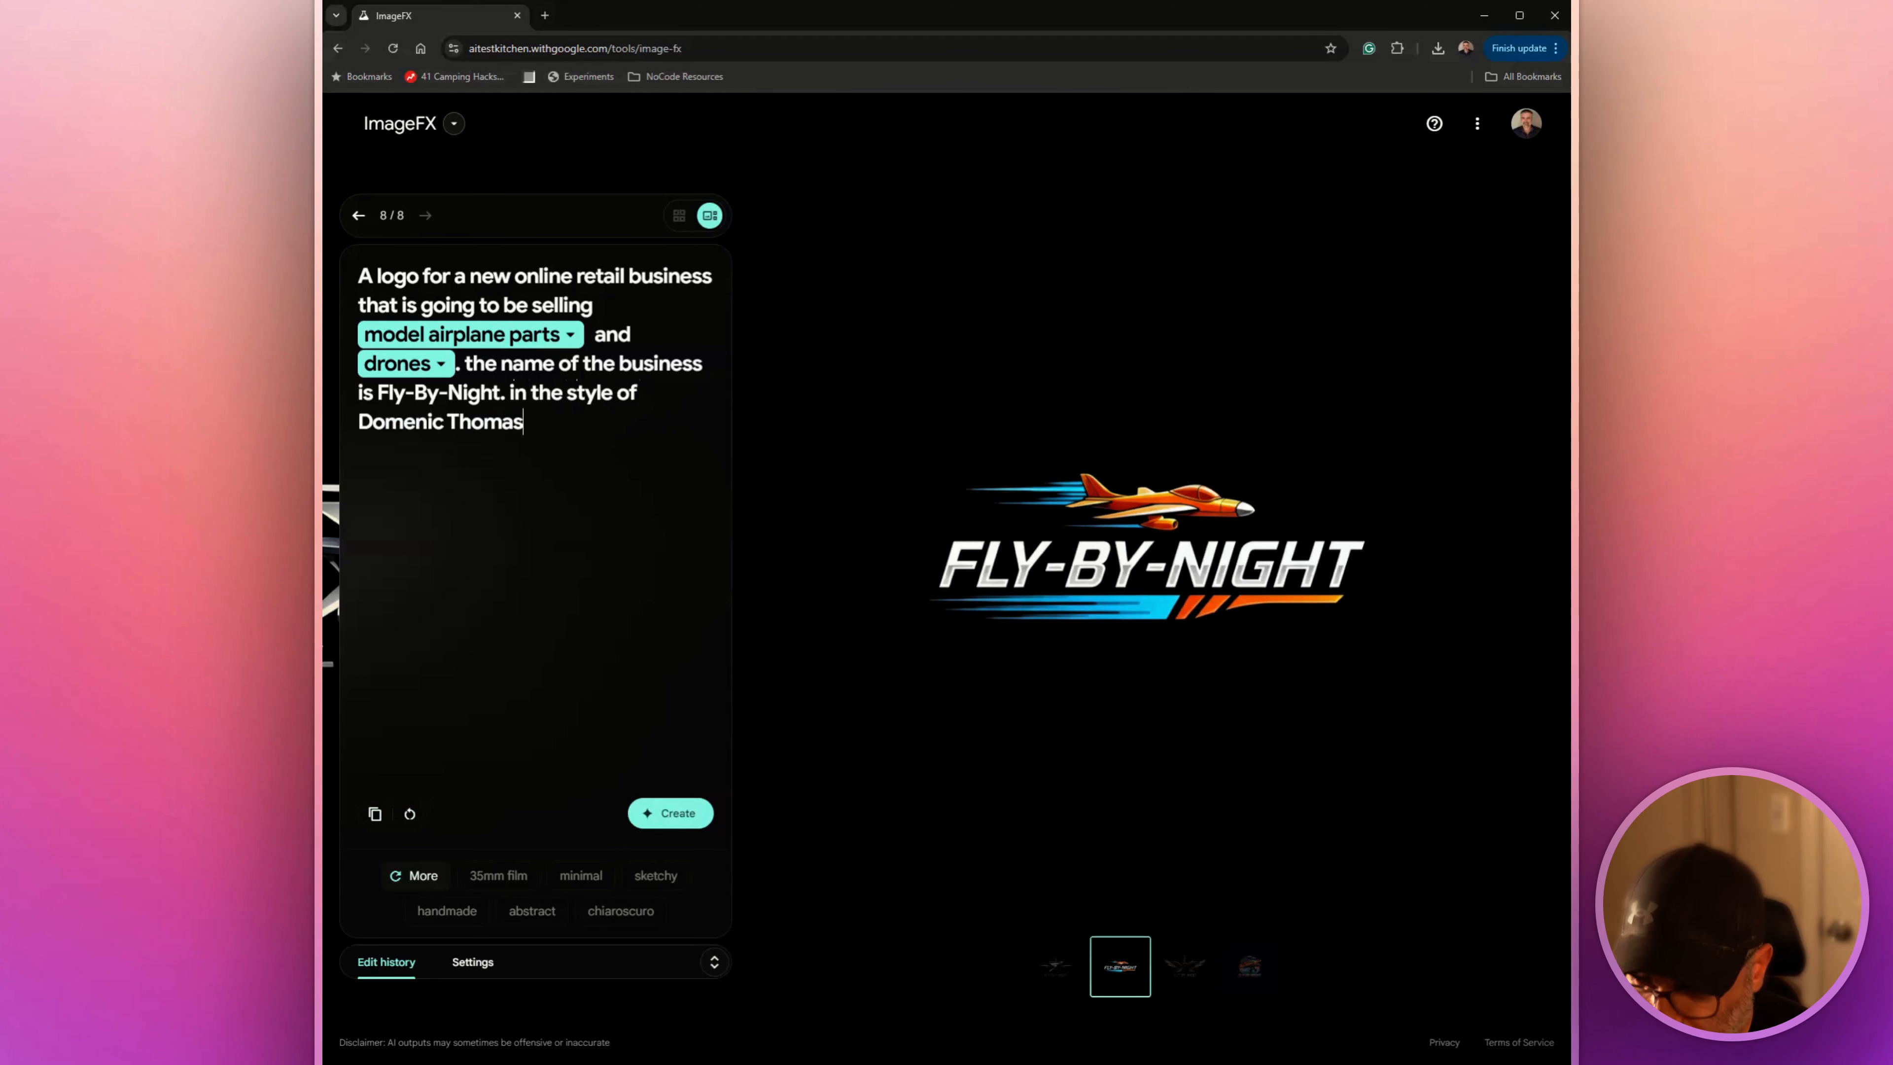
{"action": "left_click", "coordinate": [674, 820]}
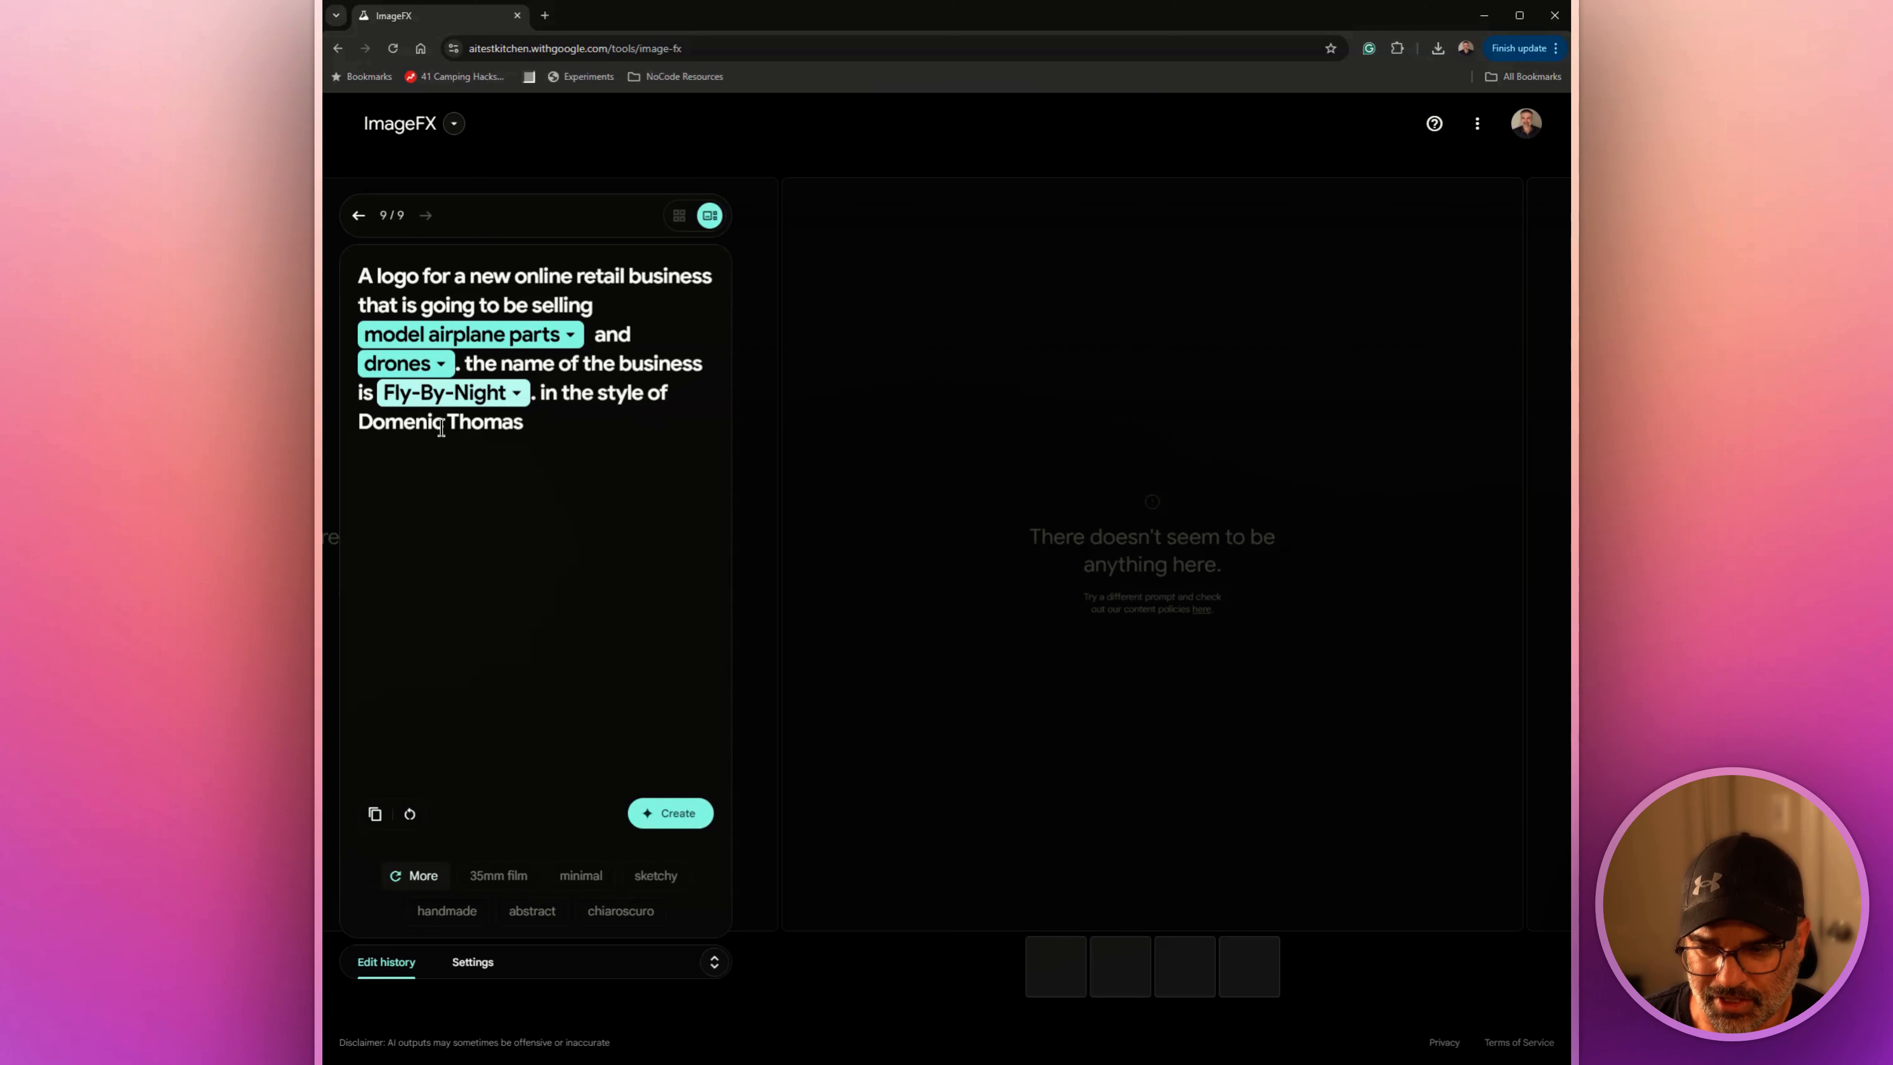
Remove the "in the style of" phrase and the artist's name from the end of the logo prompt
{"action": "left_click_drag", "start_coordinate": [361, 428], "coordinate": [553, 452]}
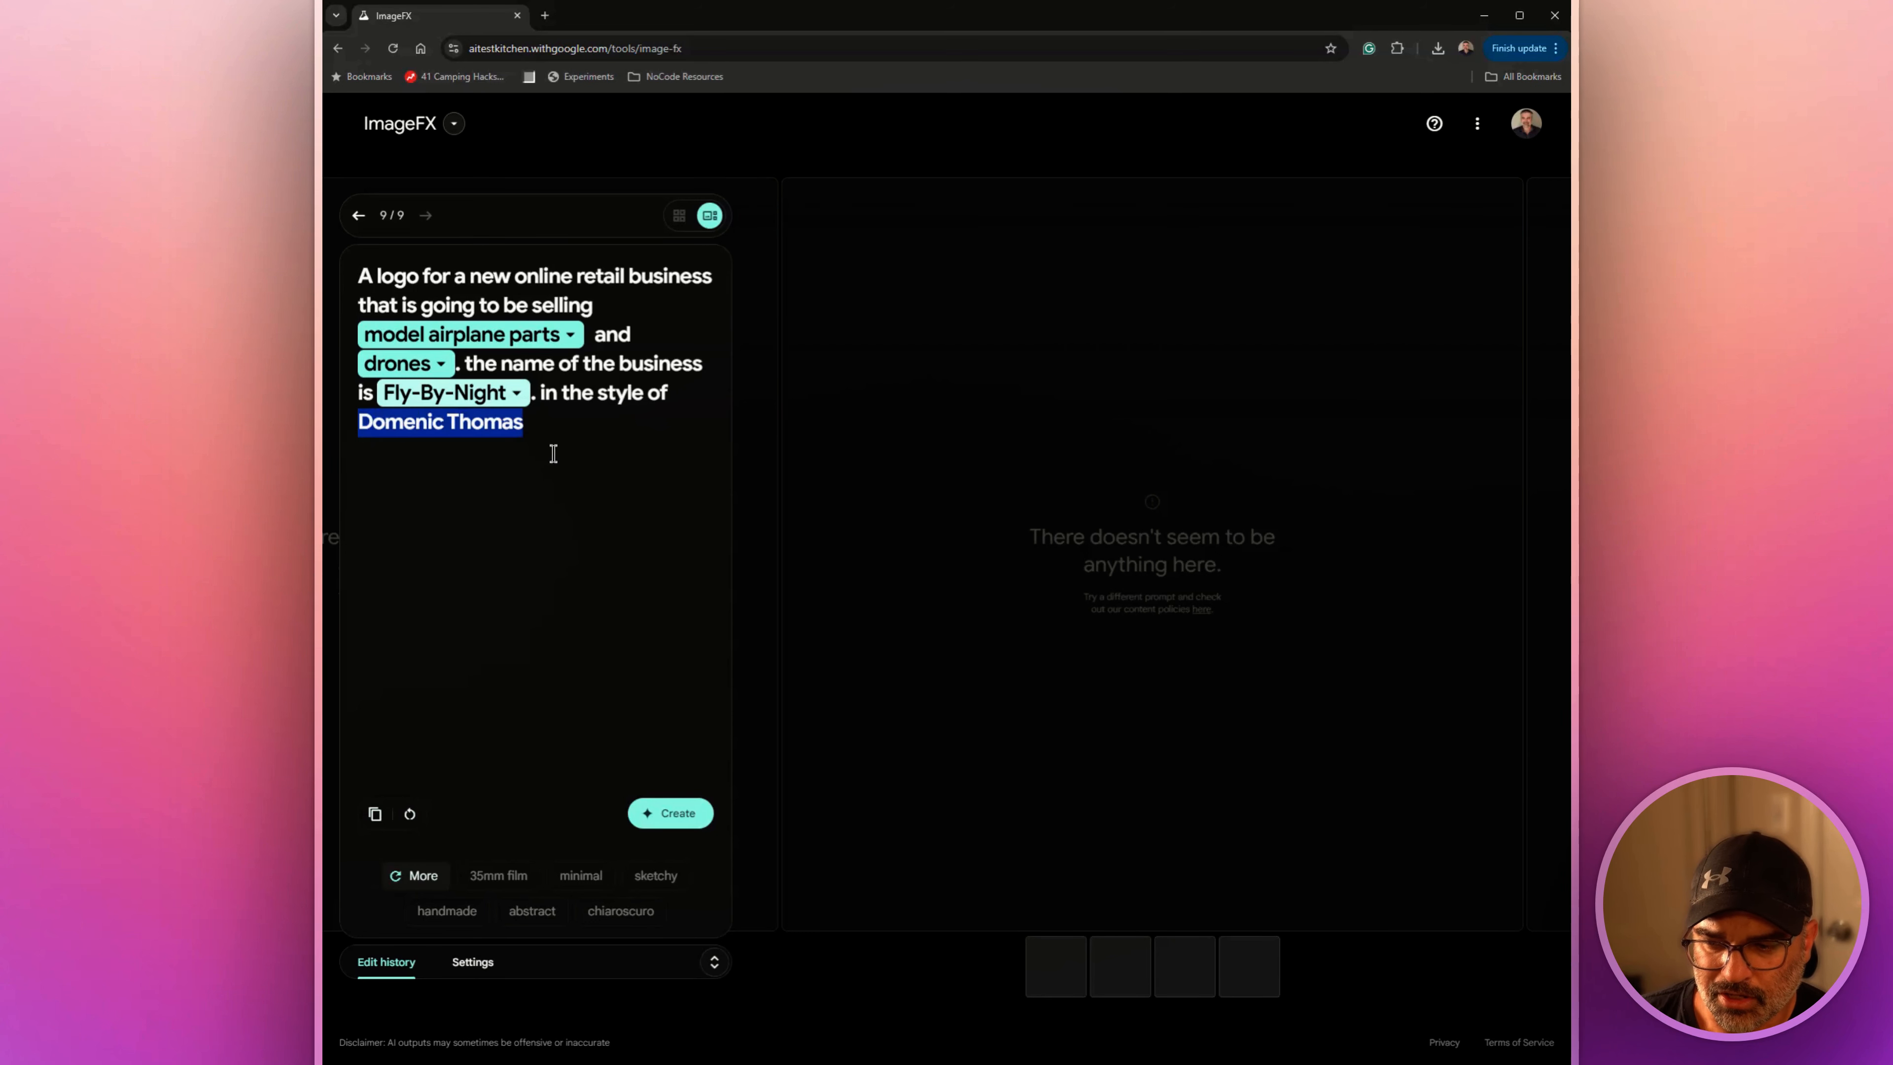
{"action": "key", "text": "Left"}
{"action": "key", "text": "BackSpace"}
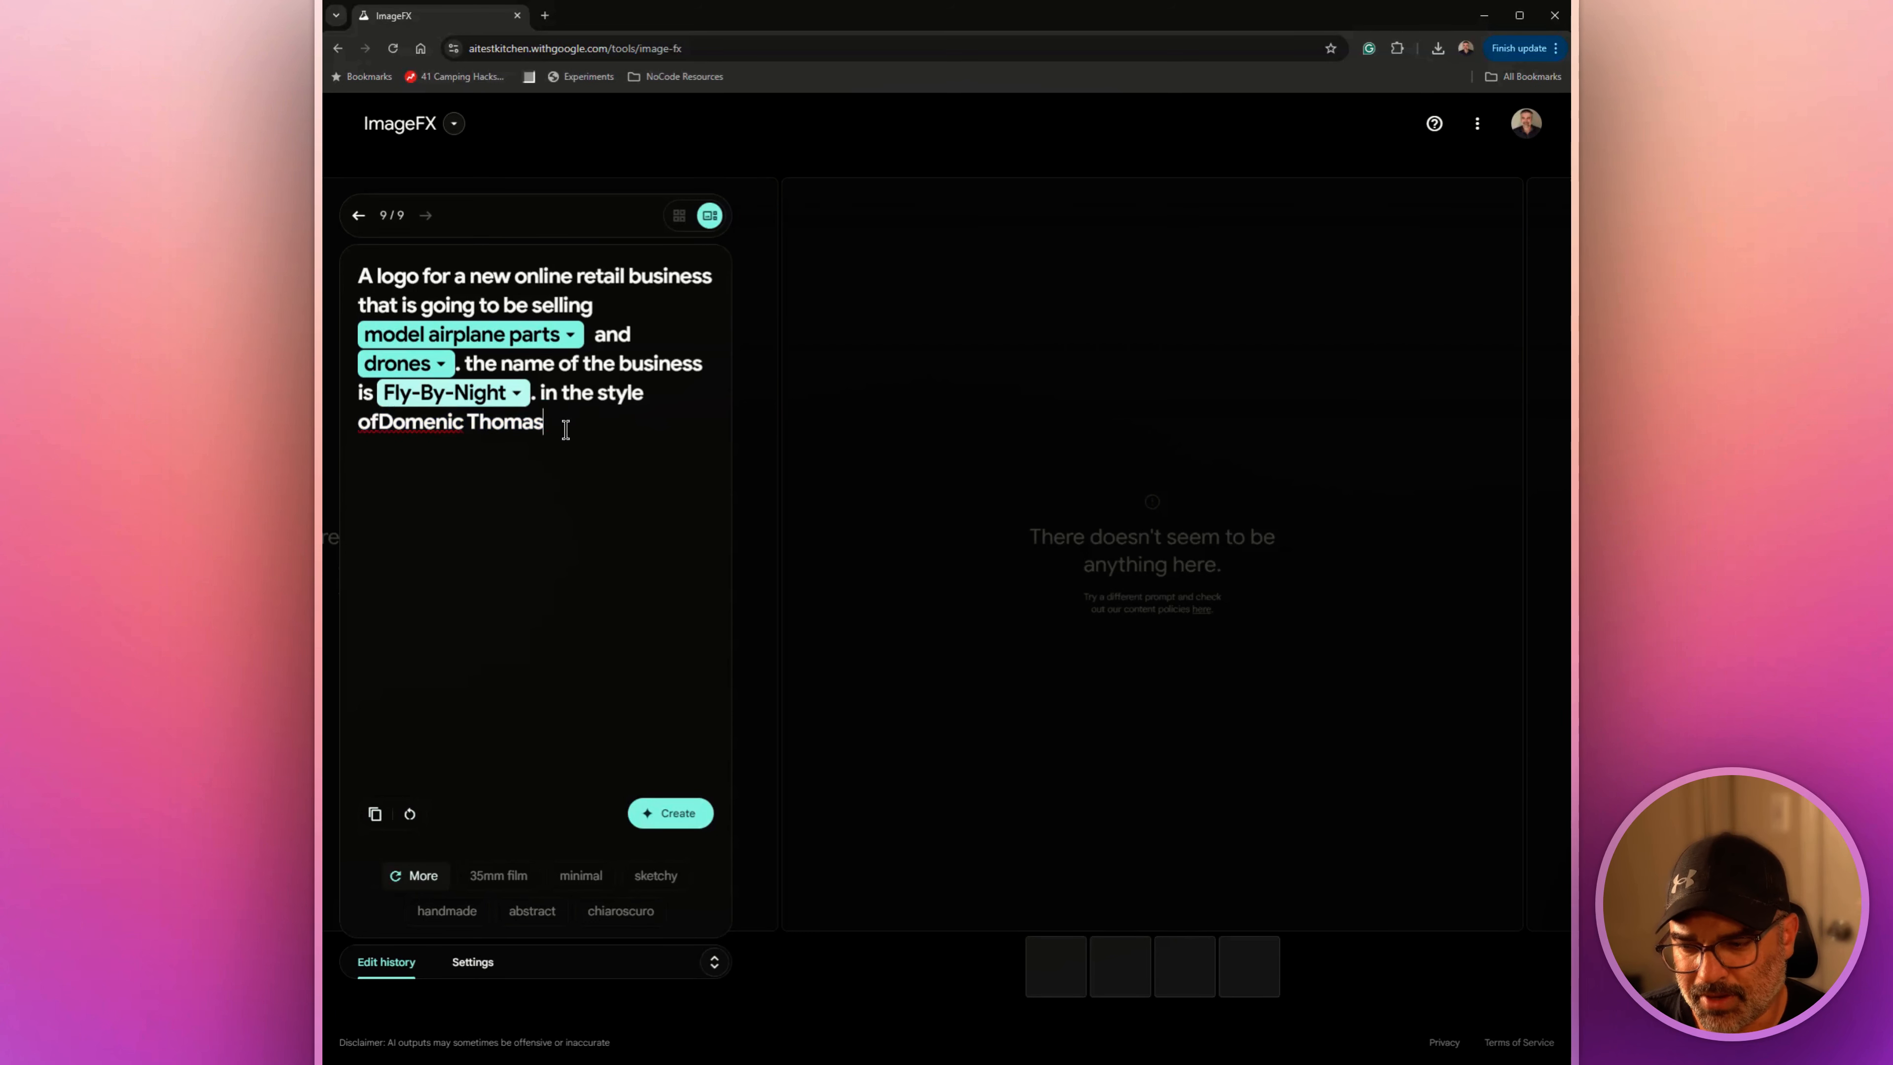
{"action": "key", "text": "BackSpace"}
{"action": "key", "text": "BackSpace"}
{"action": "key", "text": "BackSpace"}
{"action": "key", "text": "BackSpace"}
{"action": "key", "text": "BackSpace"}
{"action": "key", "text": "BackSpace"}
{"action": "key", "text": "BackSpace"}
{"action": "key", "text": "BackSpace"}
{"action": "key", "text": "BackSpace"}
{"action": "key", "text": "BackSpace"}
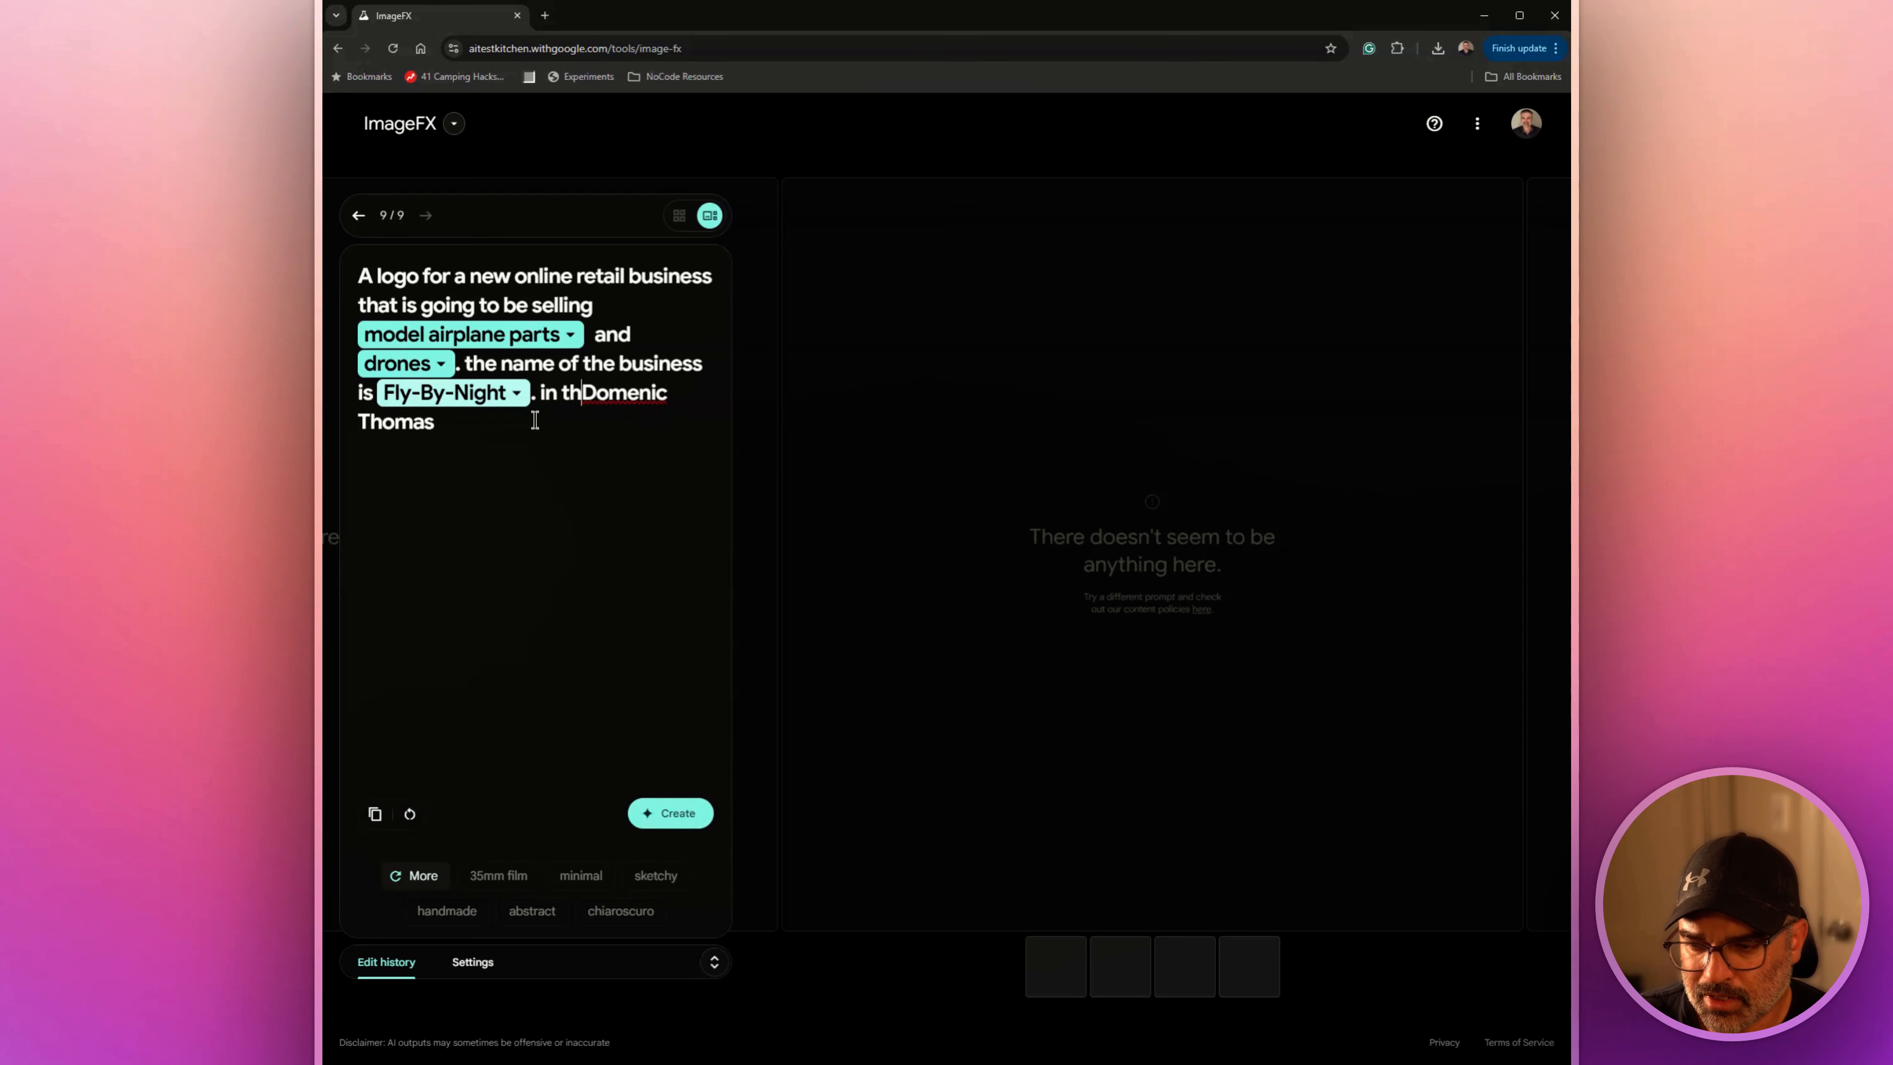
{"action": "left_click", "coordinate": [497, 427]}
{"action": "key", "text": "BackSpace"}
{"action": "key", "text": "BackSpace"}
{"action": "key", "text": "BackSpace"}
{"action": "key", "text": "BackSpace"}
{"action": "key", "text": "BackSpace"}
{"action": "key", "text": "BackSpace"}
{"action": "key", "text": "BackSpace"}
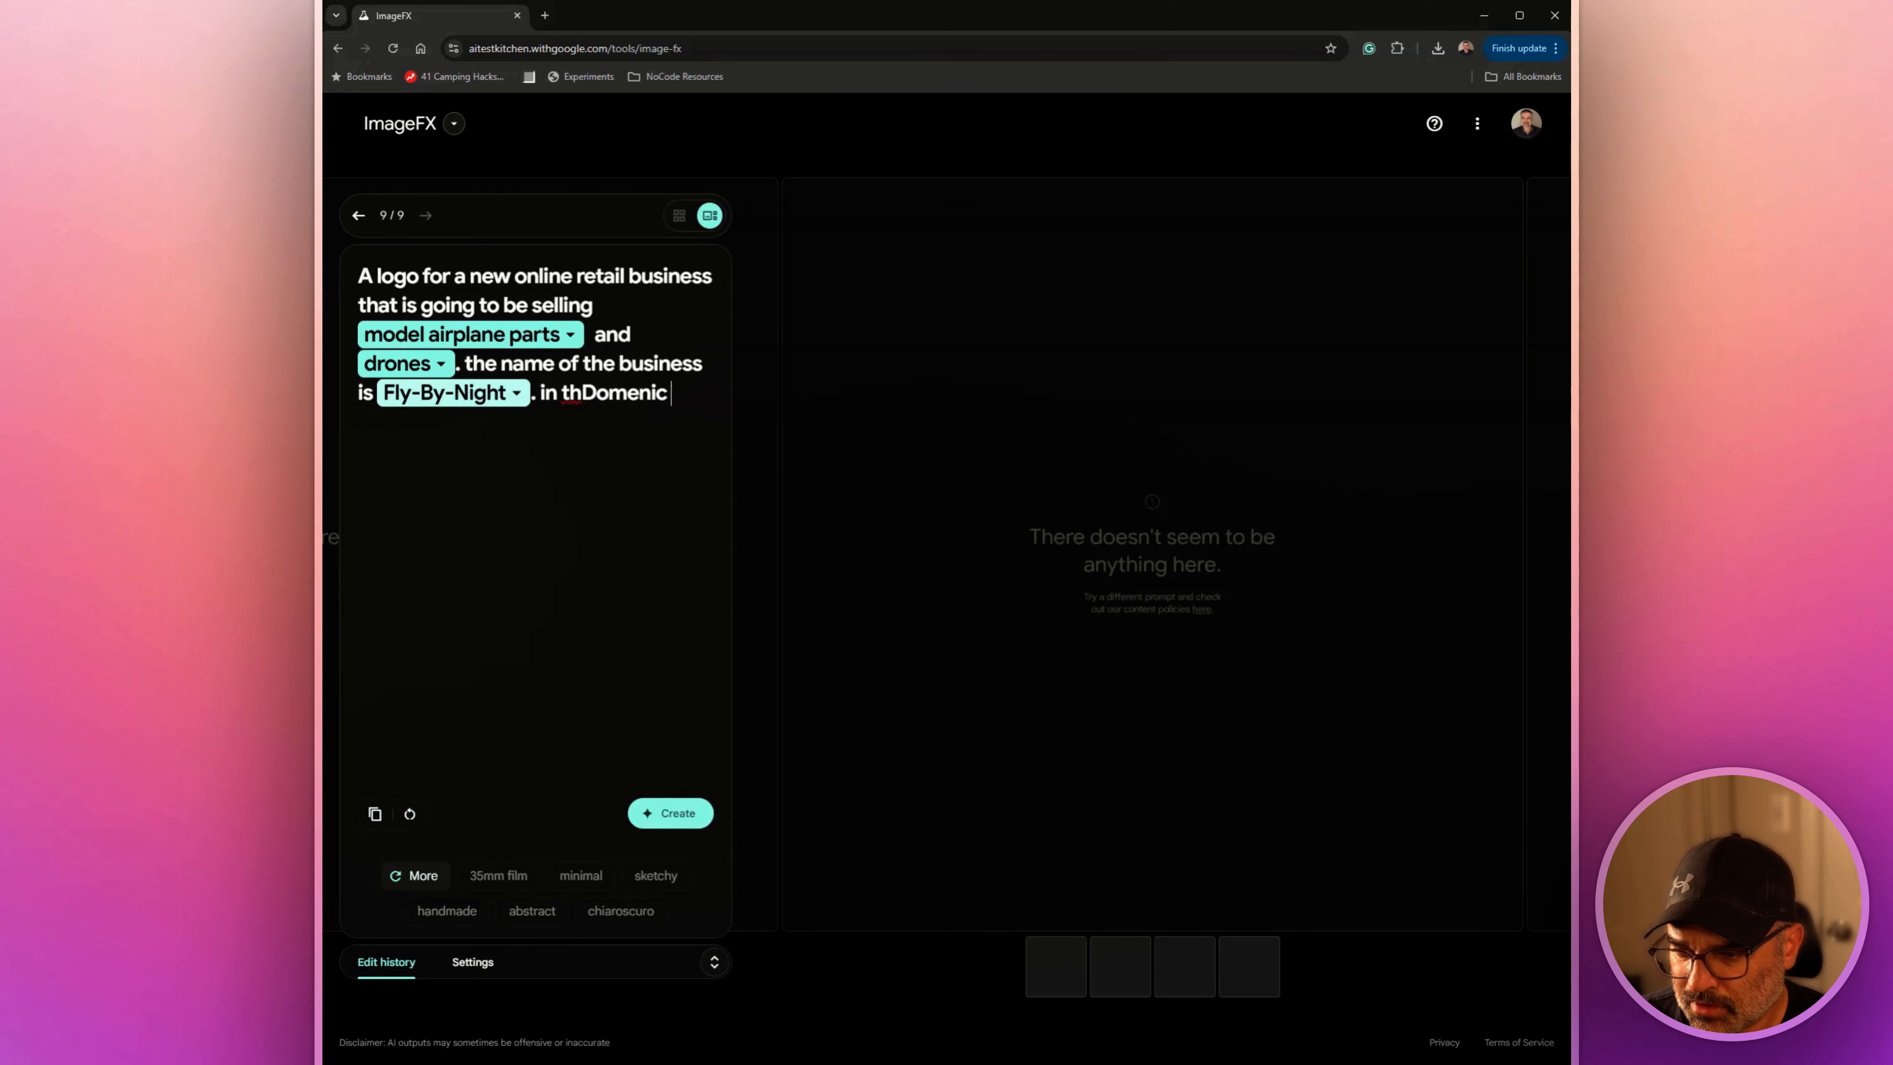
{"action": "key", "text": "BackSpace"}
{"action": "key", "text": "BackSpace"}
{"action": "key", "text": "BackSpace"}
{"action": "key", "text": "BackSpace"}
{"action": "key", "text": "BackSpace"}
{"action": "key", "text": "BackSpace"}
{"action": "key", "text": "BackSpace"}
{"action": "key", "text": "BackSpace"}
{"action": "key", "text": "BackSpace"}
{"action": "key", "text": "BackSpace"}
{"action": "key", "text": "BackSpace"}
{"action": "key", "text": "BackSpace"}
{"action": "key", "text": "BackSpace"}
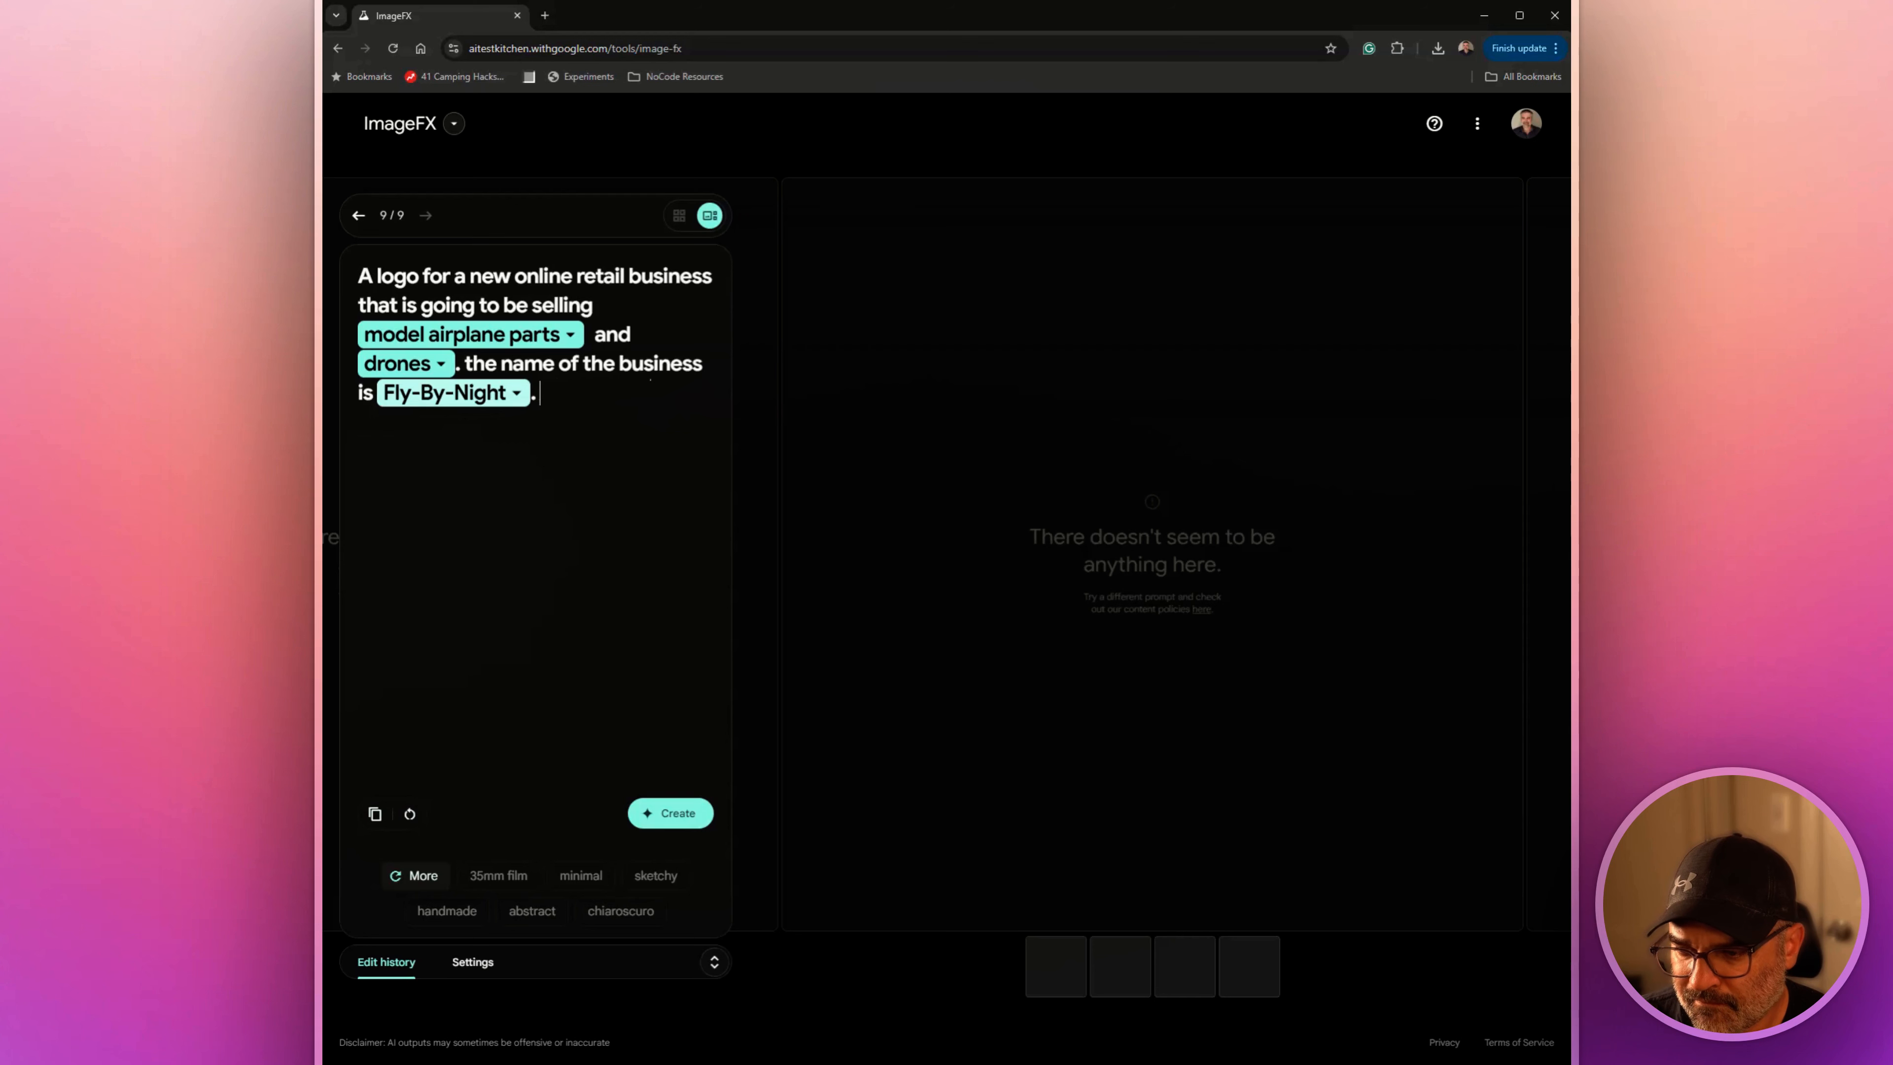